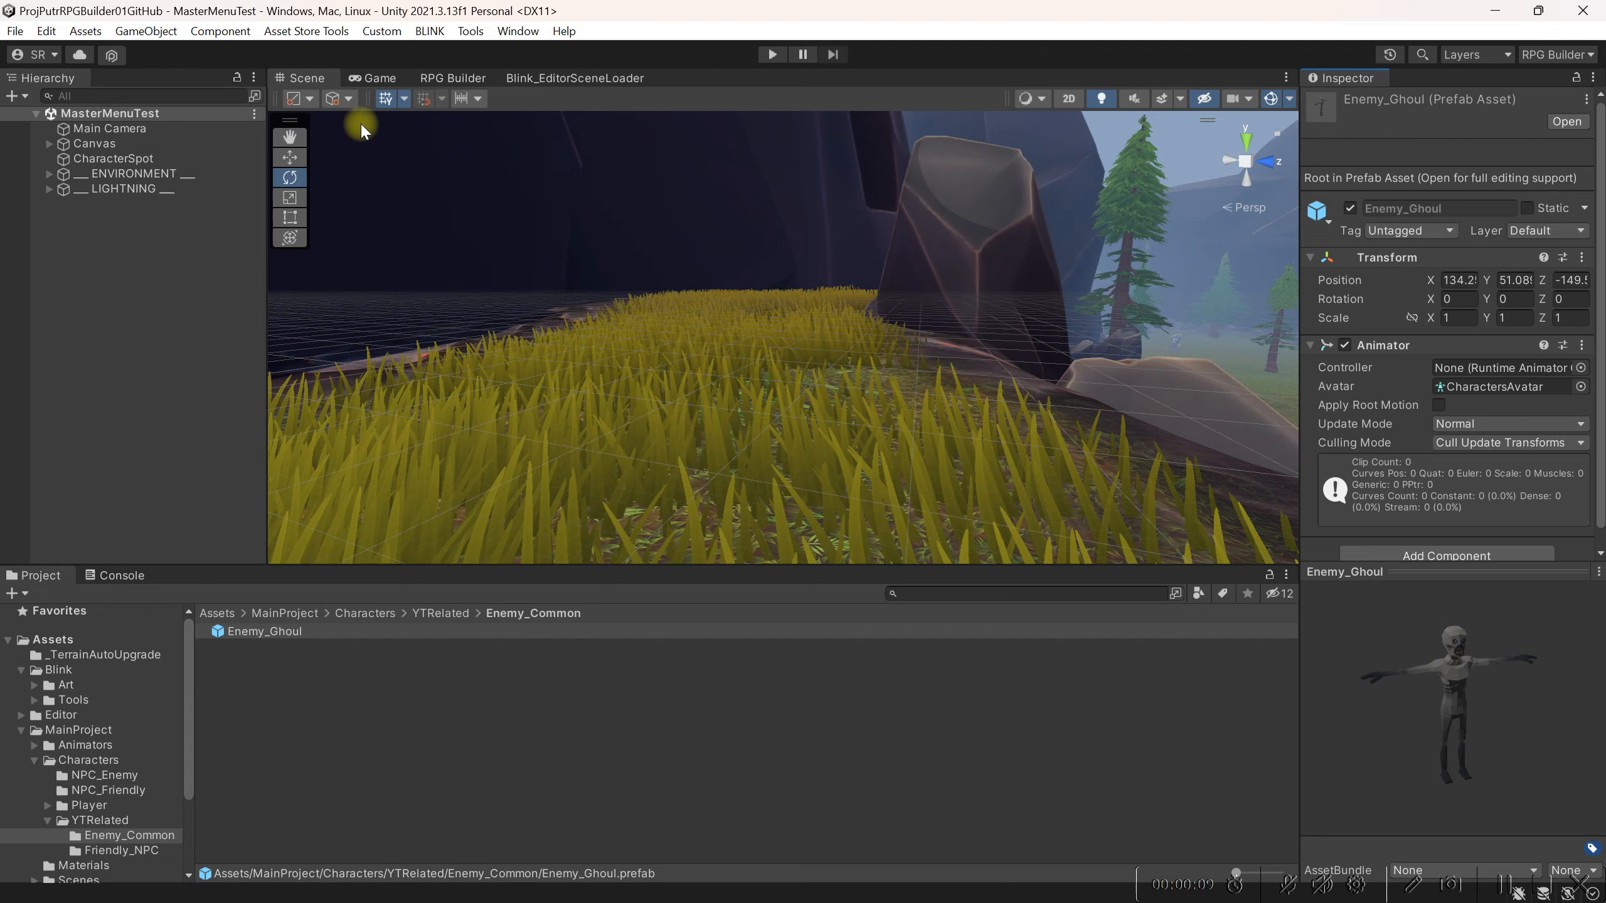
Step: Open the AI presets in RPG Builder and create a new preset named GhoulMinion
click(452, 79)
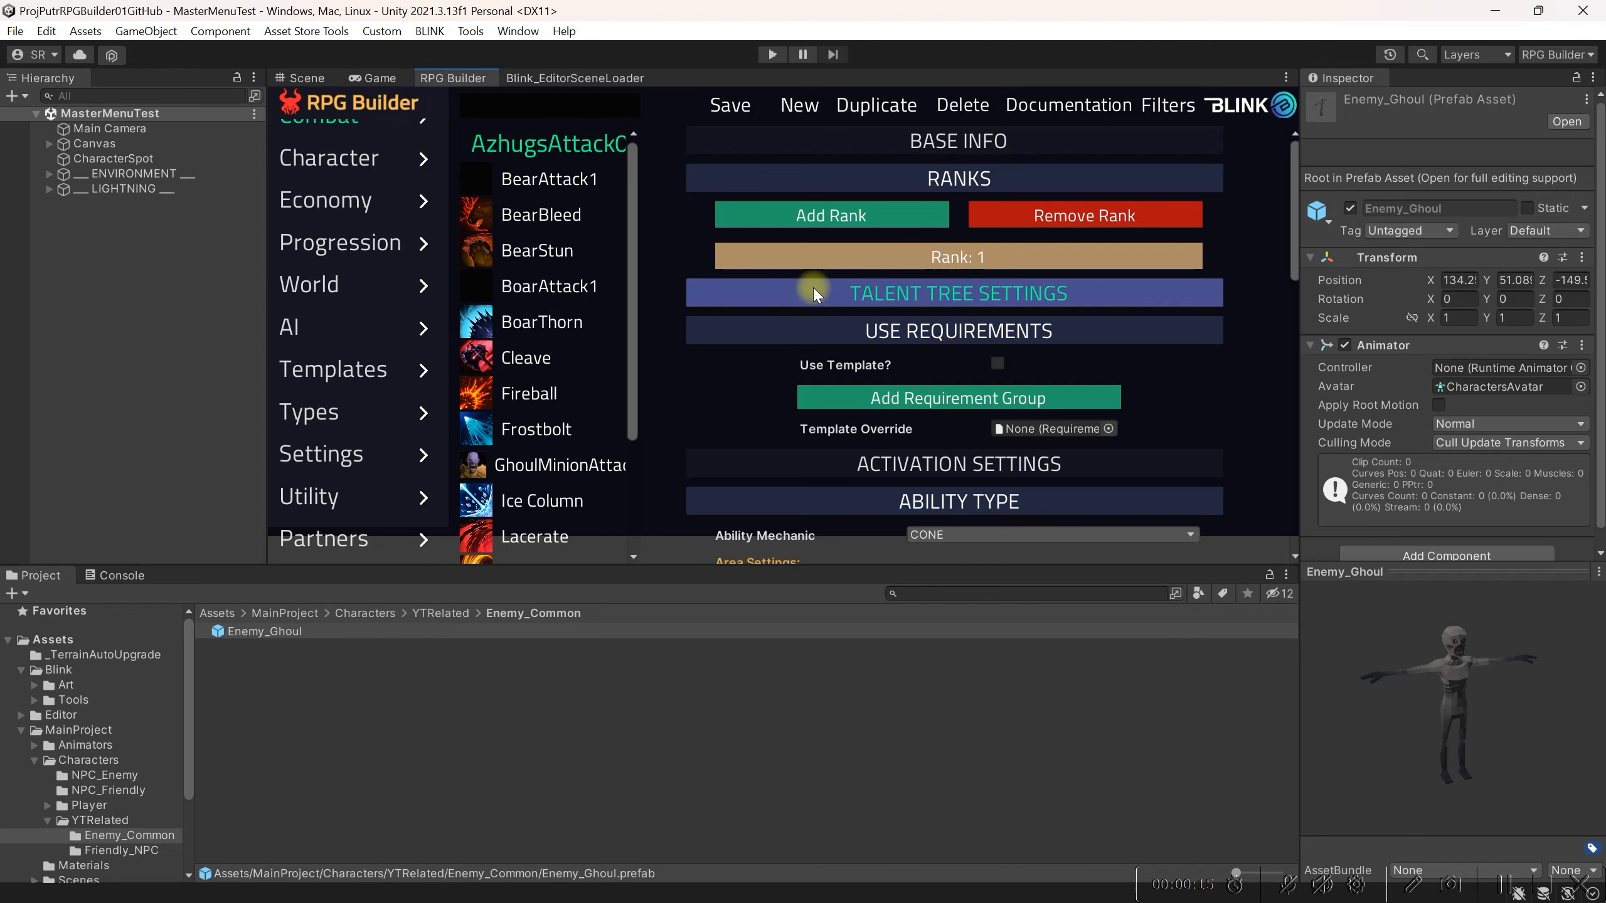
click(349, 333)
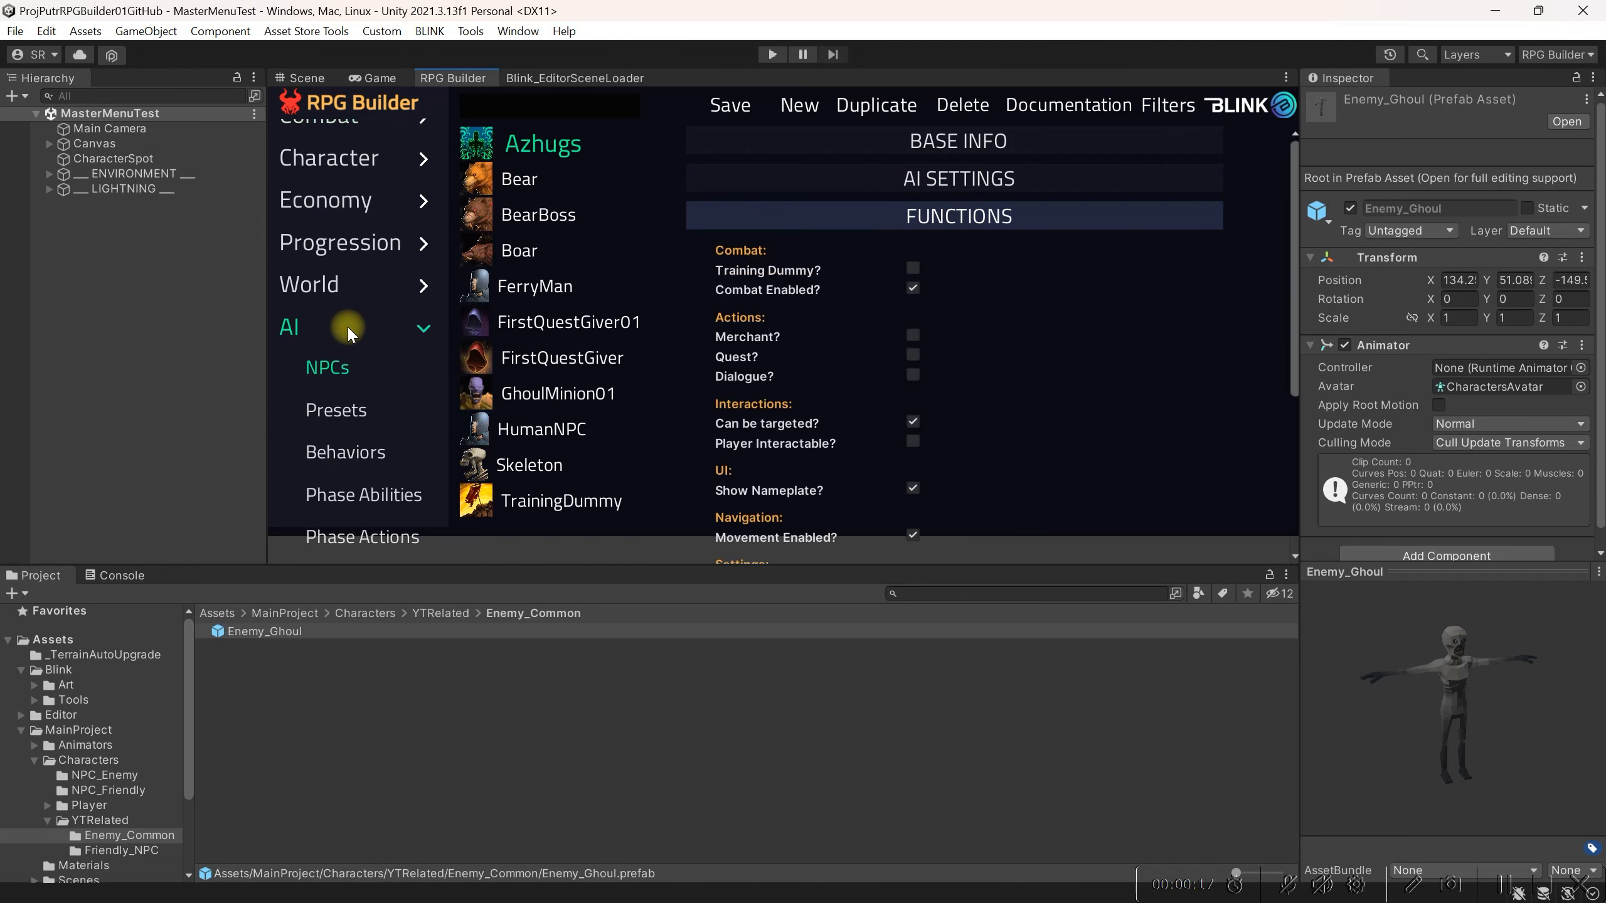
click(366, 410)
click(798, 133)
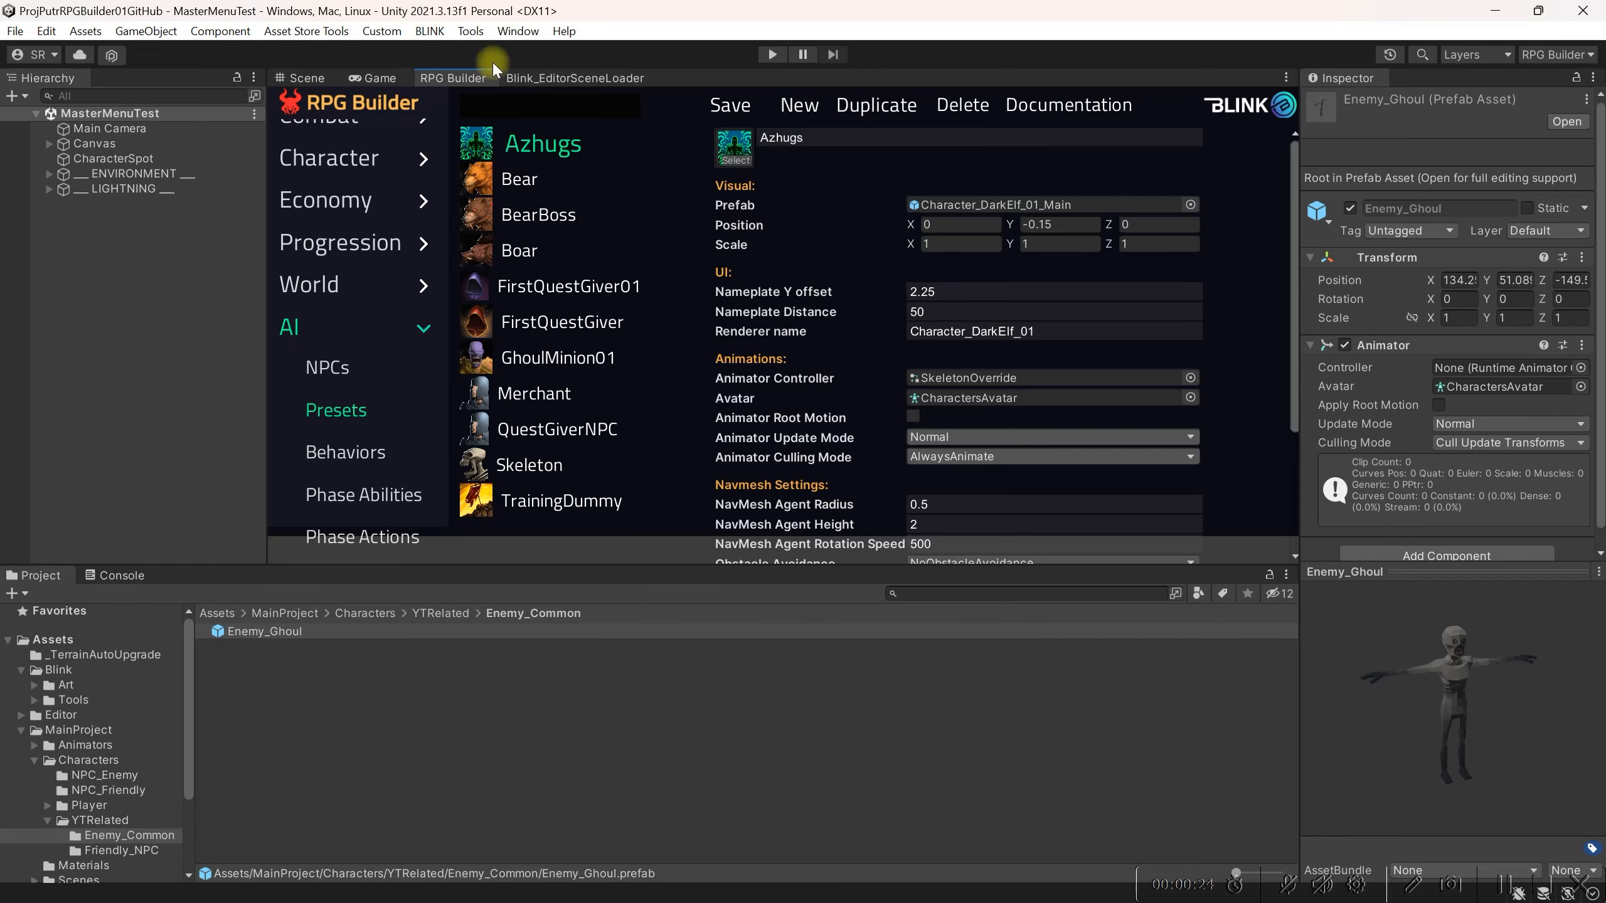
double_click(483, 77)
click(827, 114)
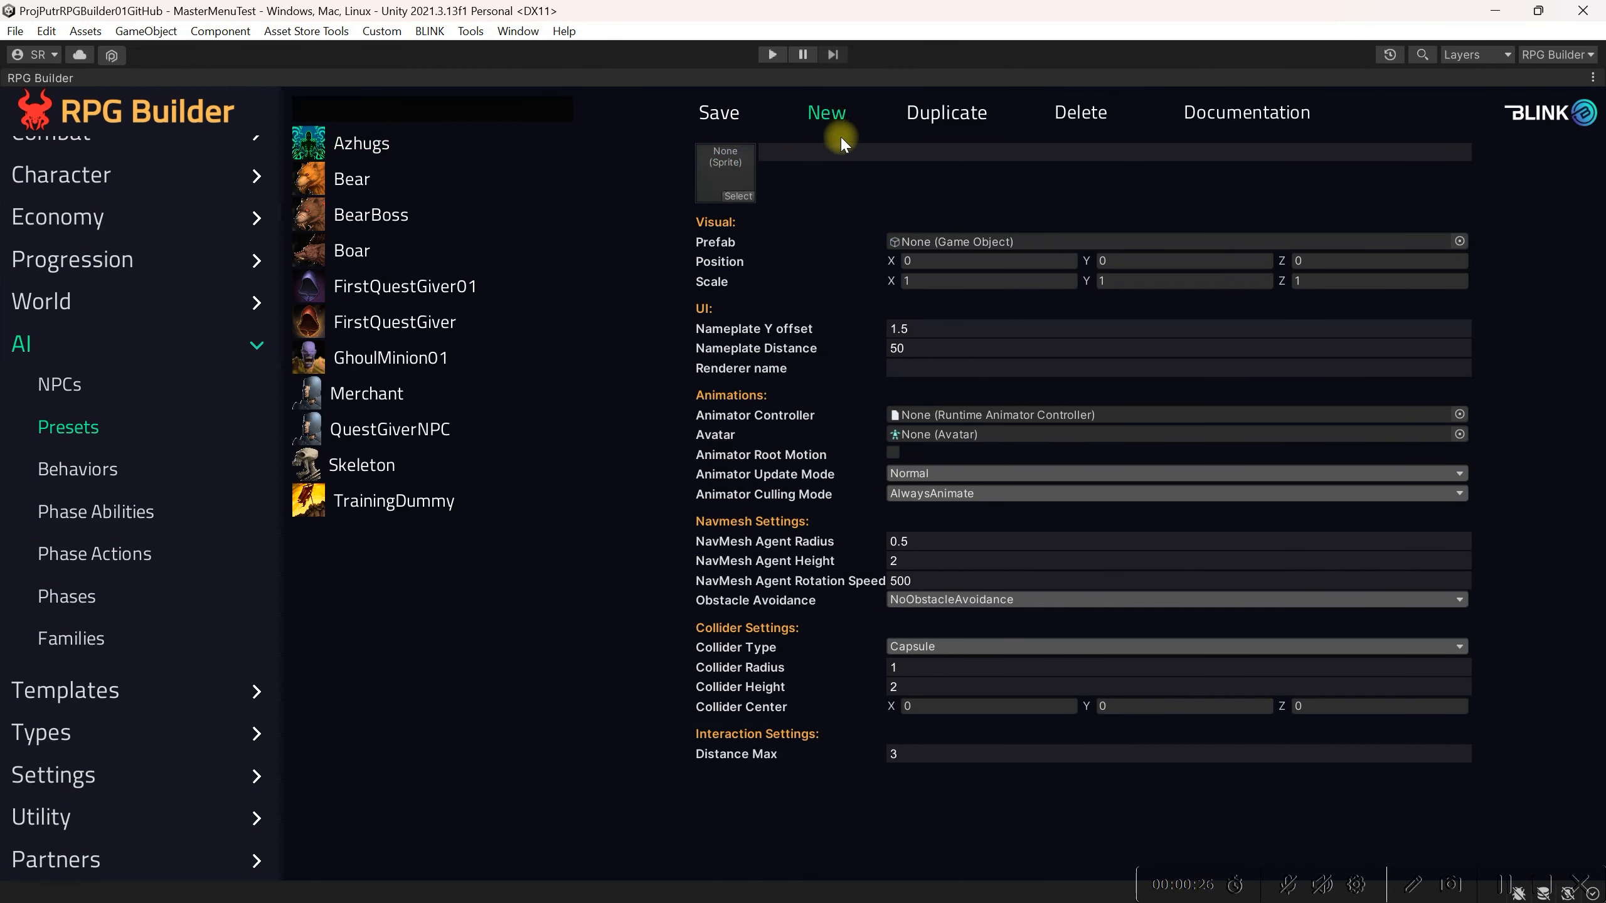
click(825, 152)
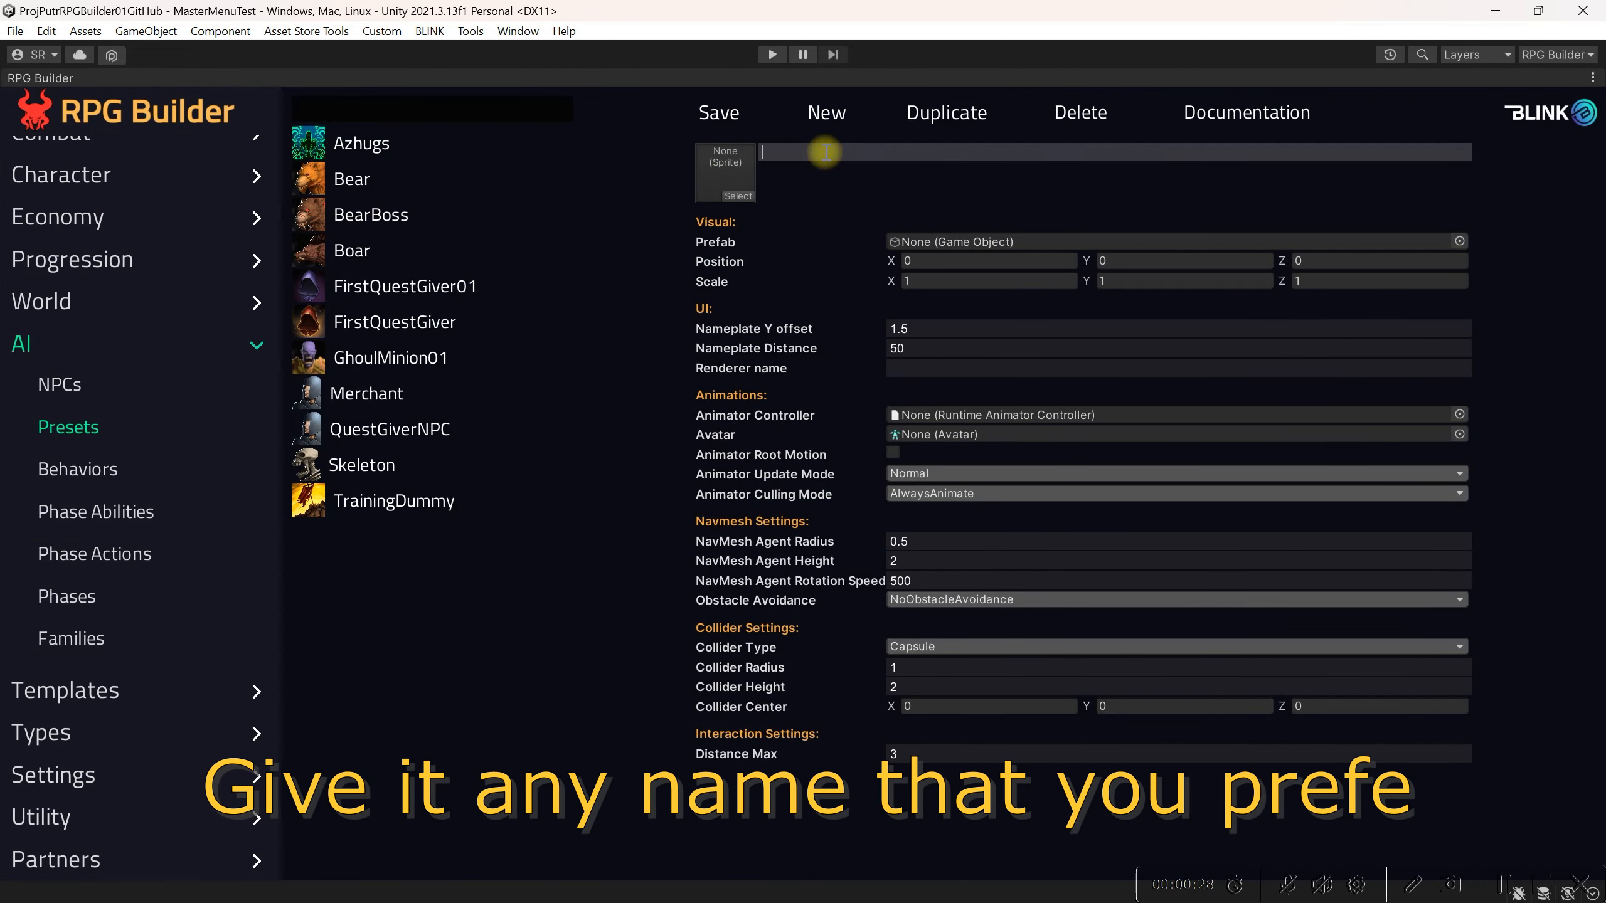
text(GhoulMinion)
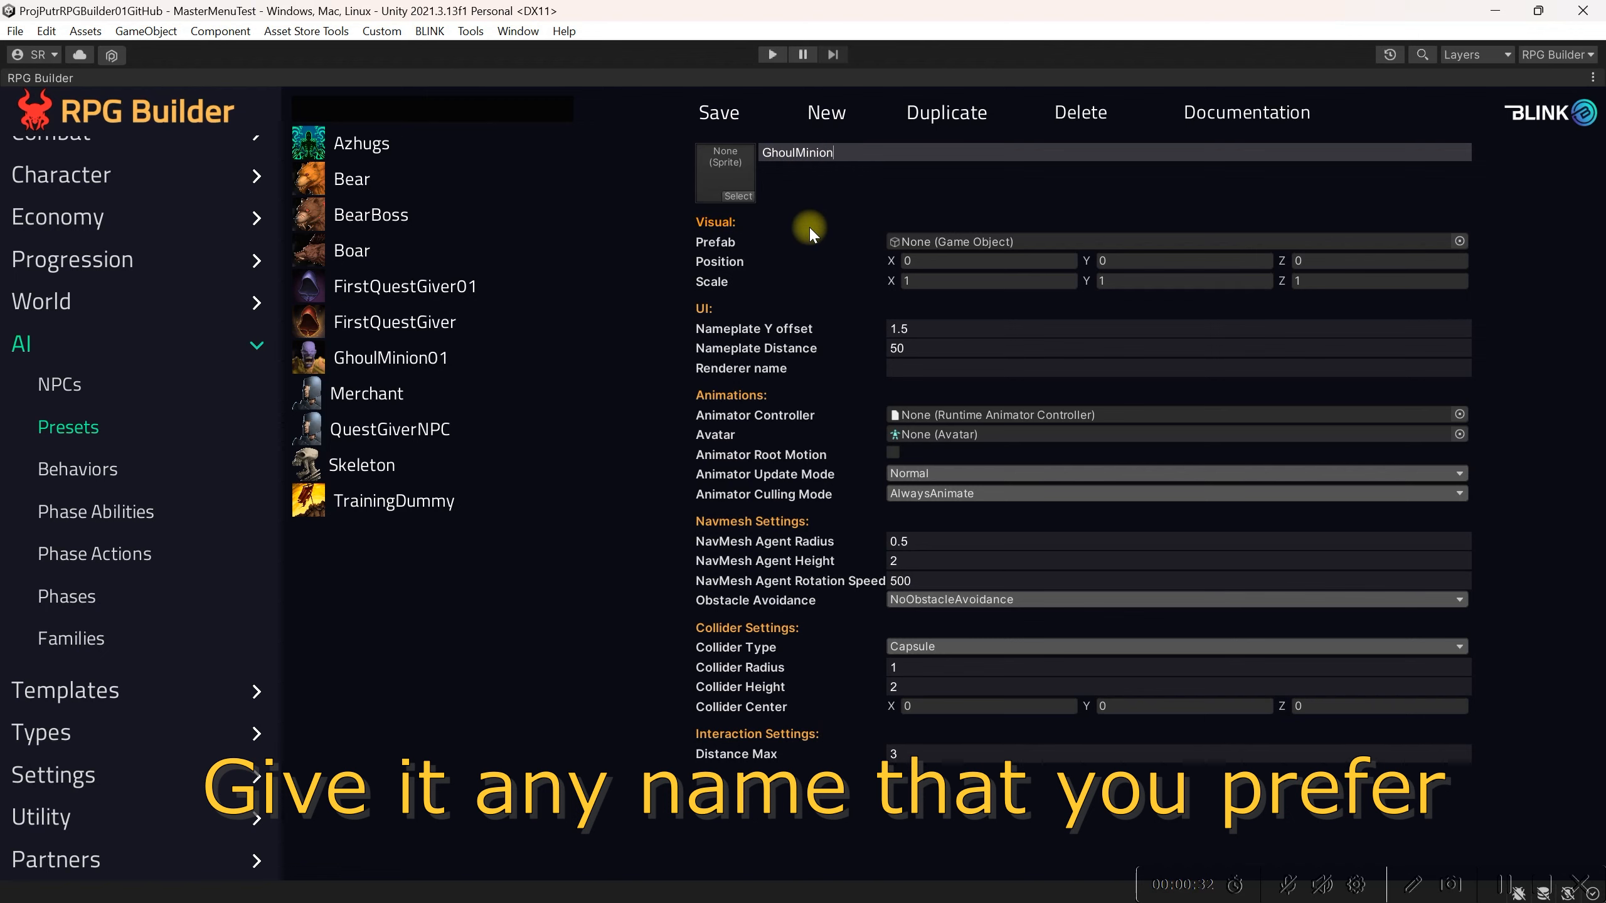
Step: Set the preset's icon sprite to Undead1
click(738, 196)
text(unde)
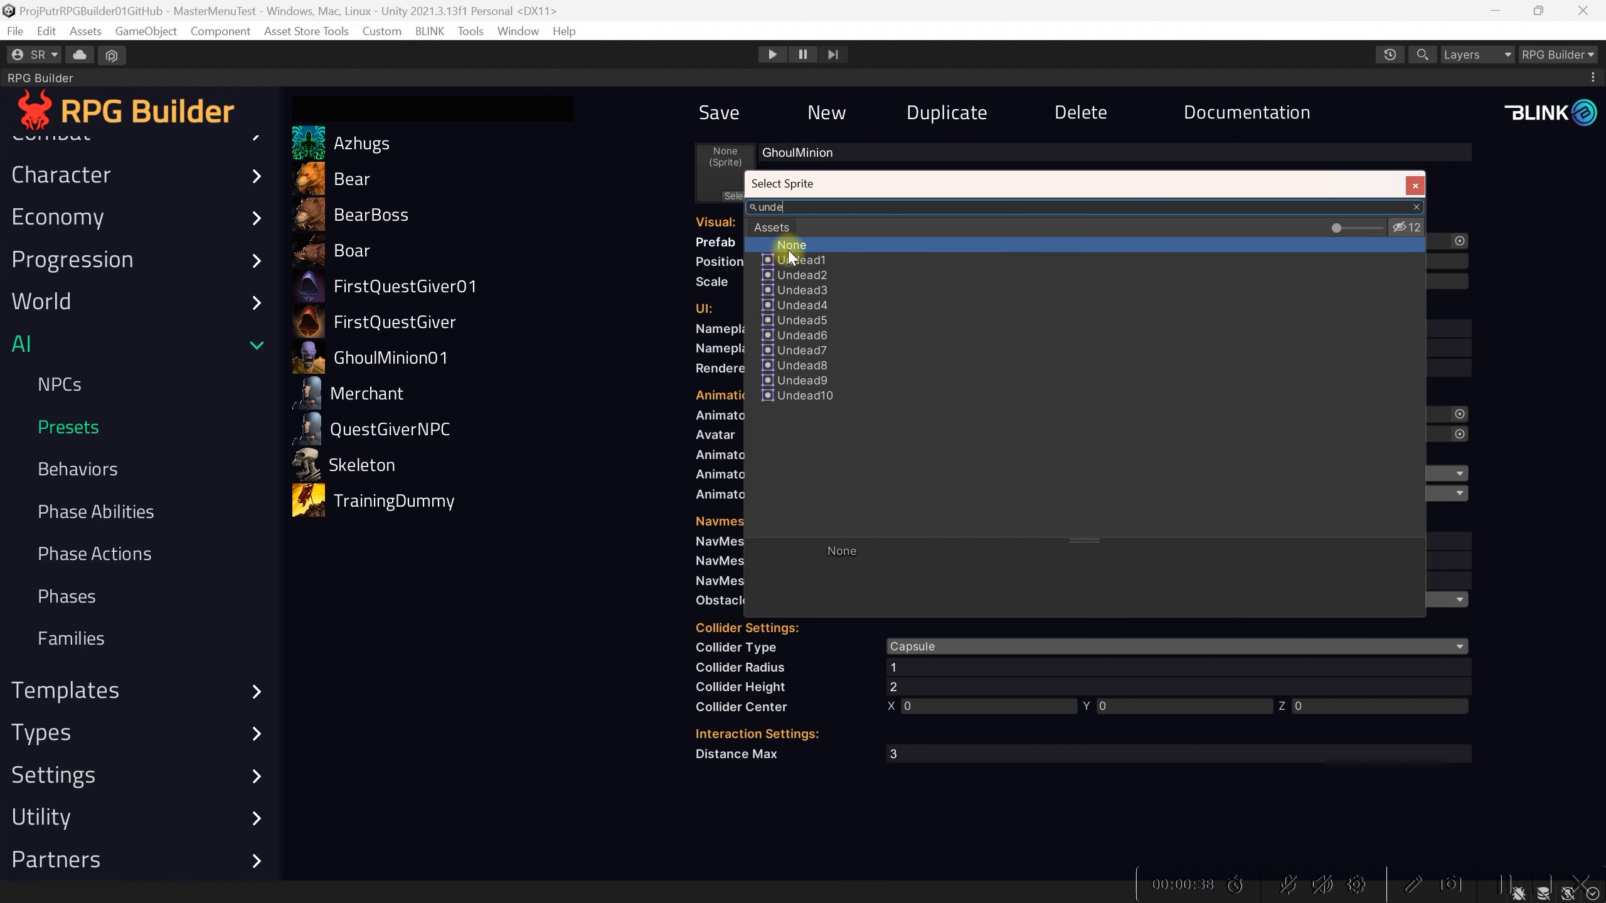
click(792, 259)
click(1415, 184)
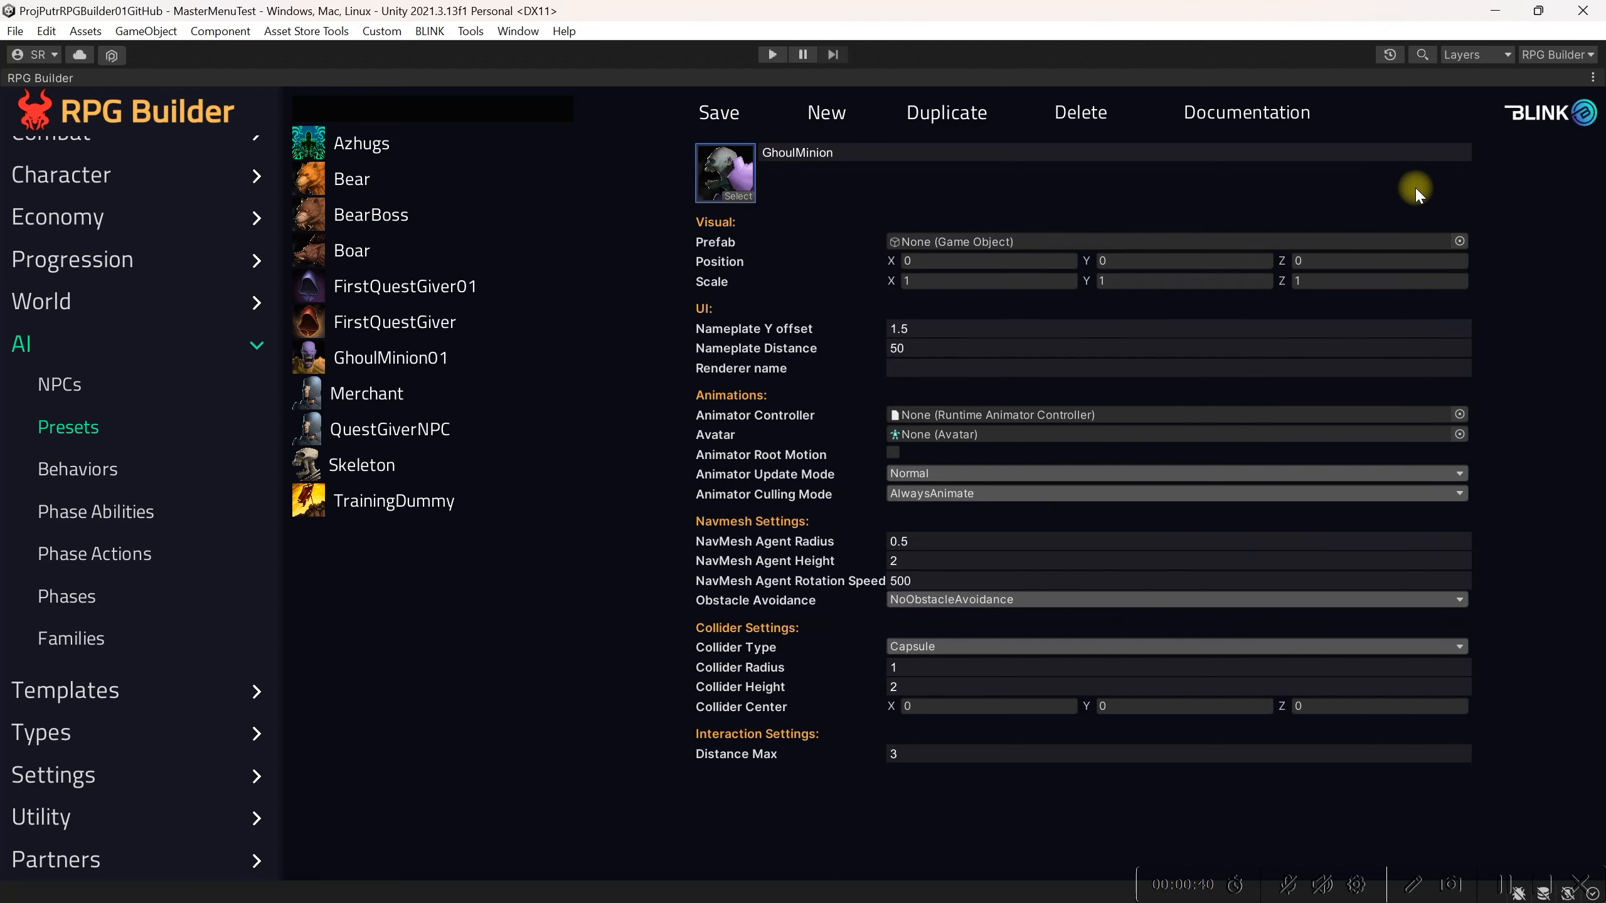
Step: Assign the Enemy_Ghoul prefab asset as the preset's Prefab
double_click(57, 76)
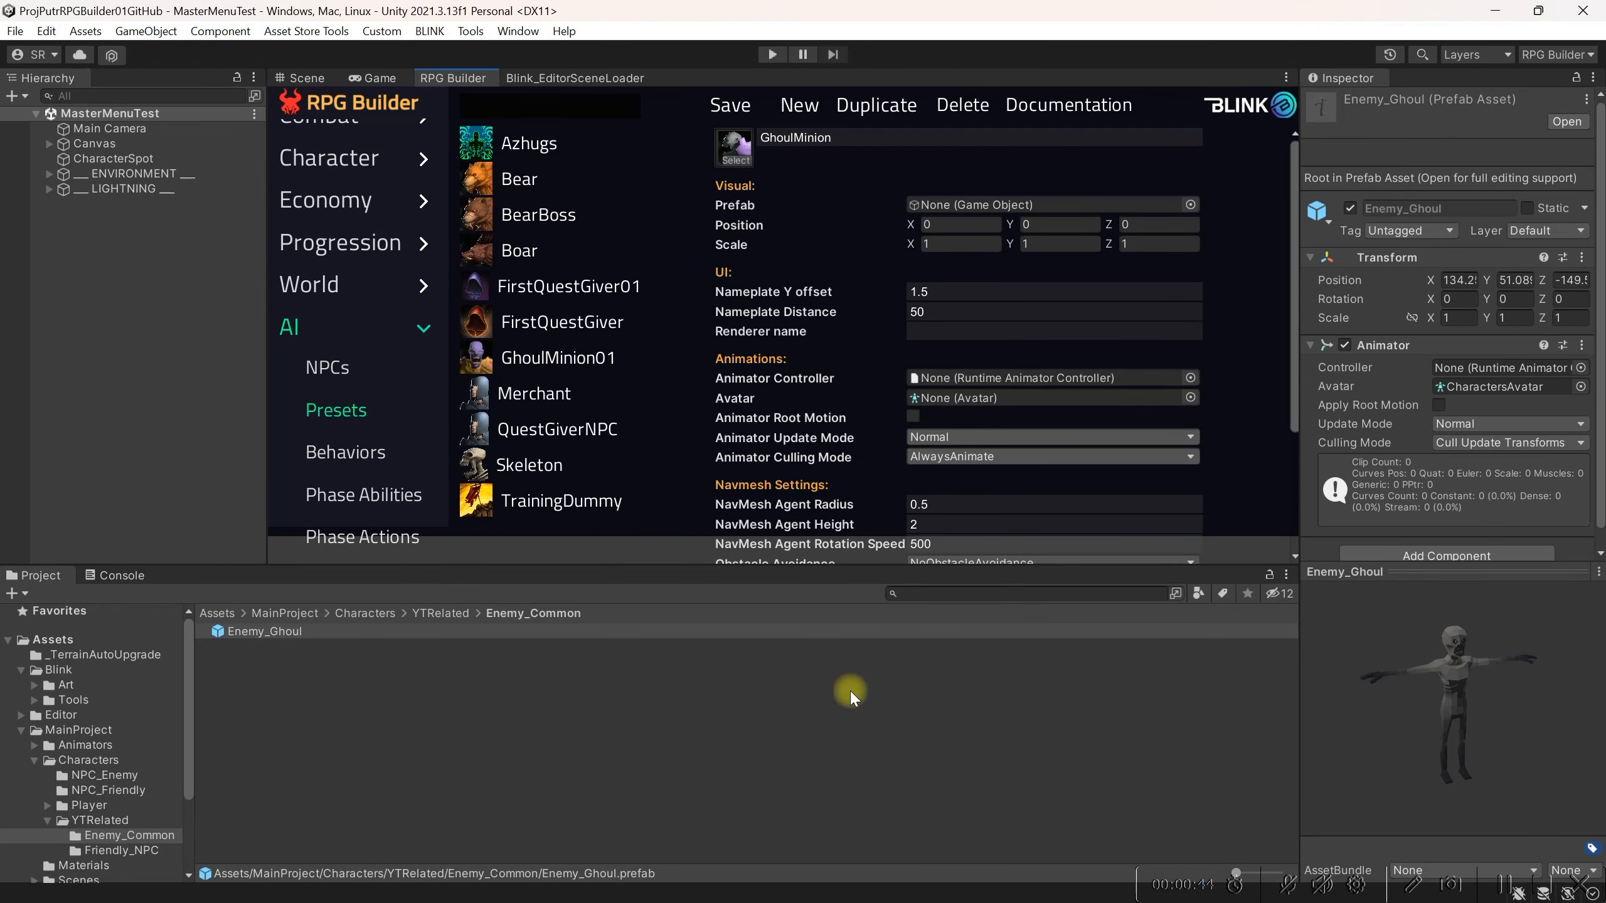
drag(1493, 749, 1426, 731)
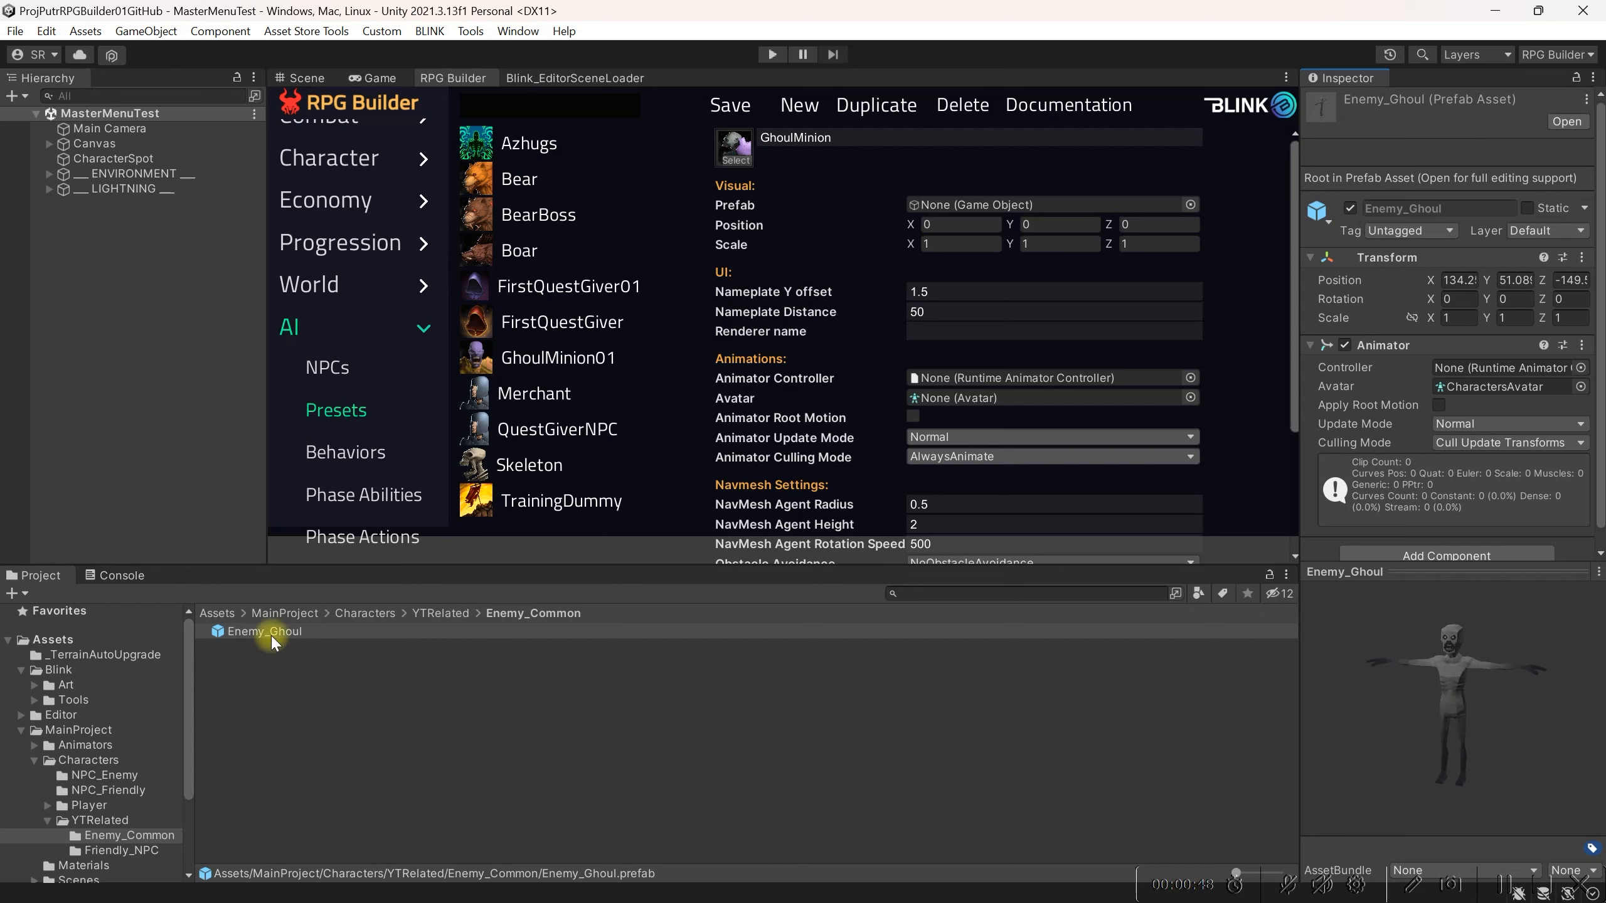
drag(267, 637, 951, 173)
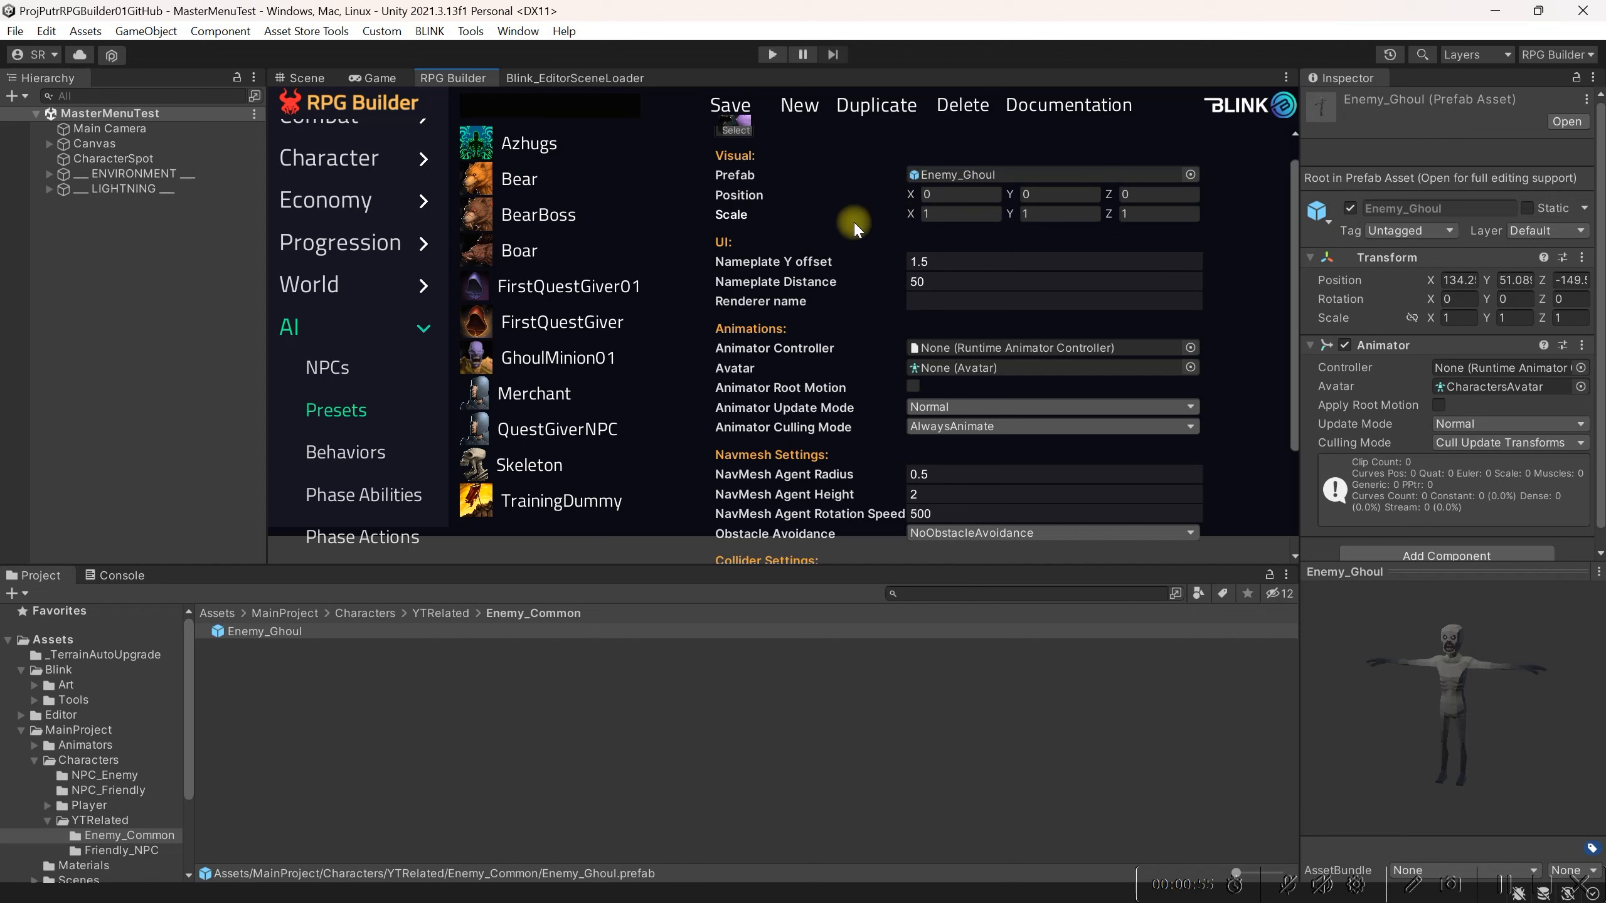
Step: Set the preset's Animator Controller to SkeletonOverride
double_click(454, 79)
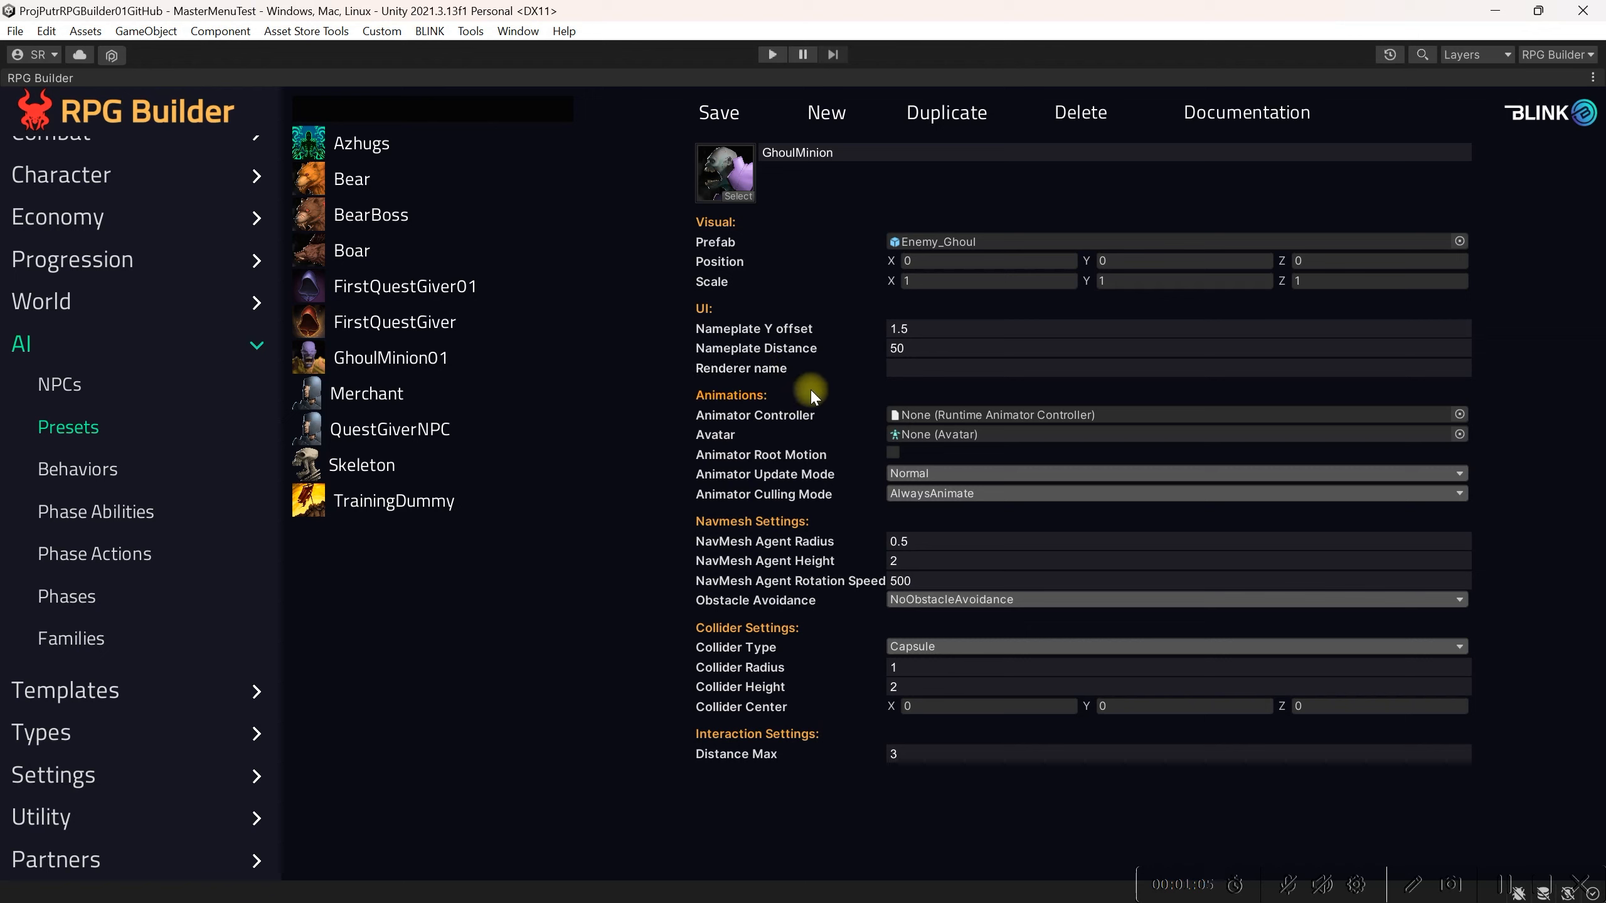
click(1460, 417)
text(ske)
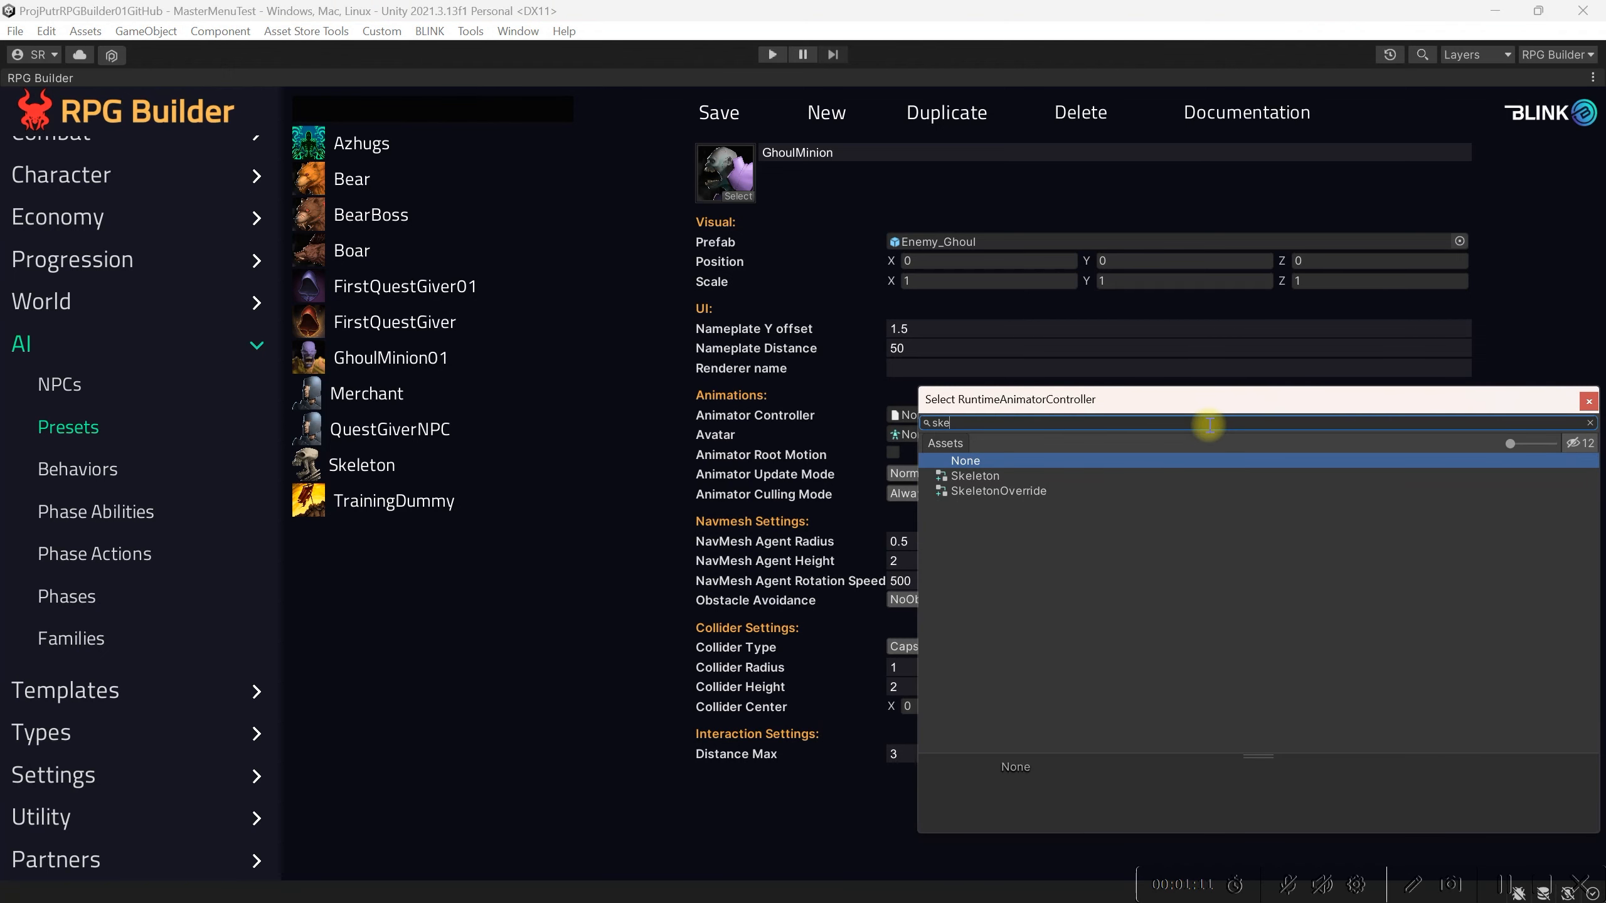
click(1030, 492)
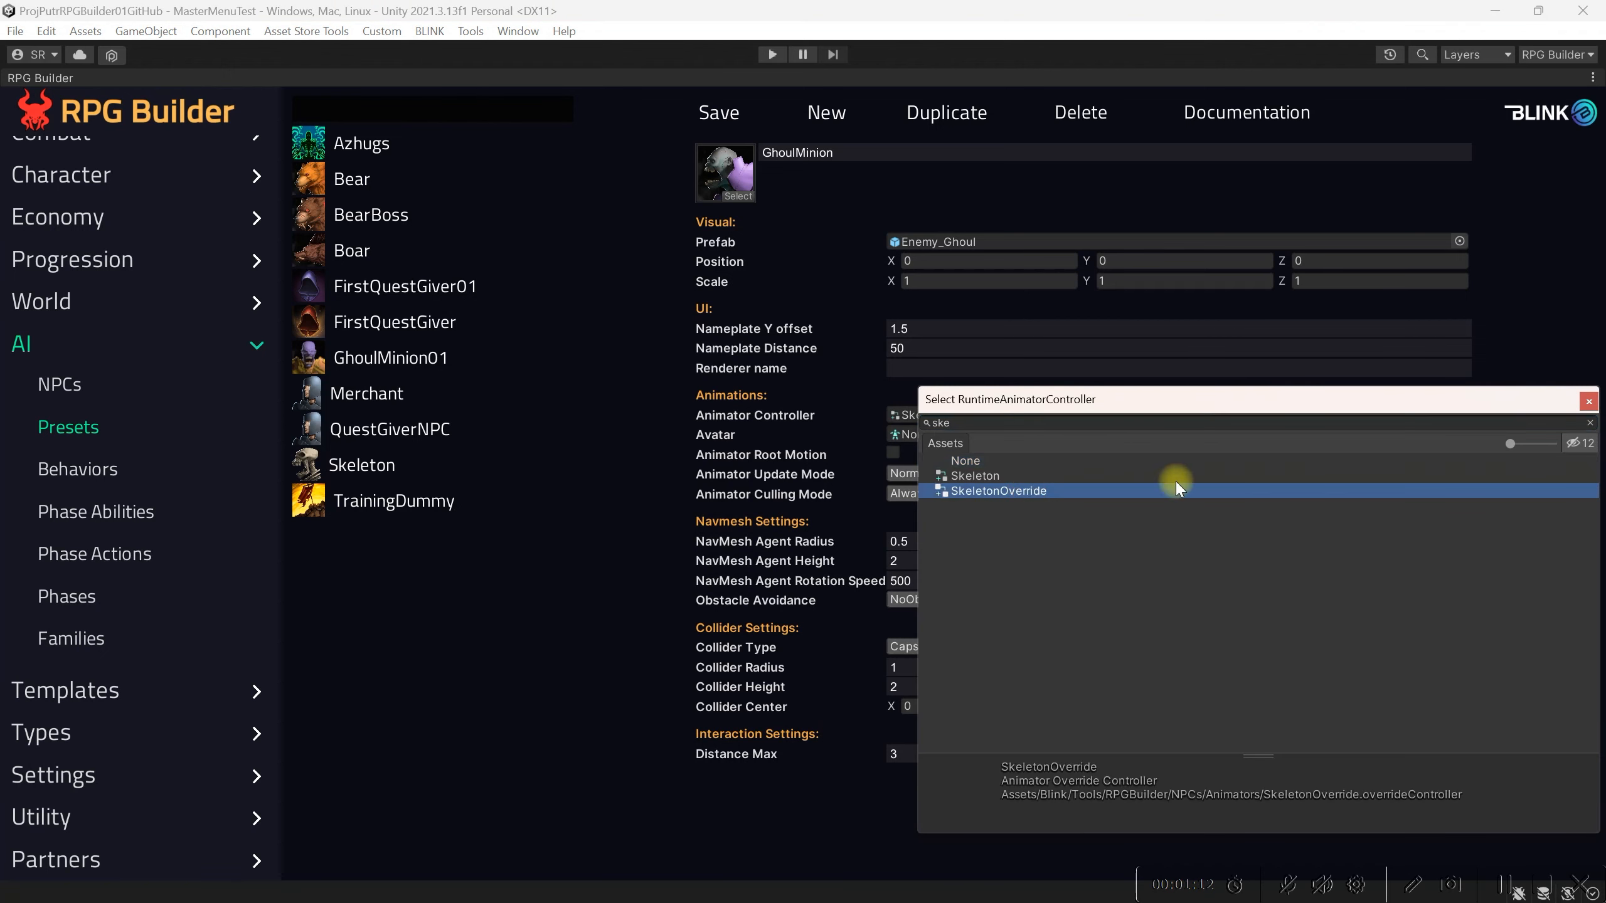
click(1589, 402)
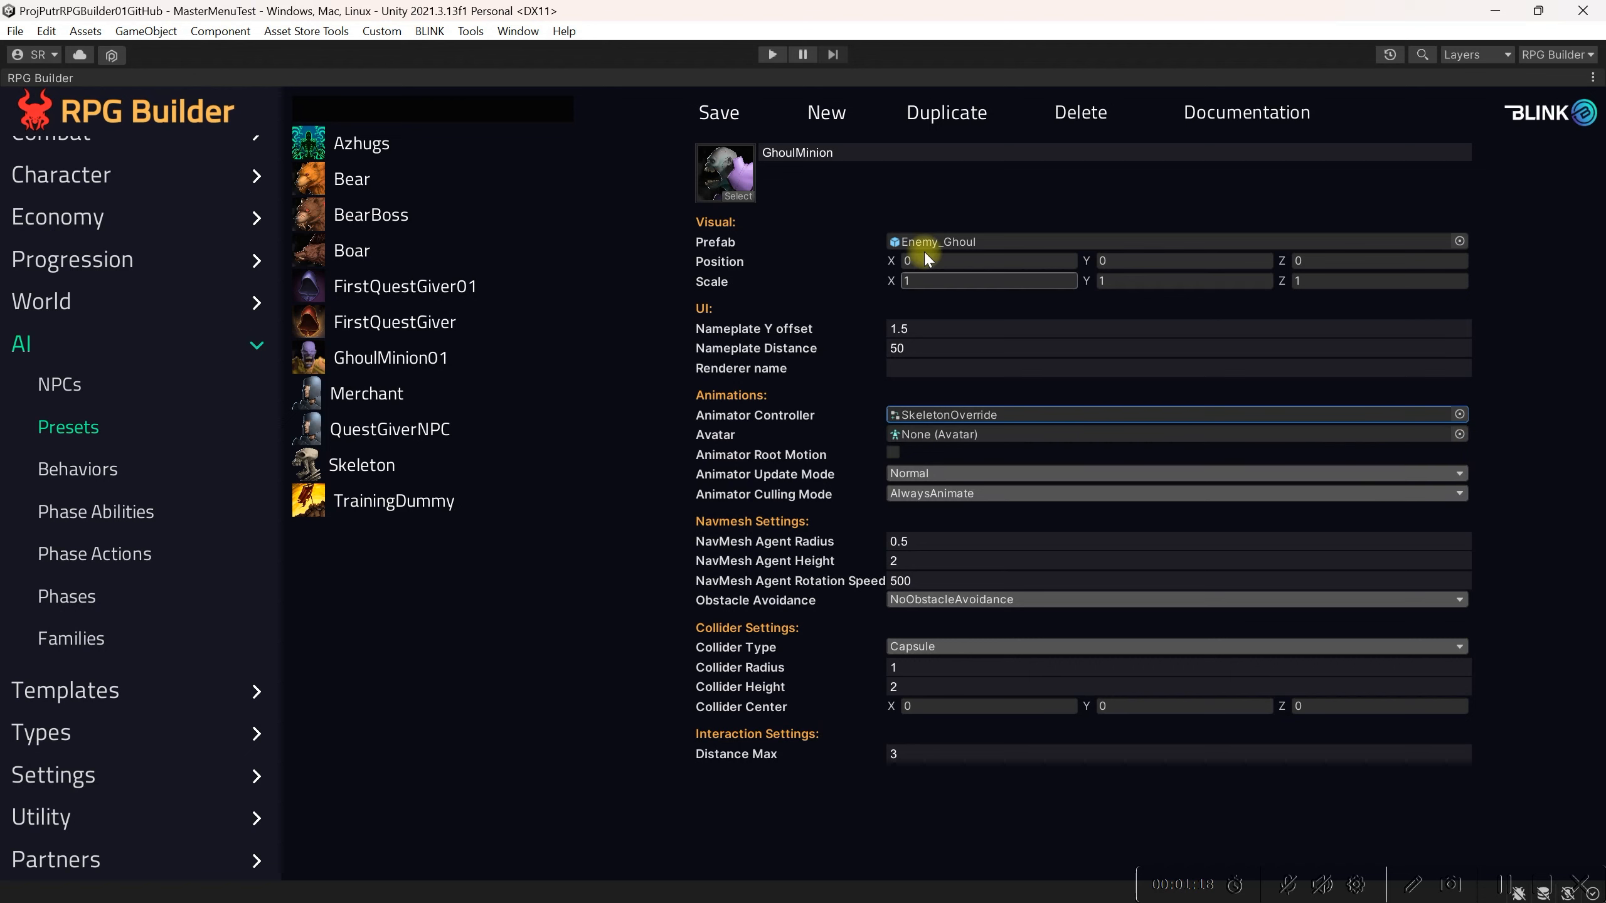
Step: Assign the CharactersAvatar asset as the preset's Avatar
double_click(76, 78)
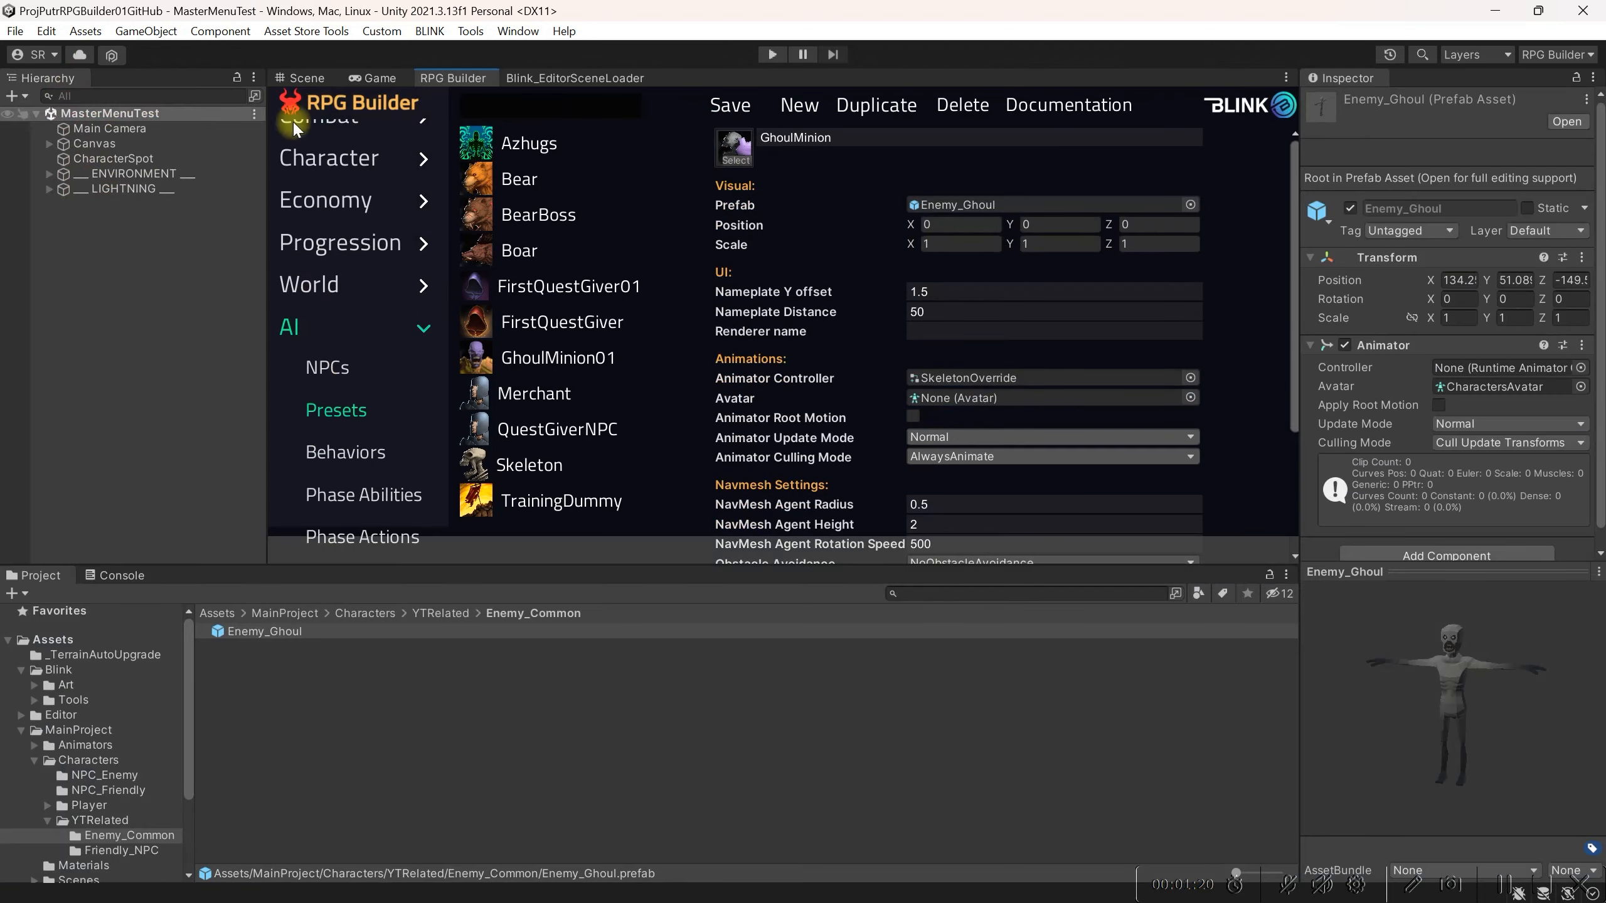
click(1511, 386)
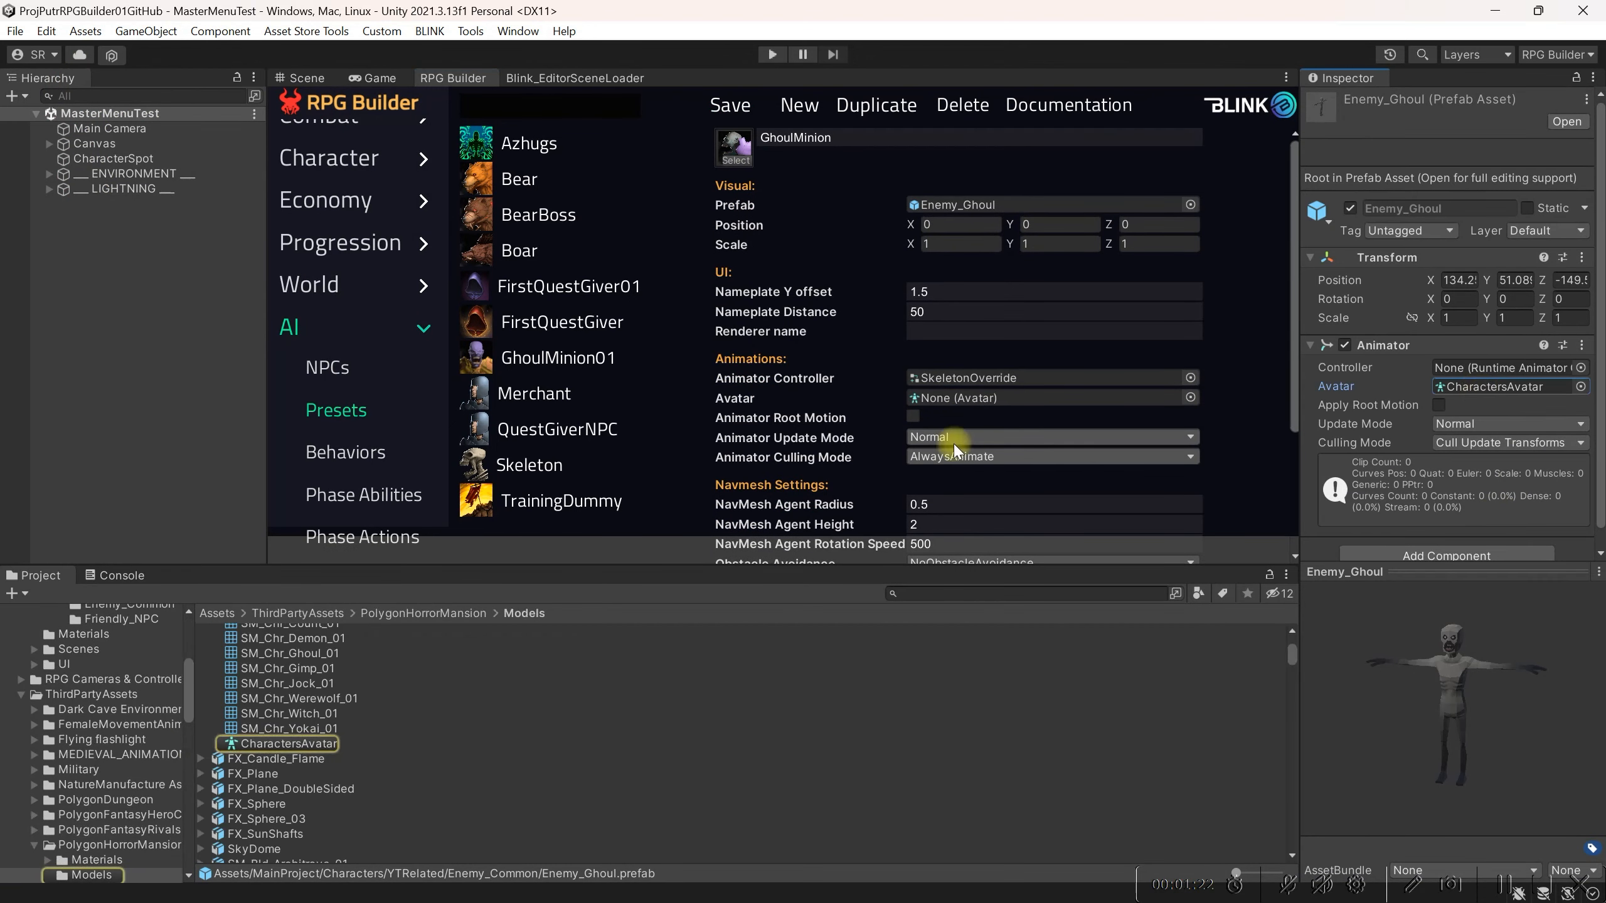
drag(365, 746, 986, 364)
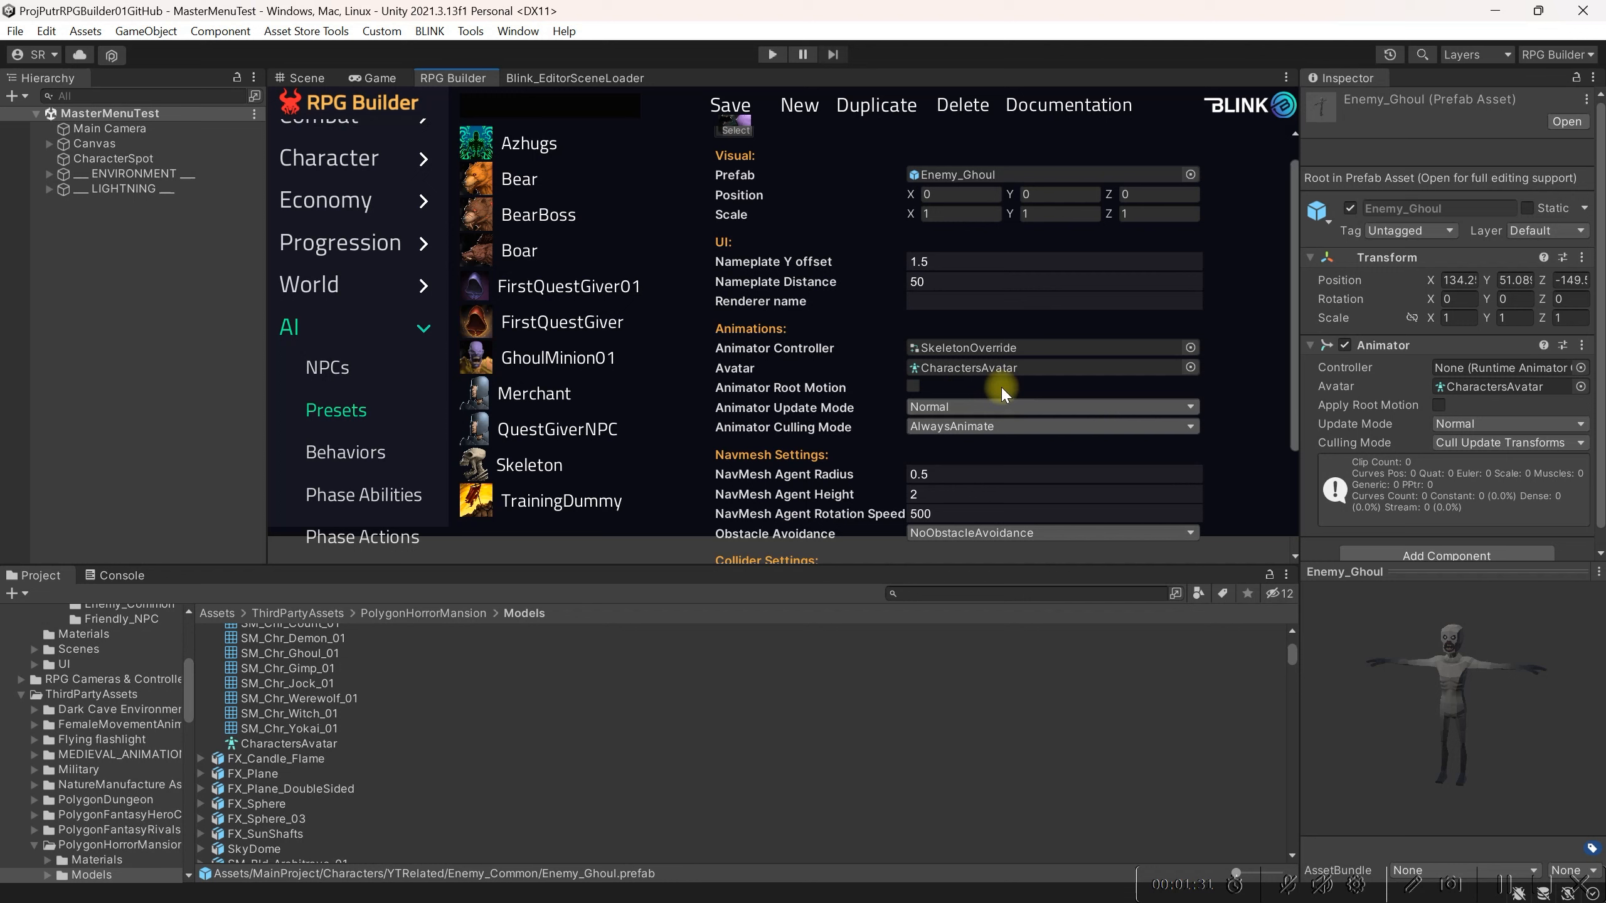
Step: Set the Collider Radius to 0.5 and save the GhoulMinion preset
scroll(1001, 385, down, 2)
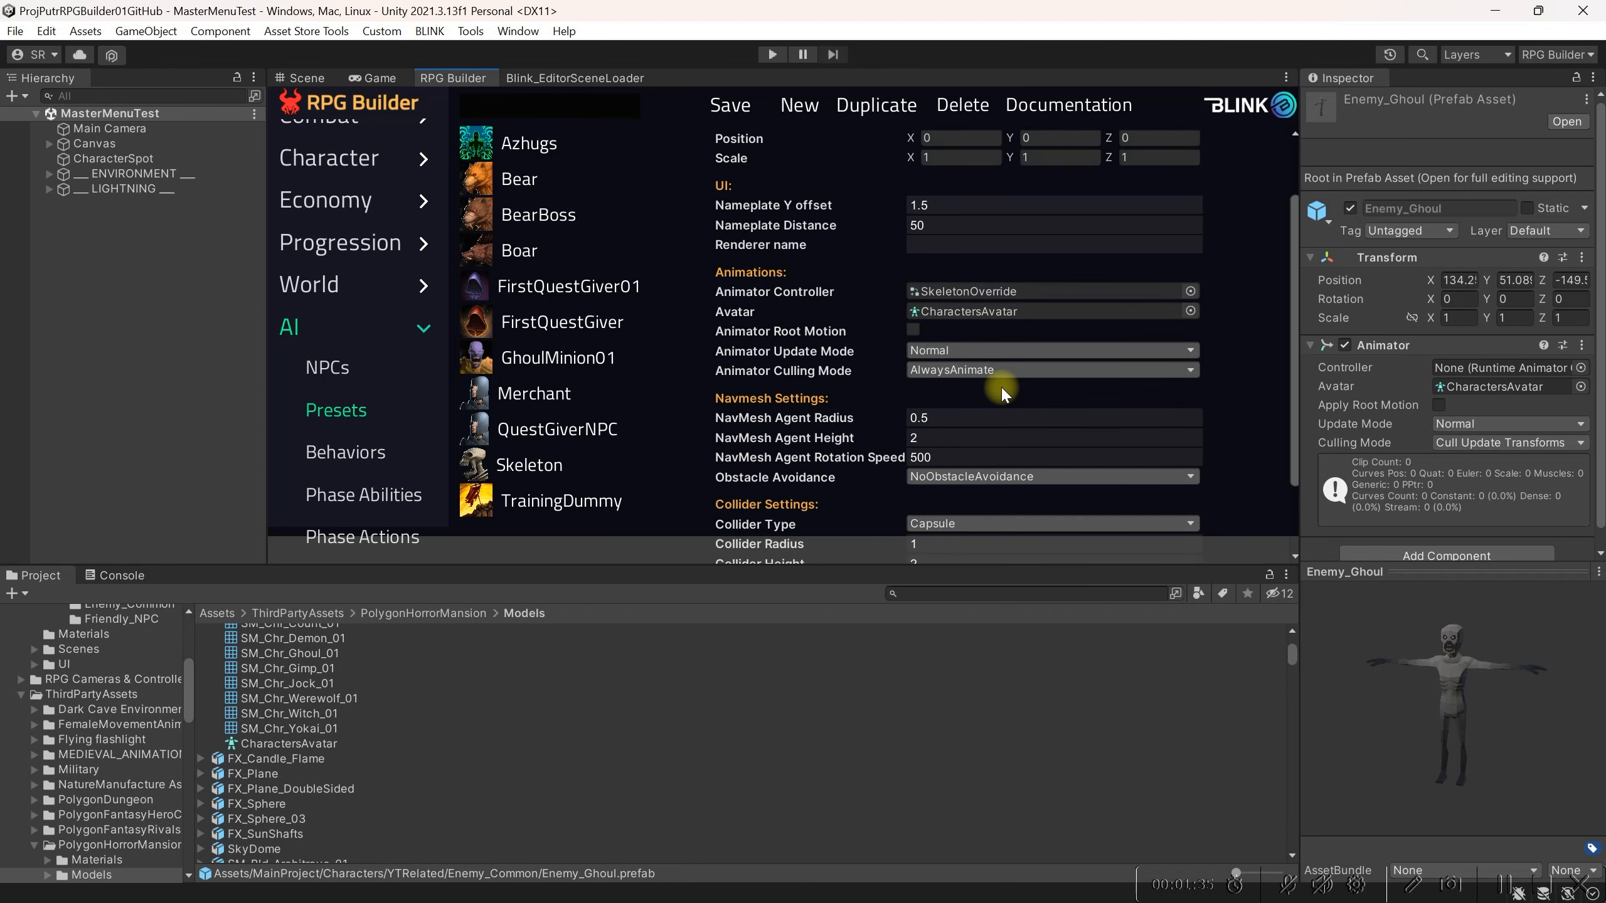
scroll(1001, 386, down, 2)
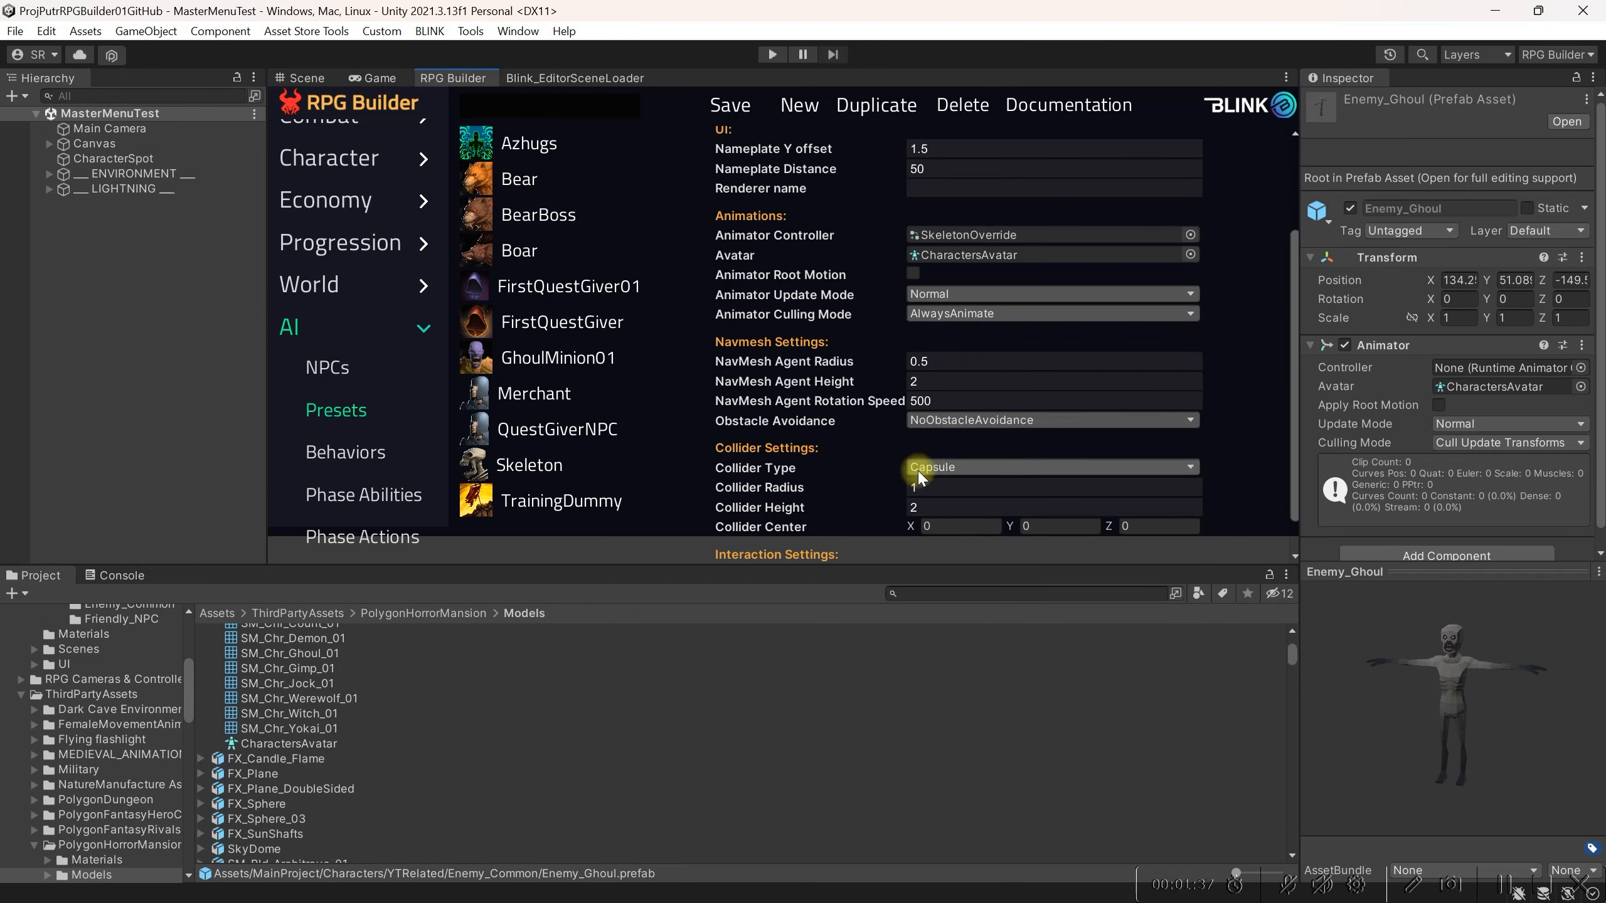
click(946, 488)
text(0.5)
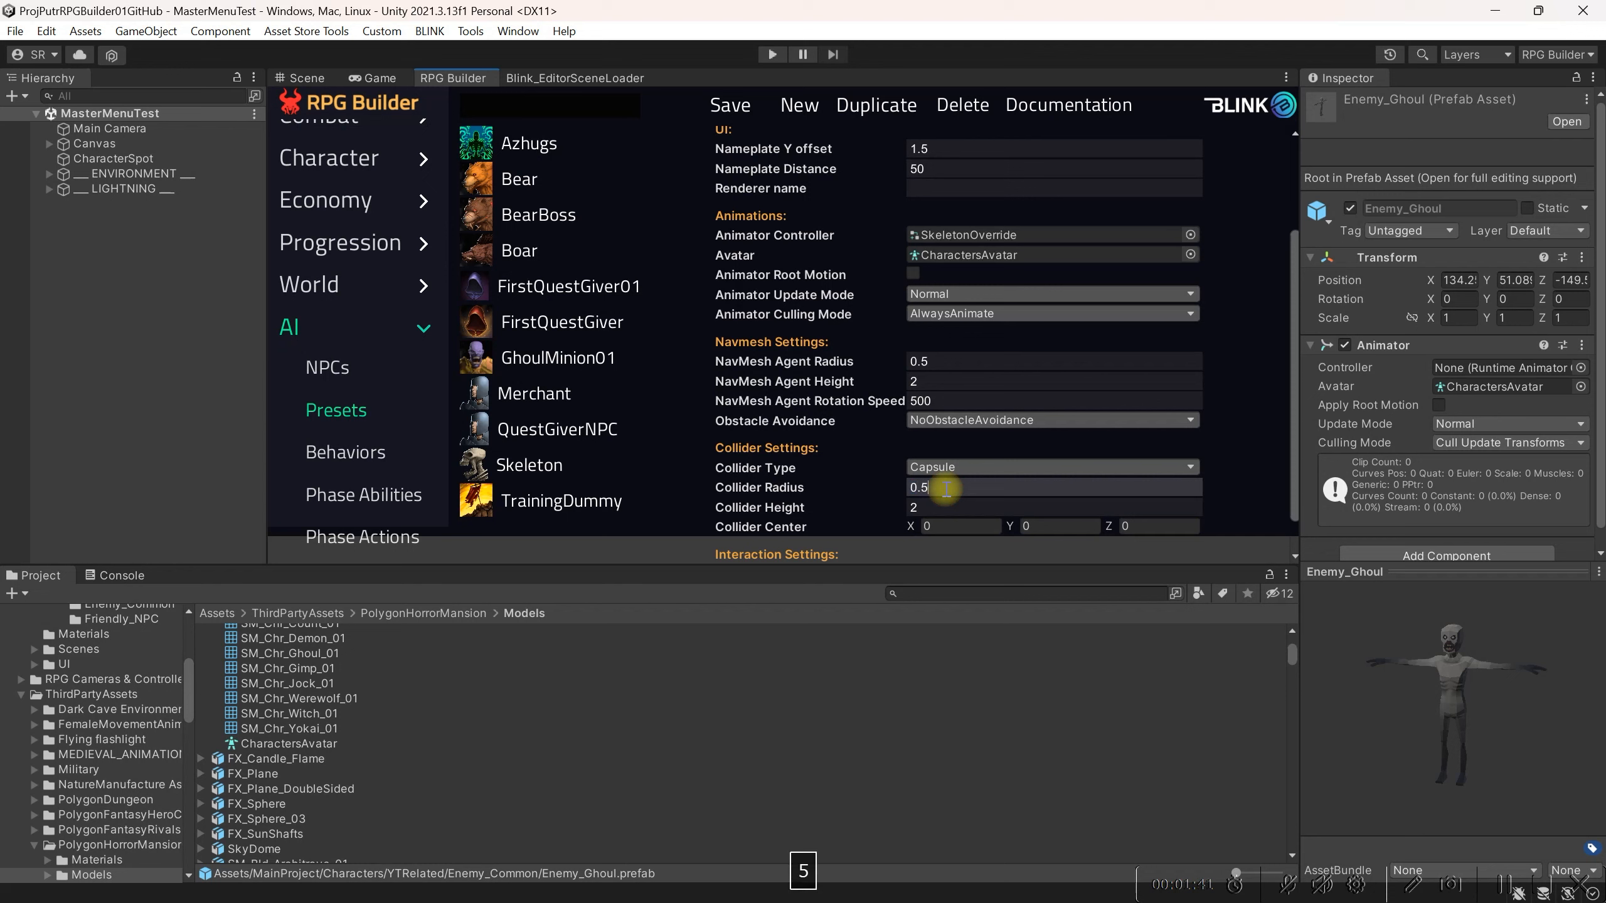
scroll(942, 481, down, 2)
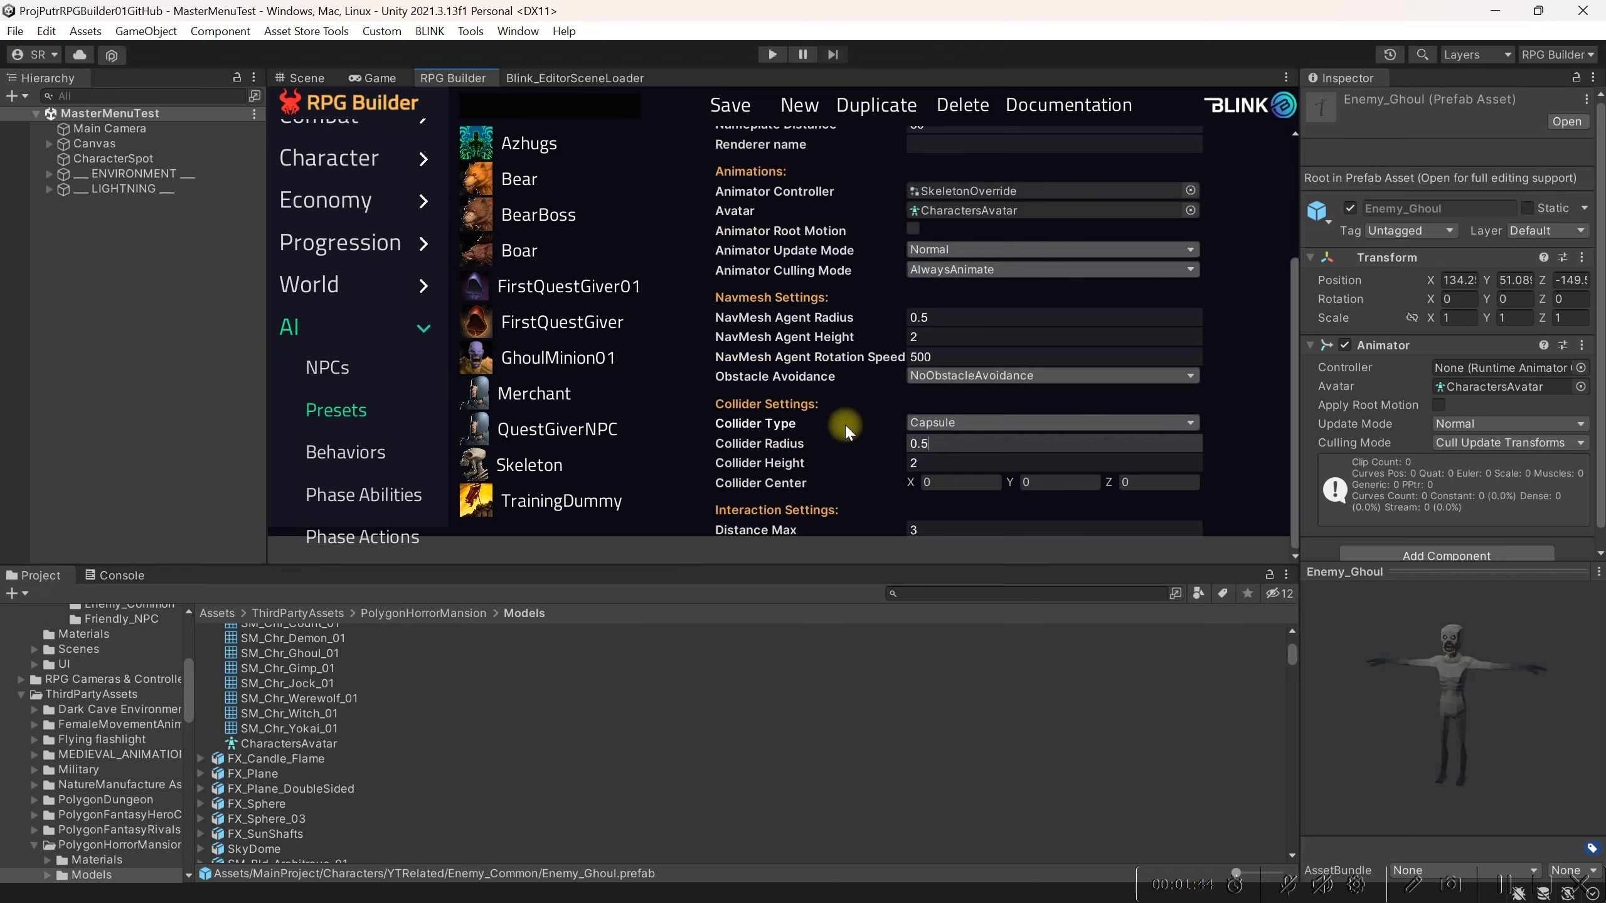
click(729, 105)
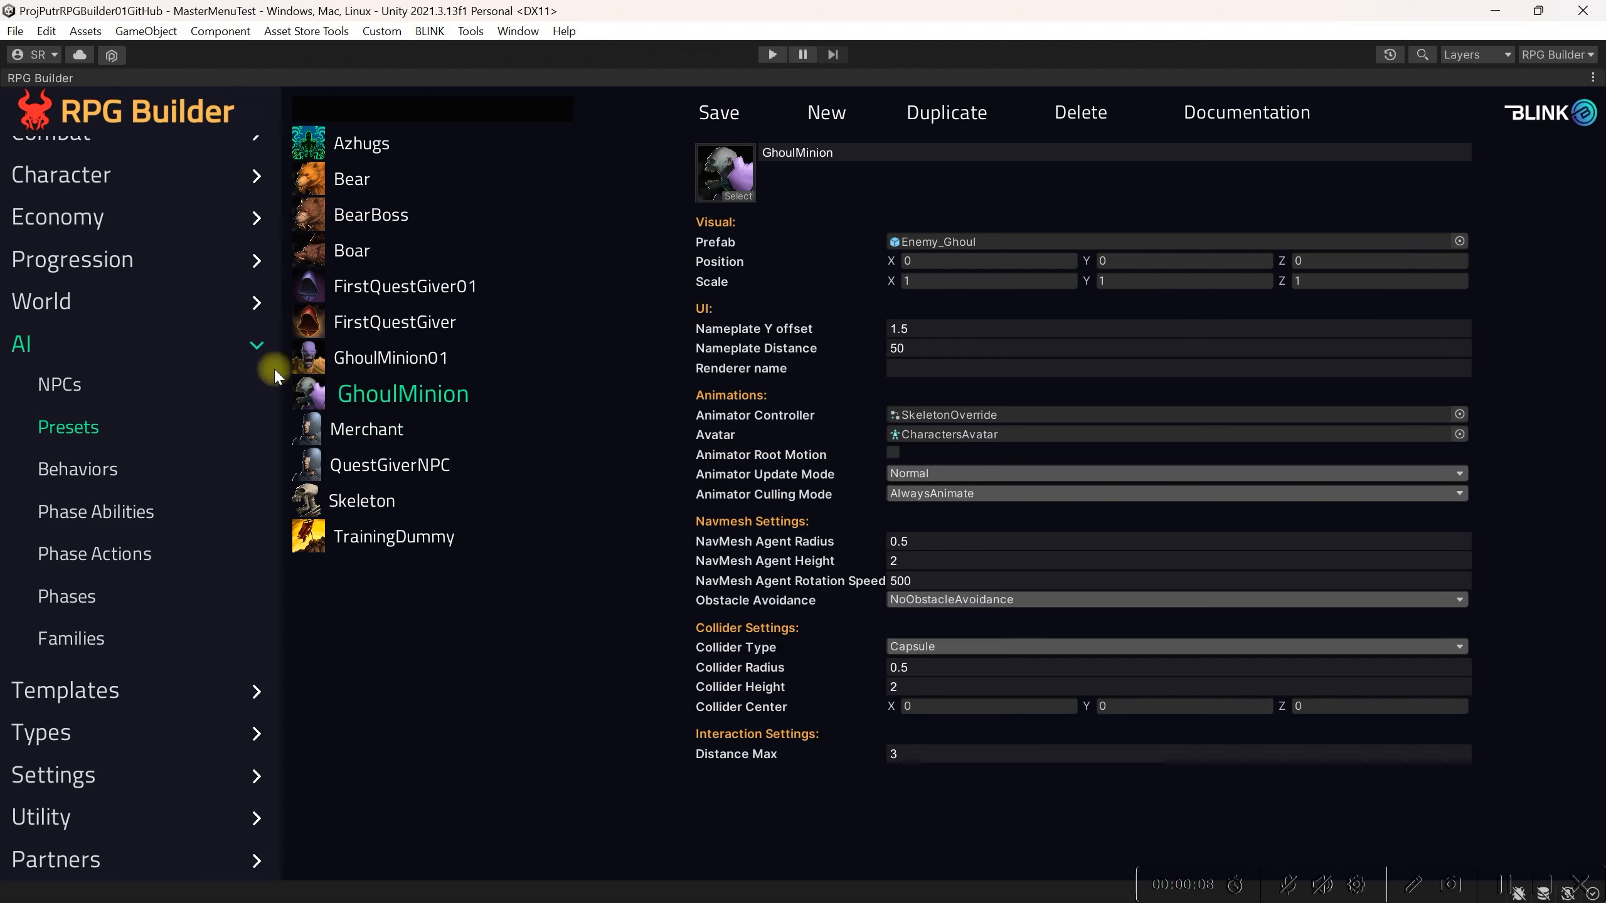
Step: Create a new AI behavior named GhoulMinionState
click(67, 476)
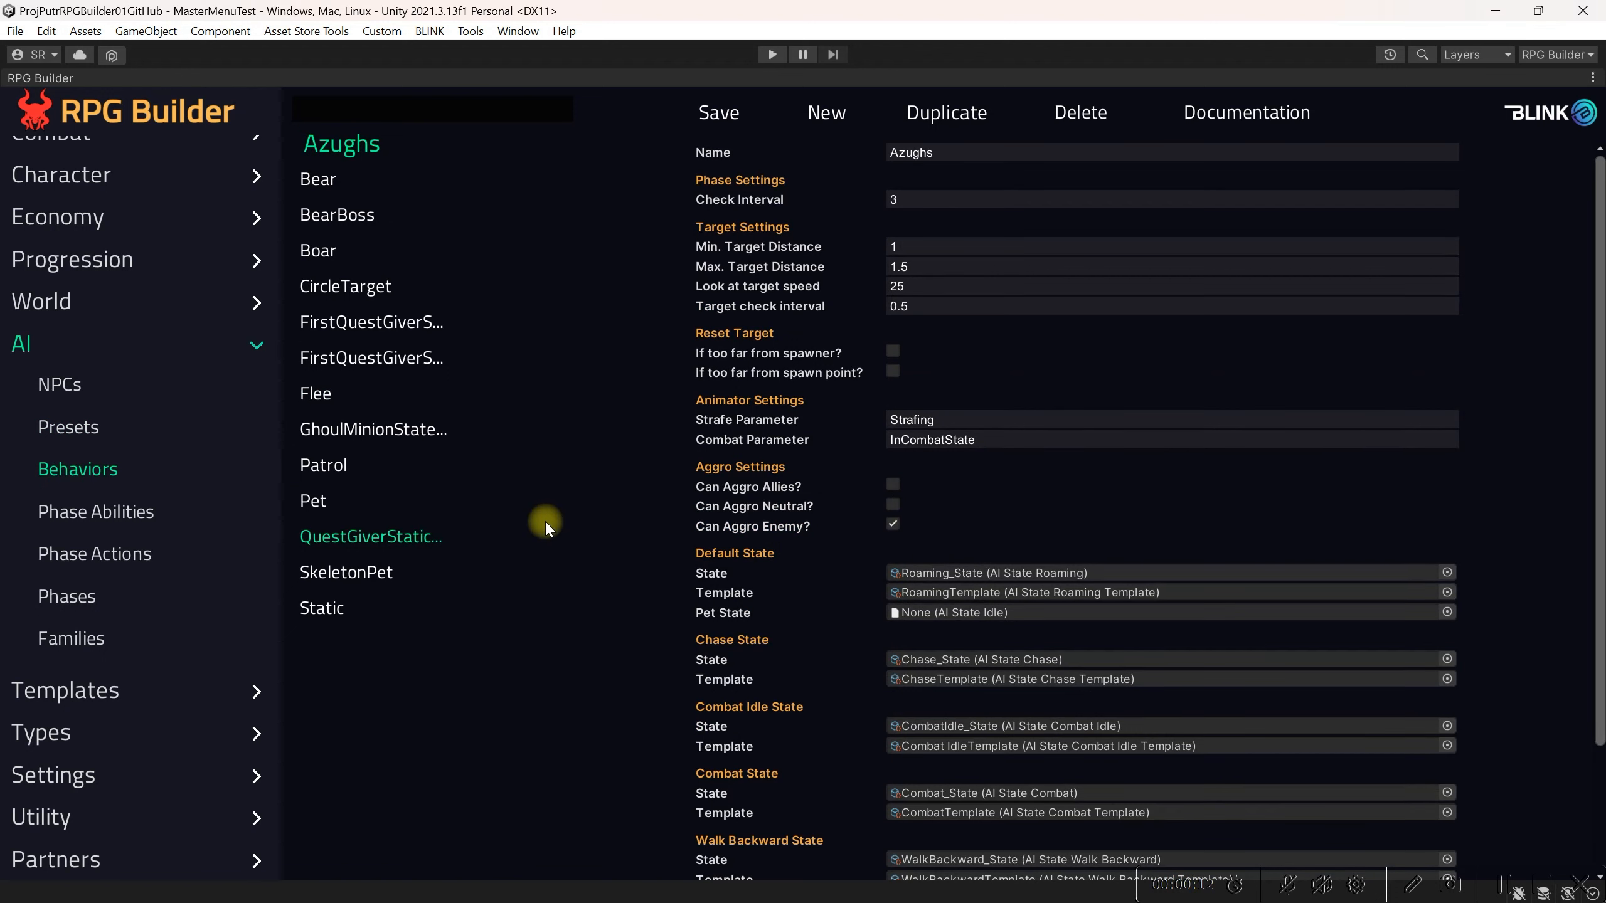
click(821, 119)
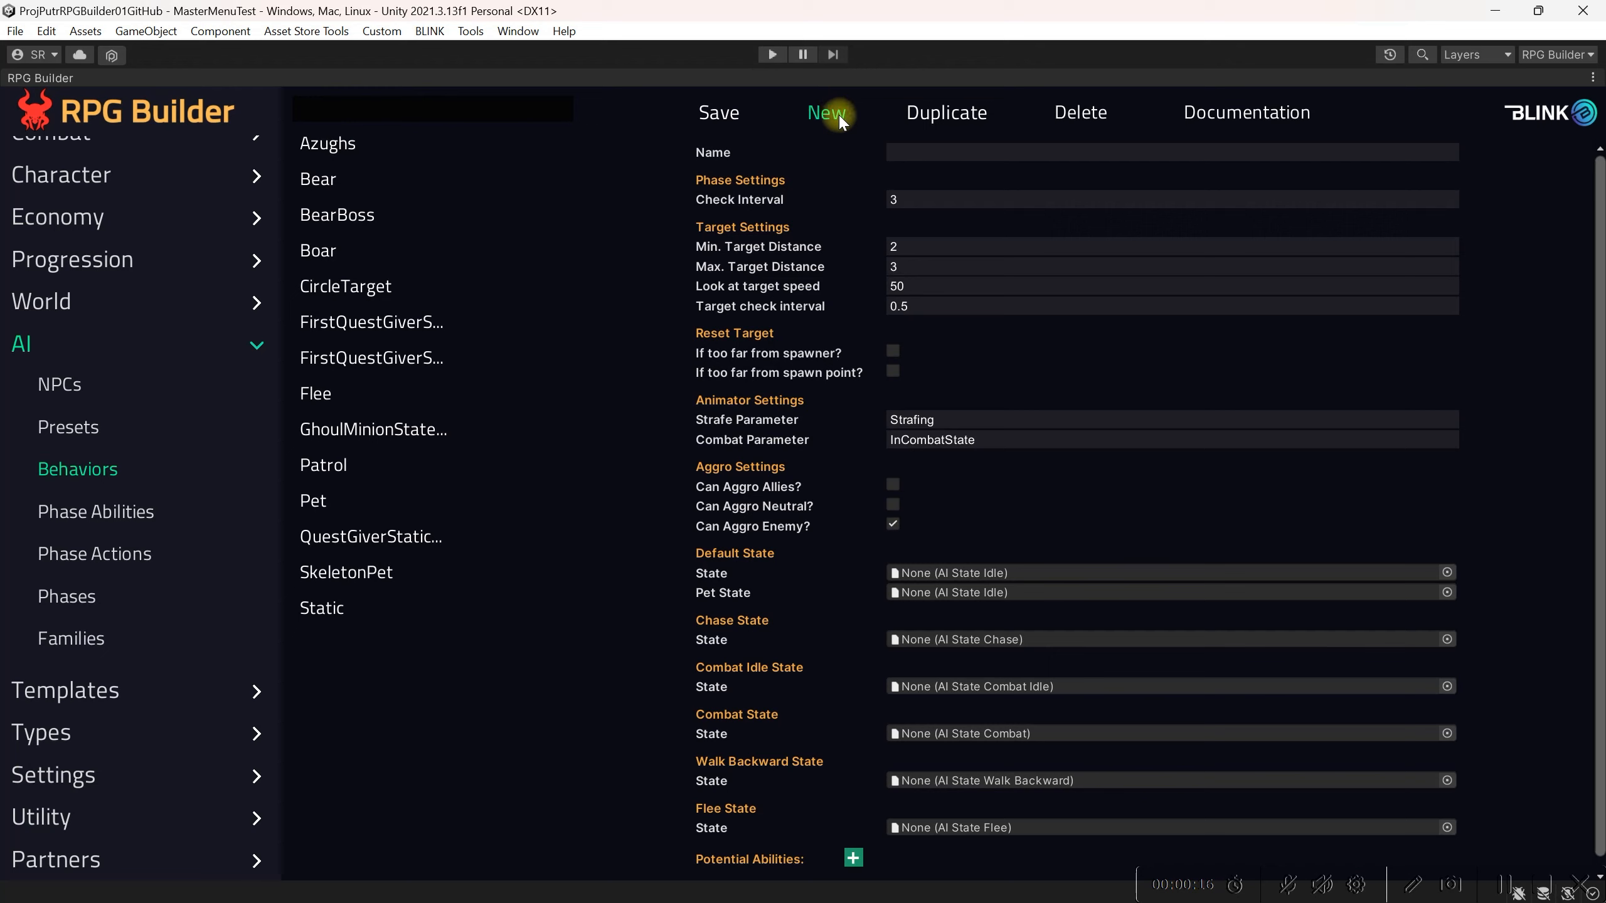
click(919, 150)
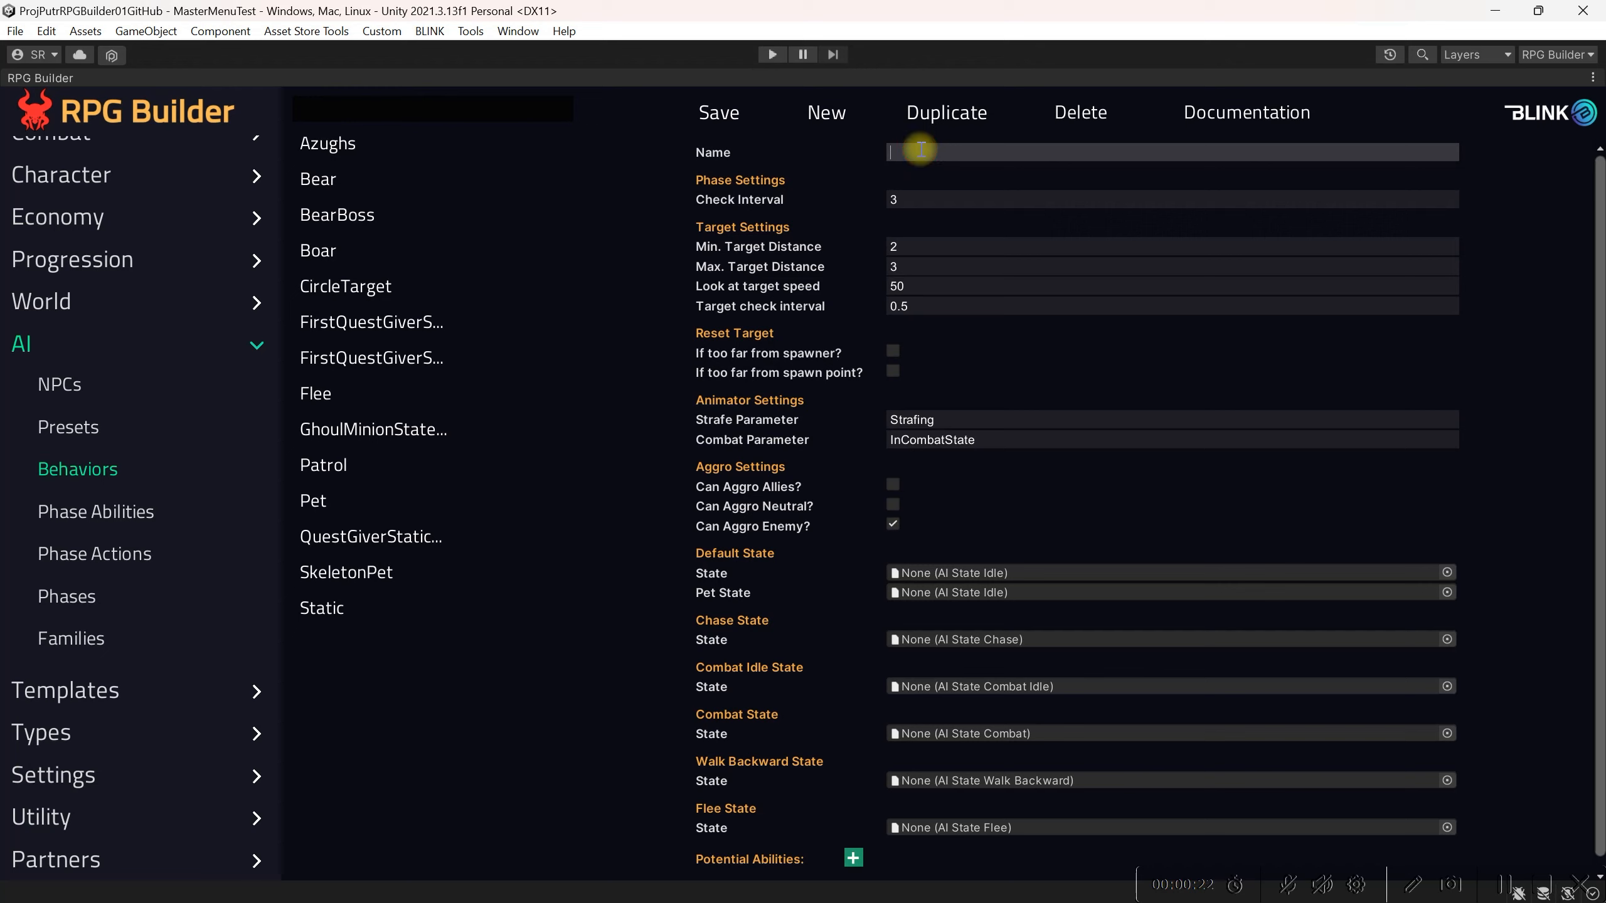
text(GhoulMinionState)
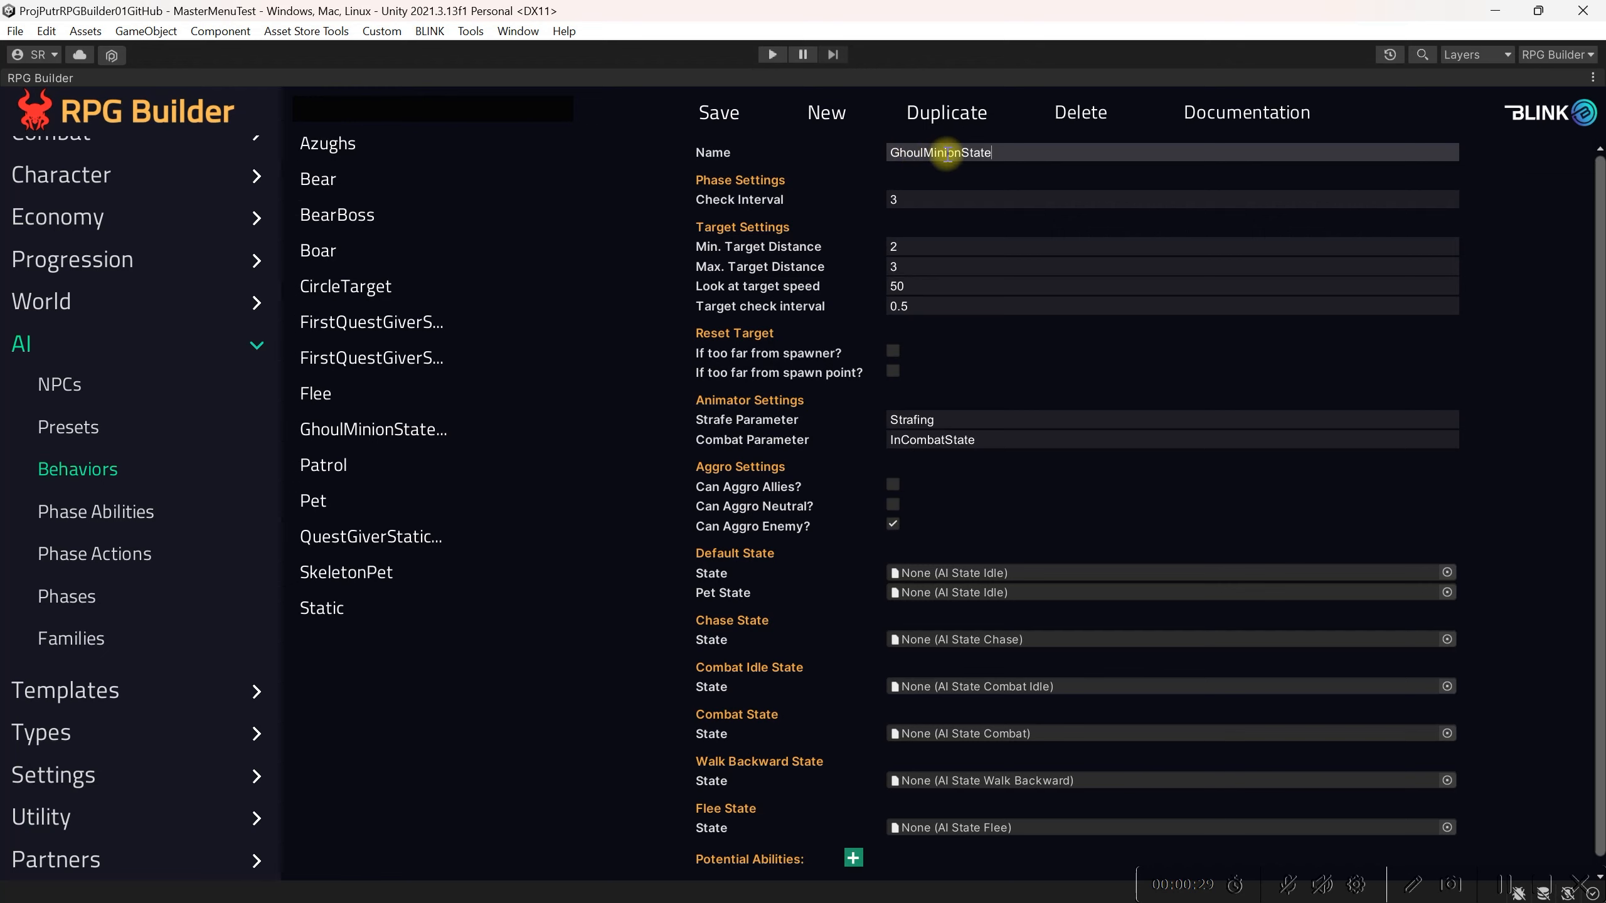
Step: Set the behavior's Default State to Roaming_State
click(1015, 247)
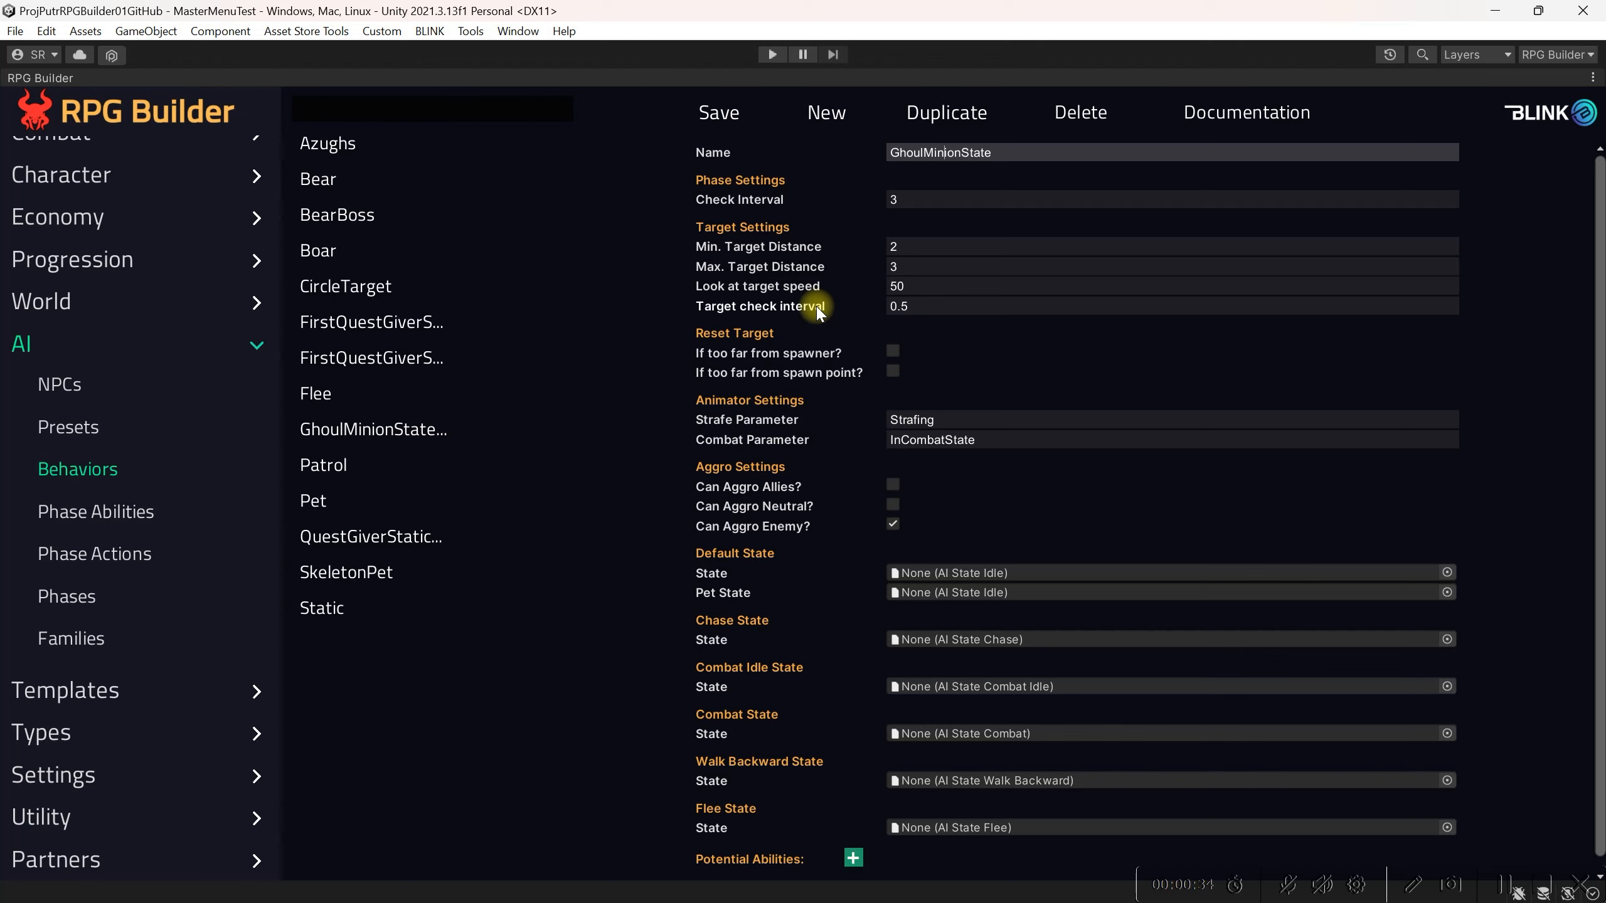
scroll(840, 480, down, 1)
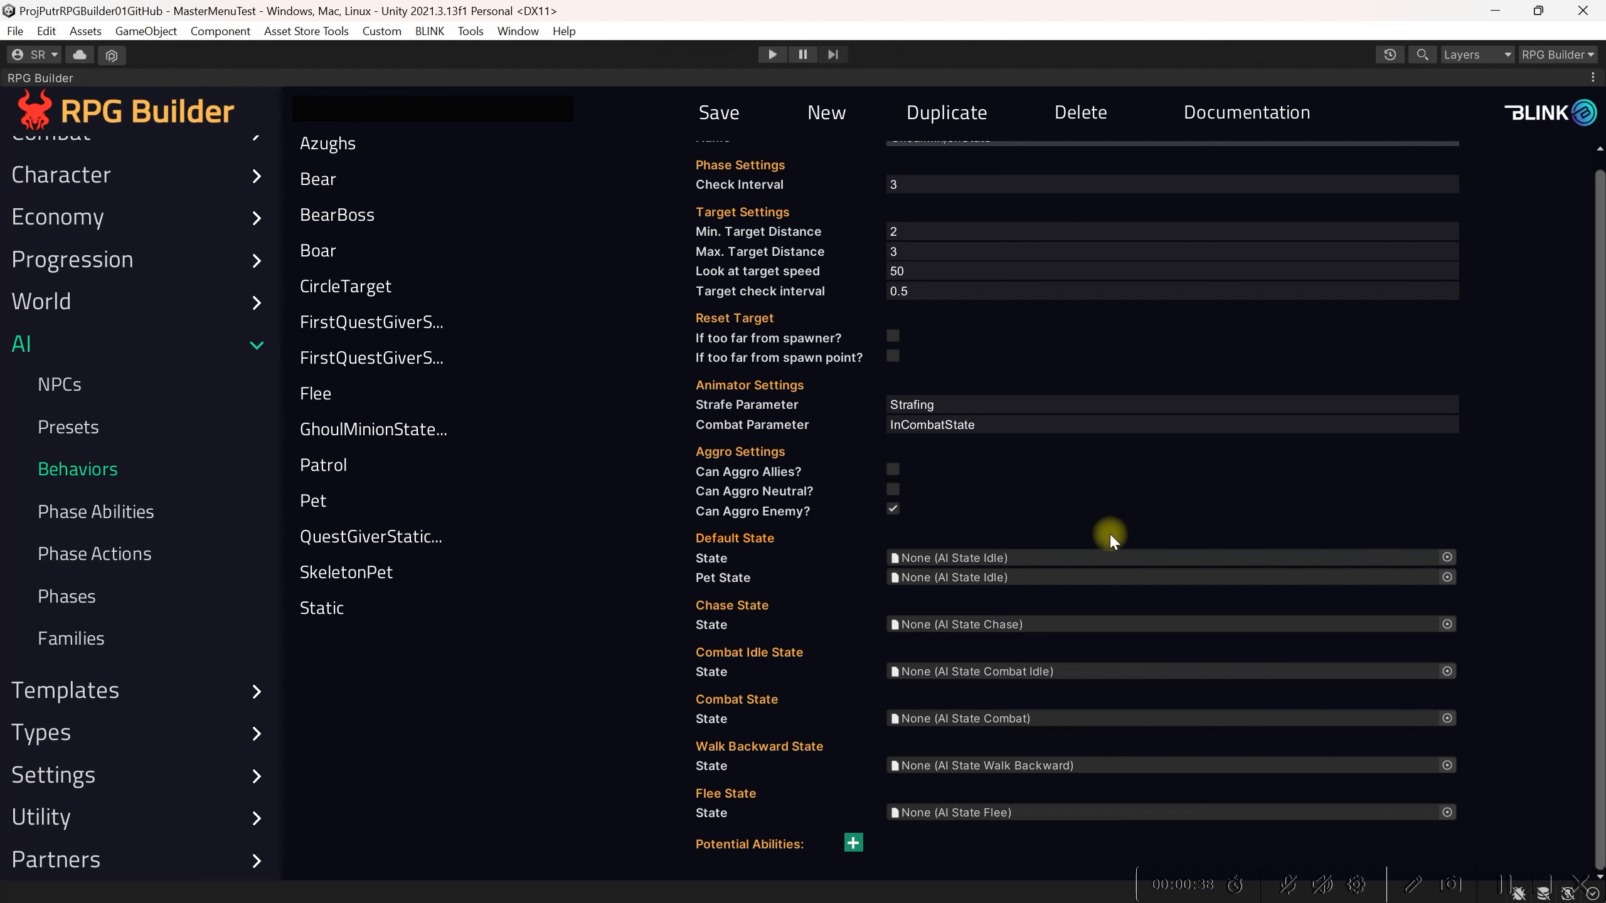
click(1446, 557)
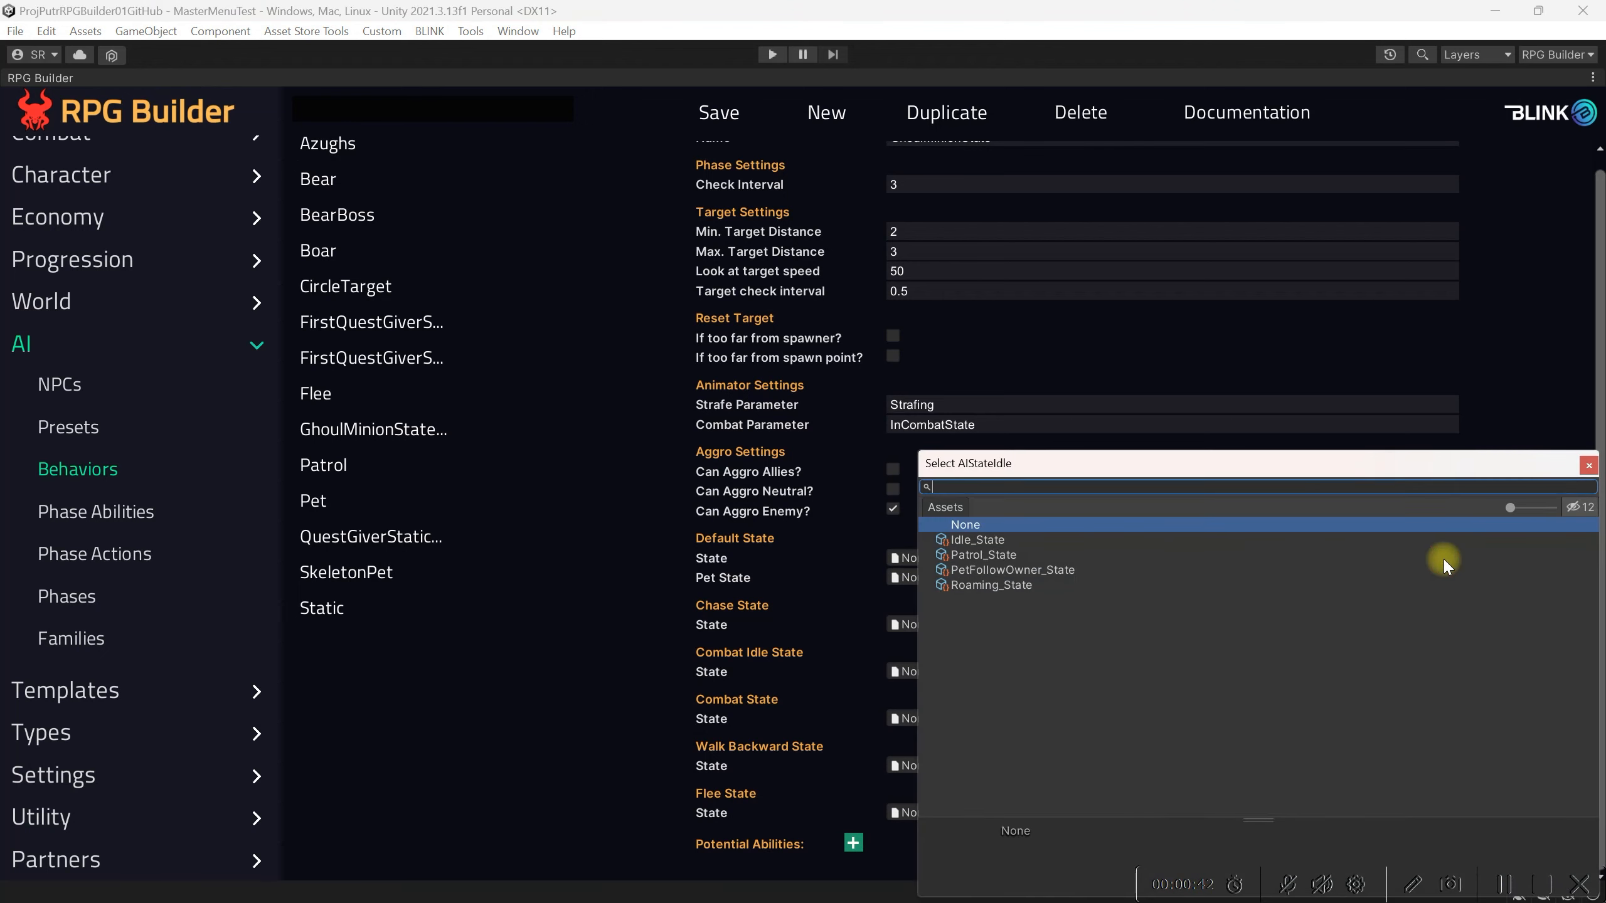
click(1031, 585)
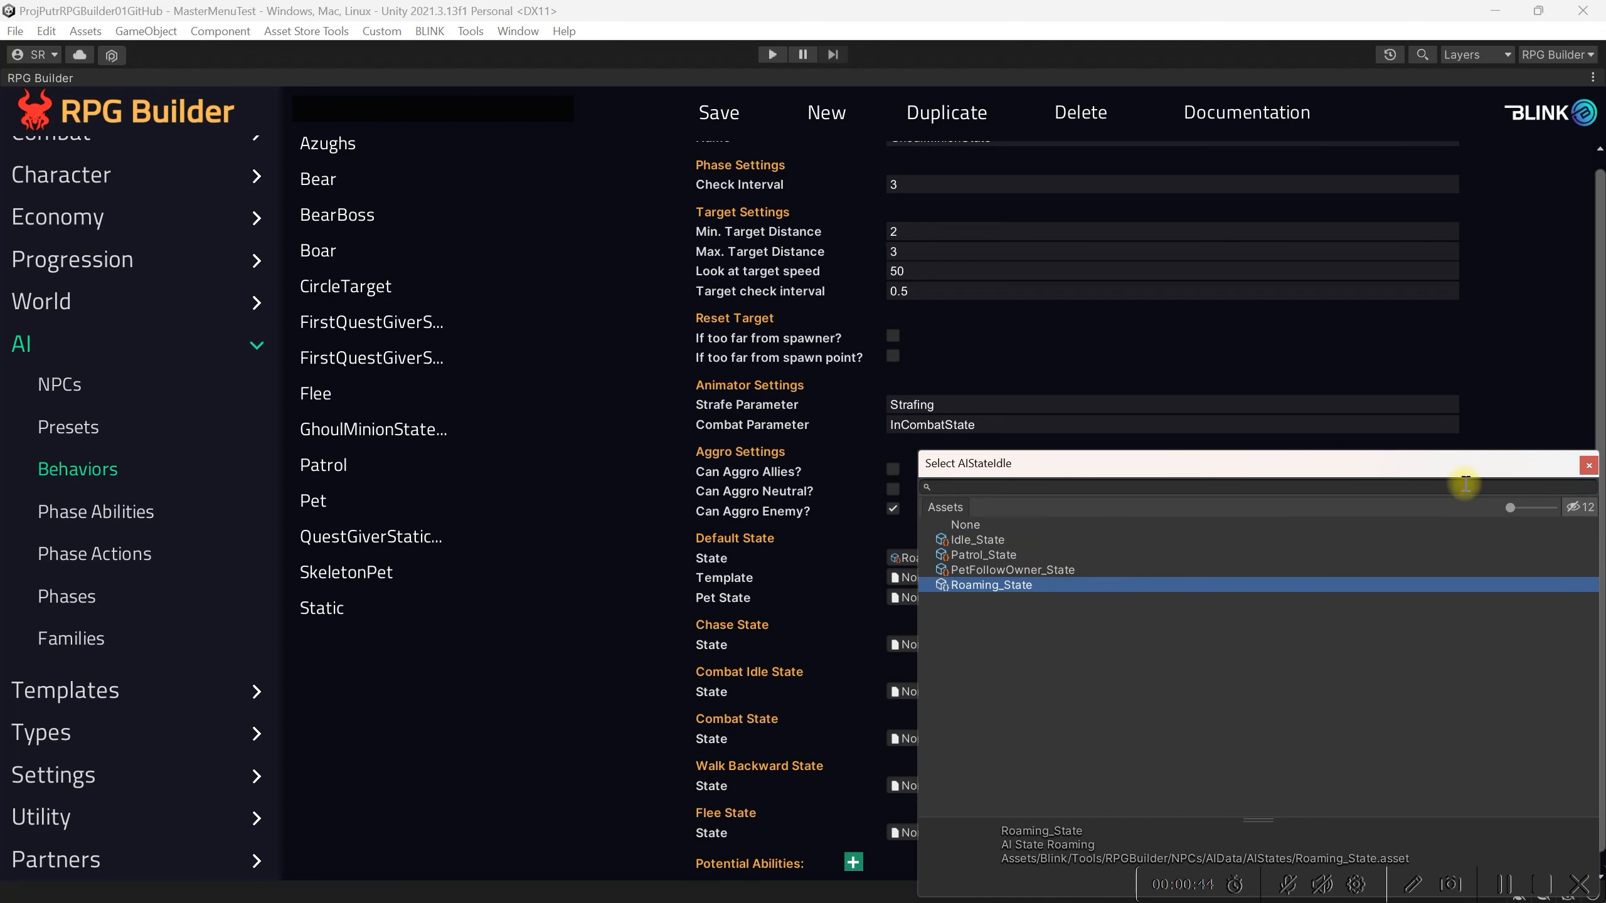
click(1588, 465)
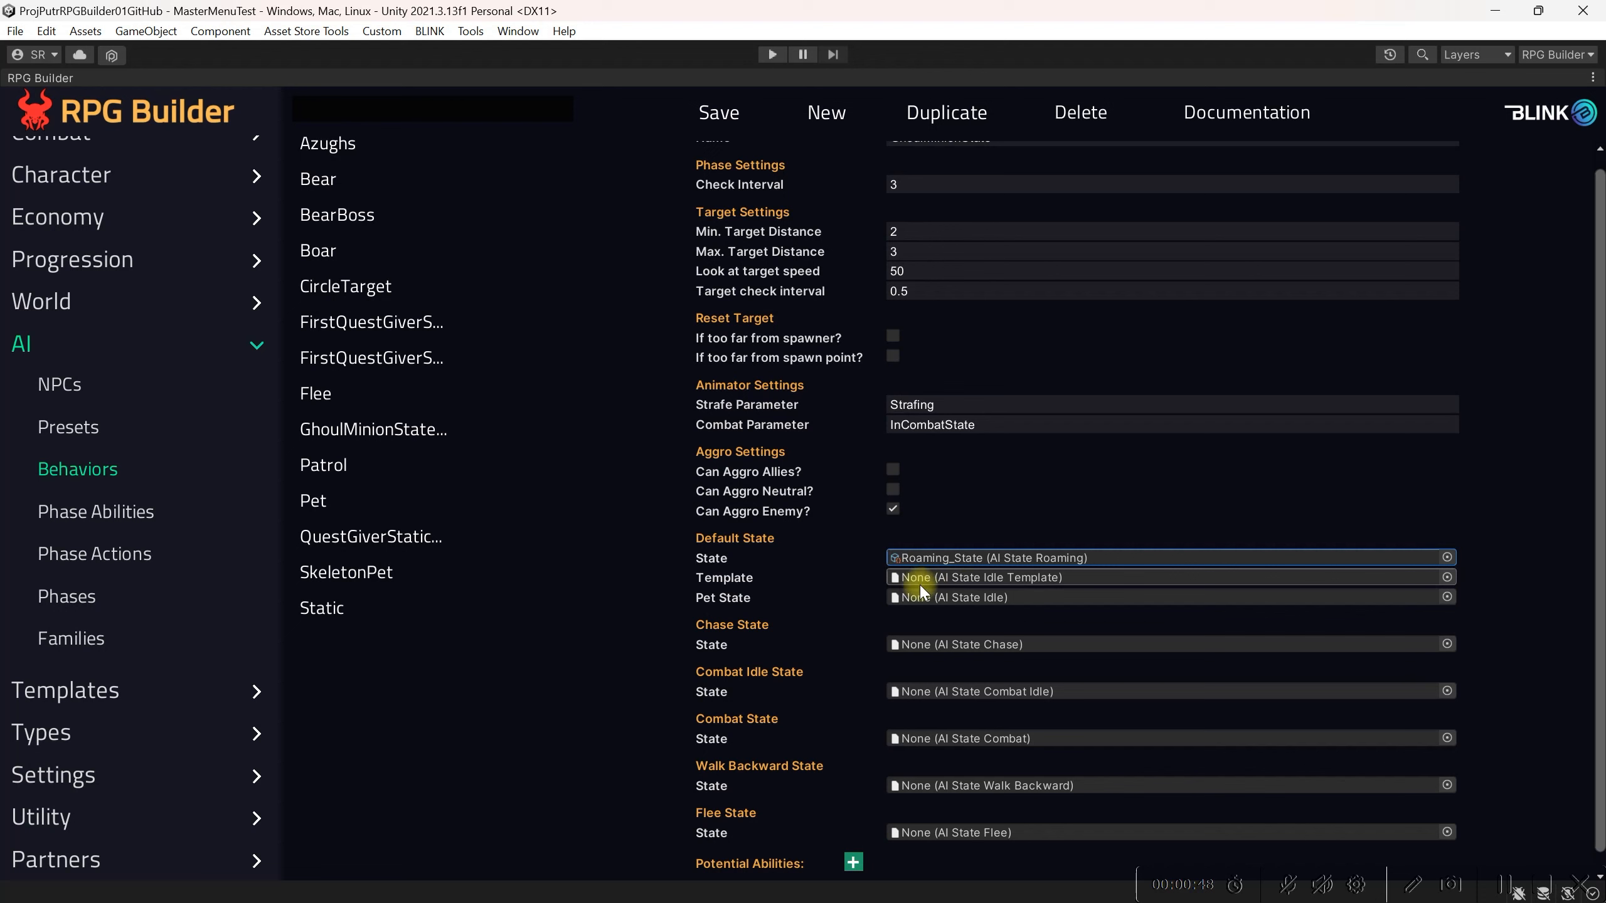
Step: Set the Default State template to RoamingTemplate
click(1447, 579)
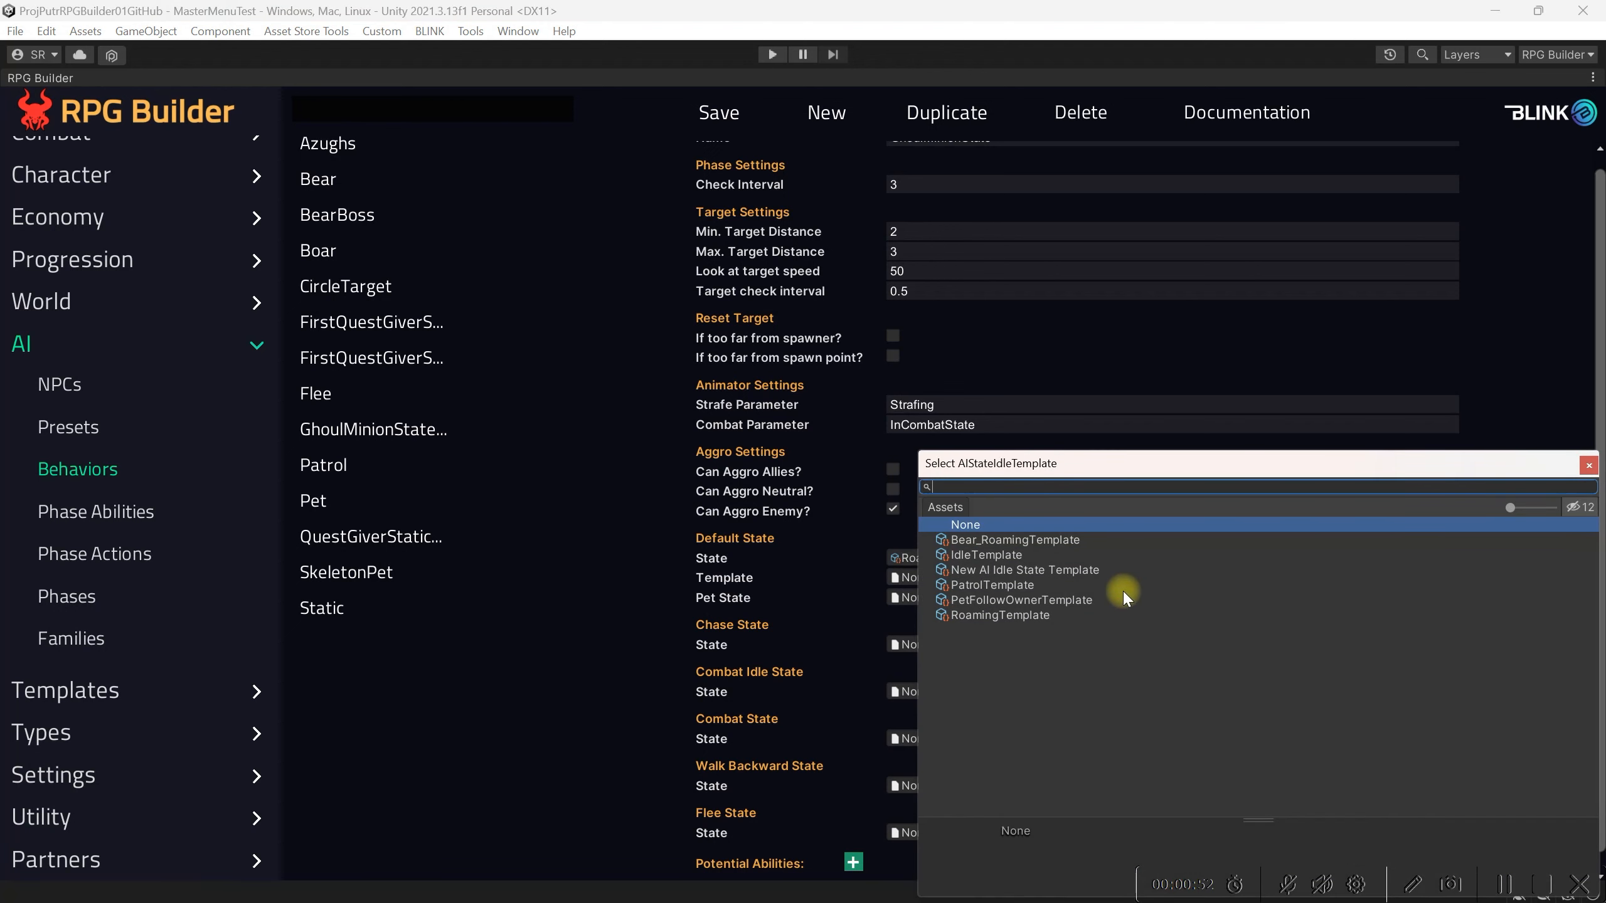
click(1060, 613)
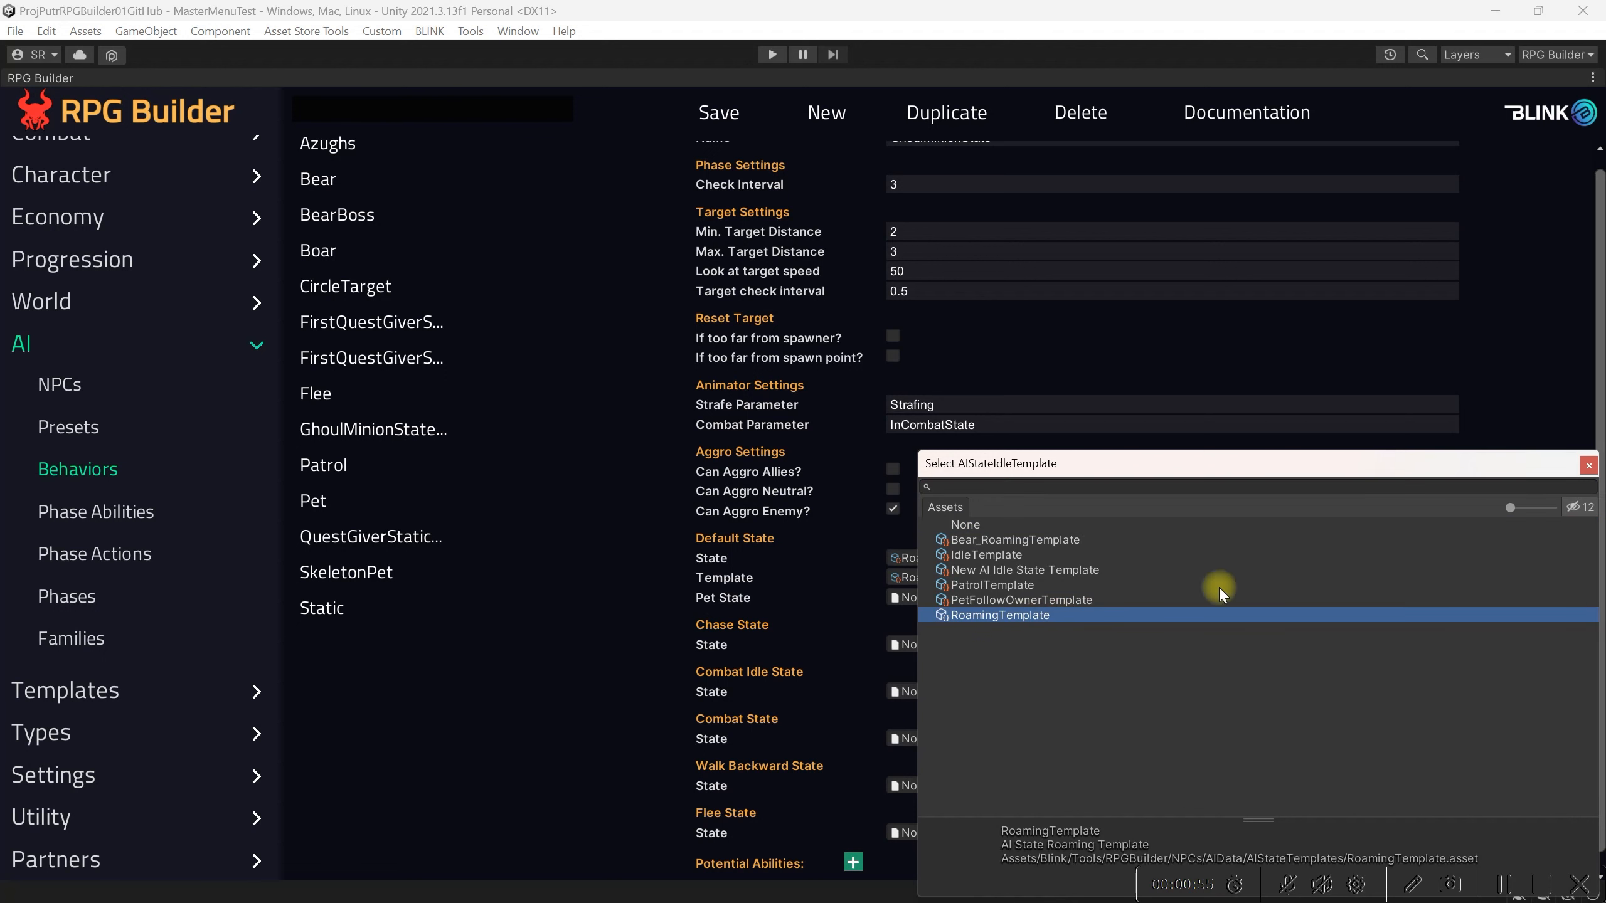
click(1588, 464)
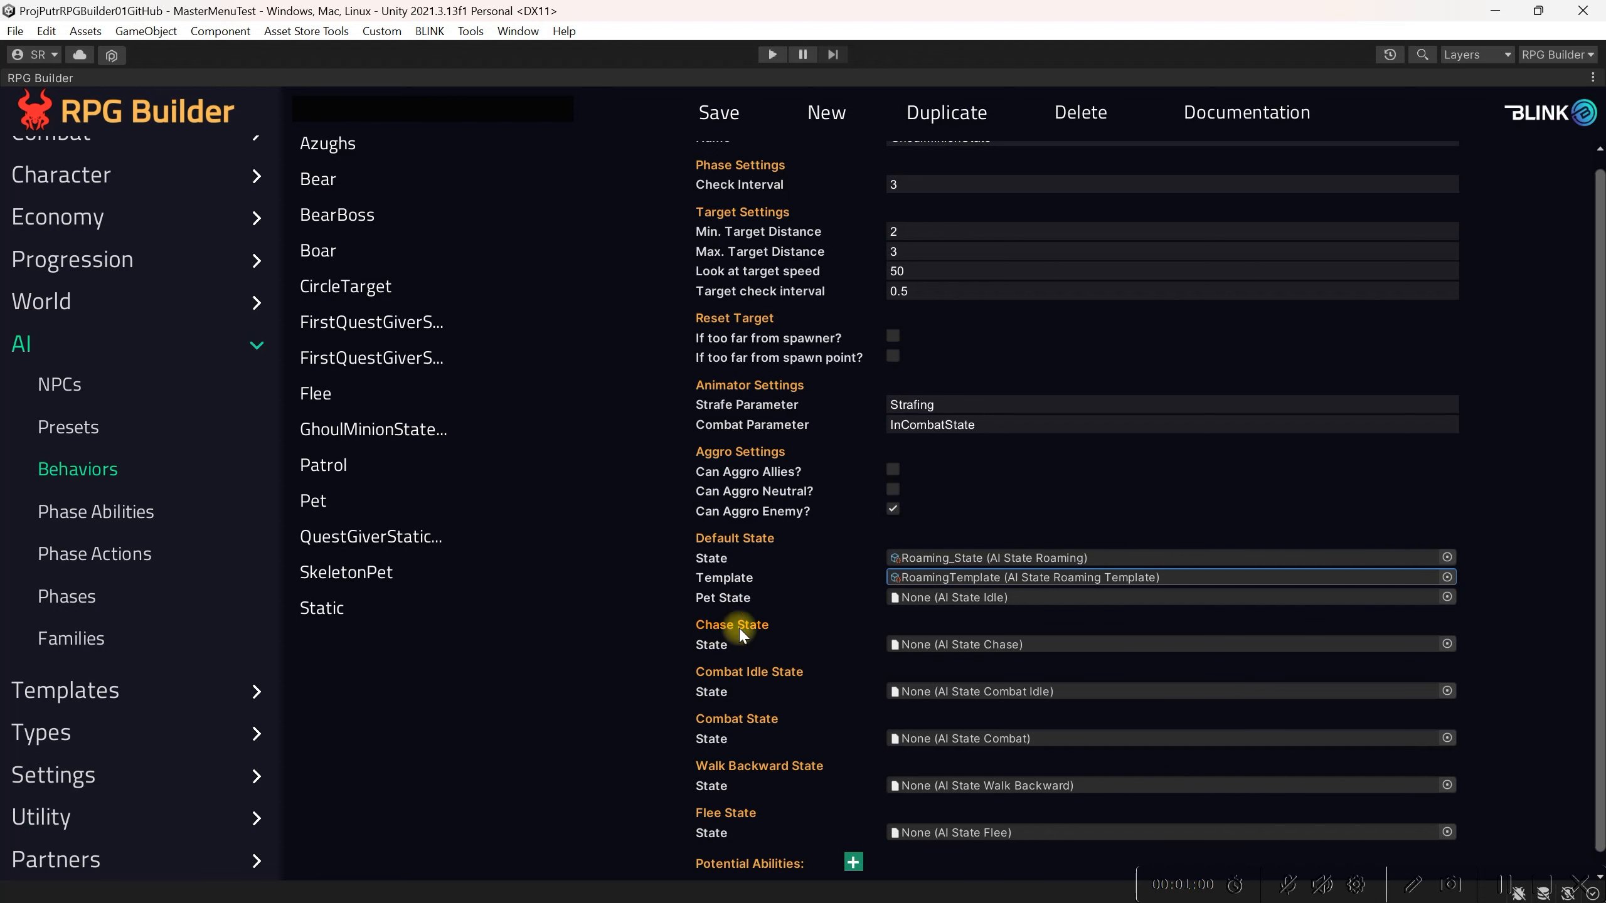
Step: Set the Chase State to Chase_State and its template to ChaseTemplate
scroll(819, 648, down, 1)
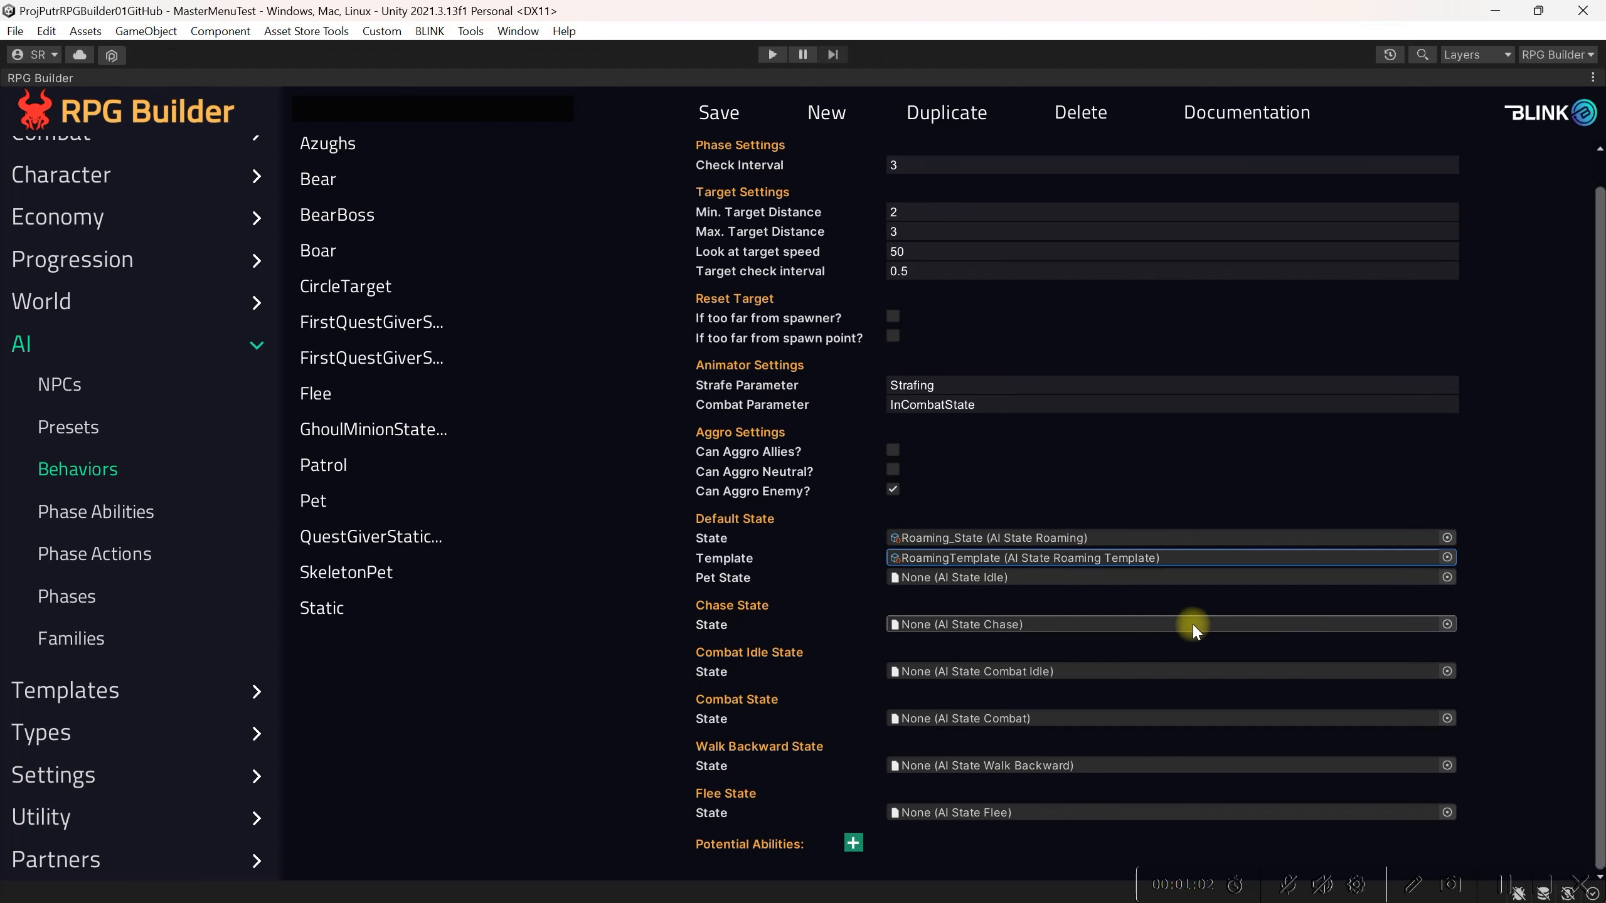
click(1447, 625)
click(1012, 541)
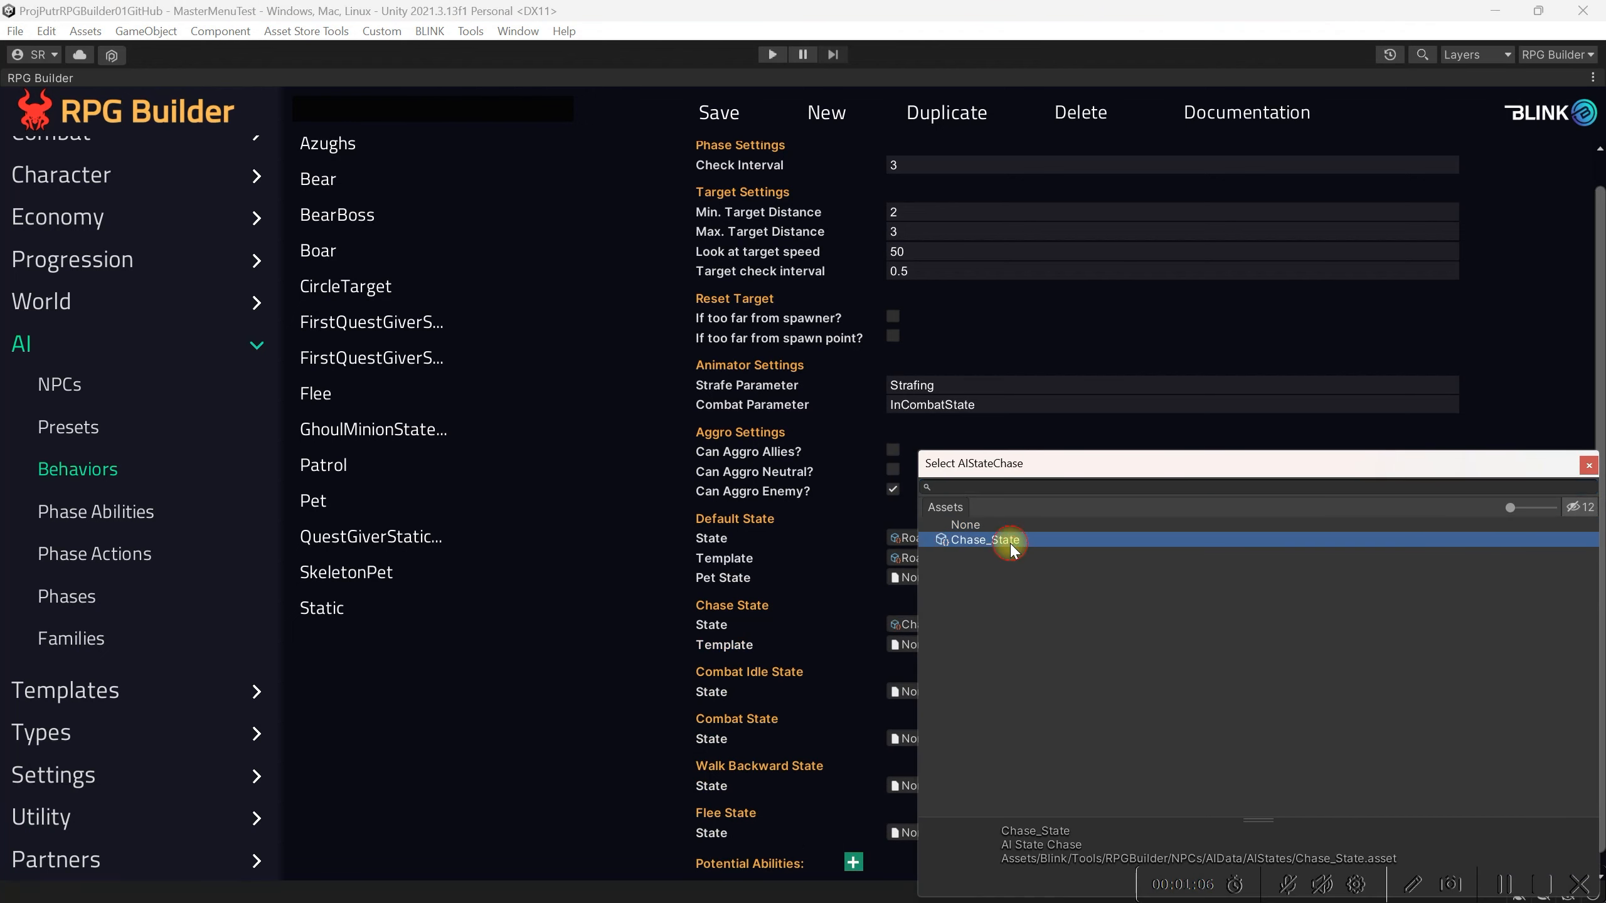
click(1588, 465)
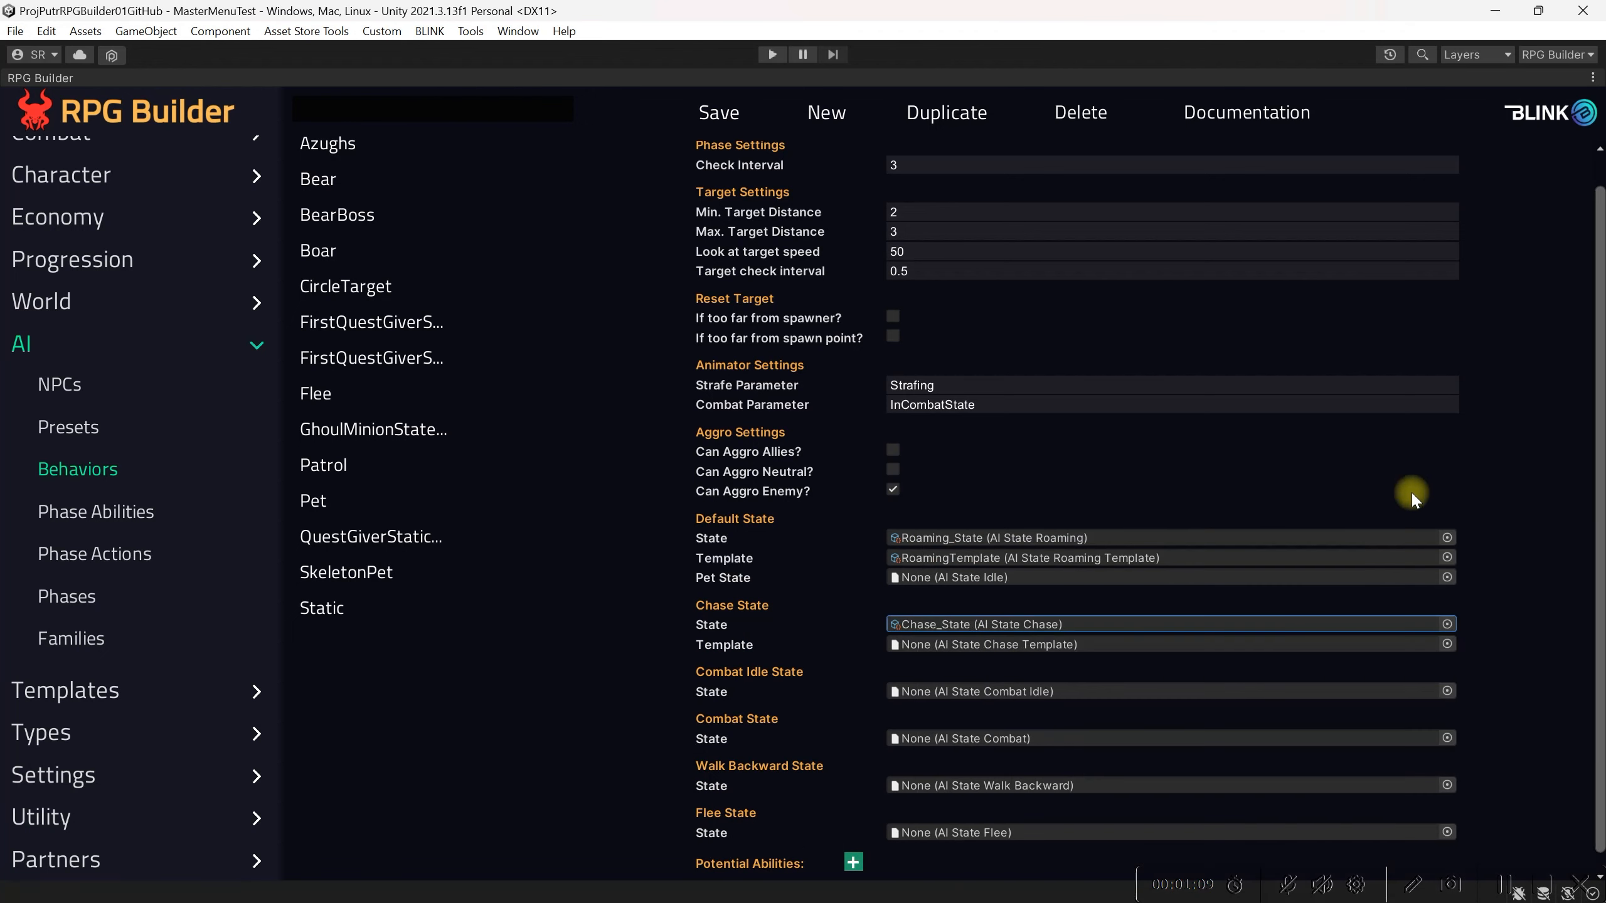
click(1447, 644)
click(993, 540)
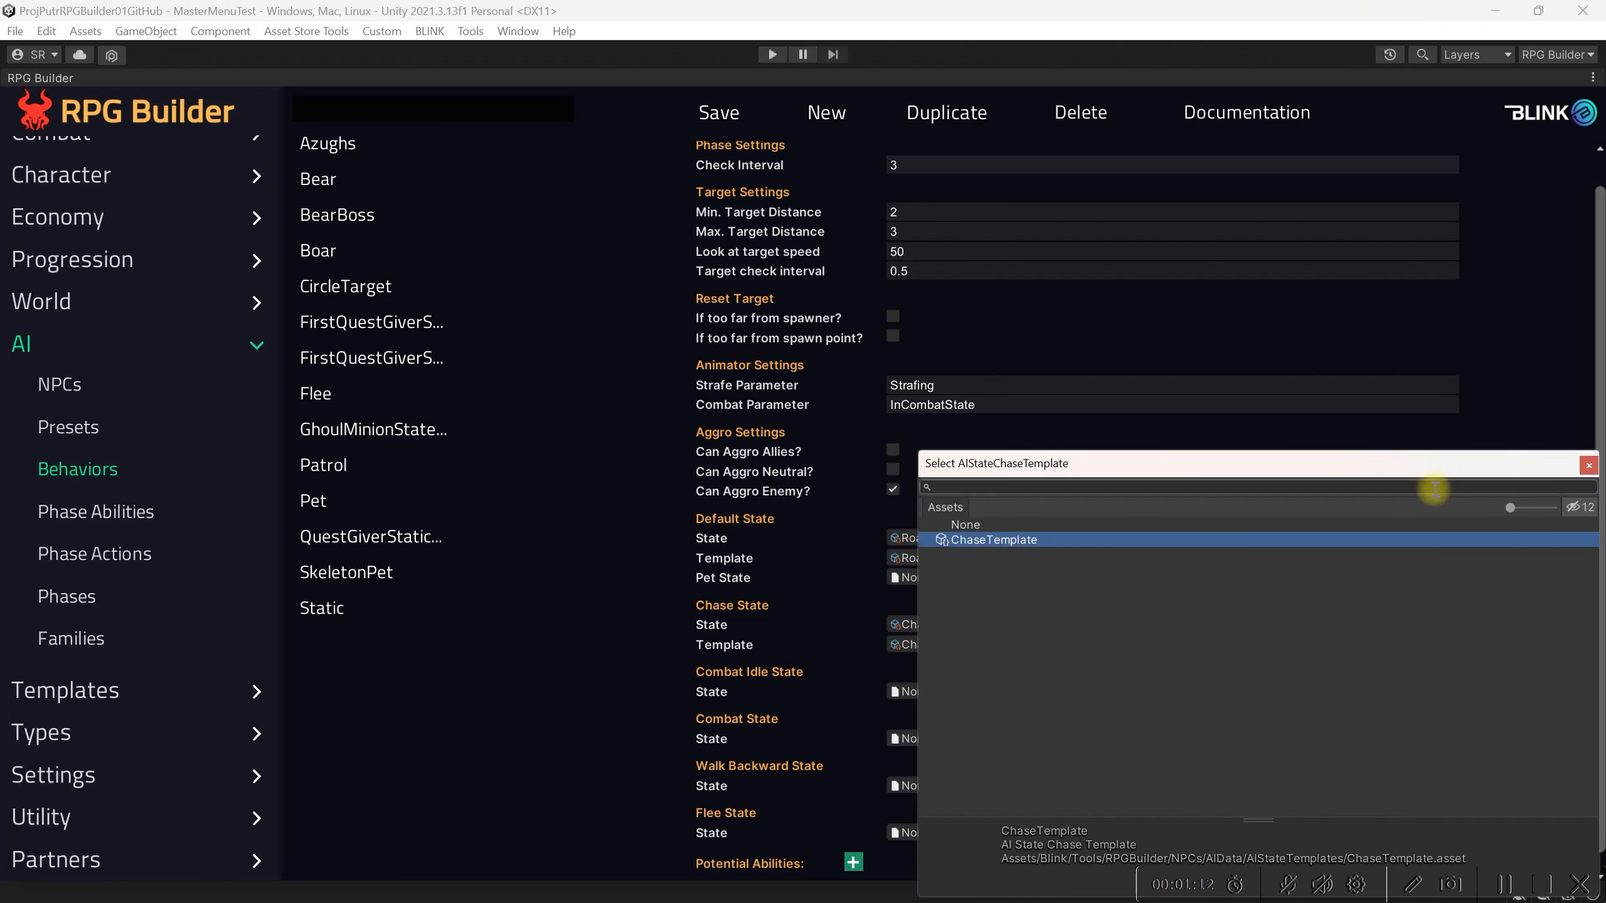
click(1588, 466)
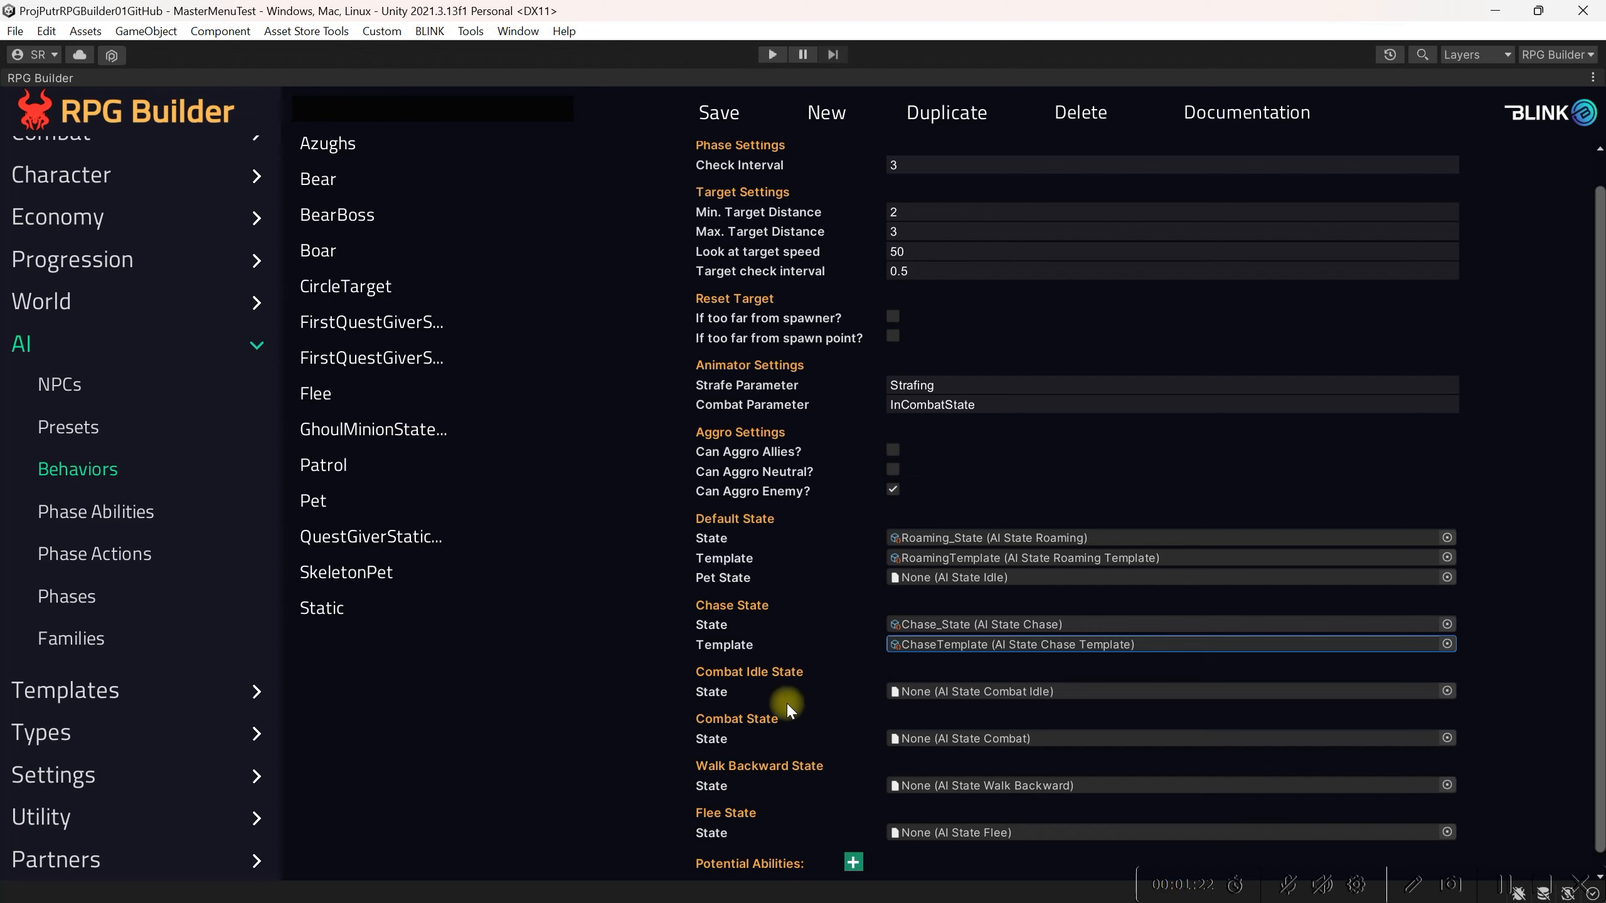
Step: Set the Combat Idle State to CombatIdle_State and its template to Combat IdleTemplate
click(1446, 691)
click(1020, 554)
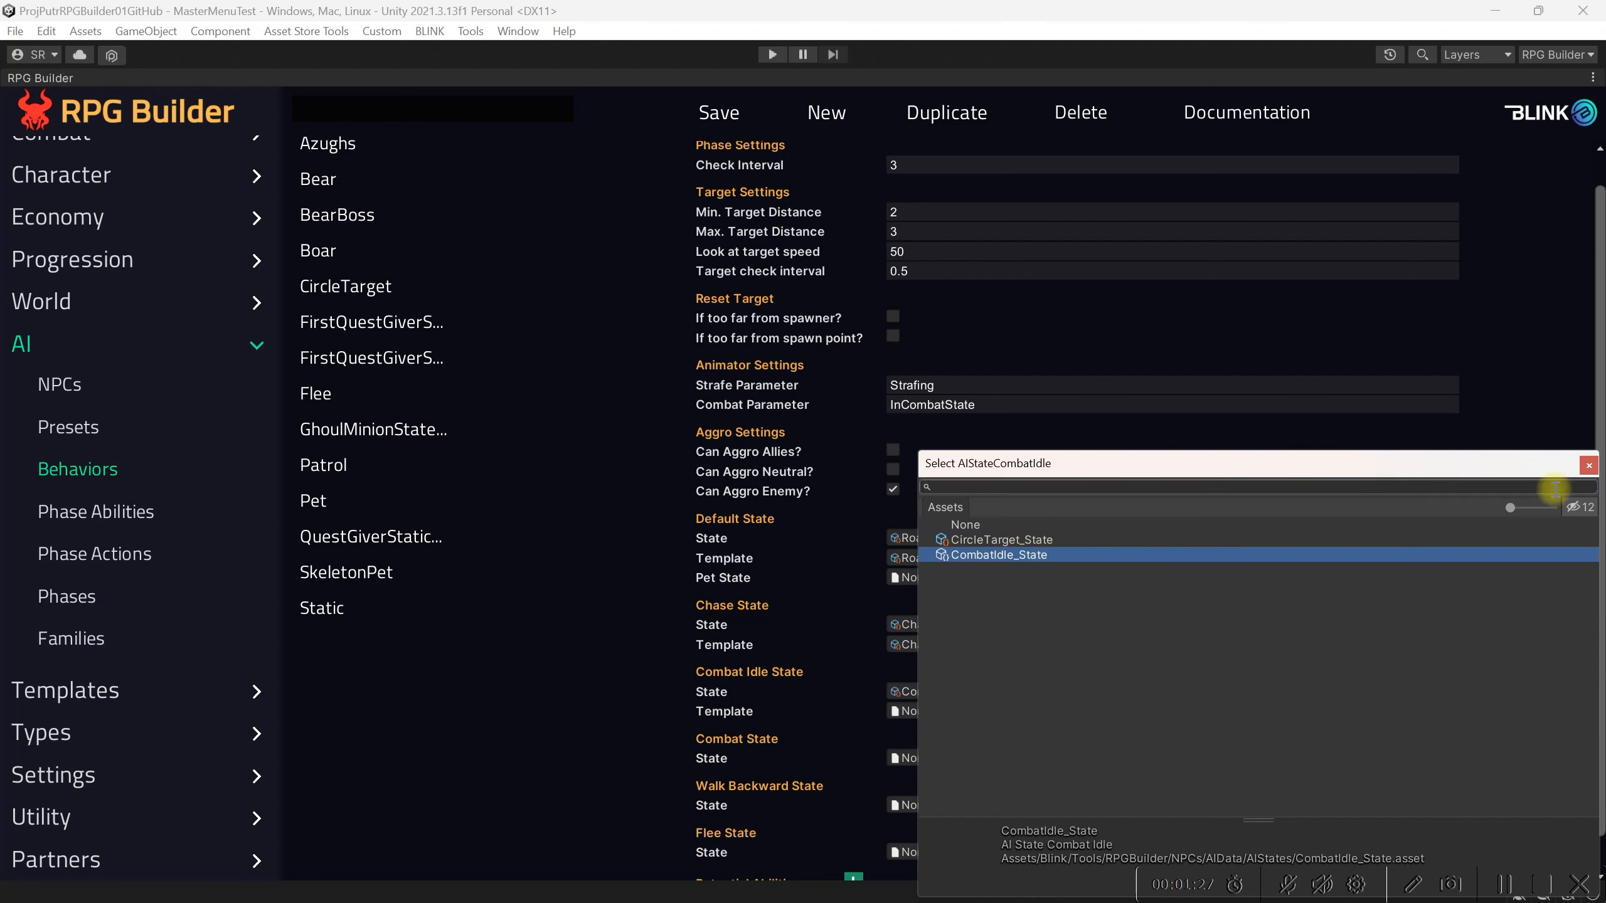
click(1588, 465)
click(1444, 709)
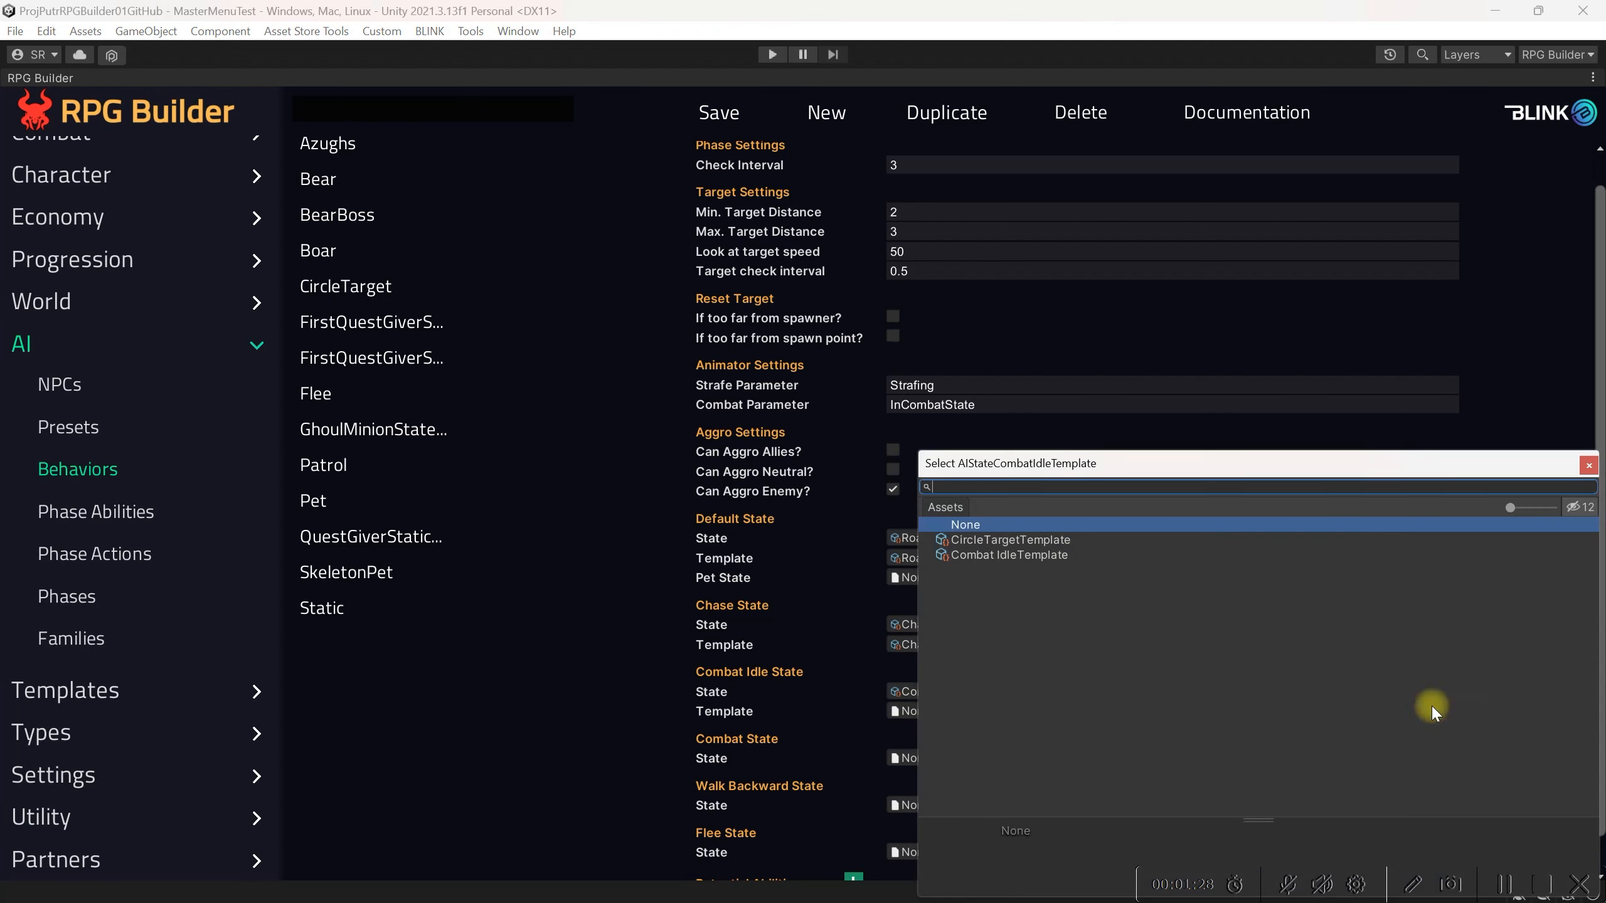
click(1059, 555)
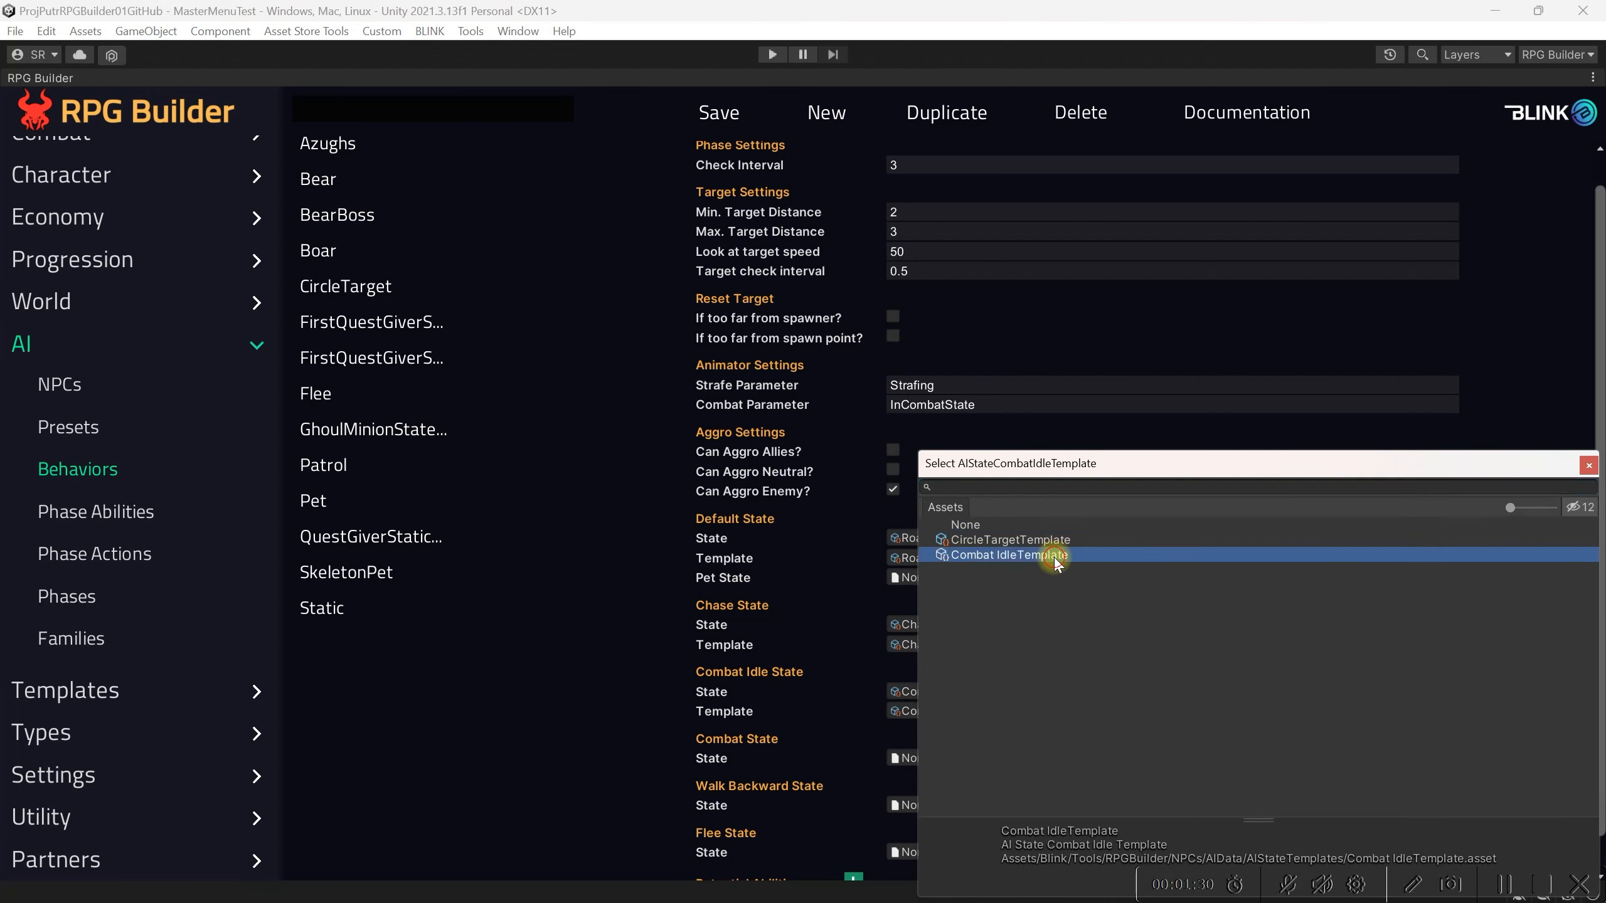
click(1589, 467)
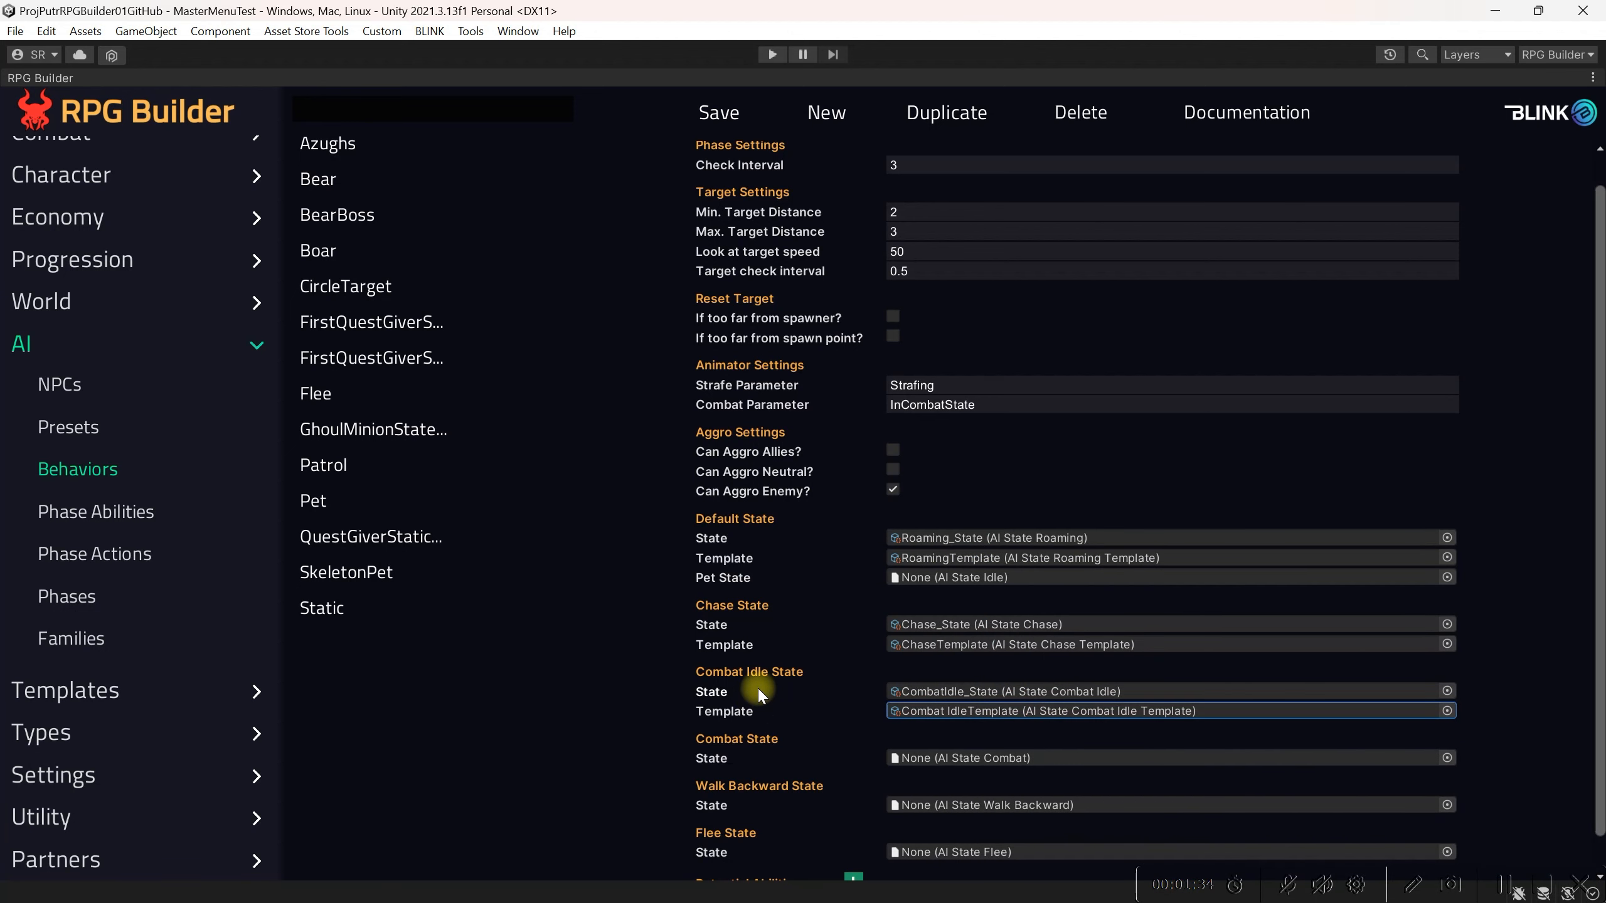
Step: Set the Combat State to Combat_State and its template to CombatTemplate
scroll(759, 691, down, 1)
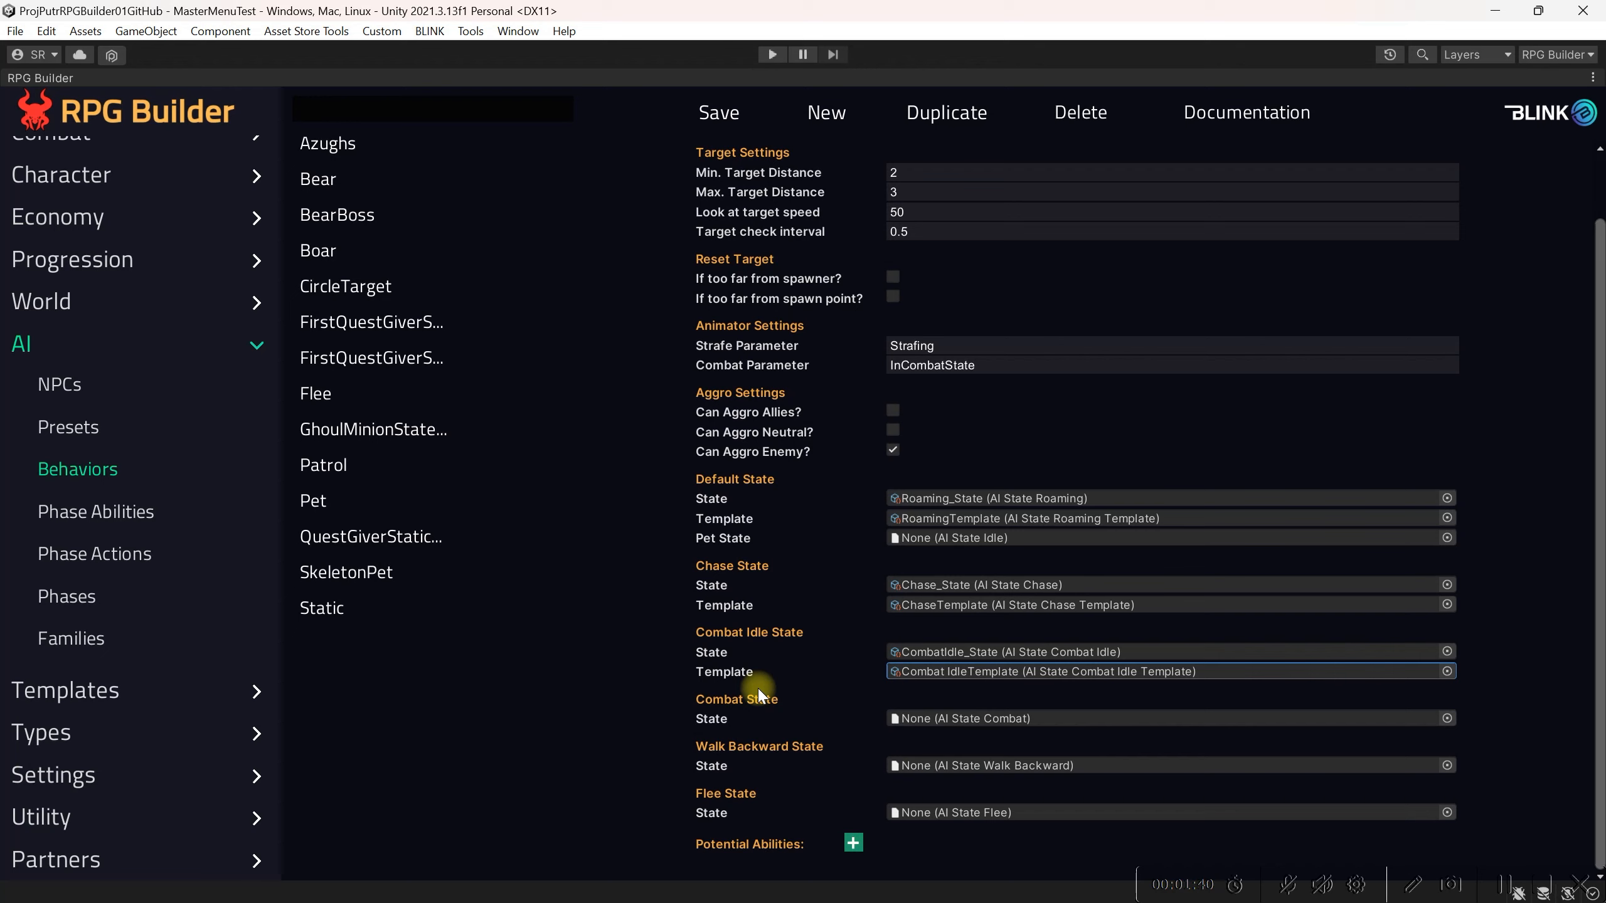
click(1446, 719)
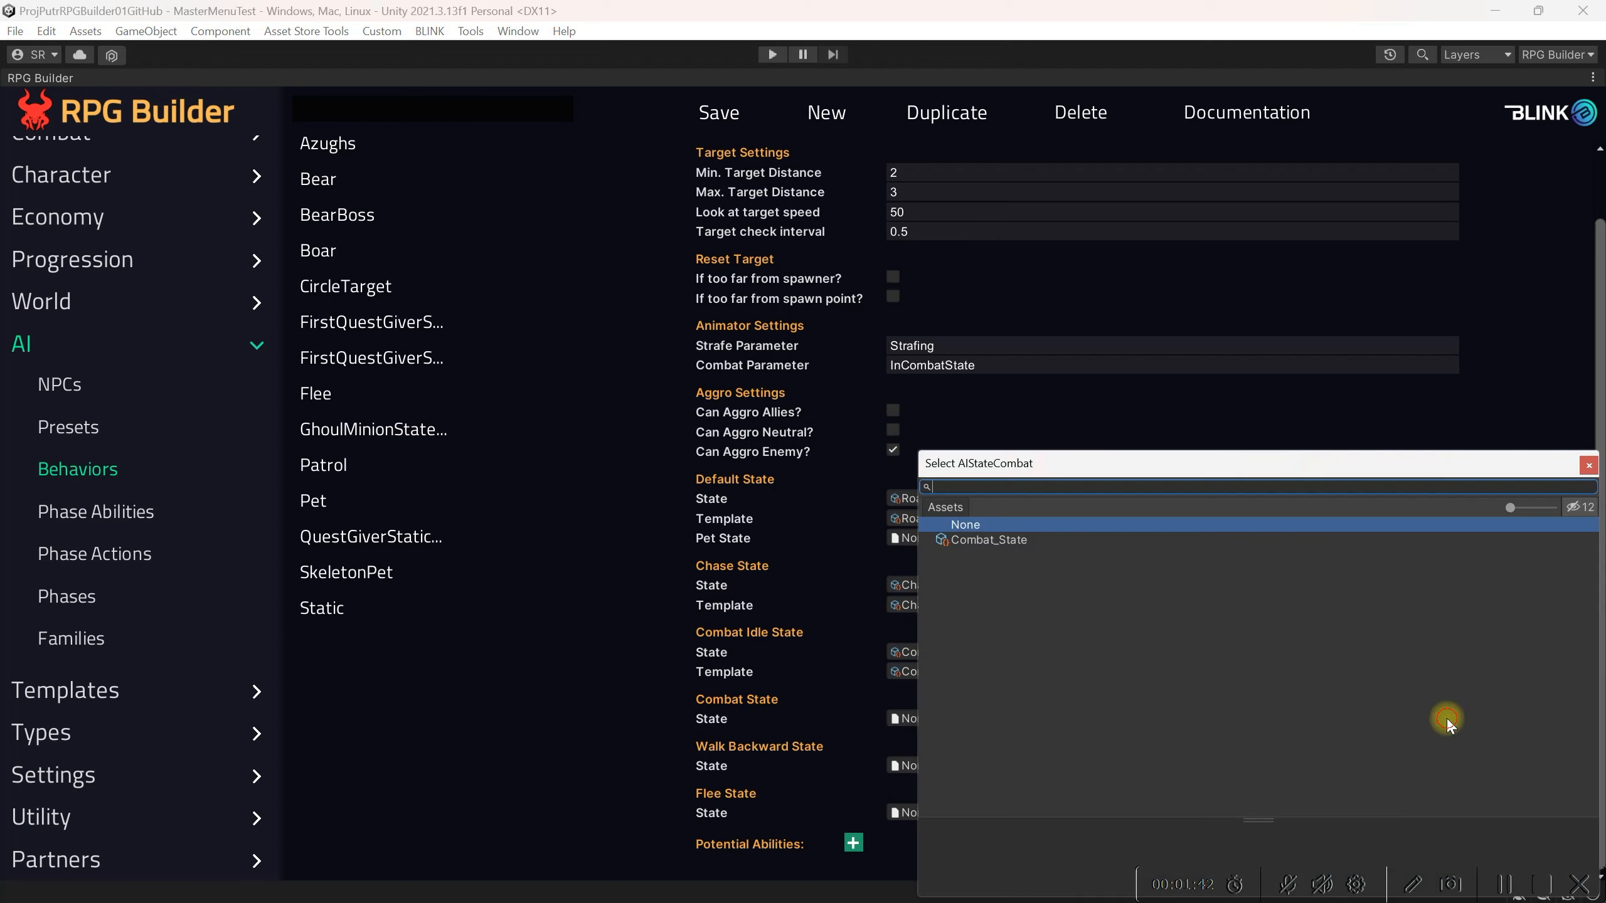
click(1018, 539)
click(1584, 466)
click(1422, 740)
click(1086, 541)
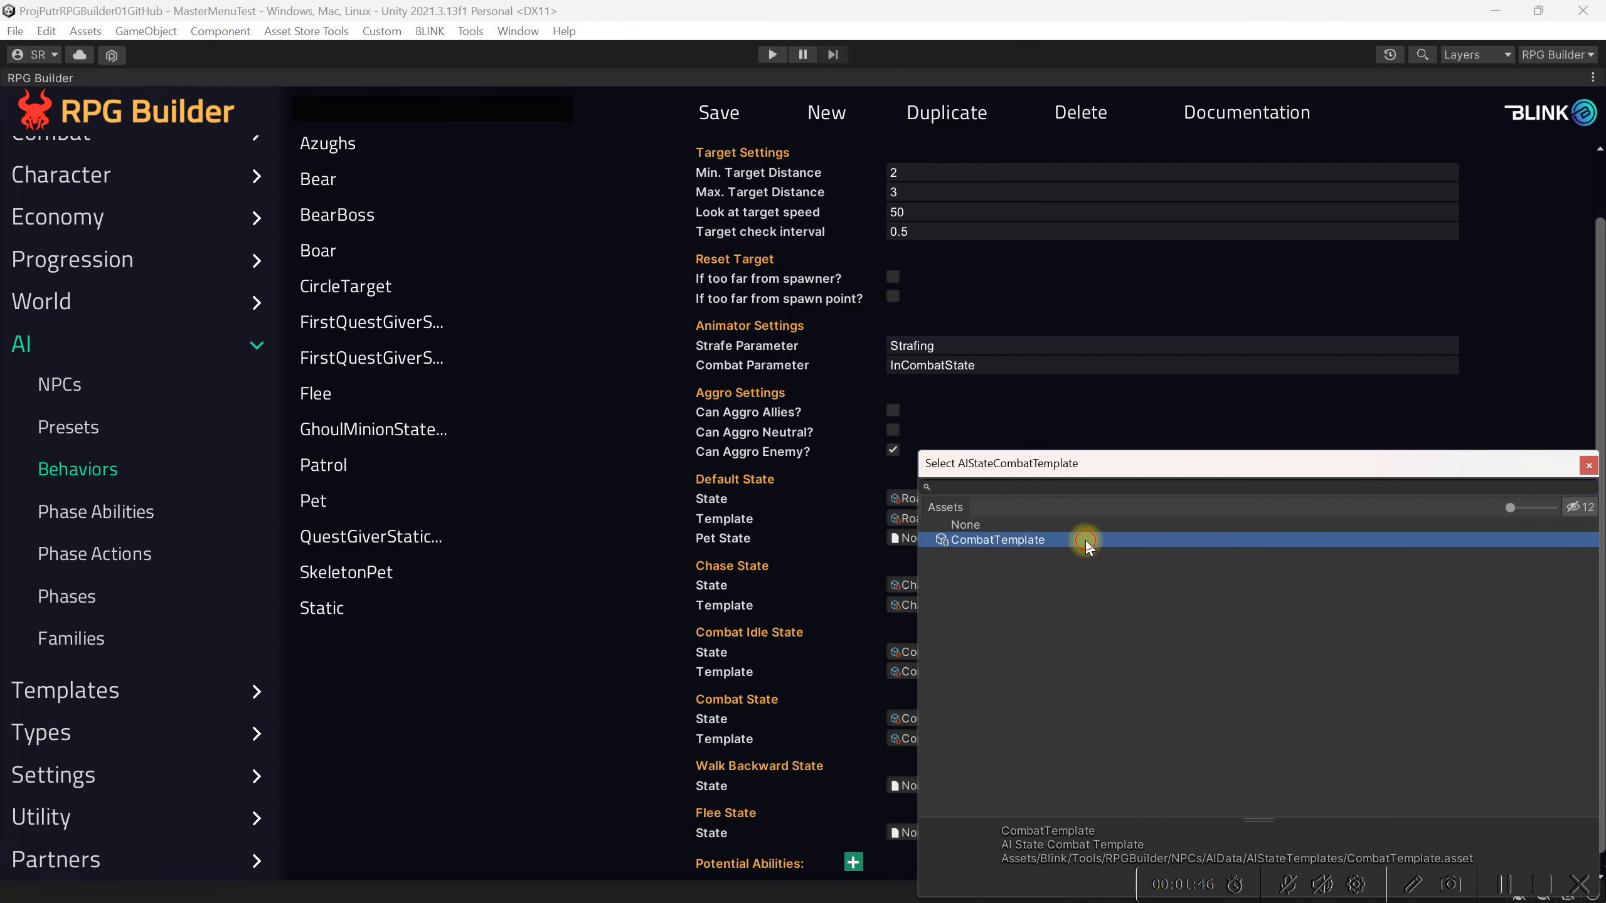
click(1589, 465)
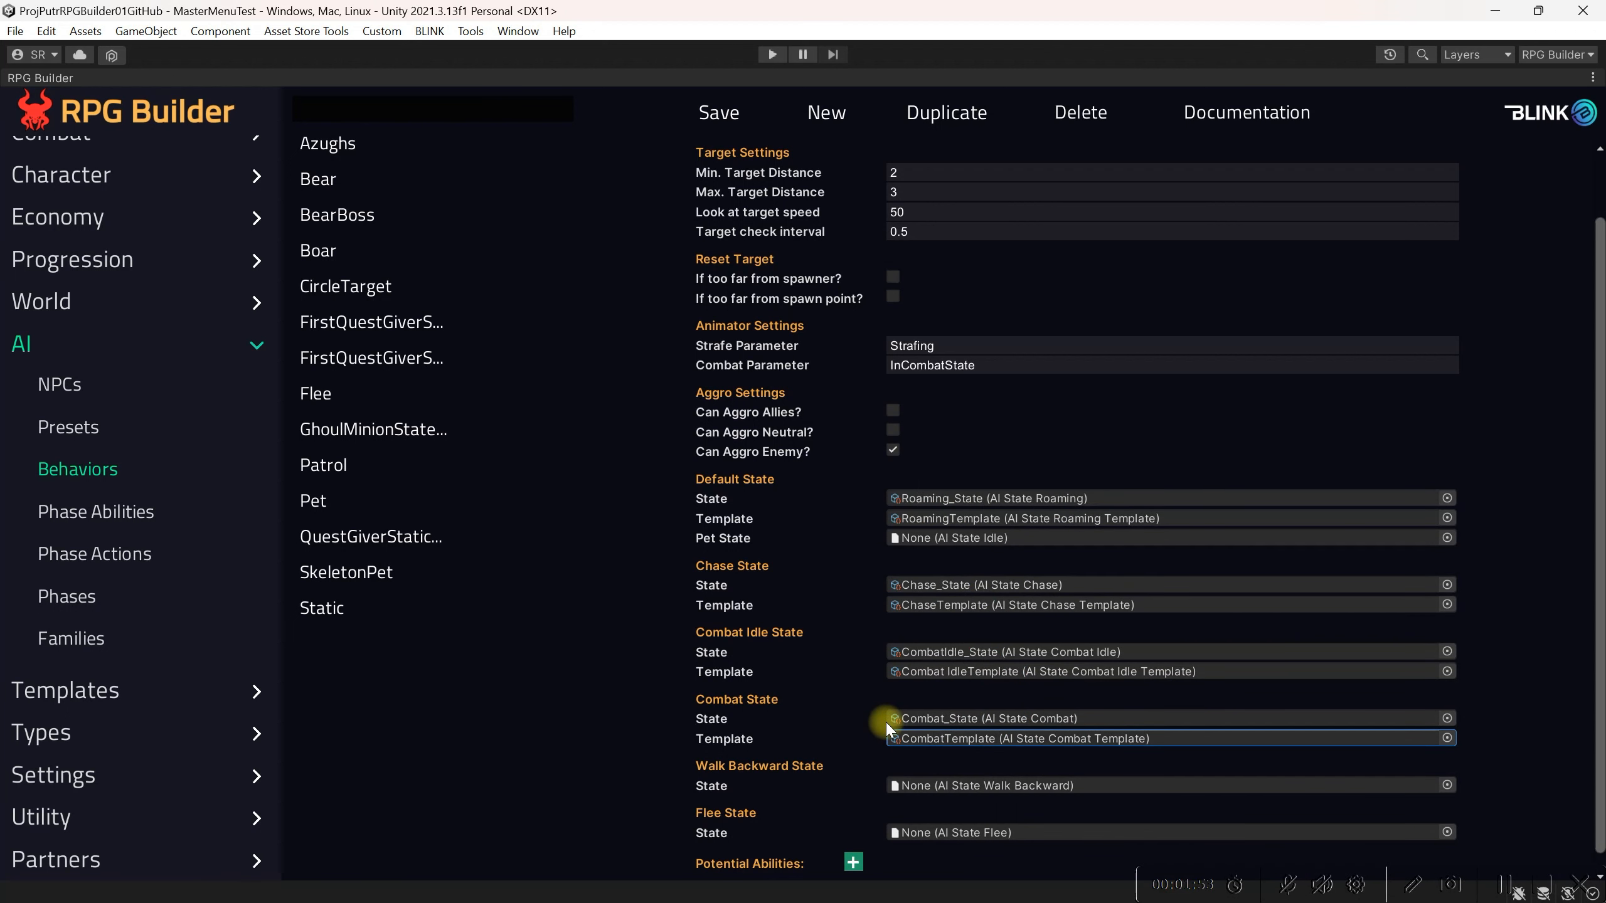
Step: Set the Walk Backward State to WalkBackward_State with WalkBackwardTemplate, then save the GhoulMinionState behavior
click(1446, 785)
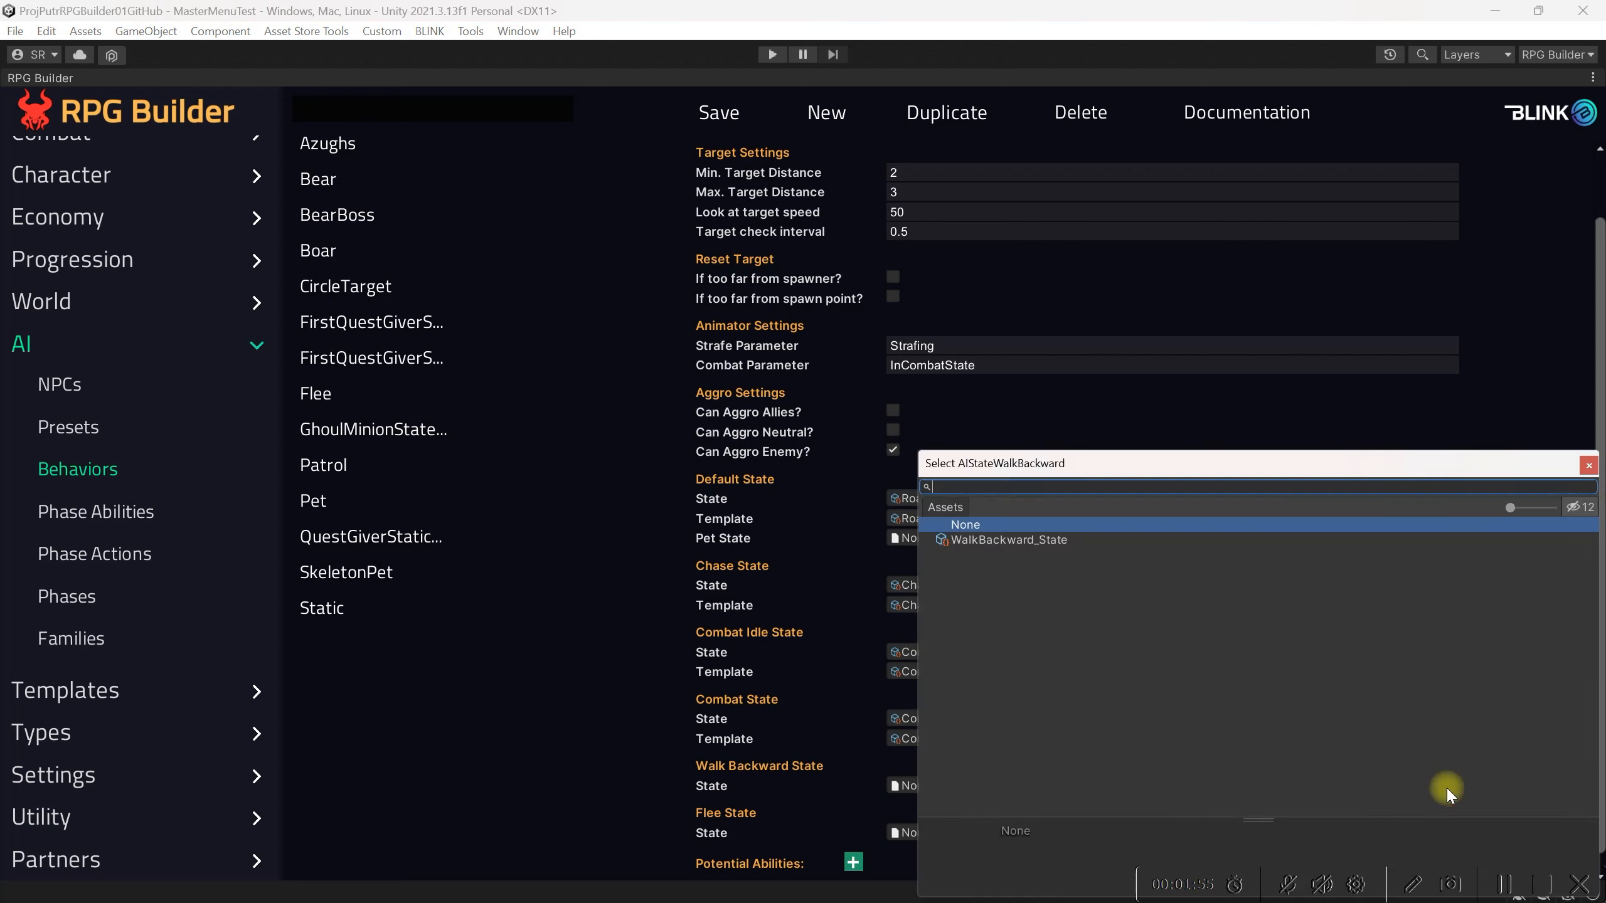
click(1020, 540)
click(1589, 466)
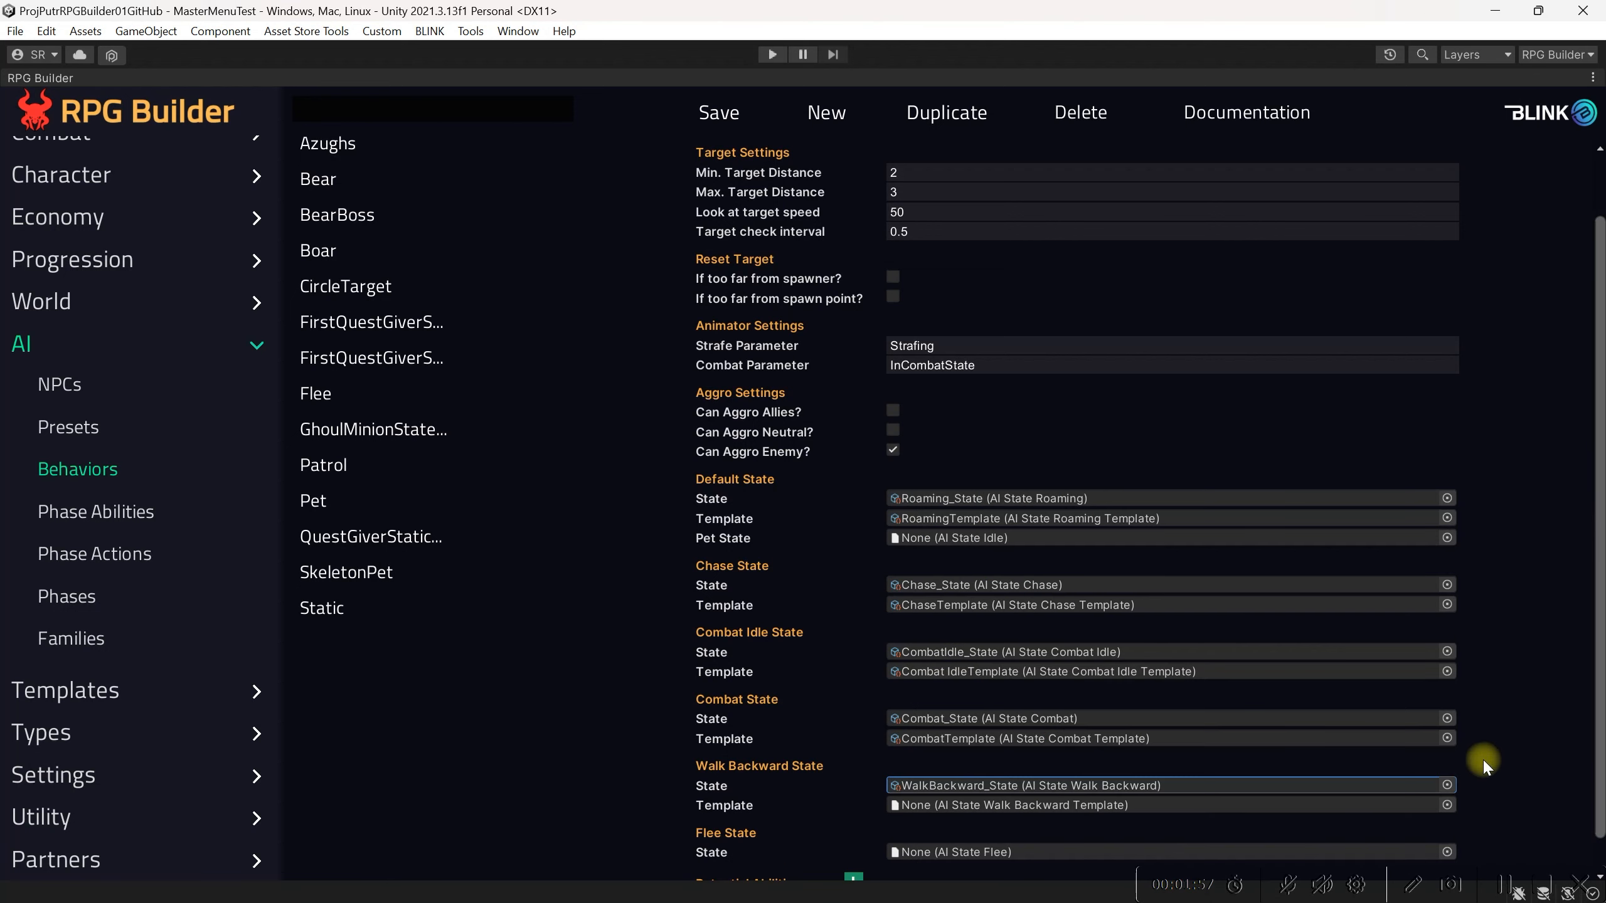
click(1447, 805)
click(1068, 539)
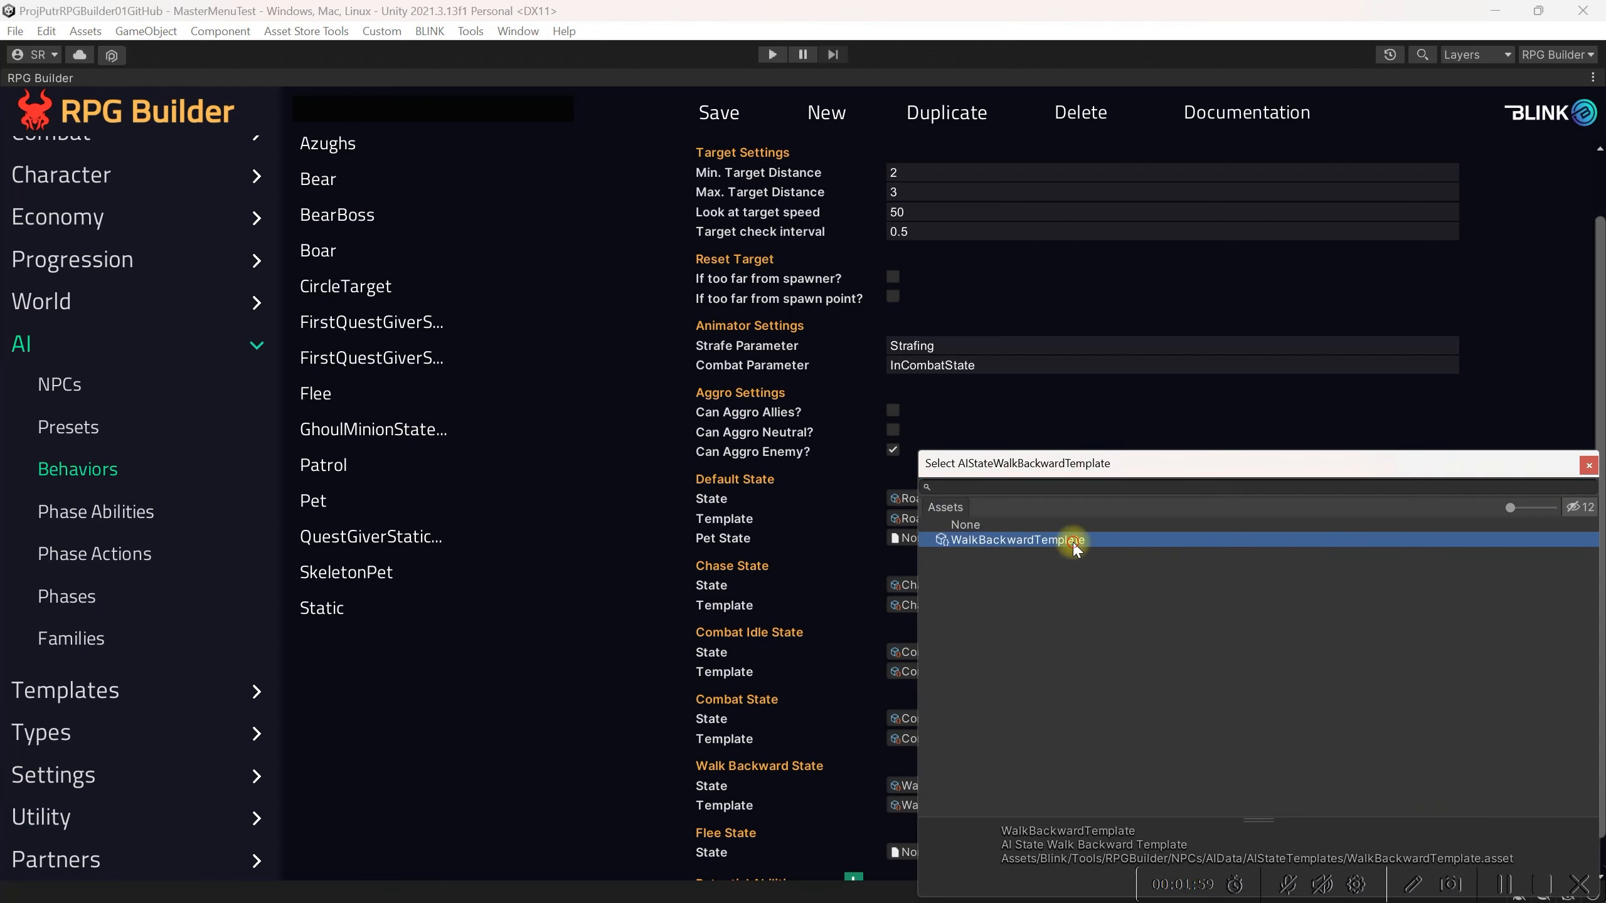
click(1589, 467)
scroll(818, 601, down, 1)
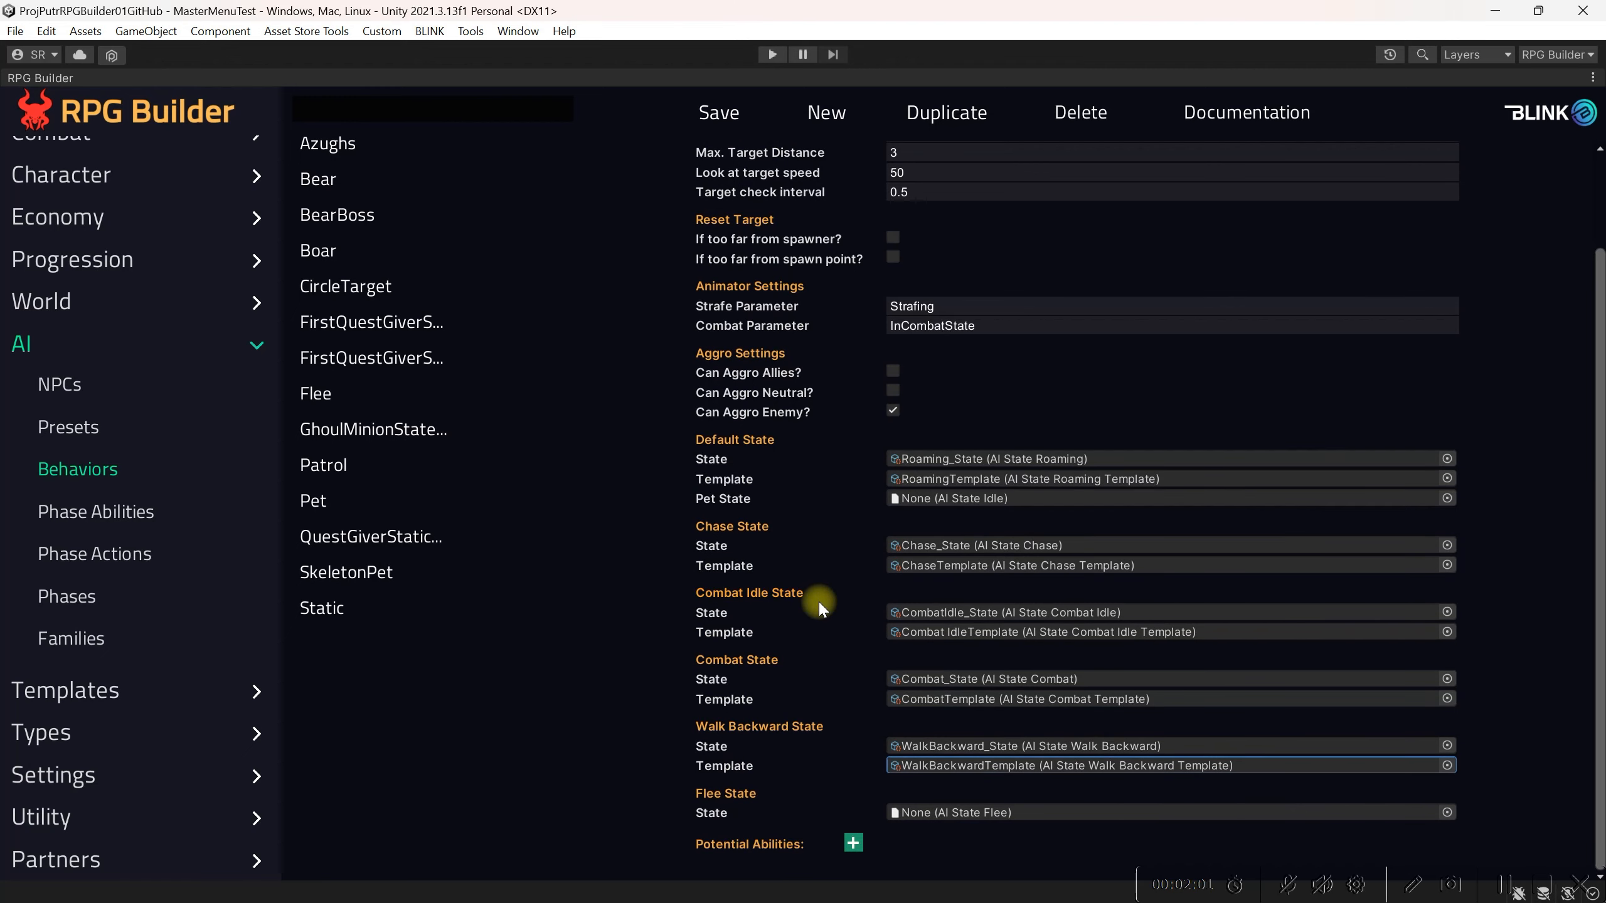
click(727, 121)
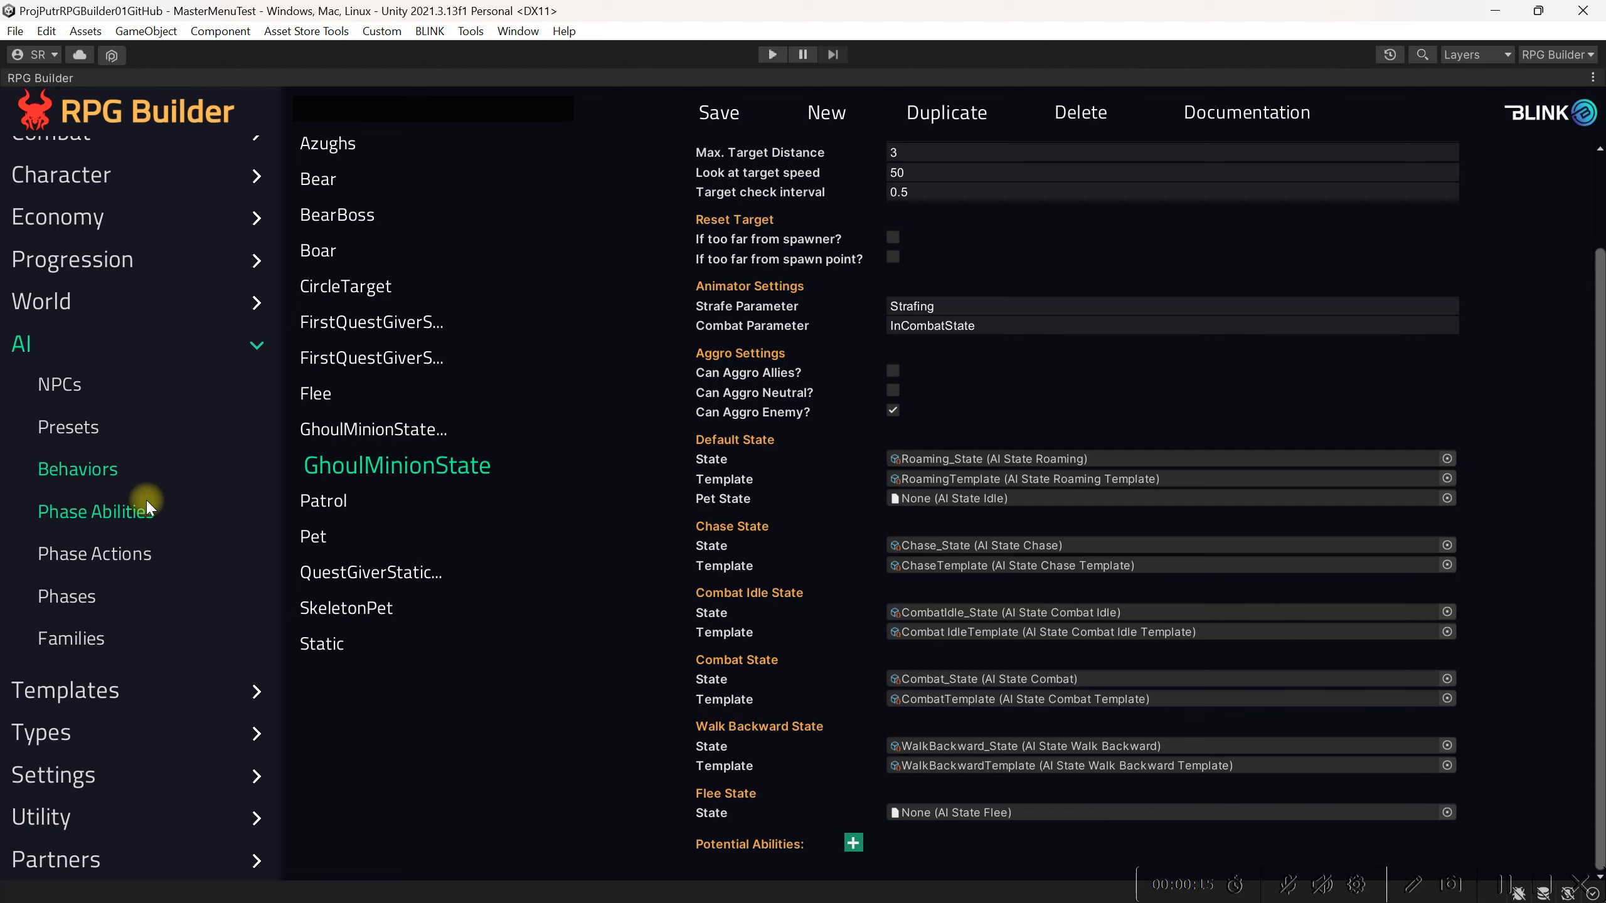
Step: Create a new combat ability with name and display name GhoulMinionAttack
scroll(144, 498, up, 1)
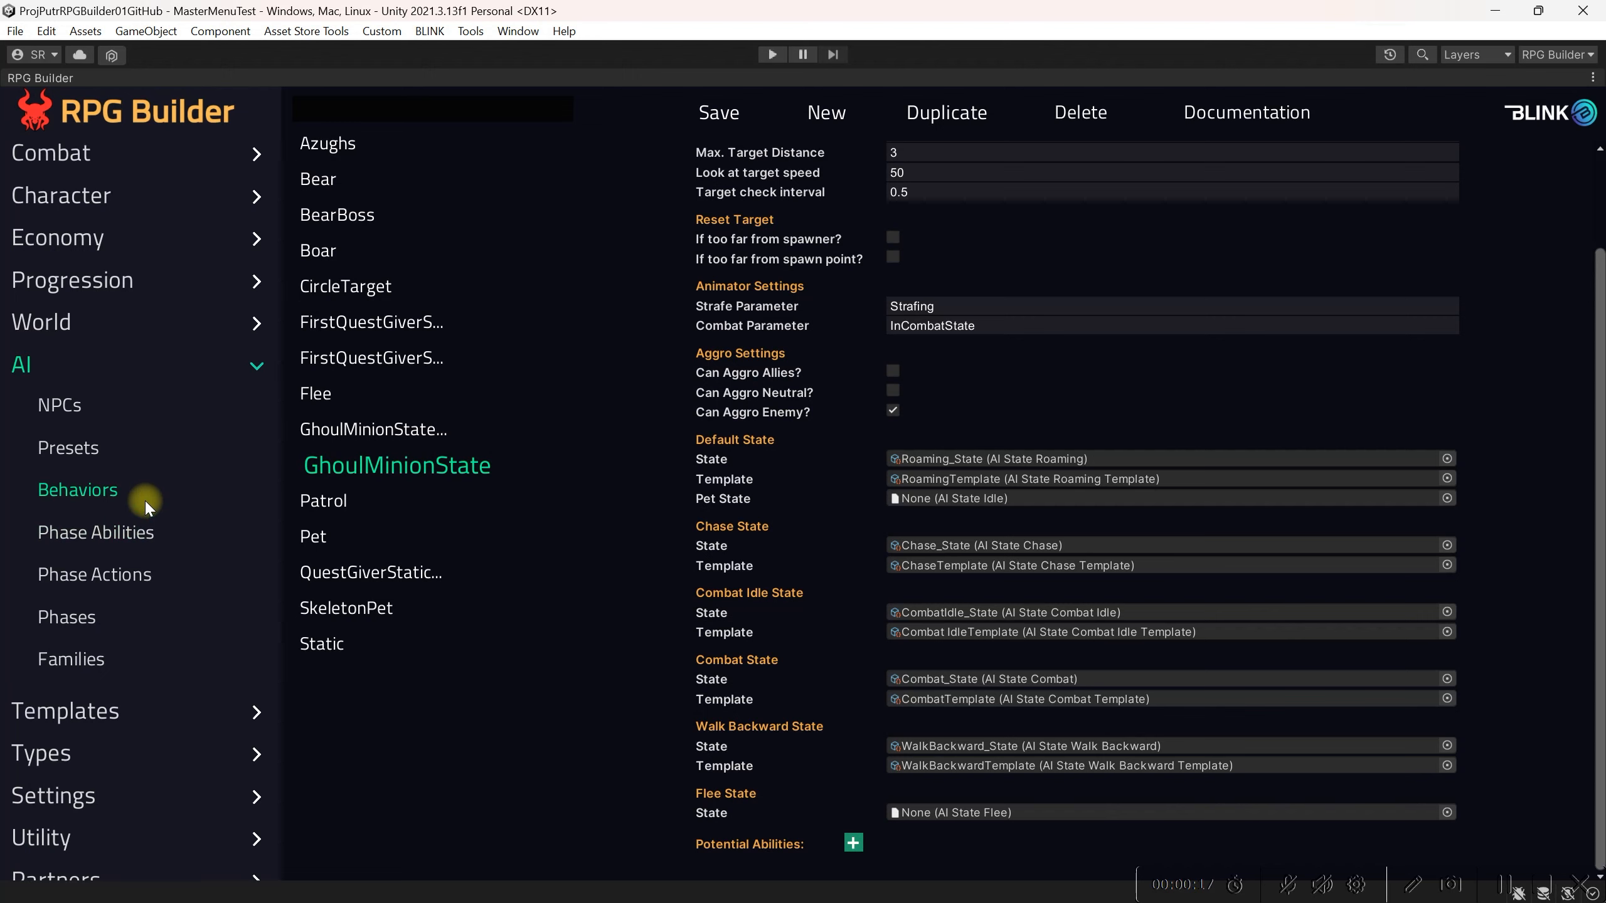
click(89, 158)
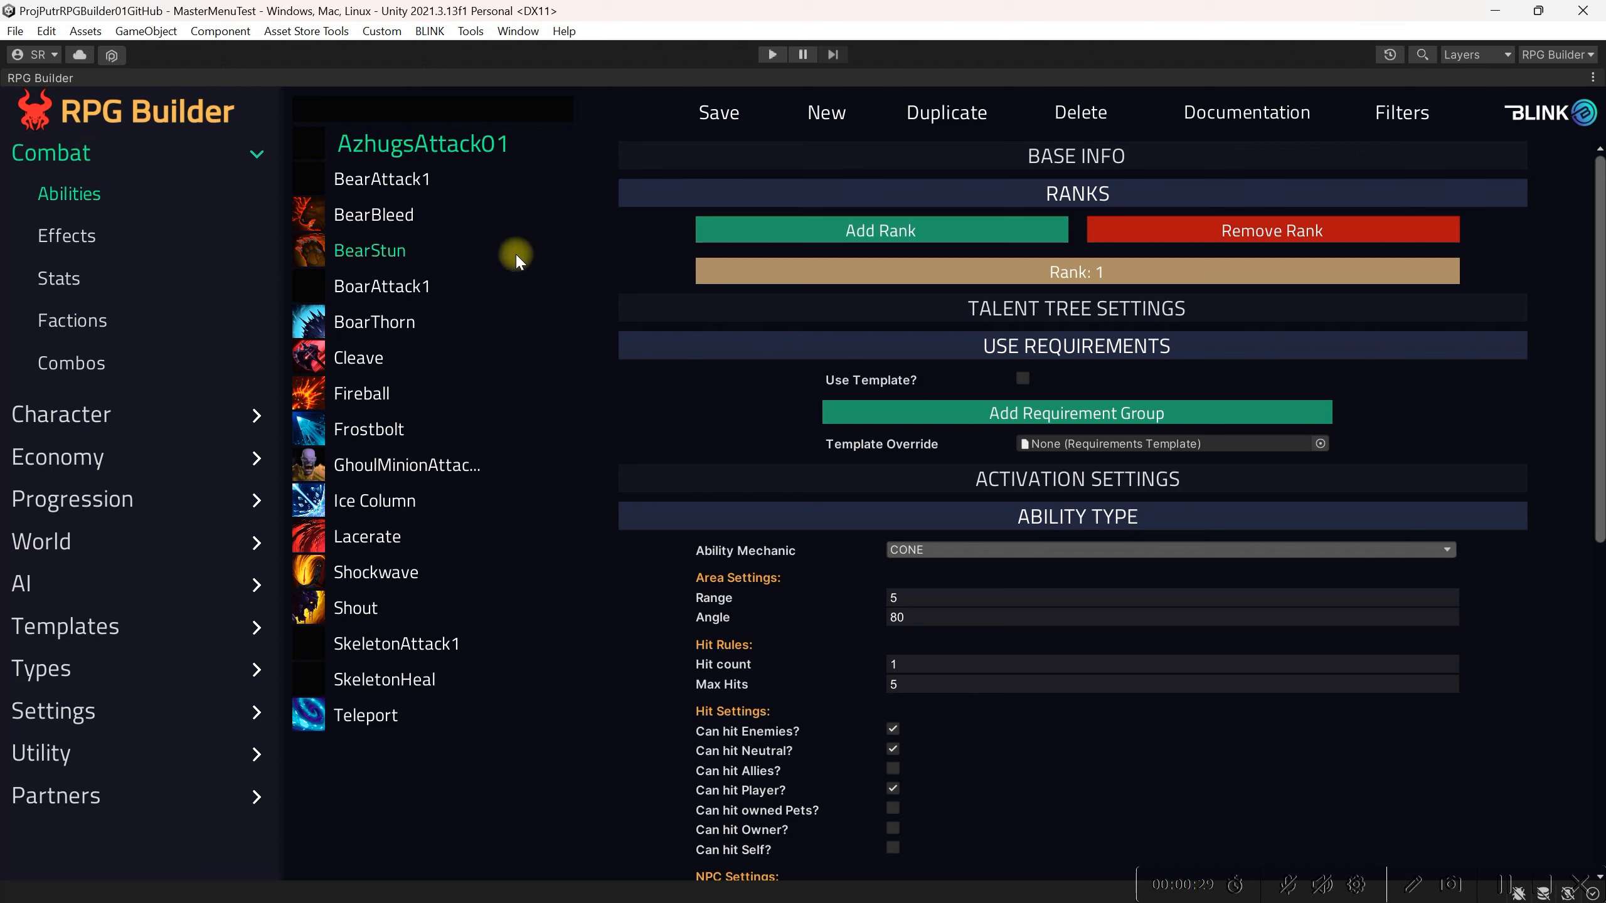
click(826, 120)
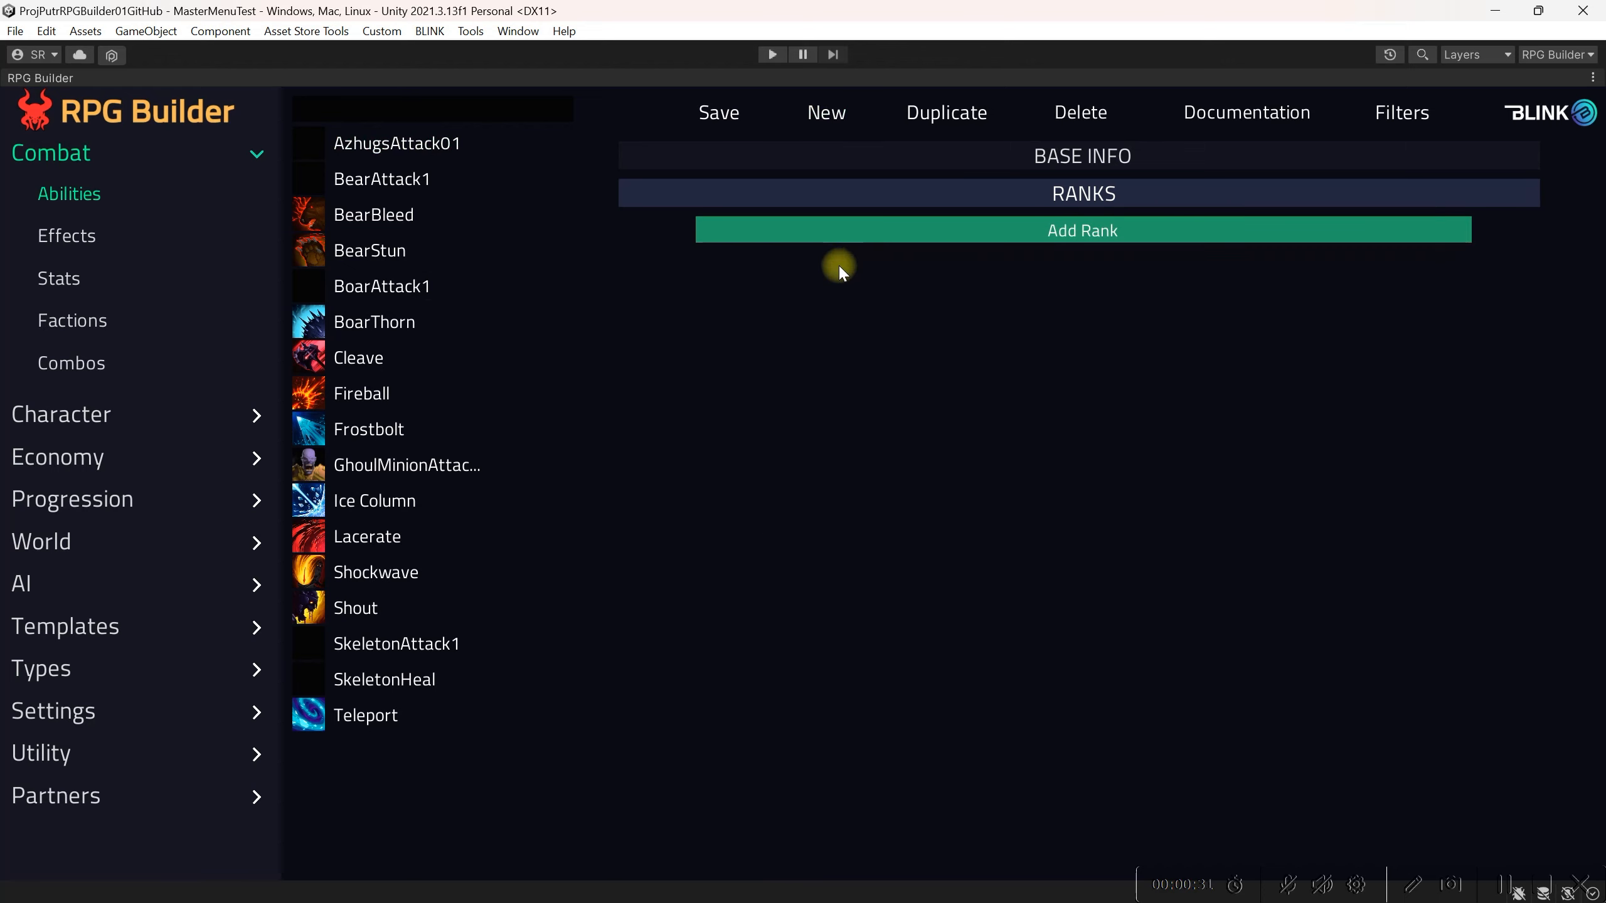
click(939, 166)
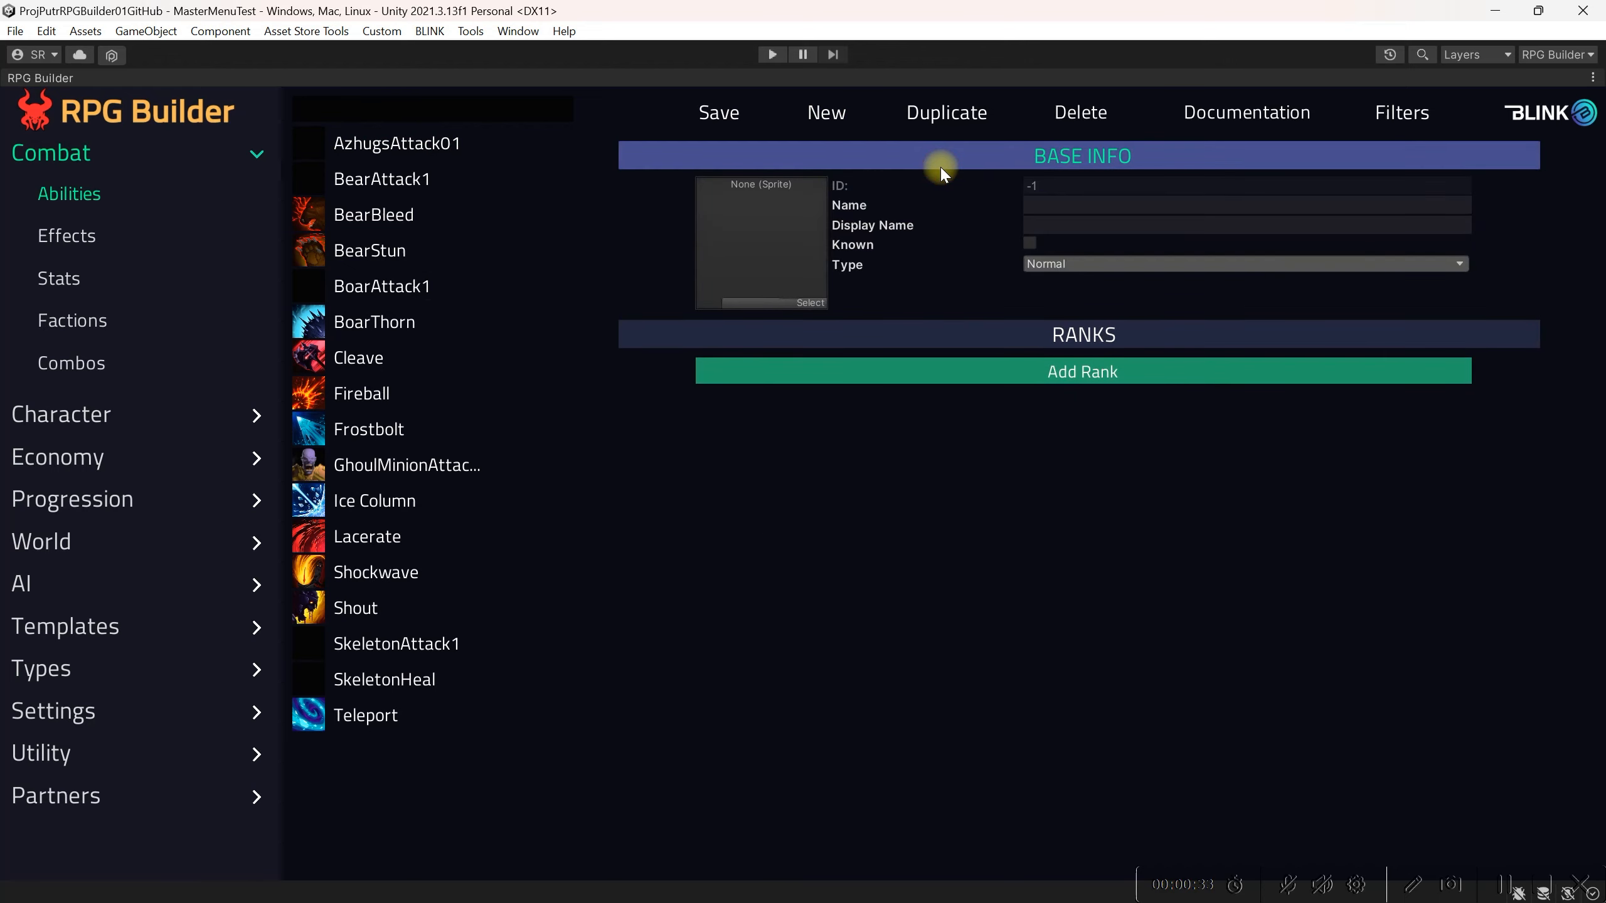
click(1075, 207)
text(GhoulMinionAttack)
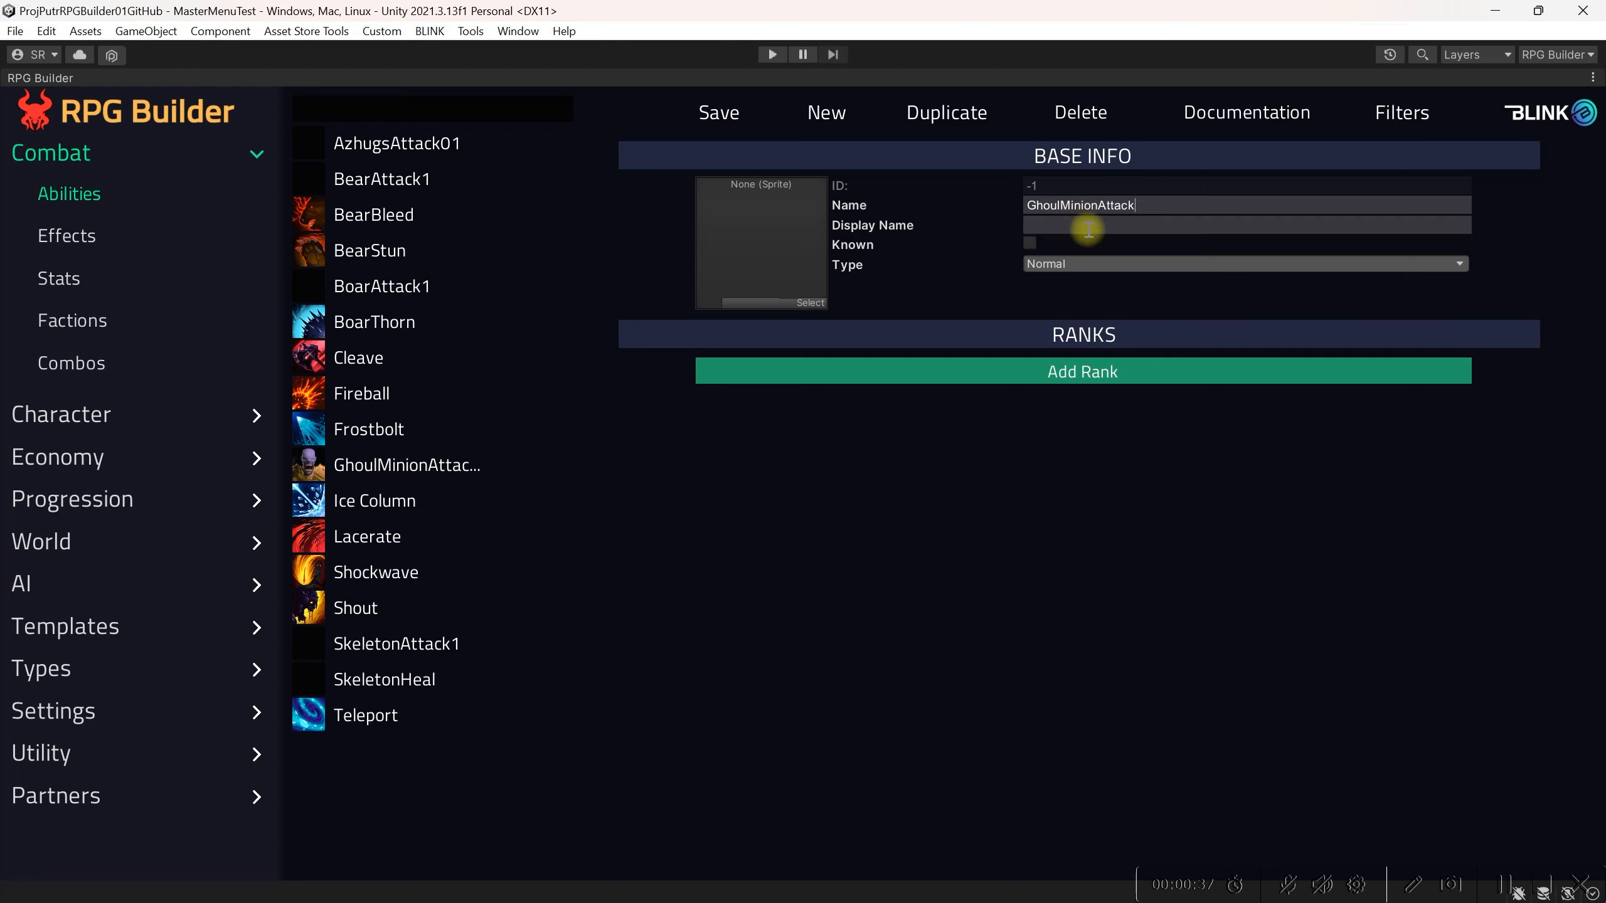
click(1088, 227)
text(GhoulMinionAttack)
double_click(1149, 226)
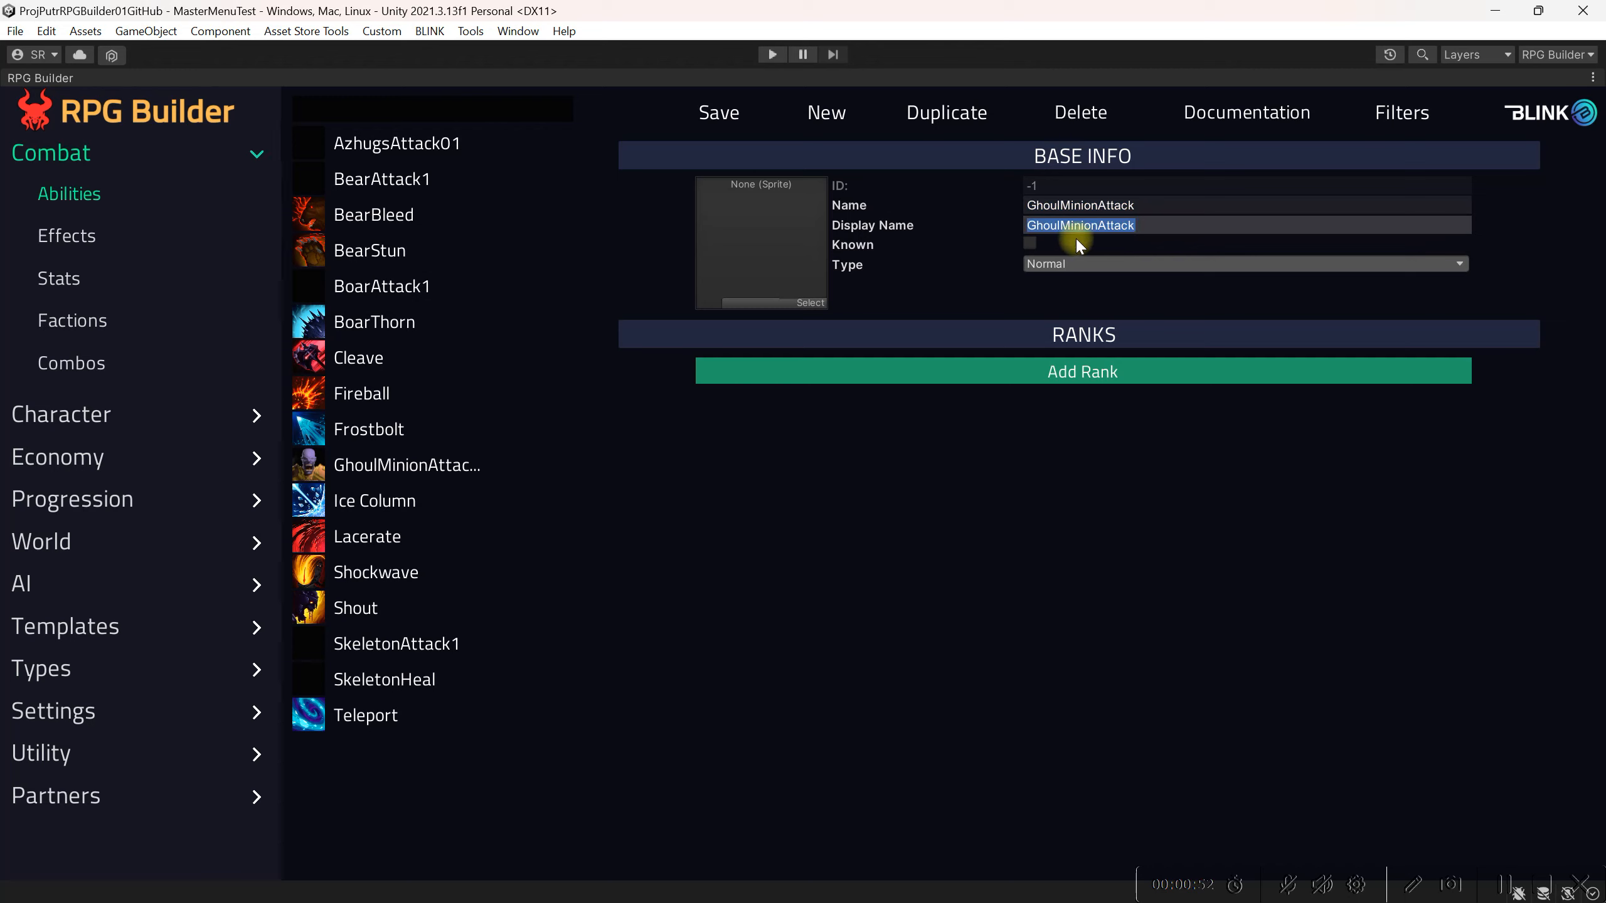
Step: Set the ability's icon to the Undead1 sprite
click(799, 304)
text(unde)
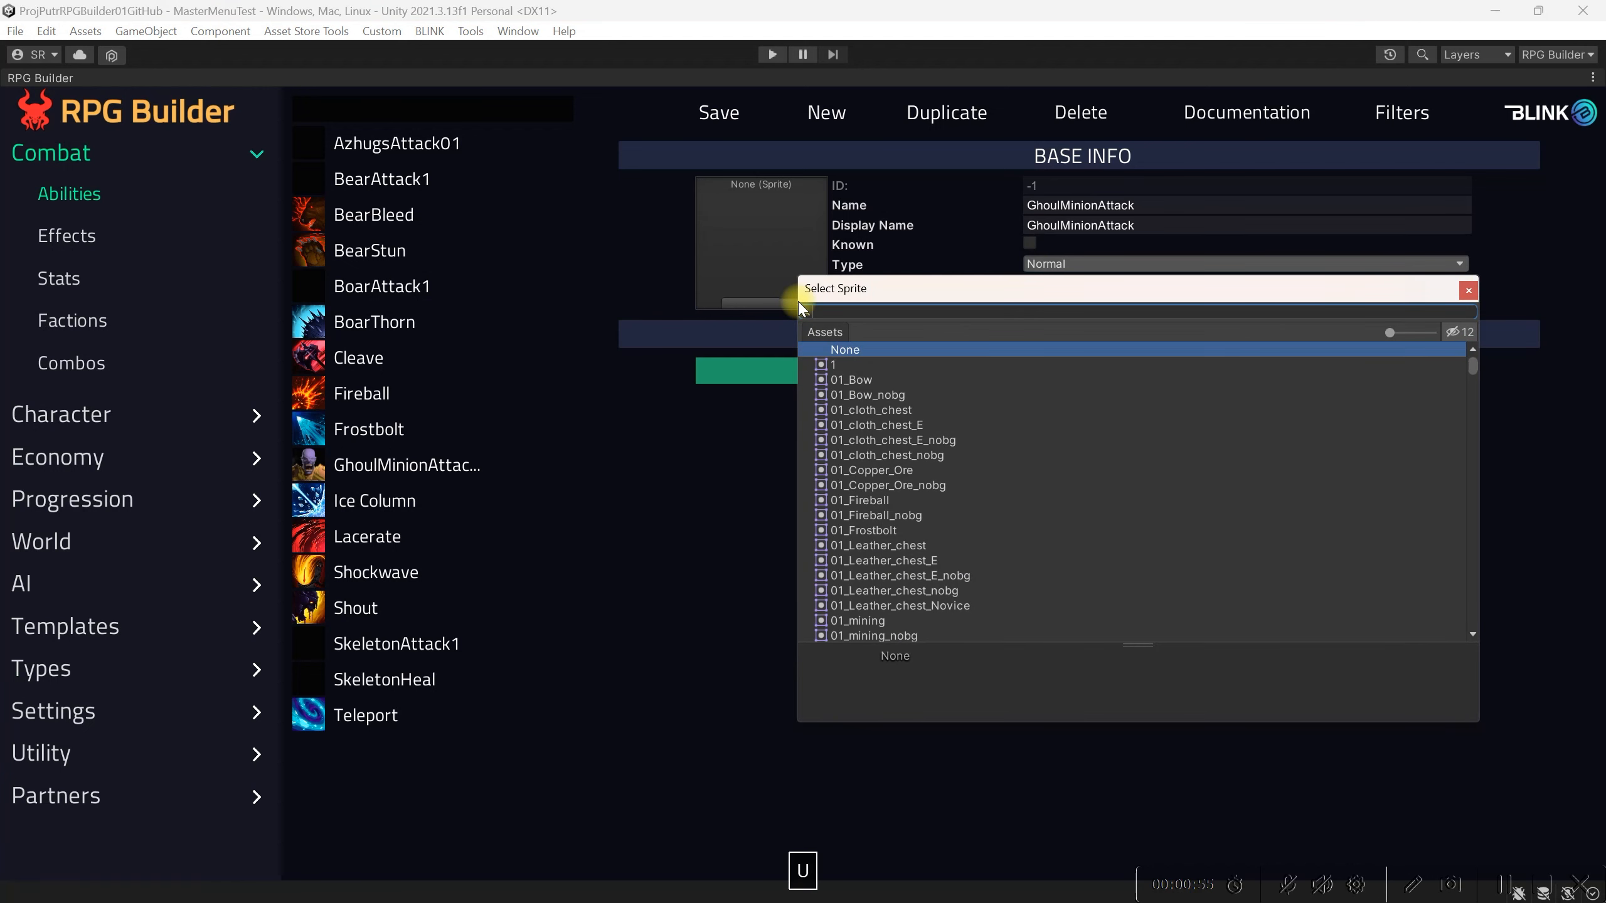
click(854, 365)
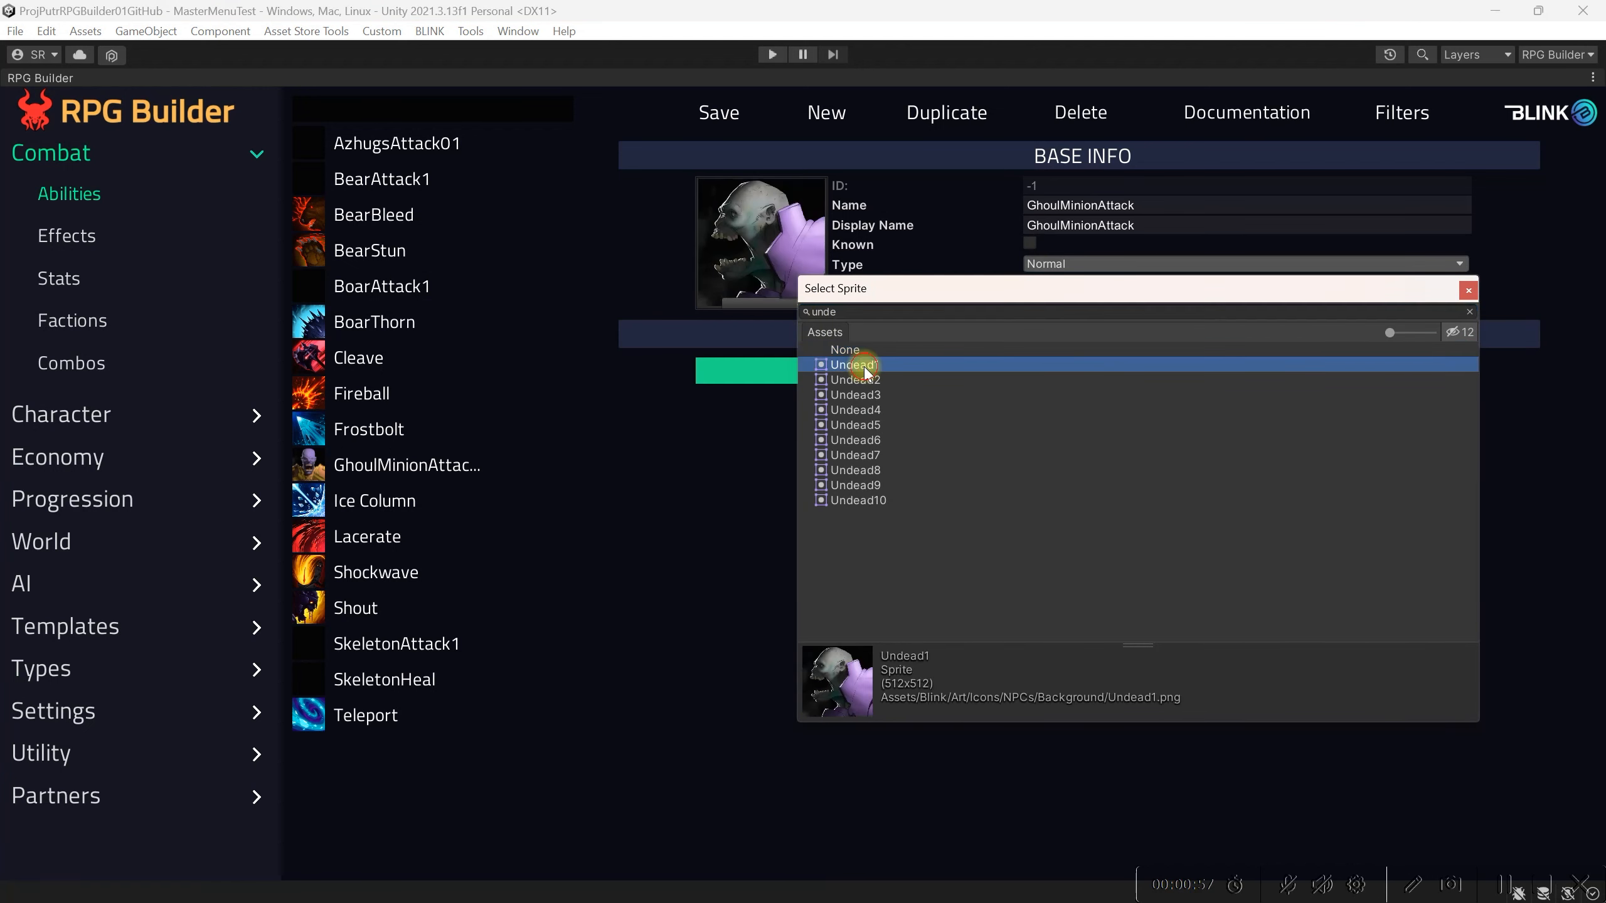
click(1468, 291)
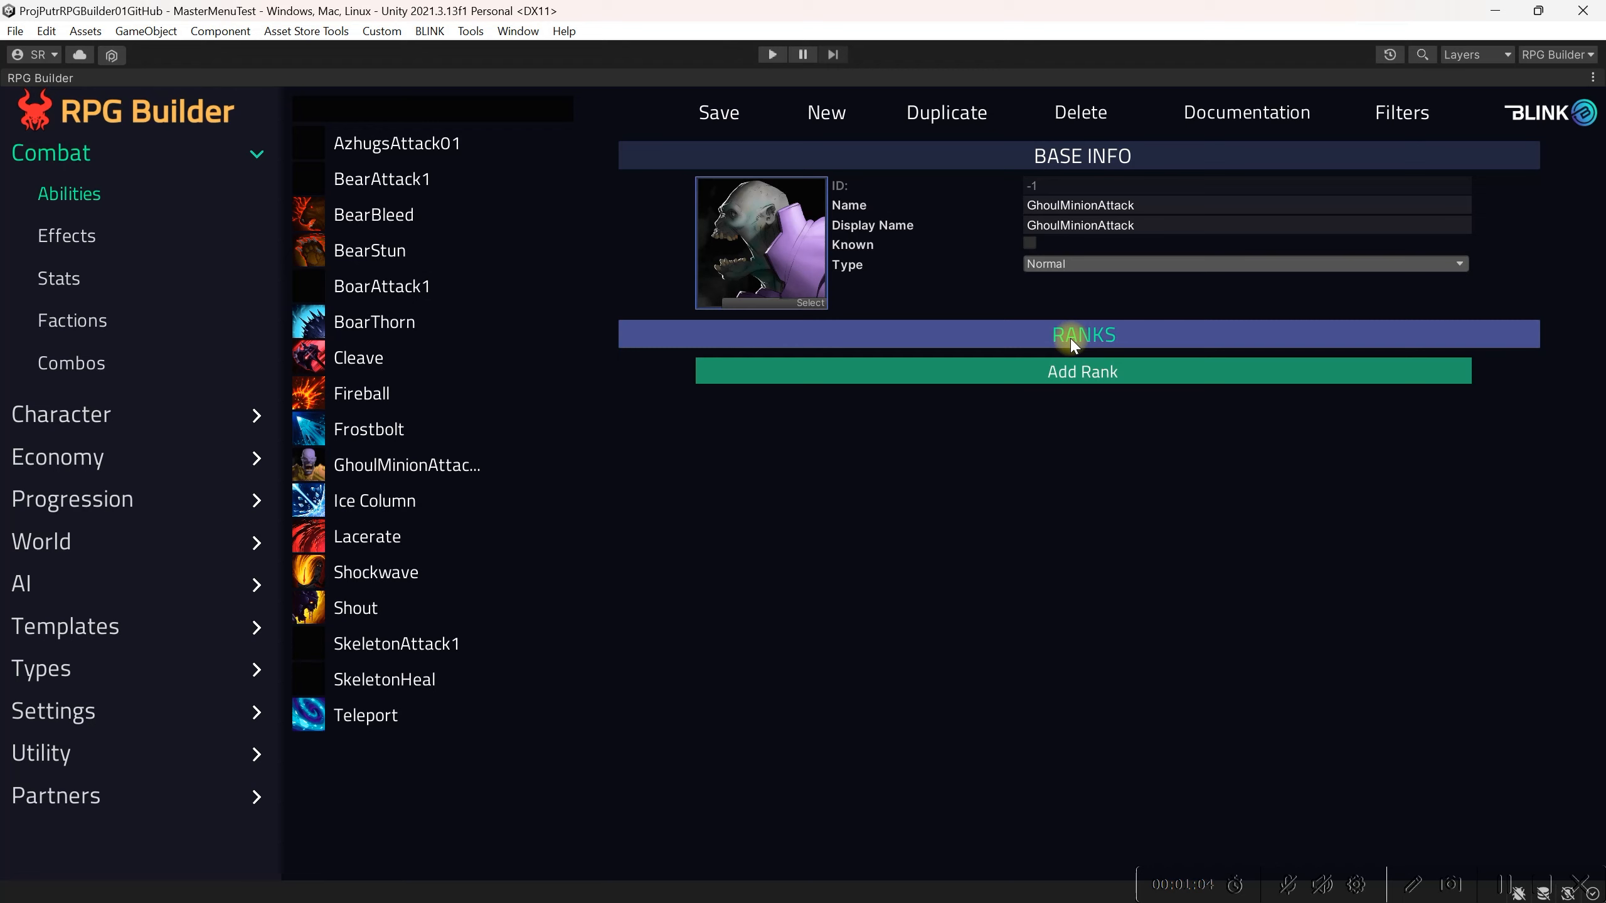
Step: Add a first rank to the ability and open its Activation Settings section
click(1085, 373)
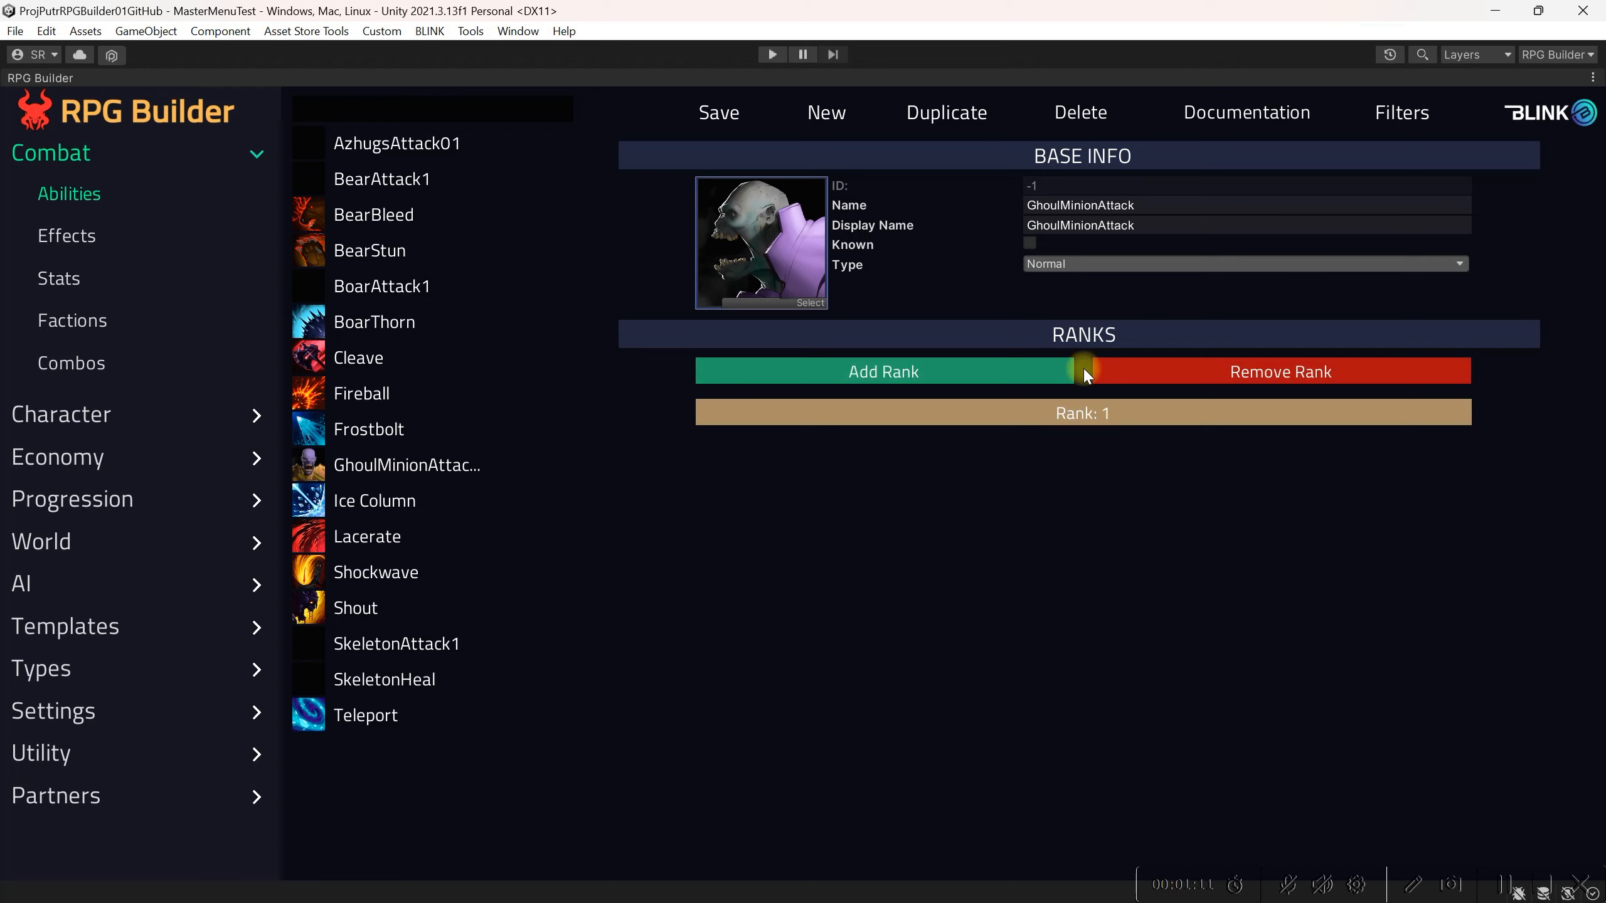
click(1095, 411)
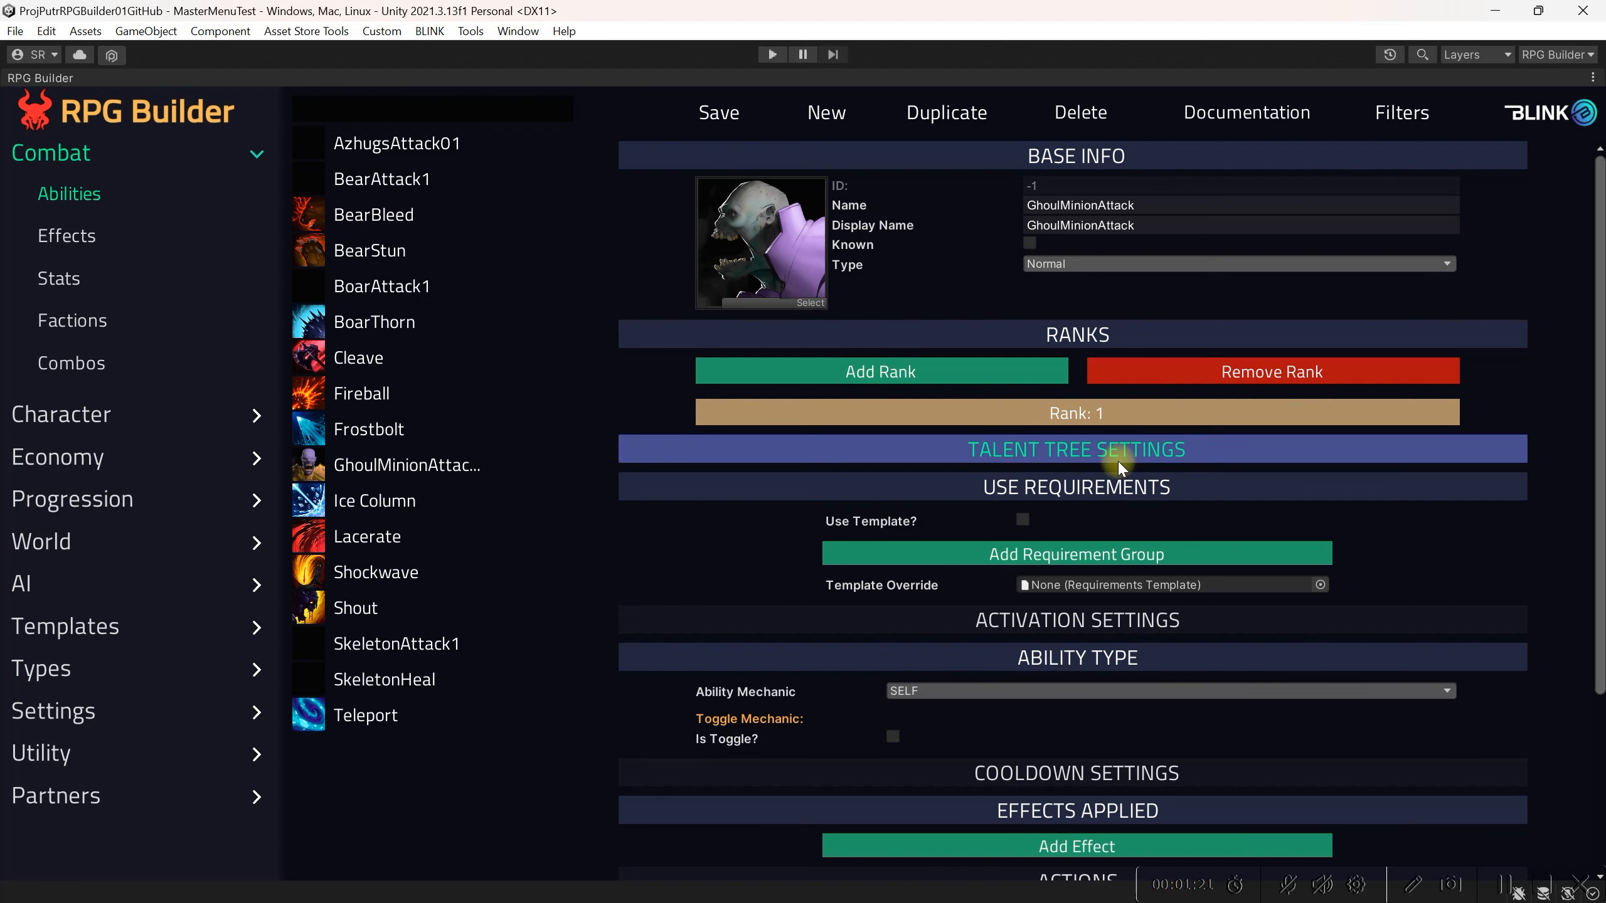
click(1107, 484)
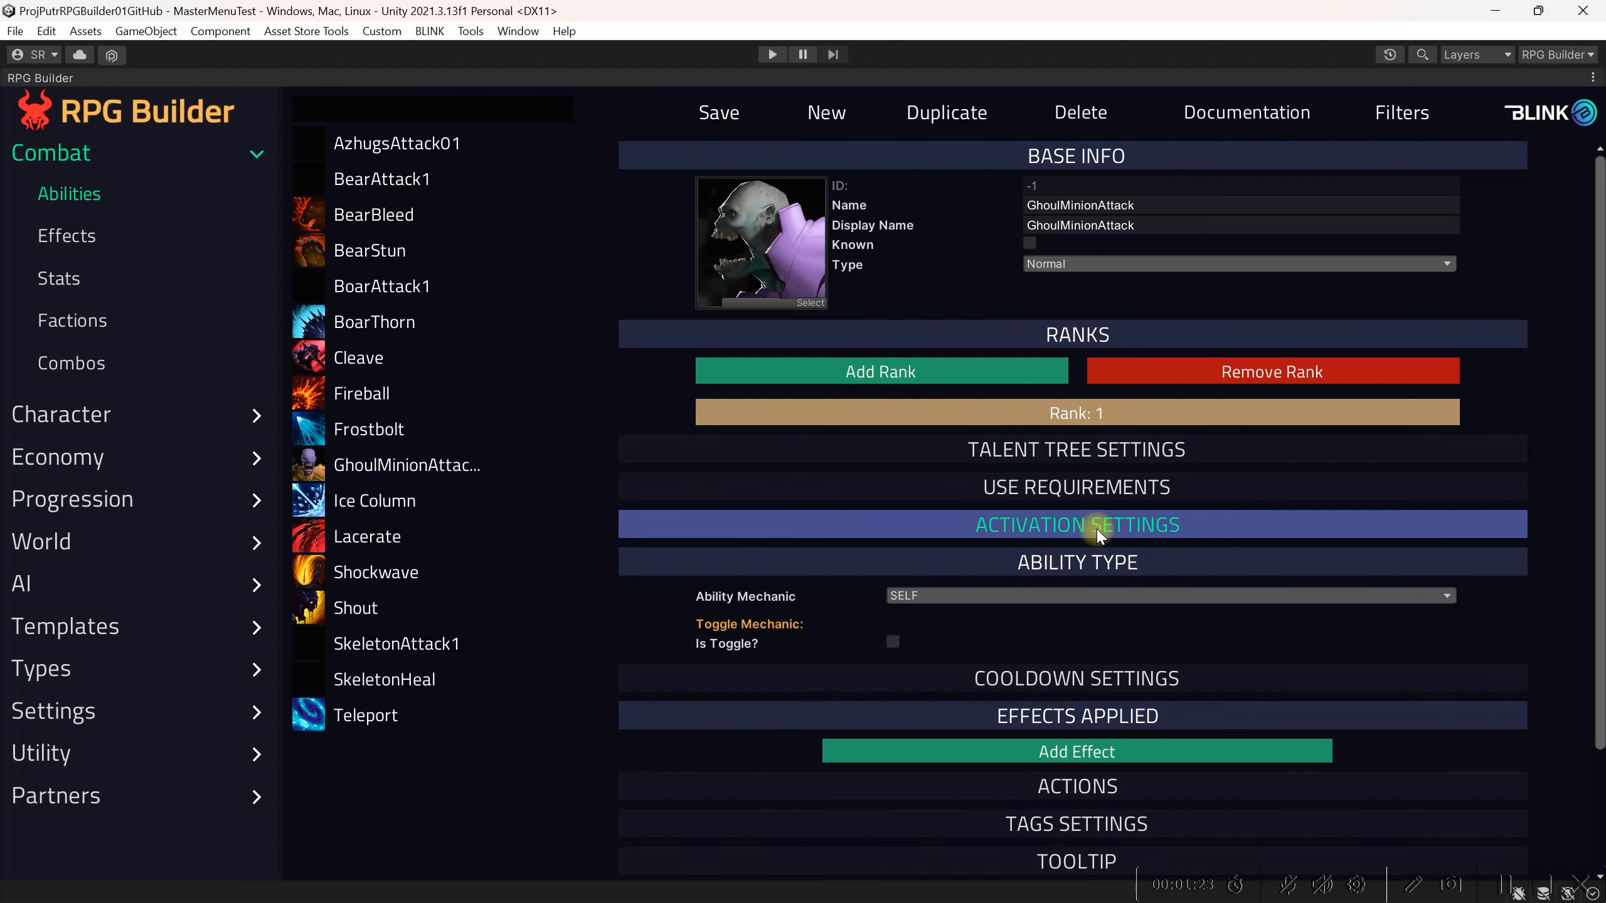
click(1101, 563)
click(1104, 635)
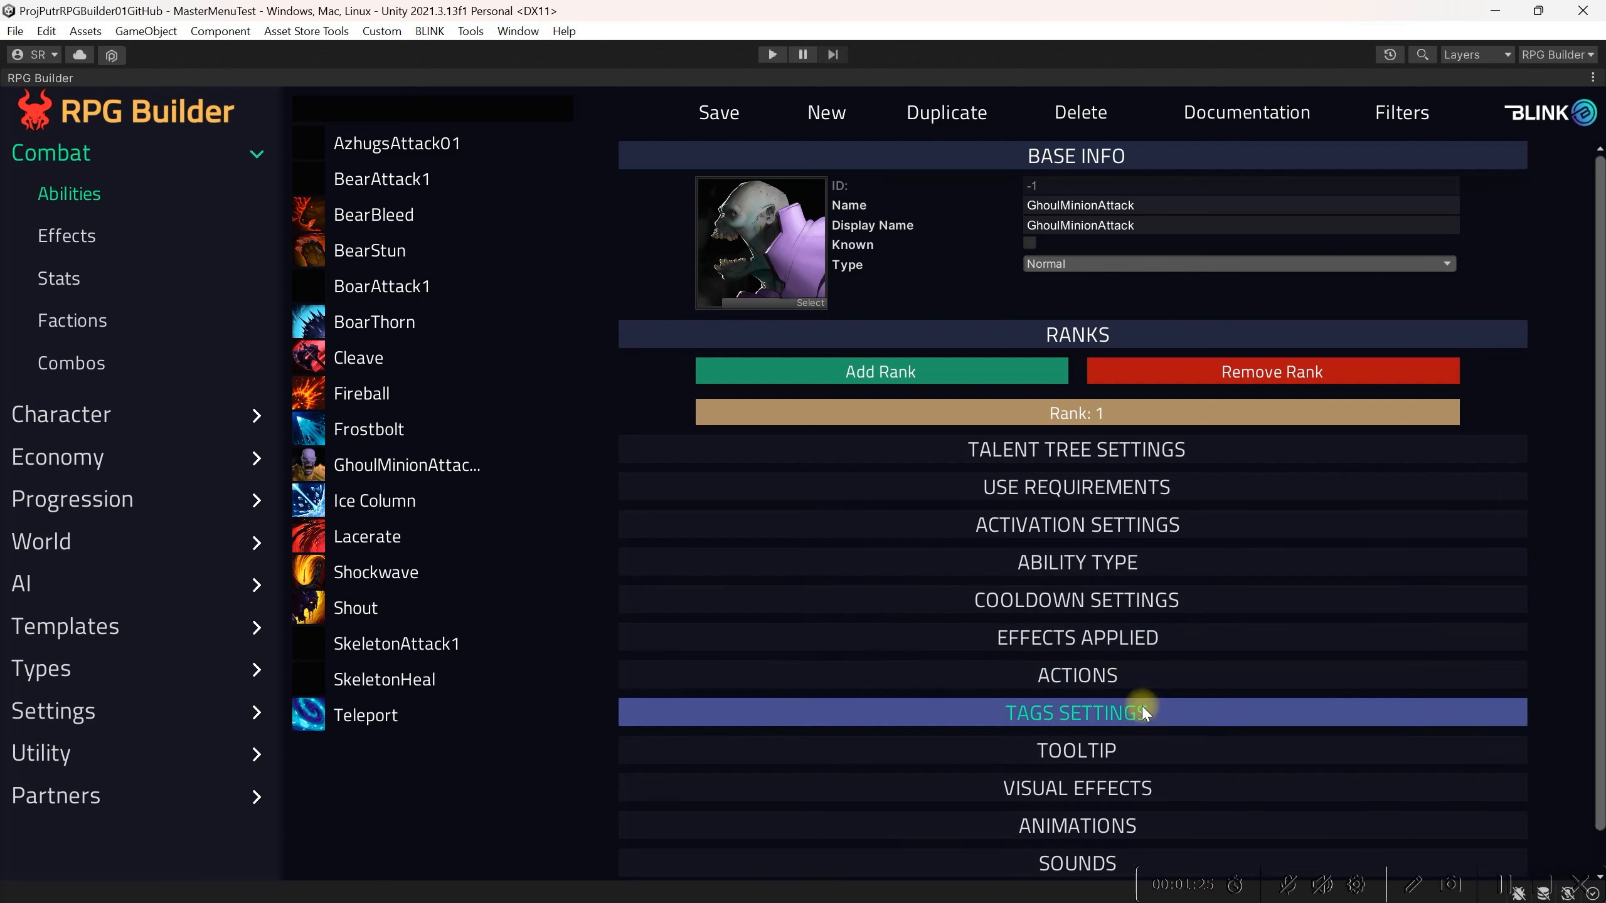
scroll(1107, 702, down, 2)
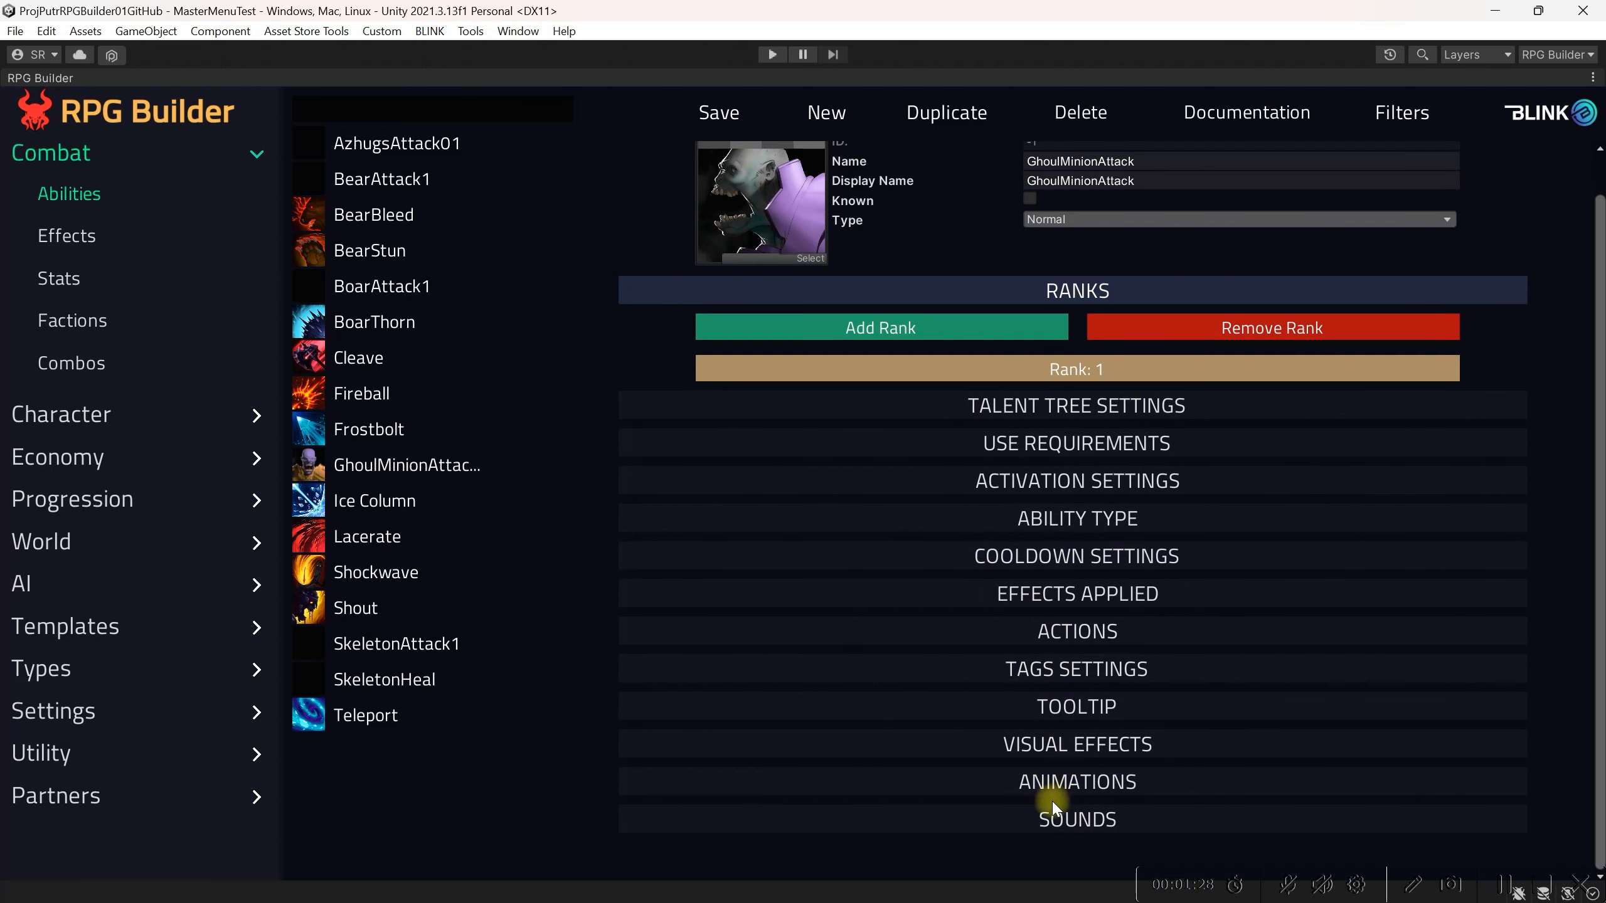
click(1036, 401)
click(1080, 402)
click(1054, 445)
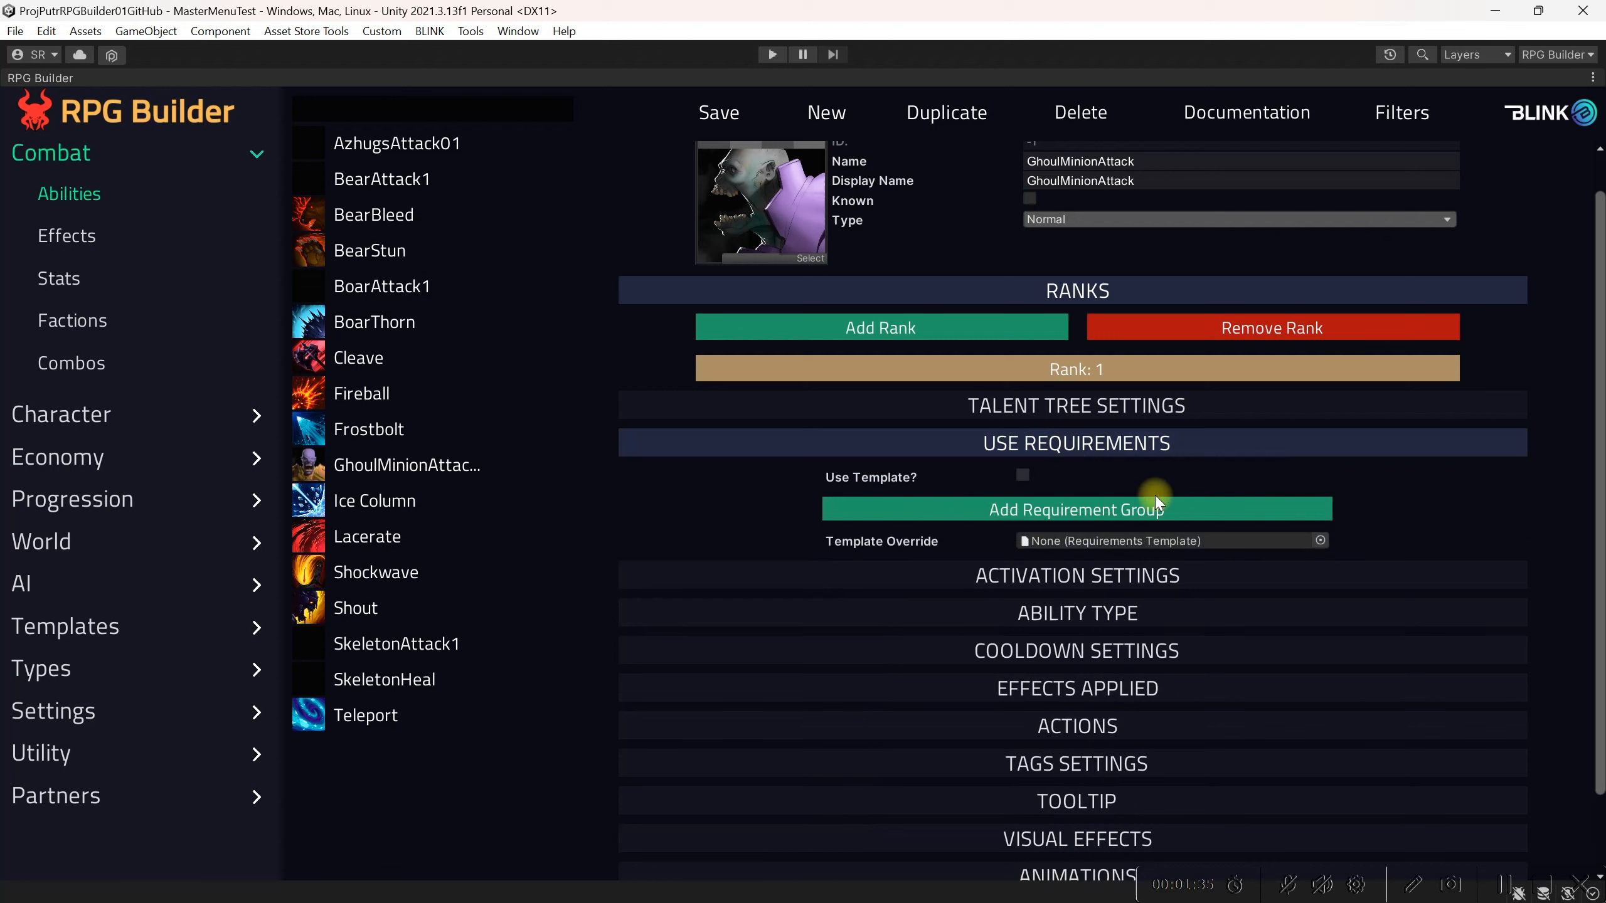
click(1056, 450)
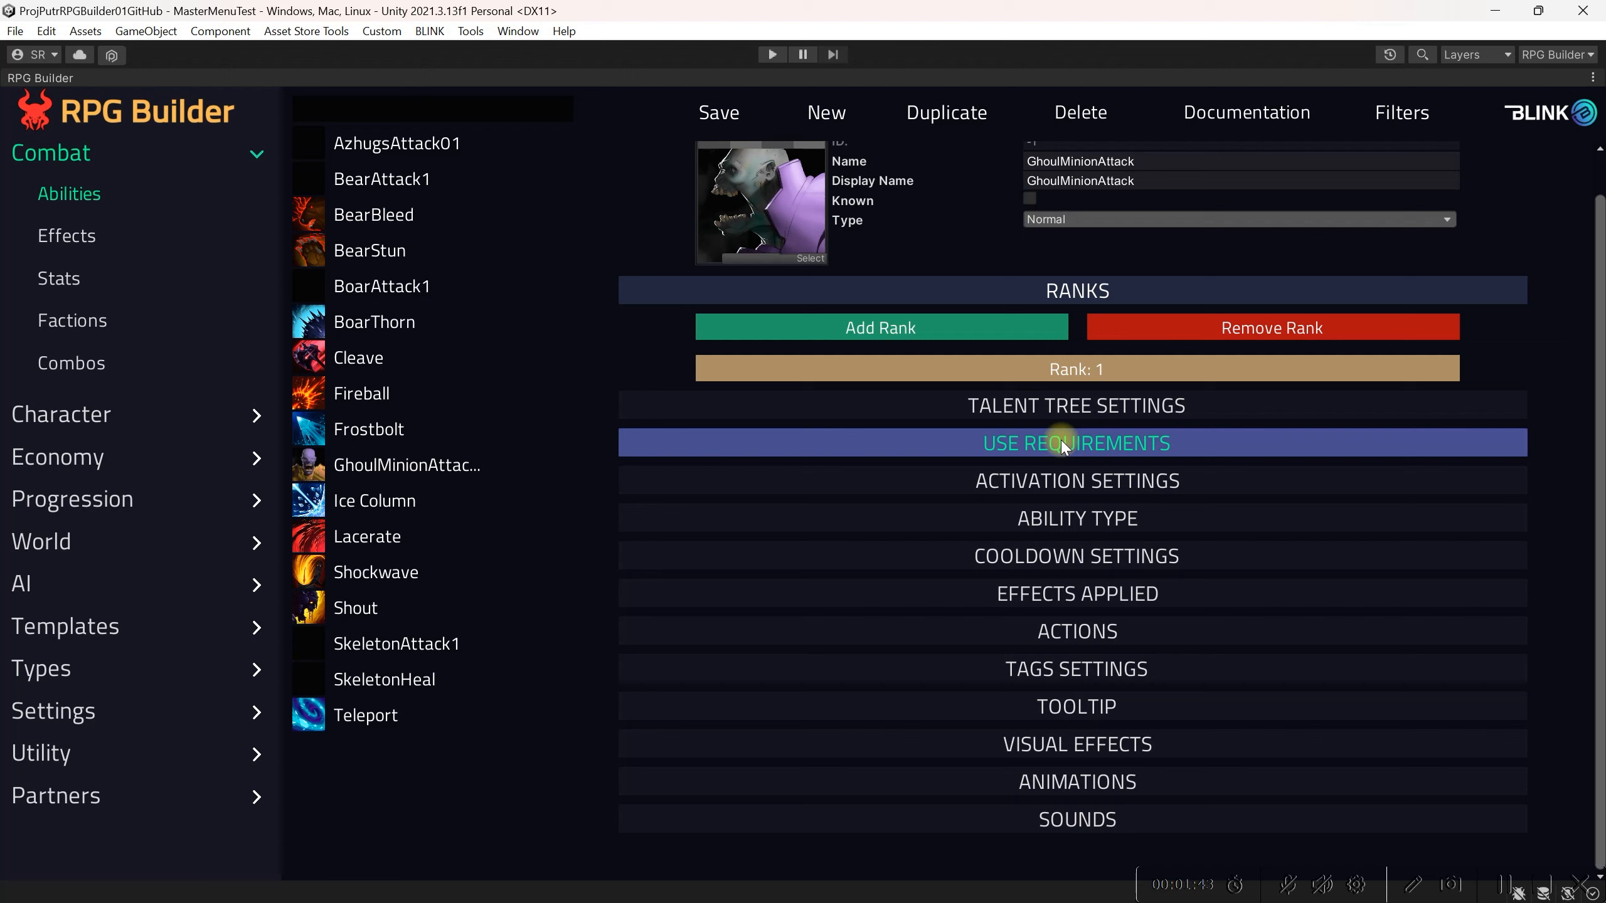
click(1062, 483)
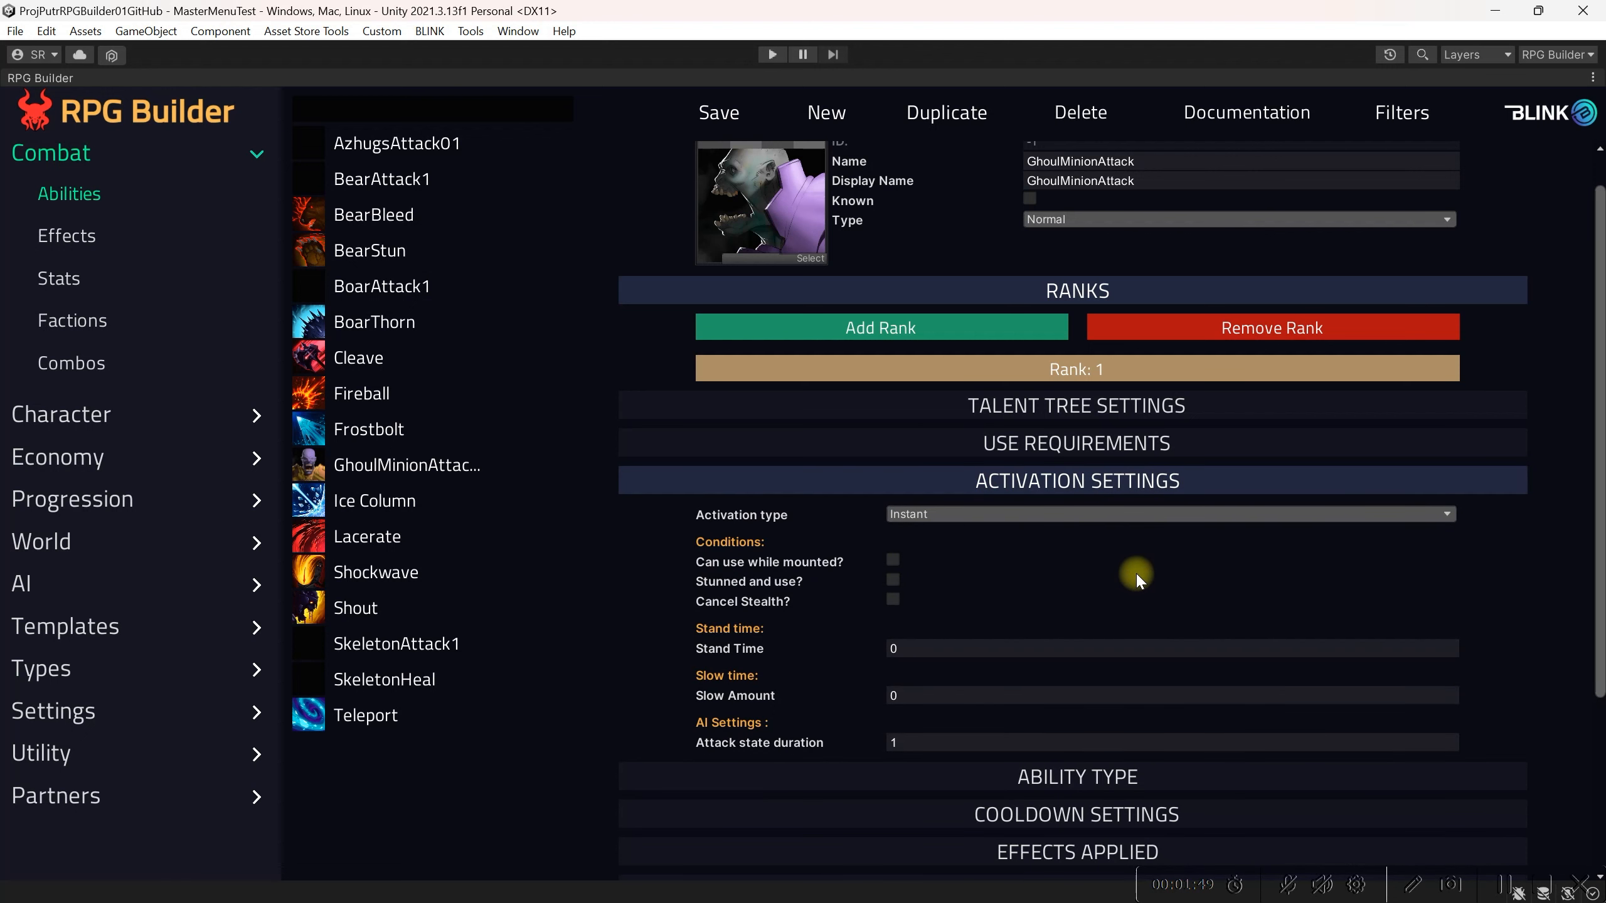
Step: Set the ability's activation type to Casted with a cast time of 0.5
click(1124, 514)
click(989, 557)
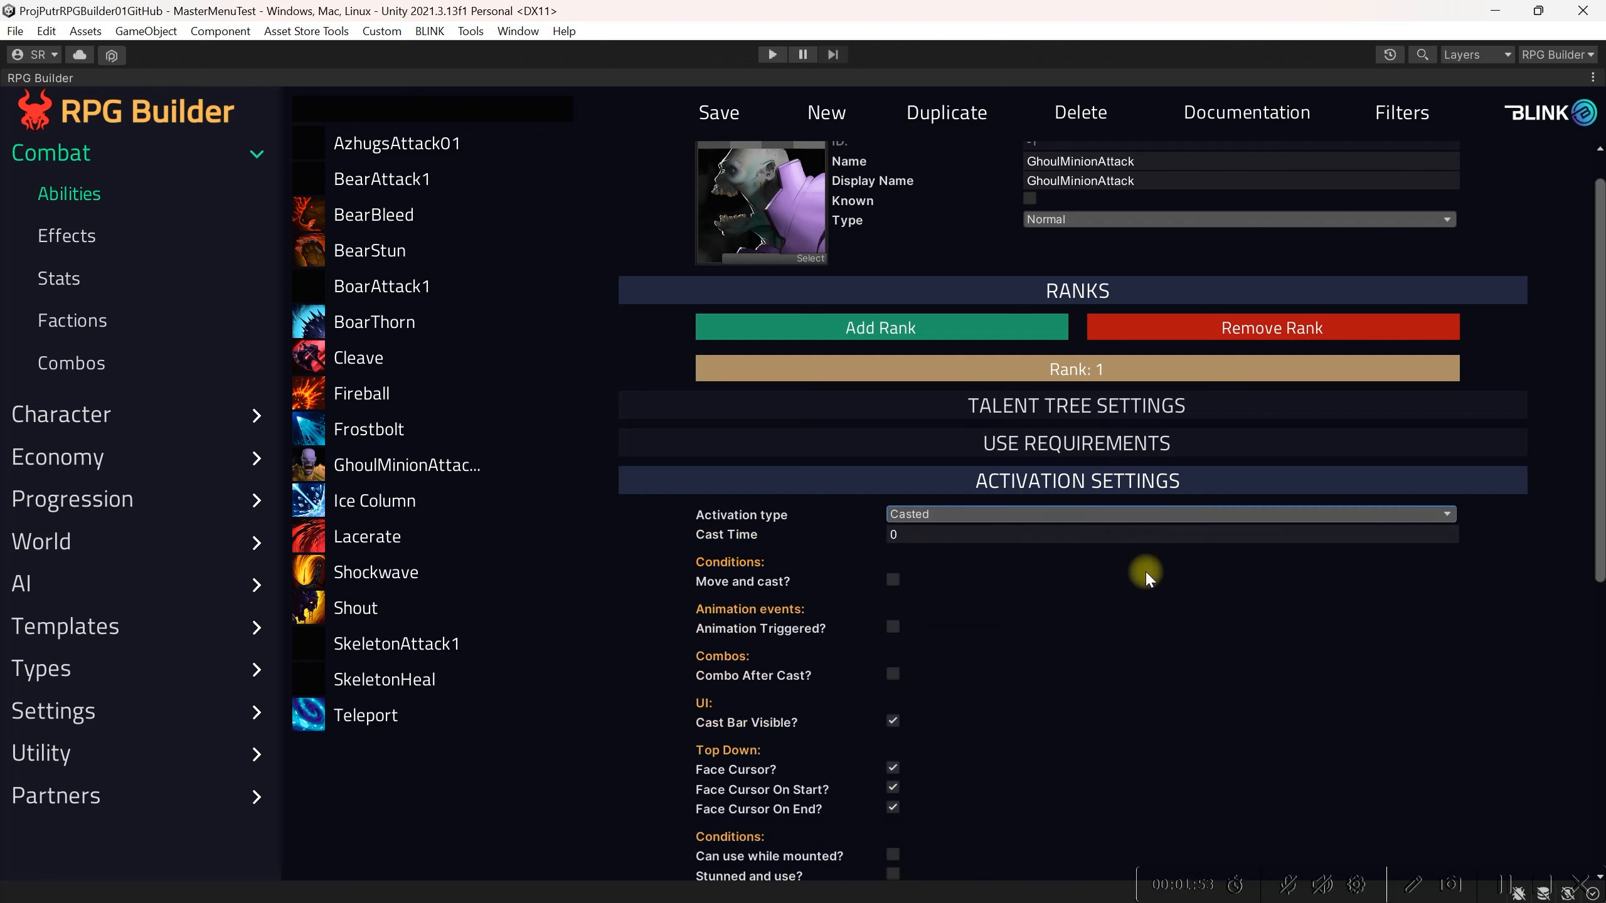
scroll(1145, 574, down, 1)
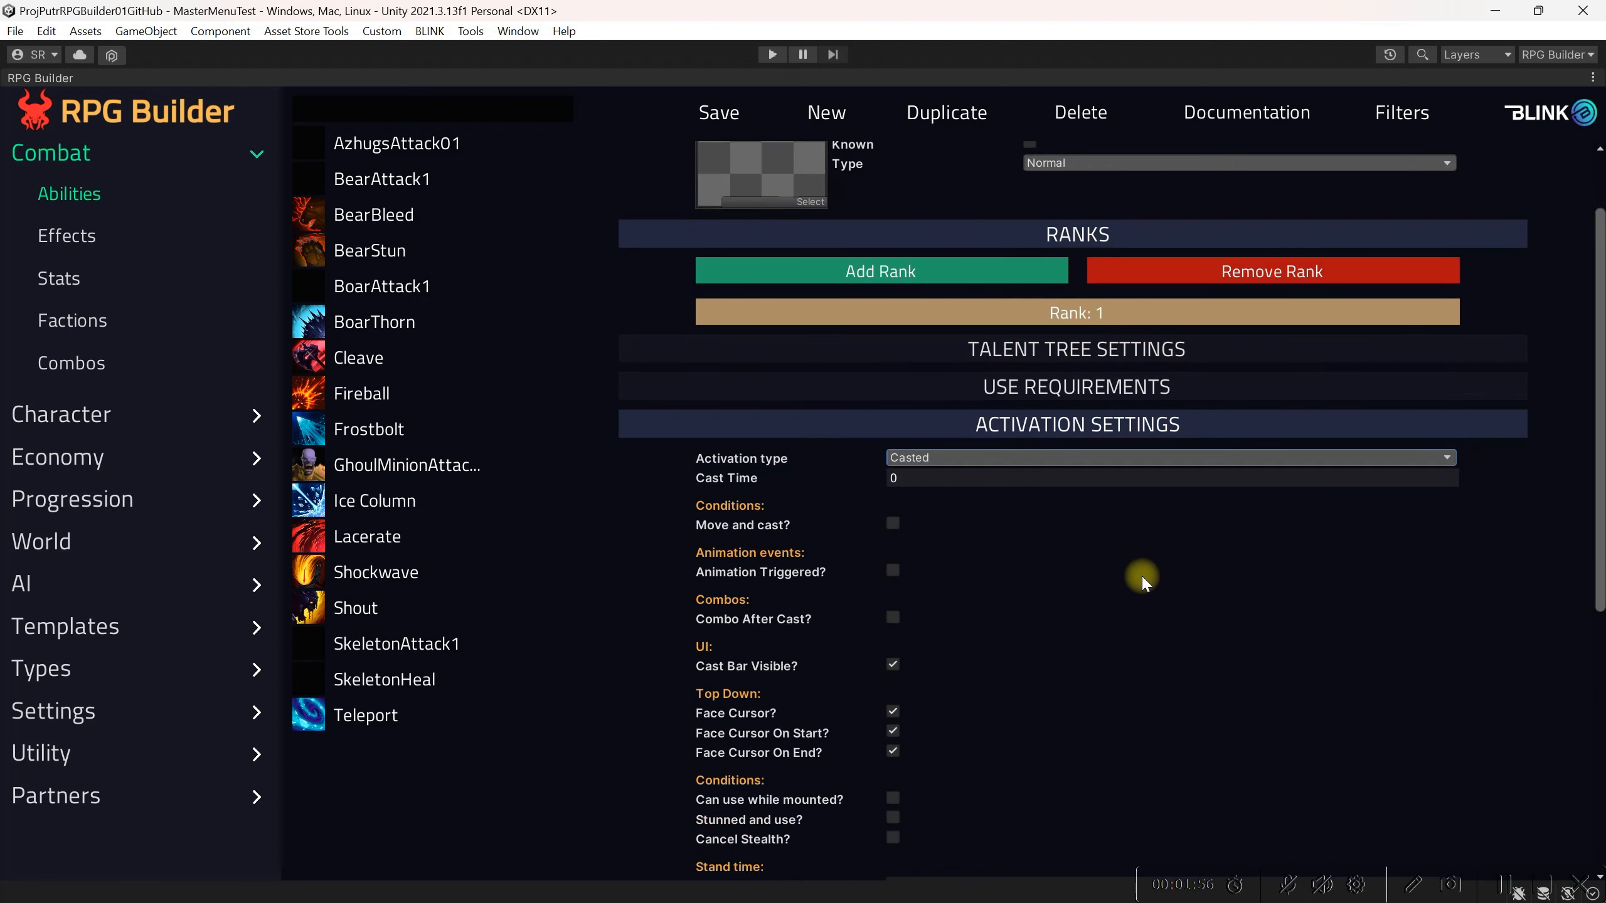
click(974, 480)
text(0.5)
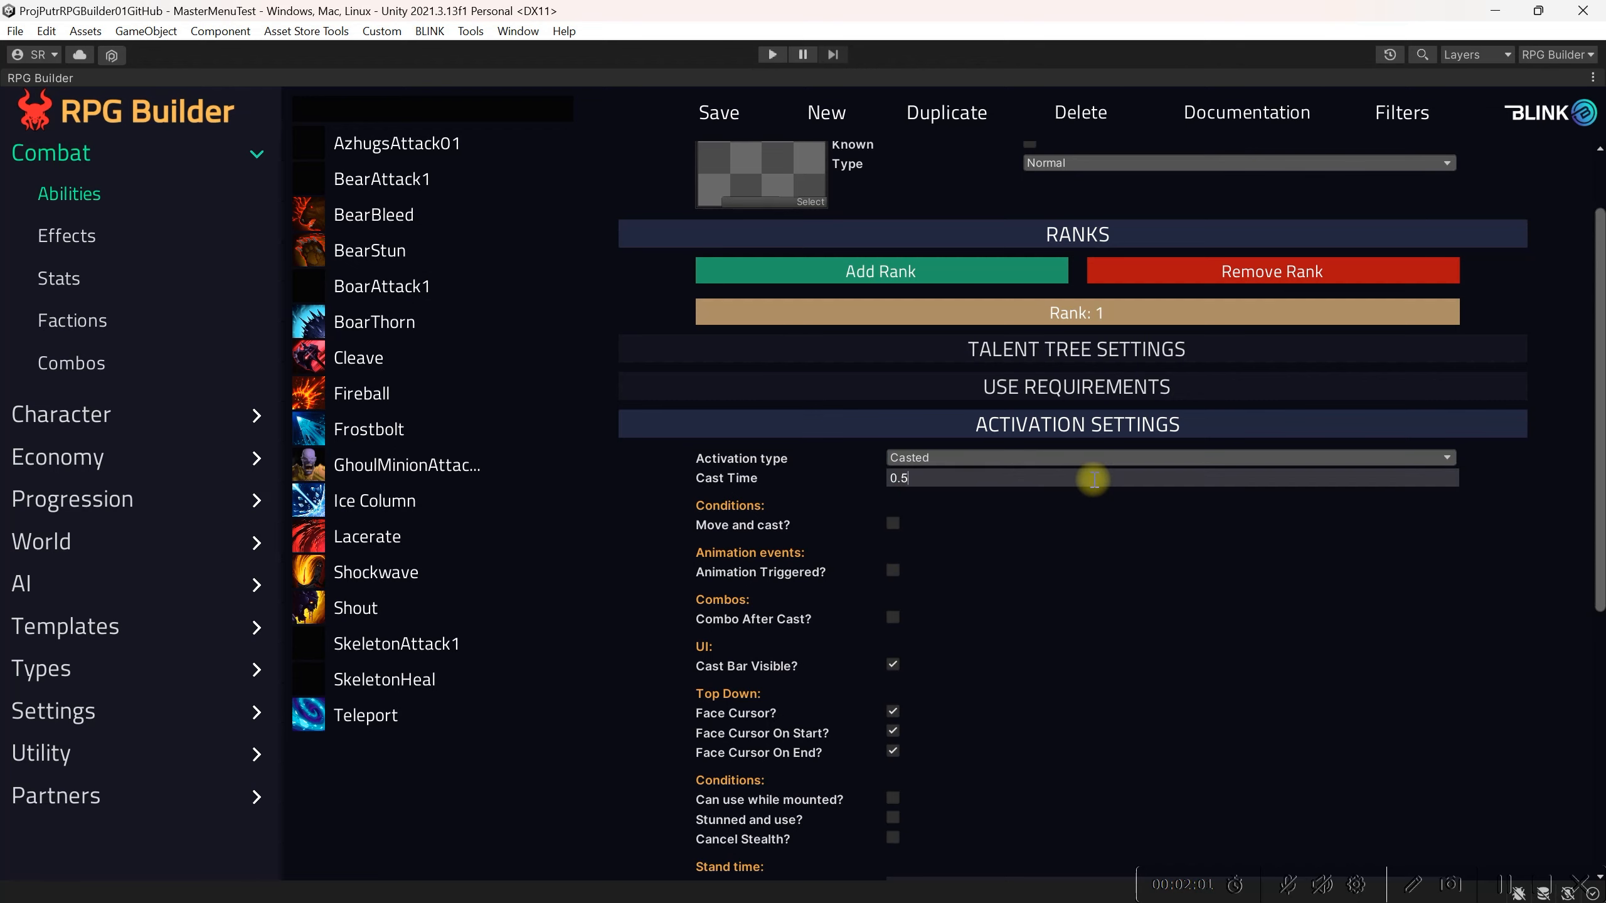
key(Return)
Step: Enable Move and cast, disable Cast Bar Visible, and collapse the activation settings
click(891, 524)
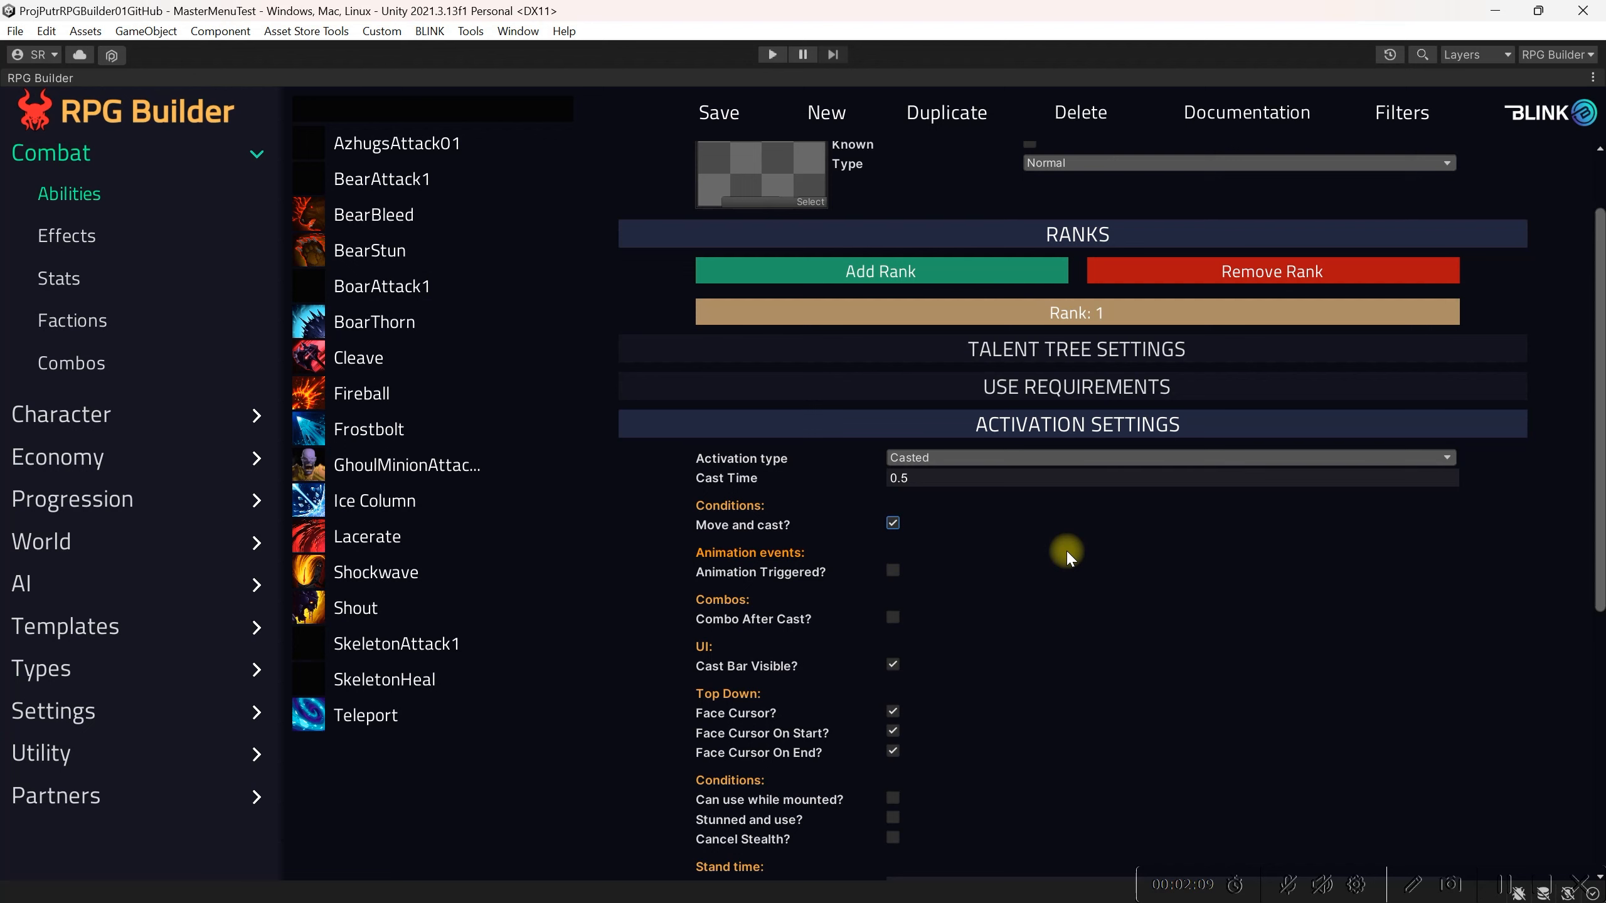
scroll(1066, 549, down, 1)
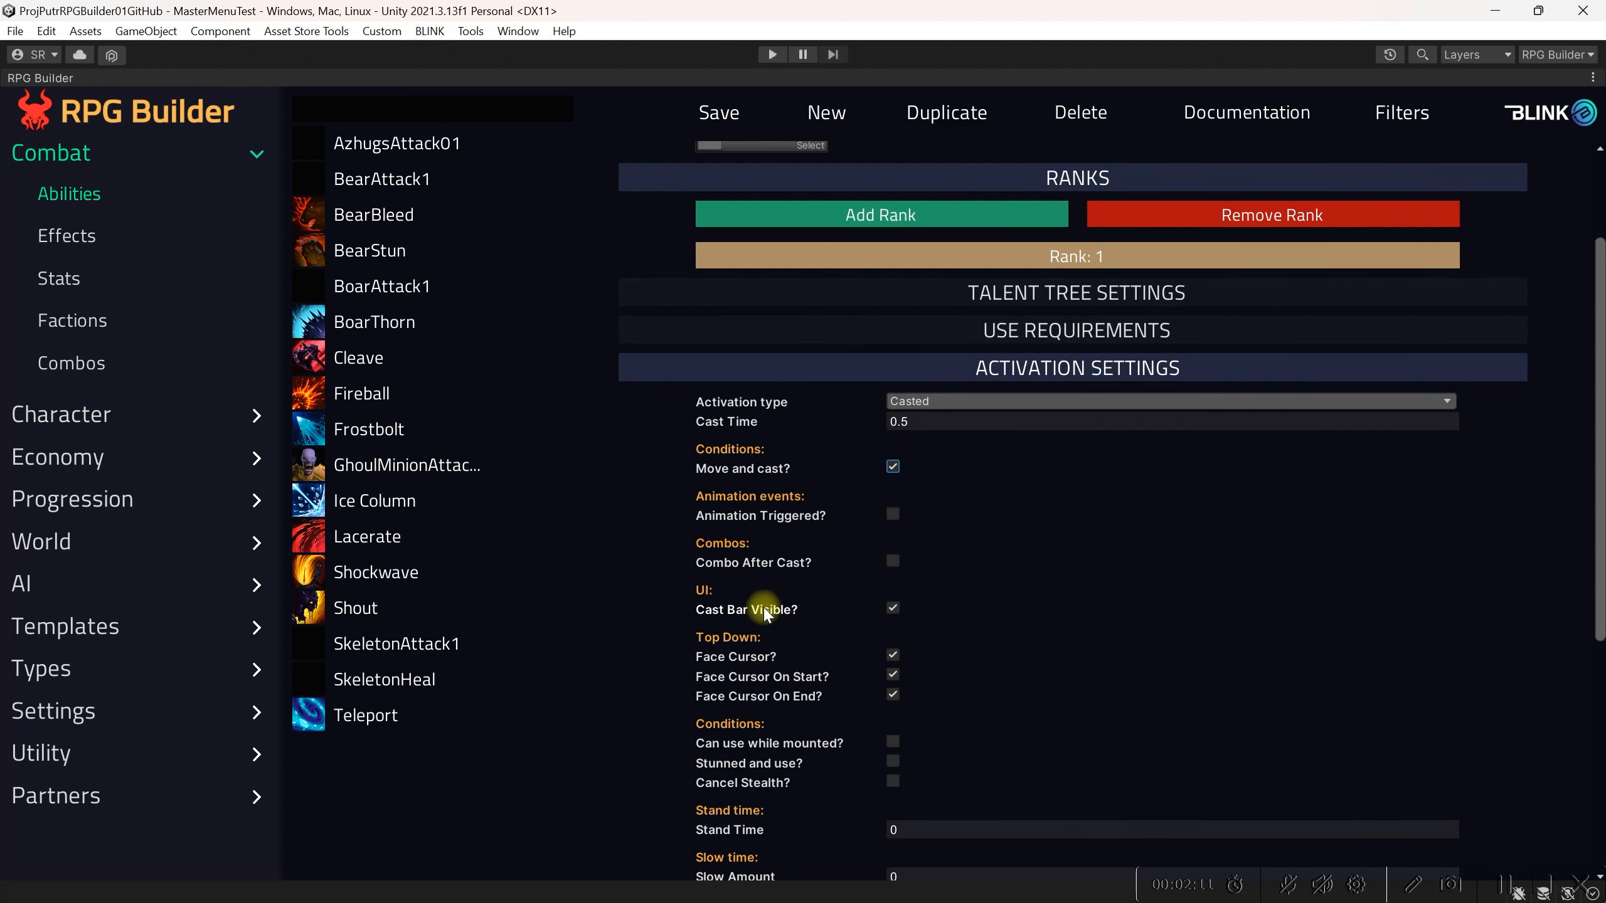
click(896, 608)
scroll(805, 695, down, 3)
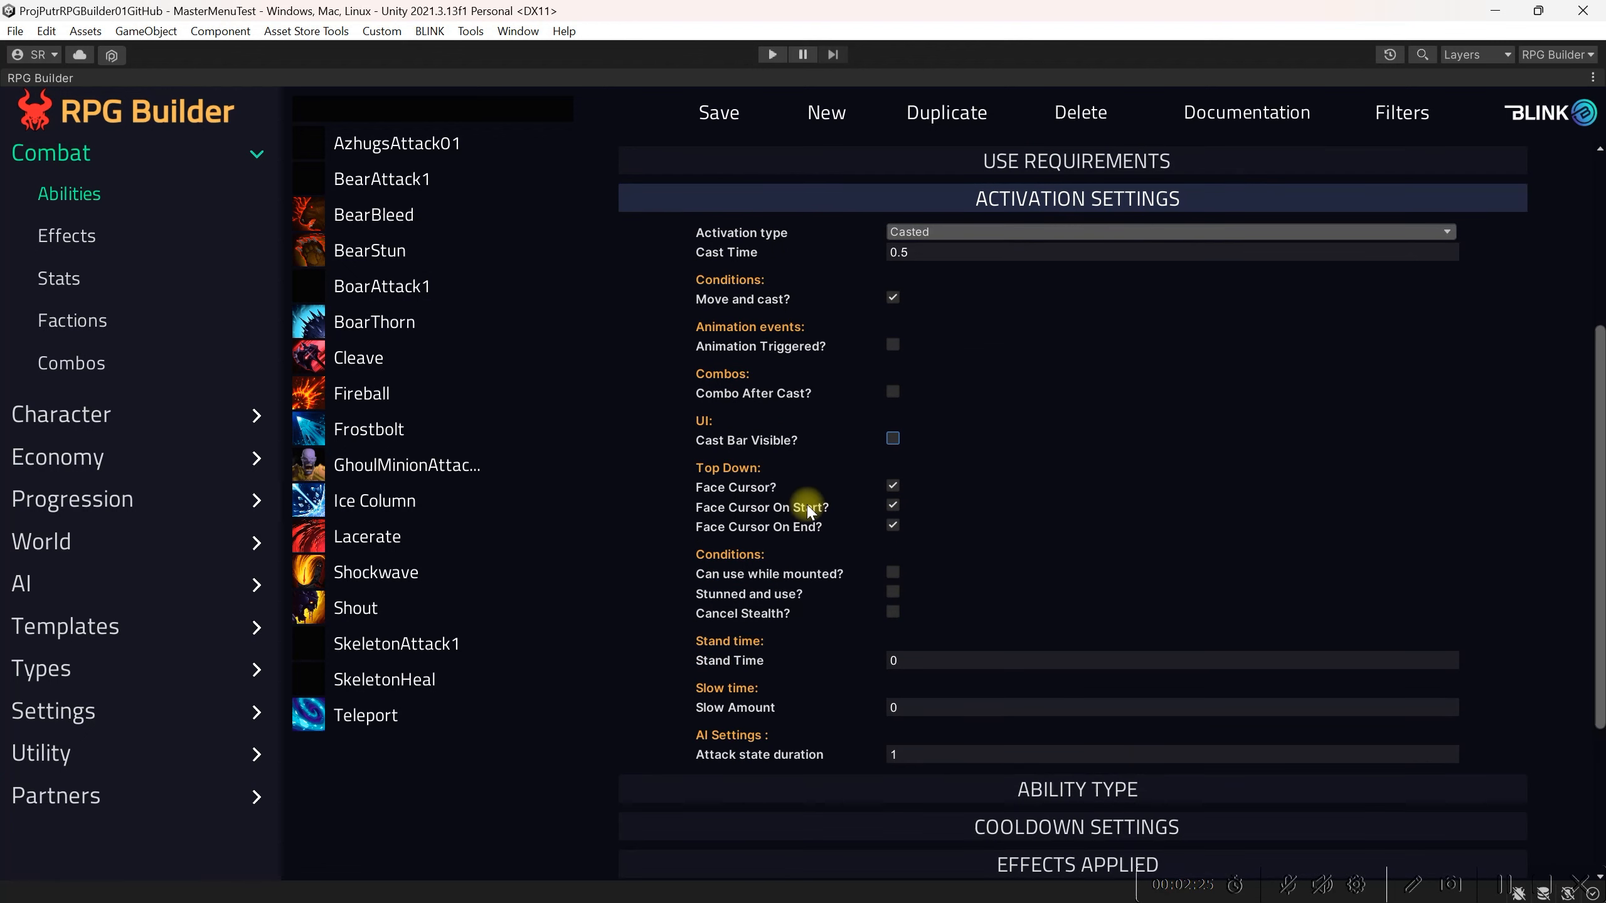
scroll(811, 544, up, 1)
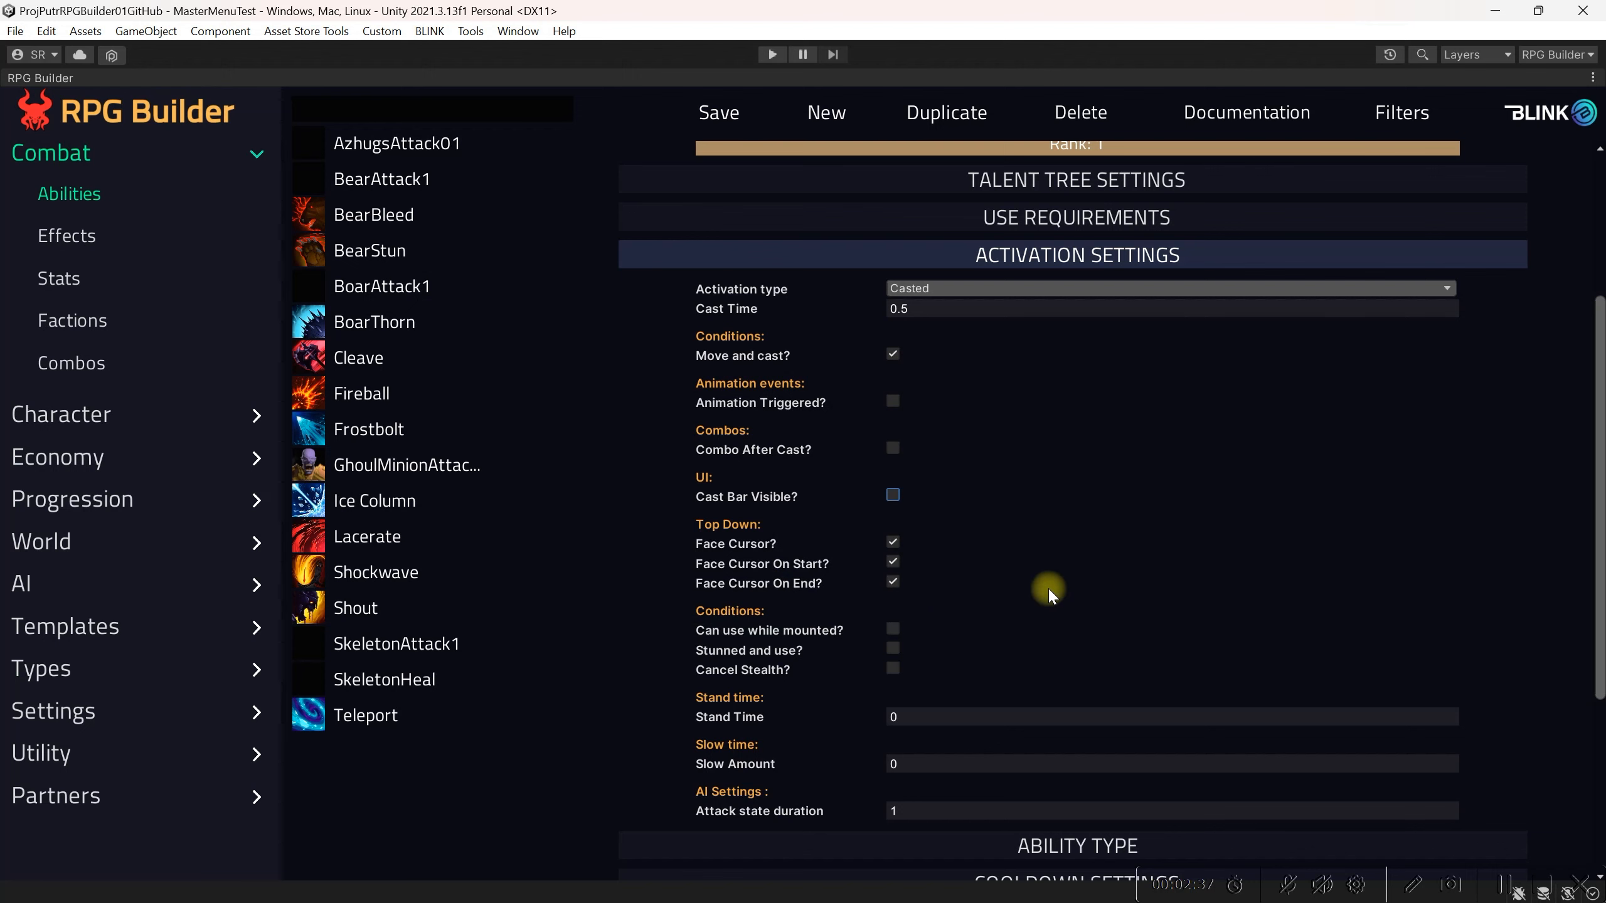
click(1022, 255)
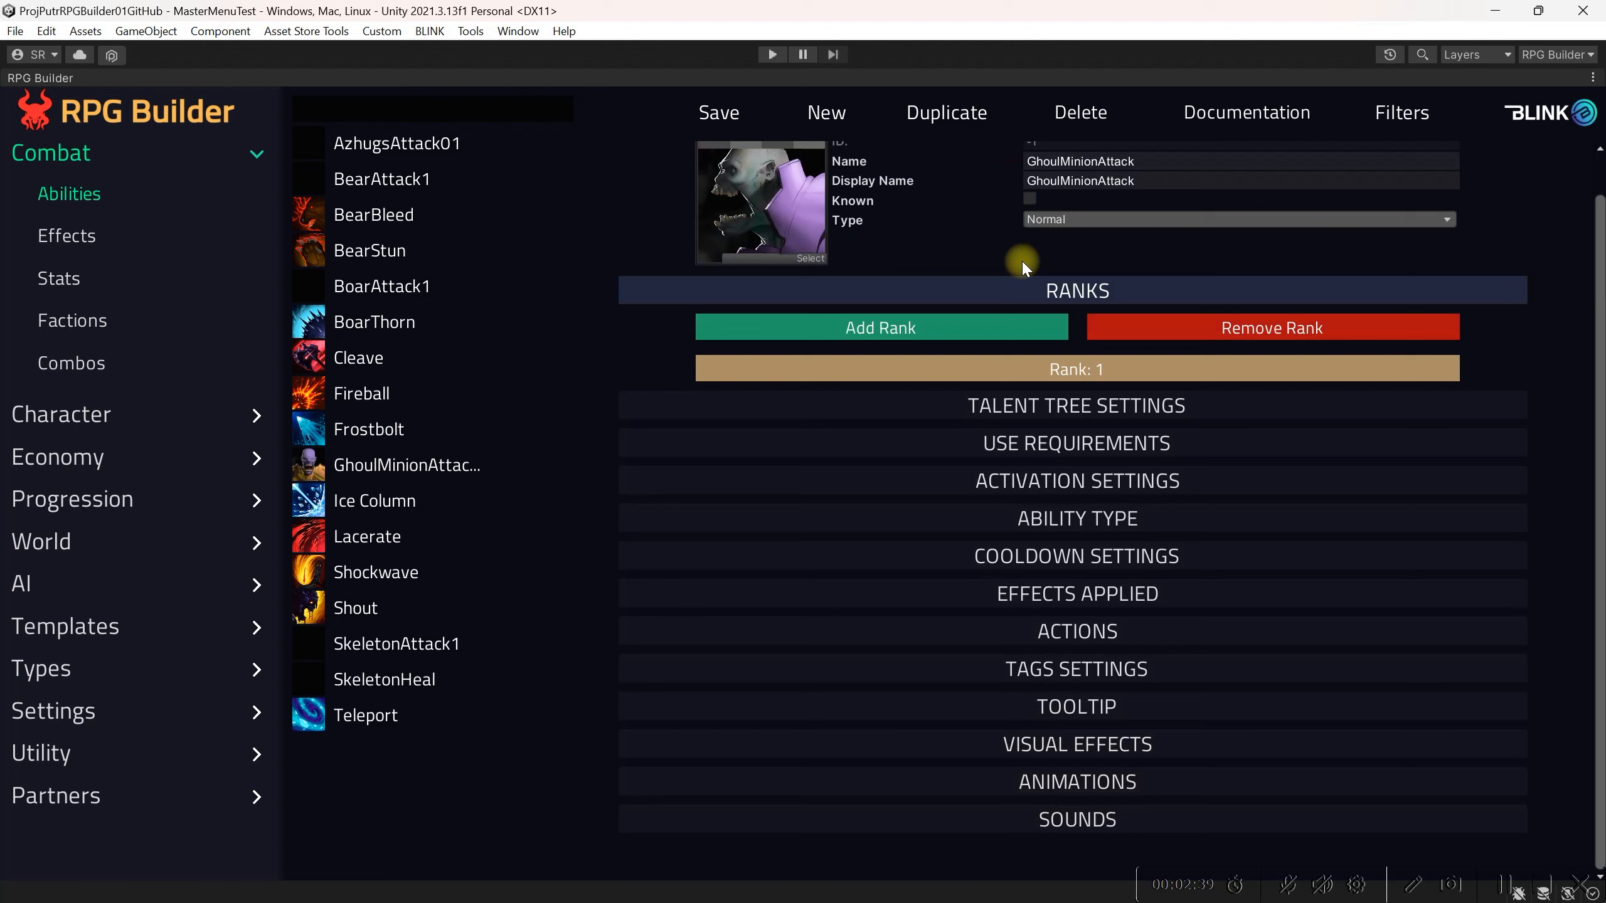
Step: Open the Ability Type section and set the ability mechanic to CONE
click(1015, 524)
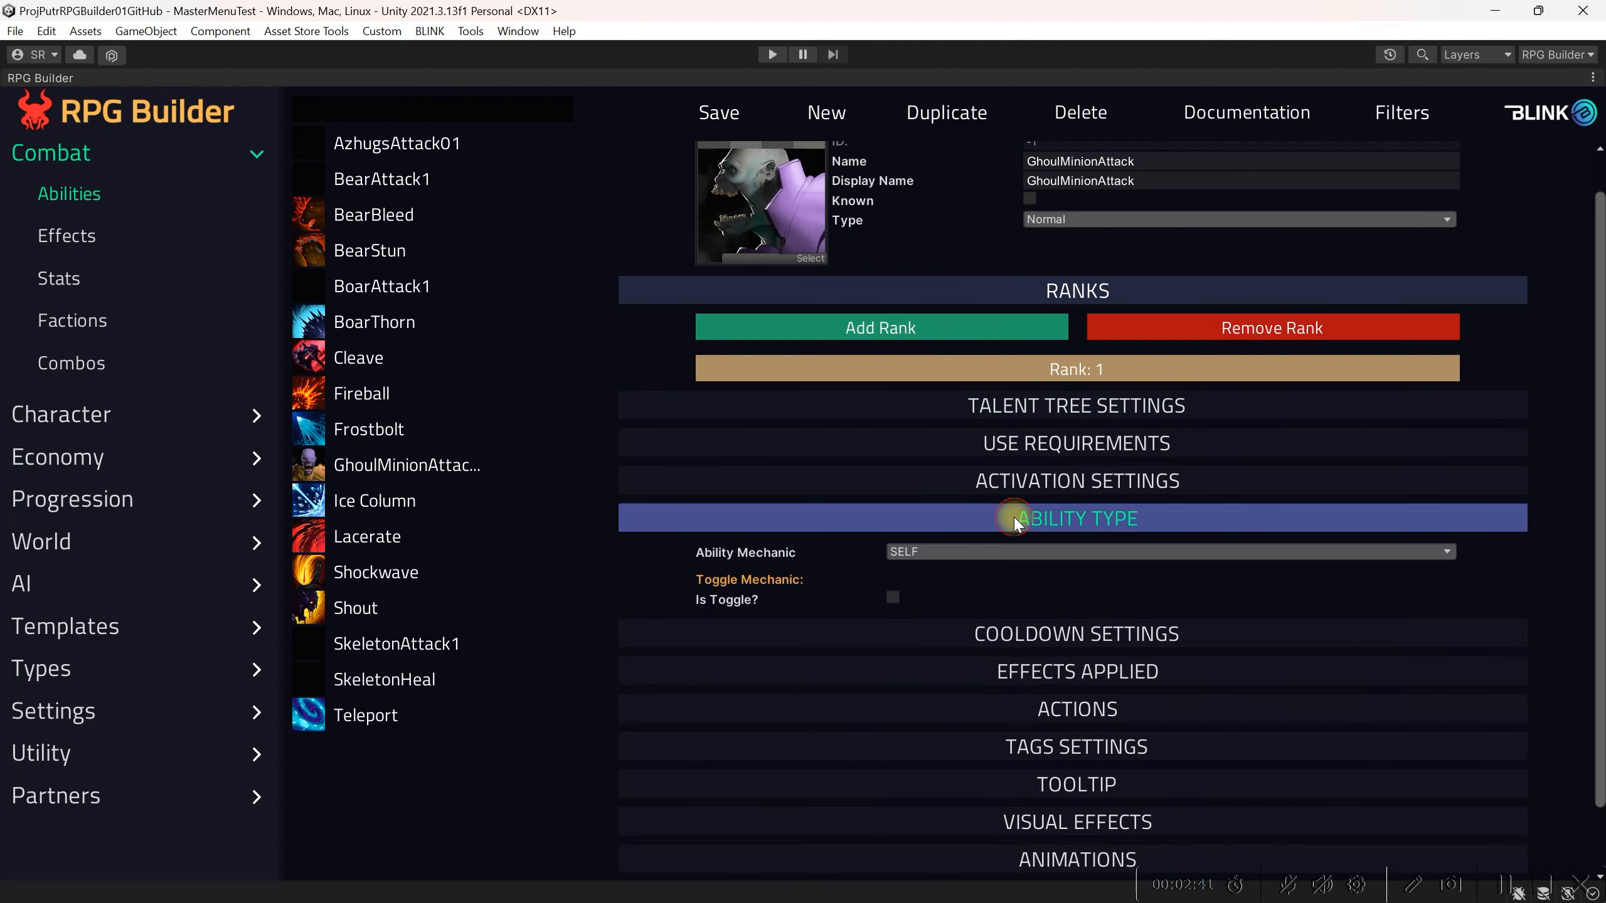
scroll(938, 562, down, 2)
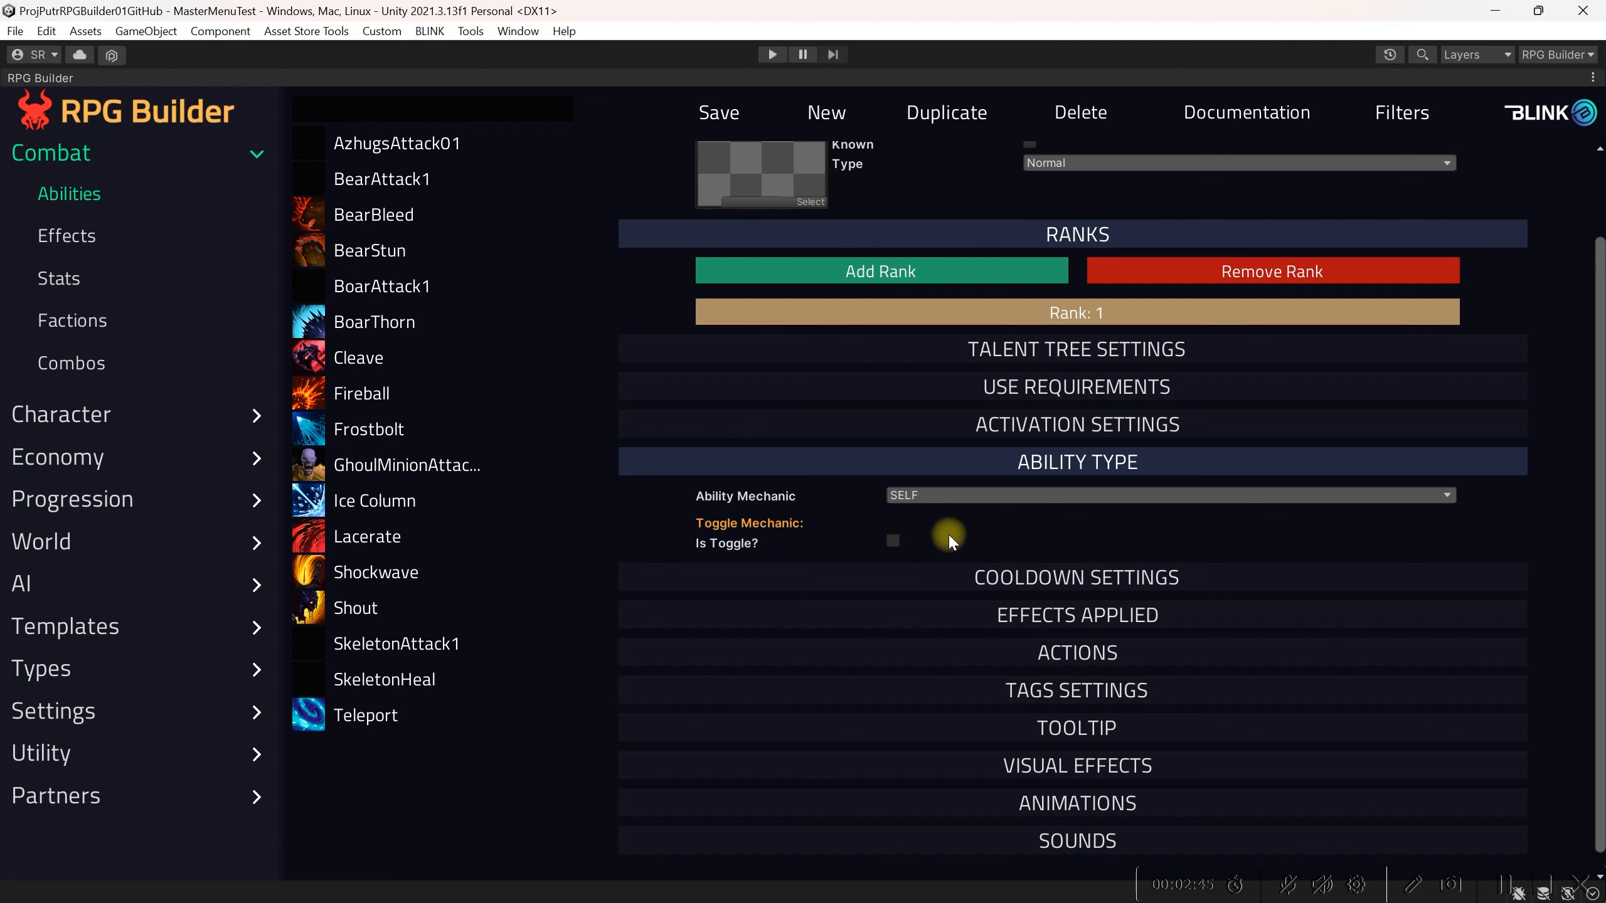
click(934, 496)
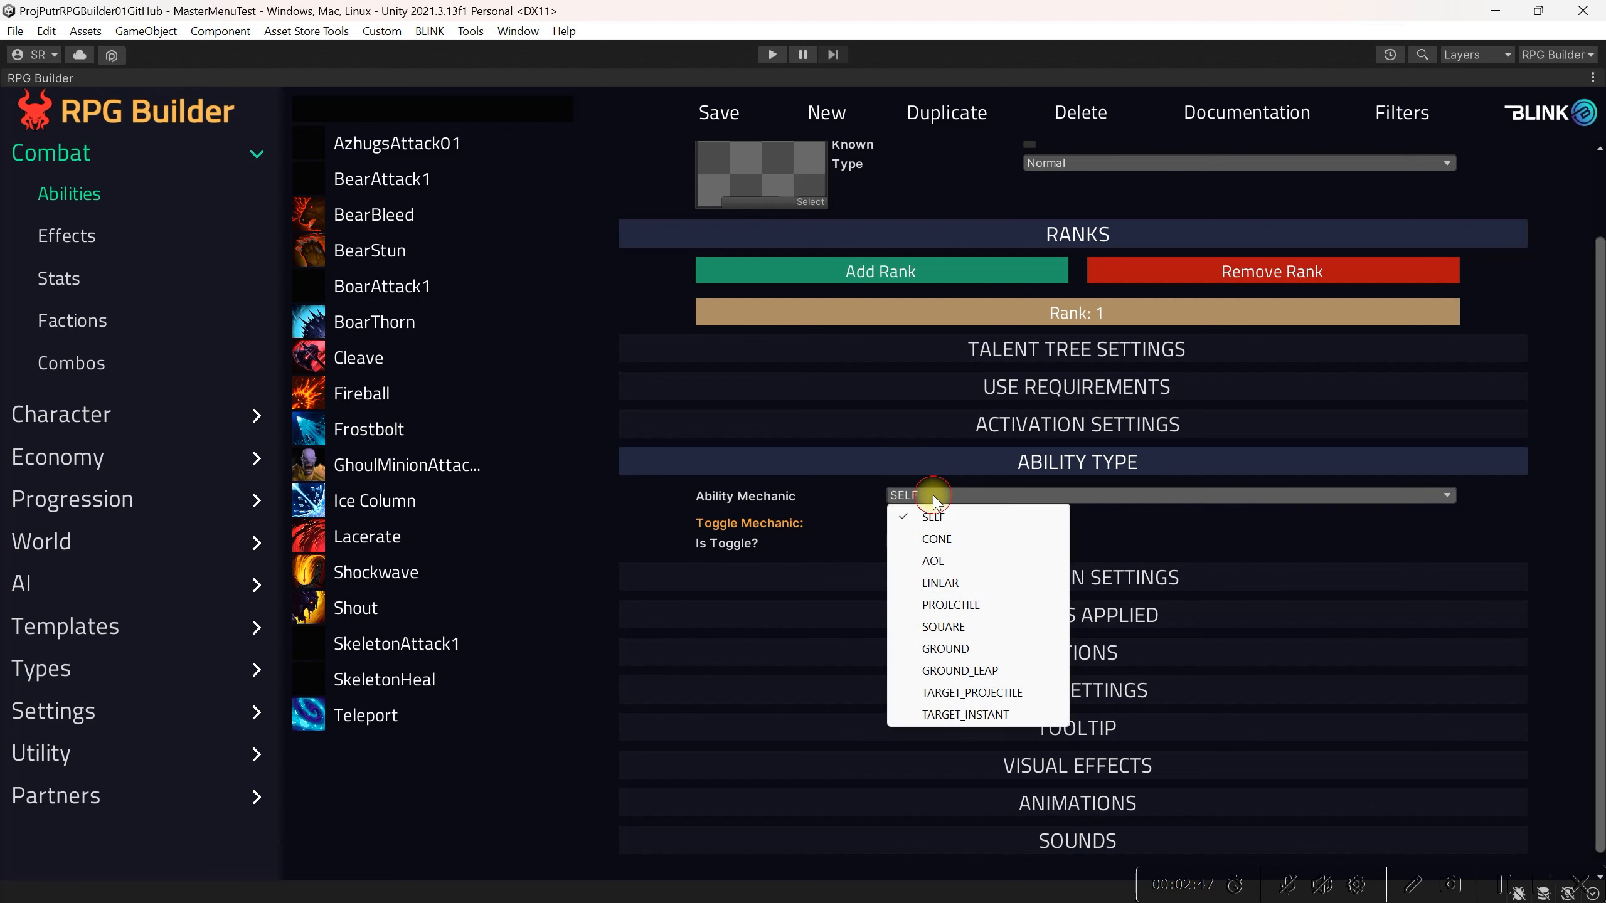
click(937, 539)
Step: Set the cone's area range to 5 and angle to 80
scroll(1026, 529, down, 4)
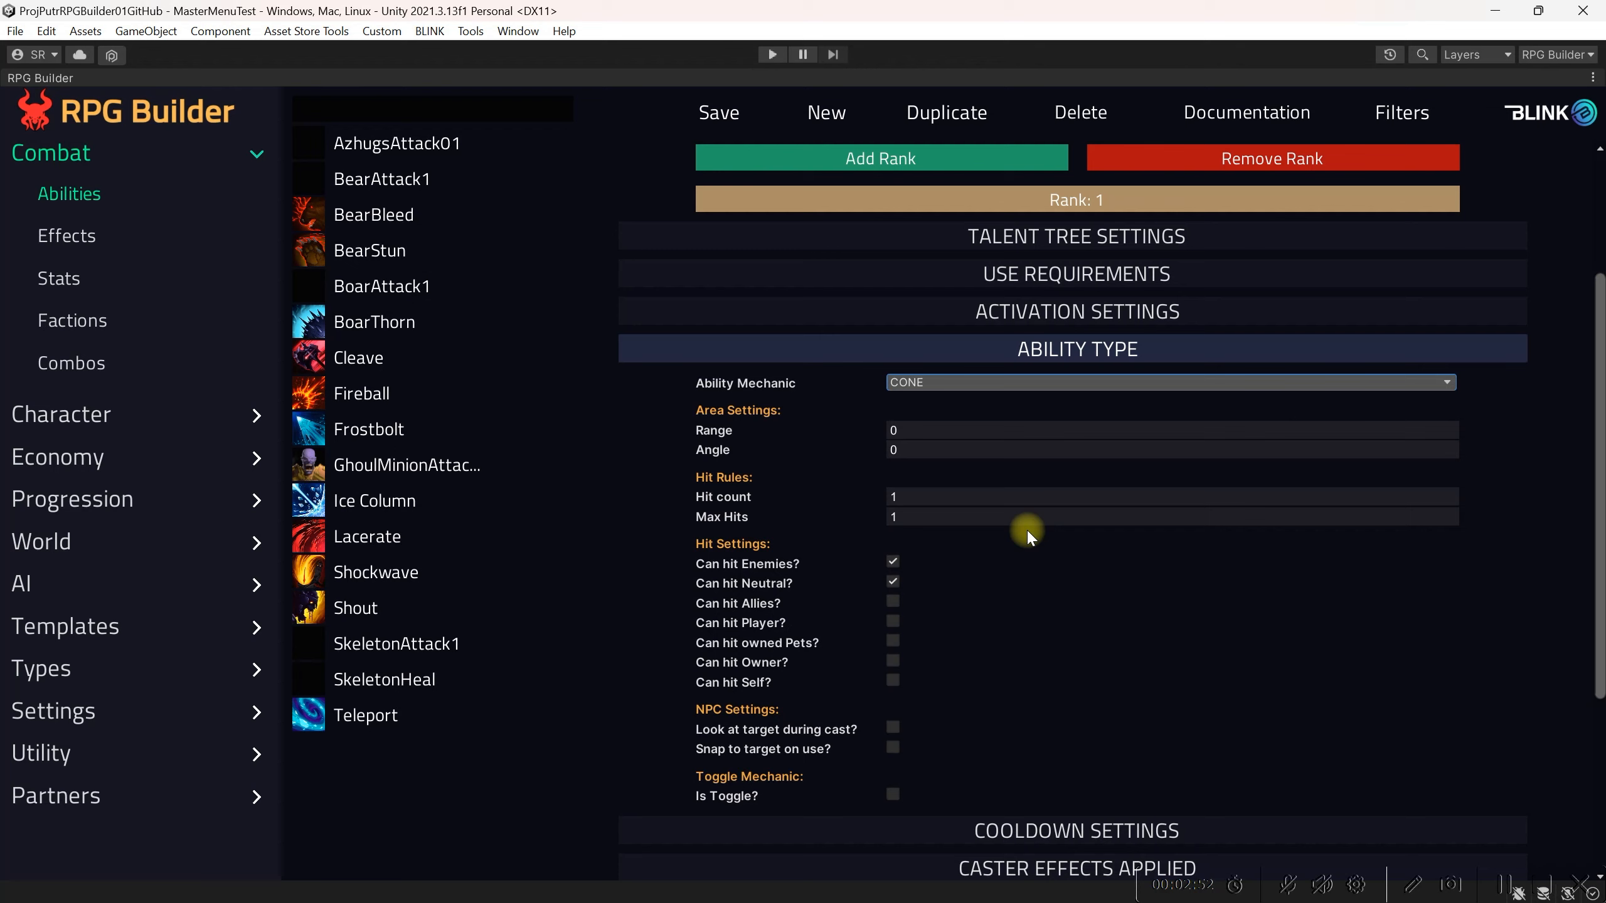
click(943, 433)
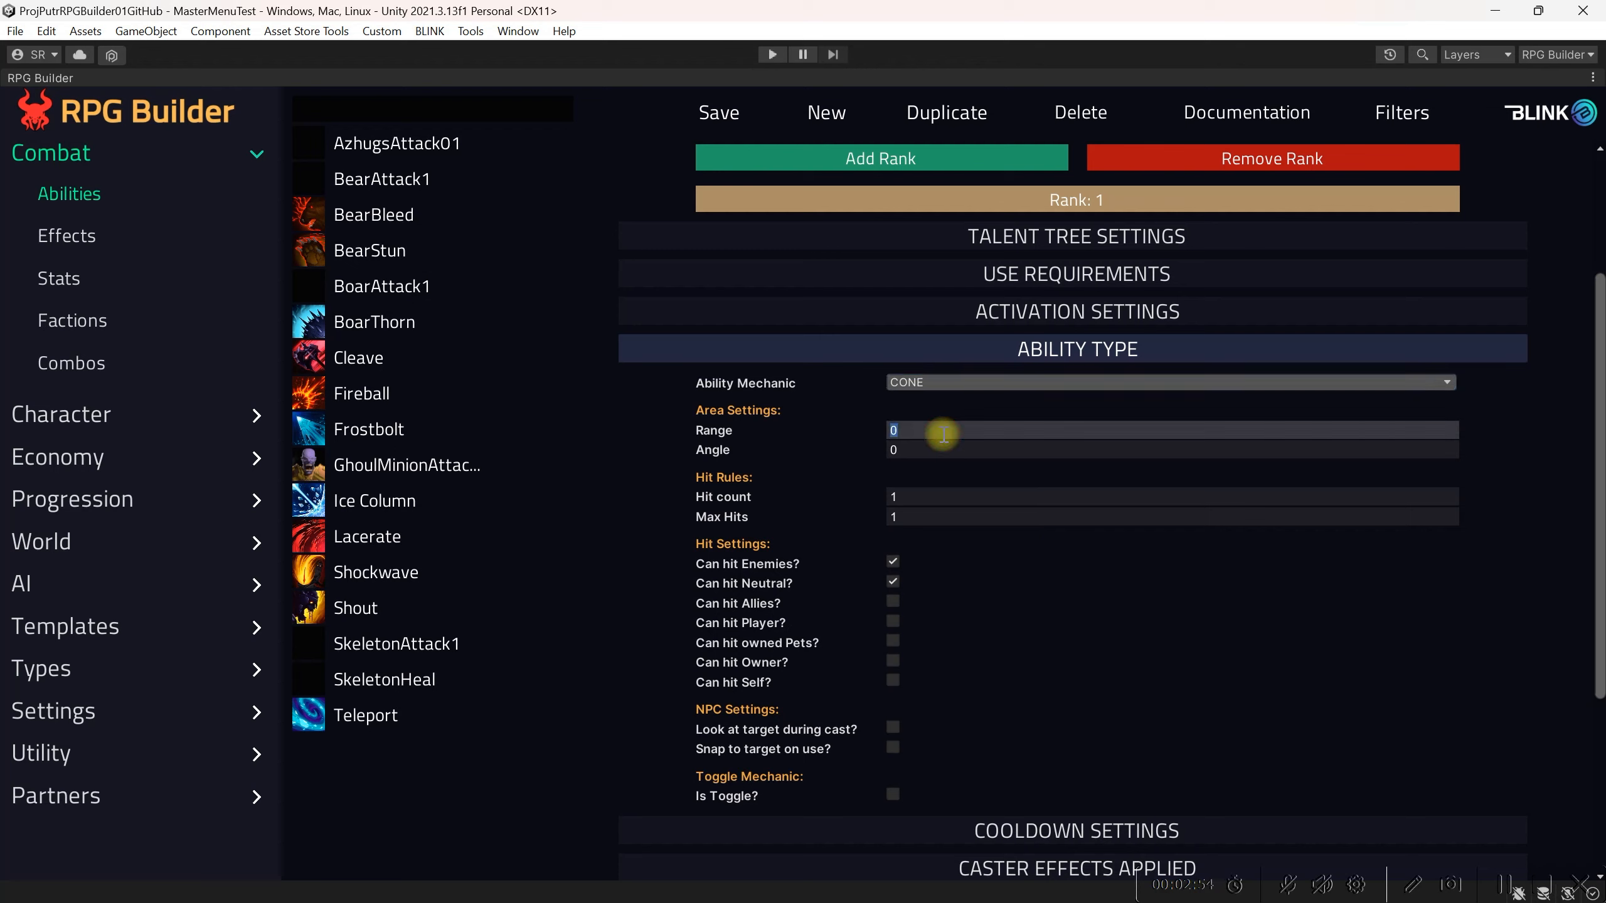
text(5)
click(951, 450)
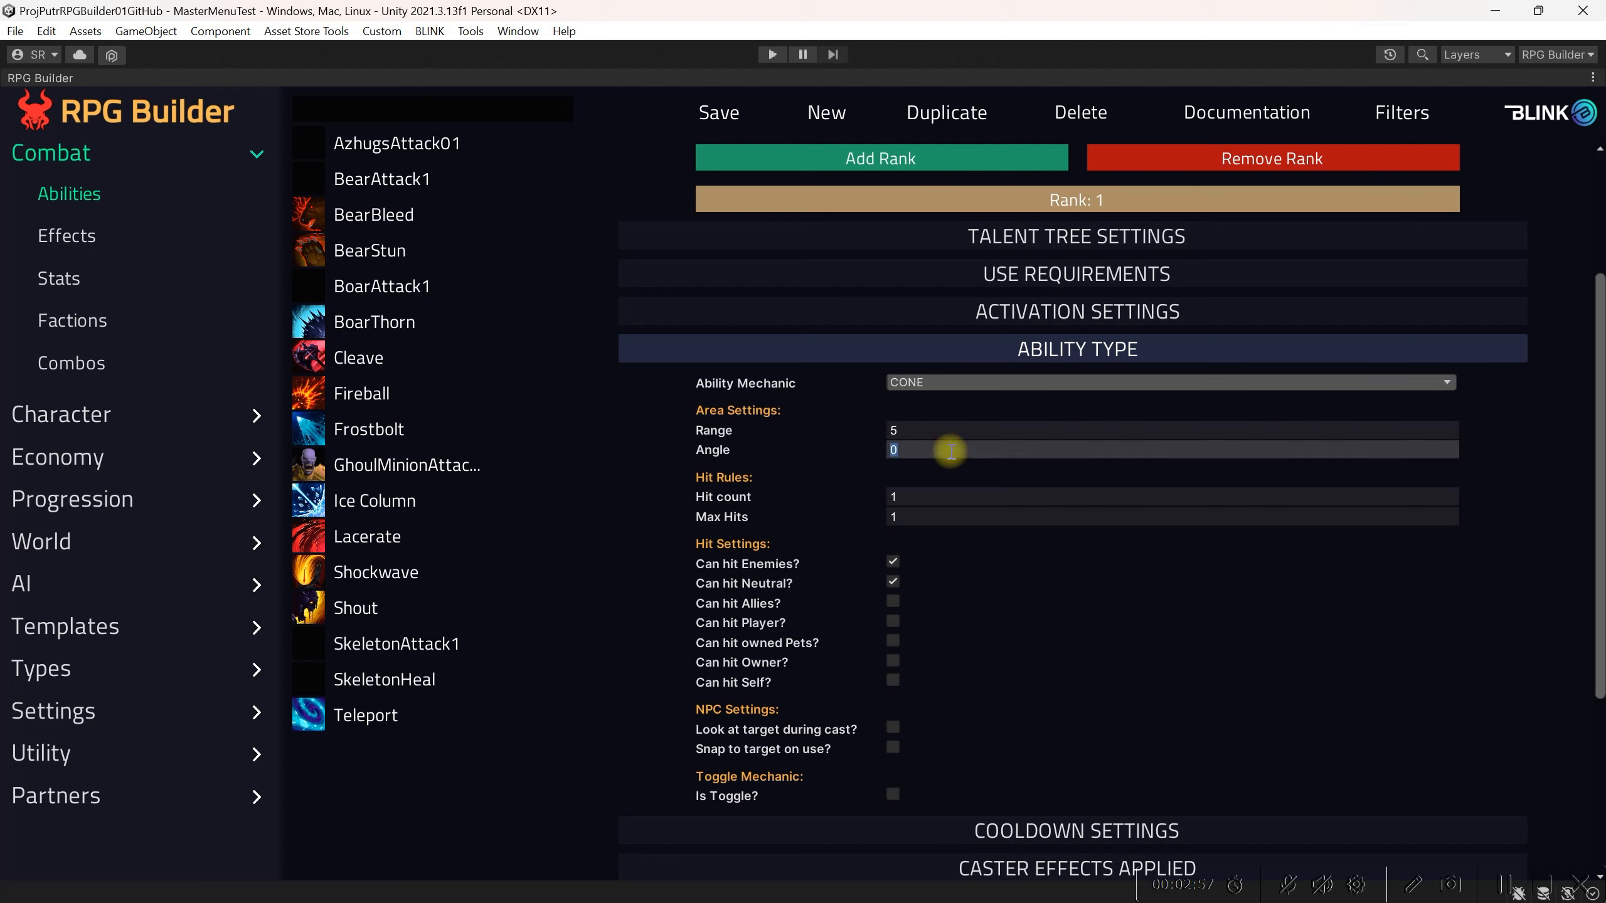
click(951, 431)
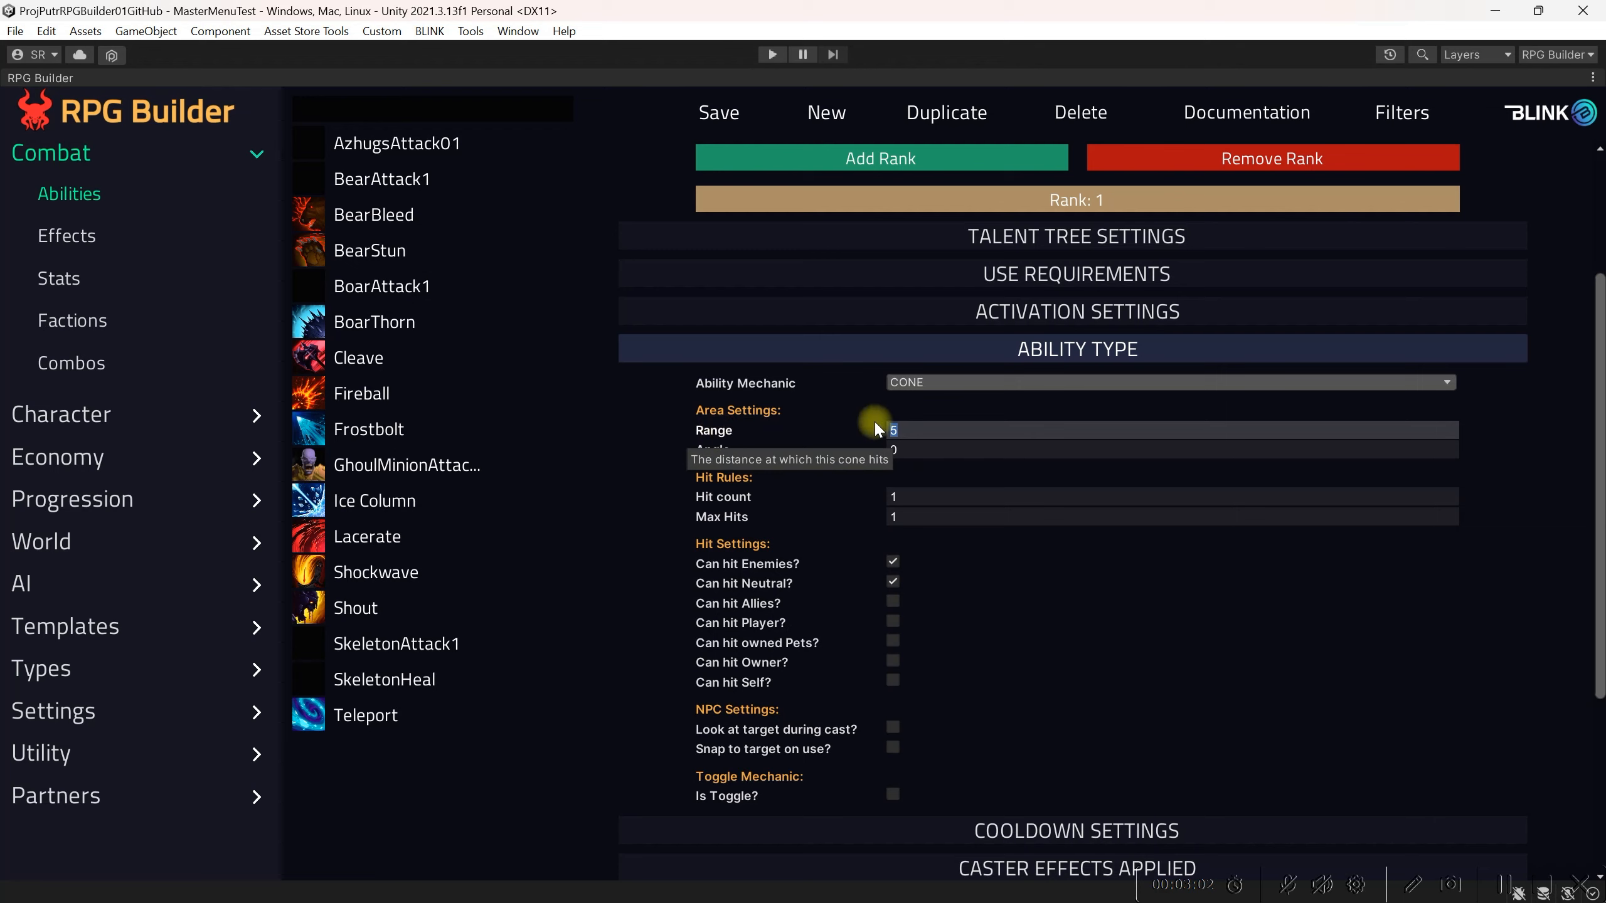
click(947, 451)
text(80)
key(Return)
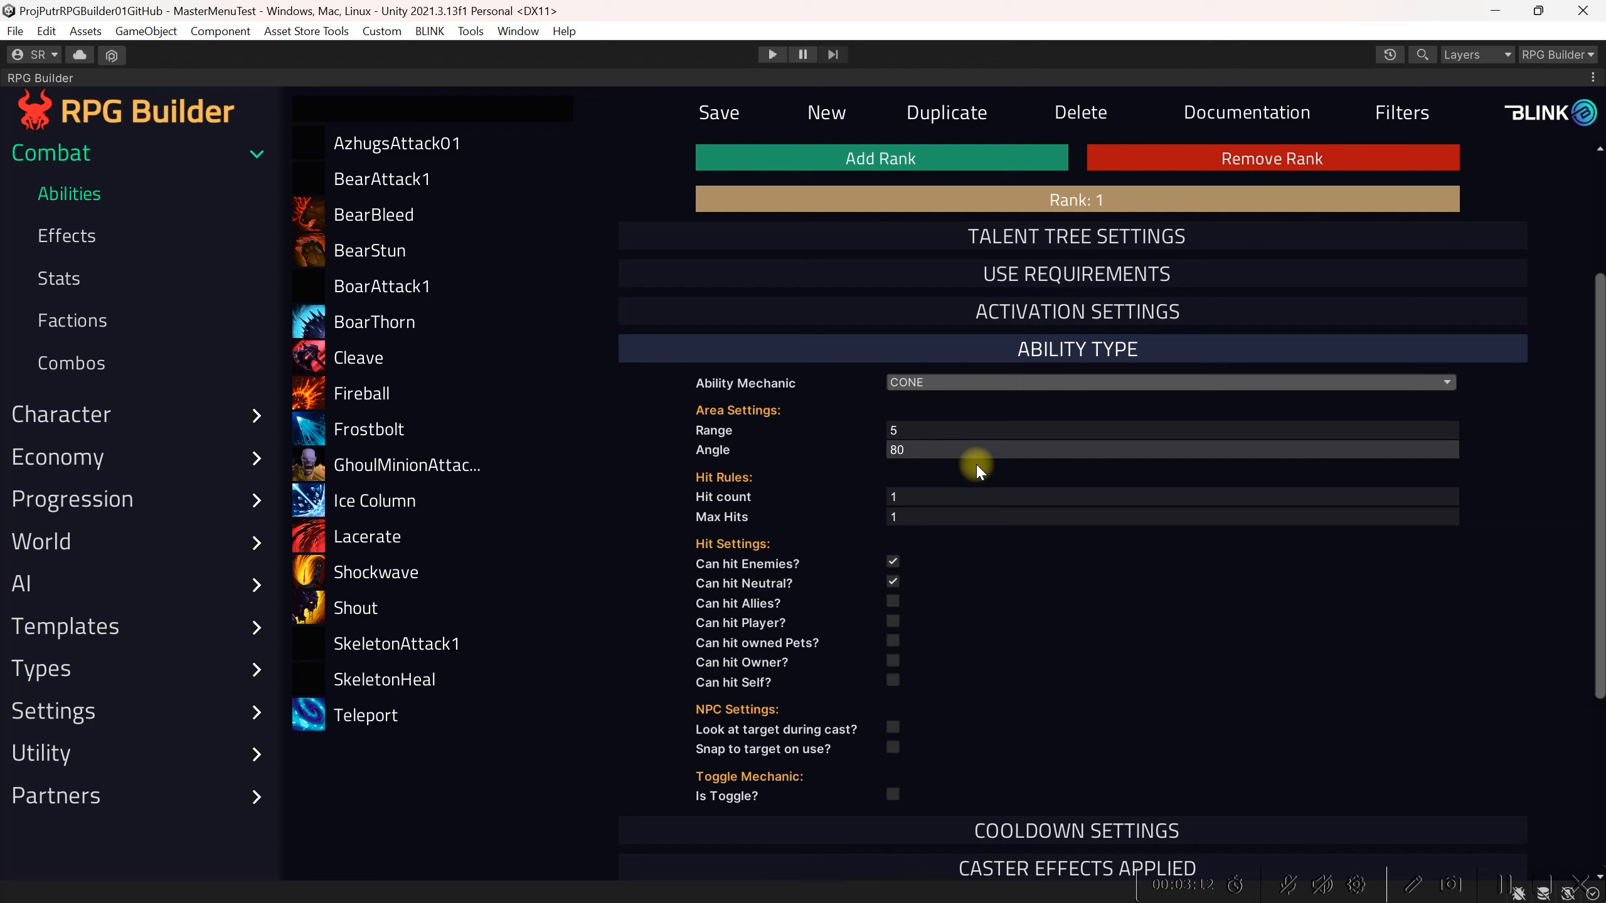
Step: Set the ability's Max Hits to 5
click(907, 516)
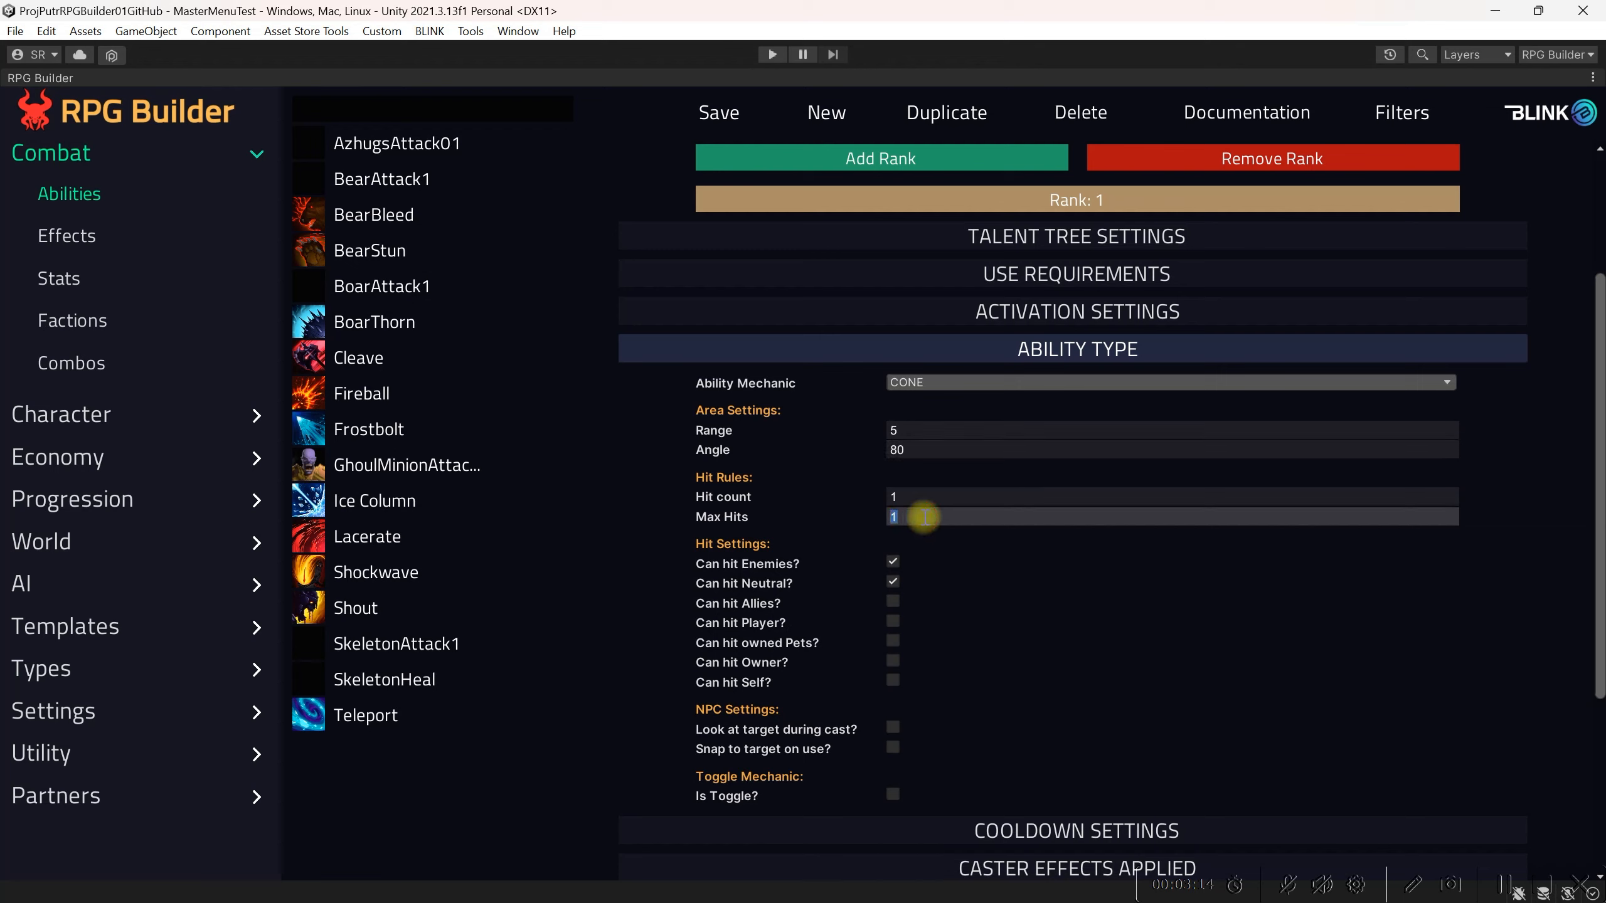
text(5)
key(Return)
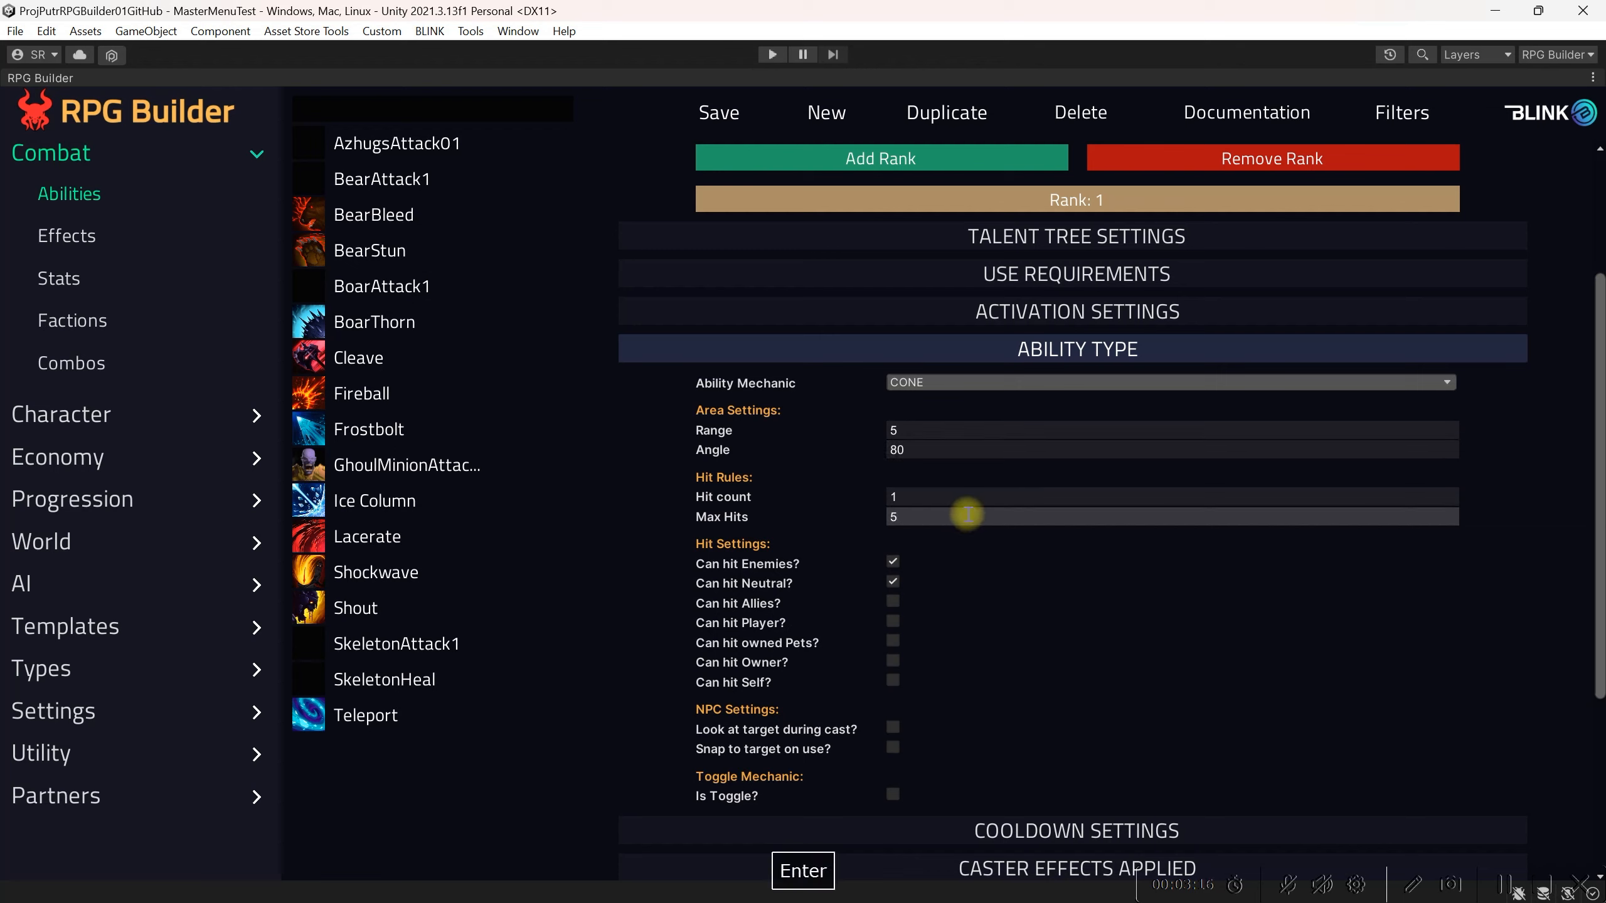
mouse_move(750, 517)
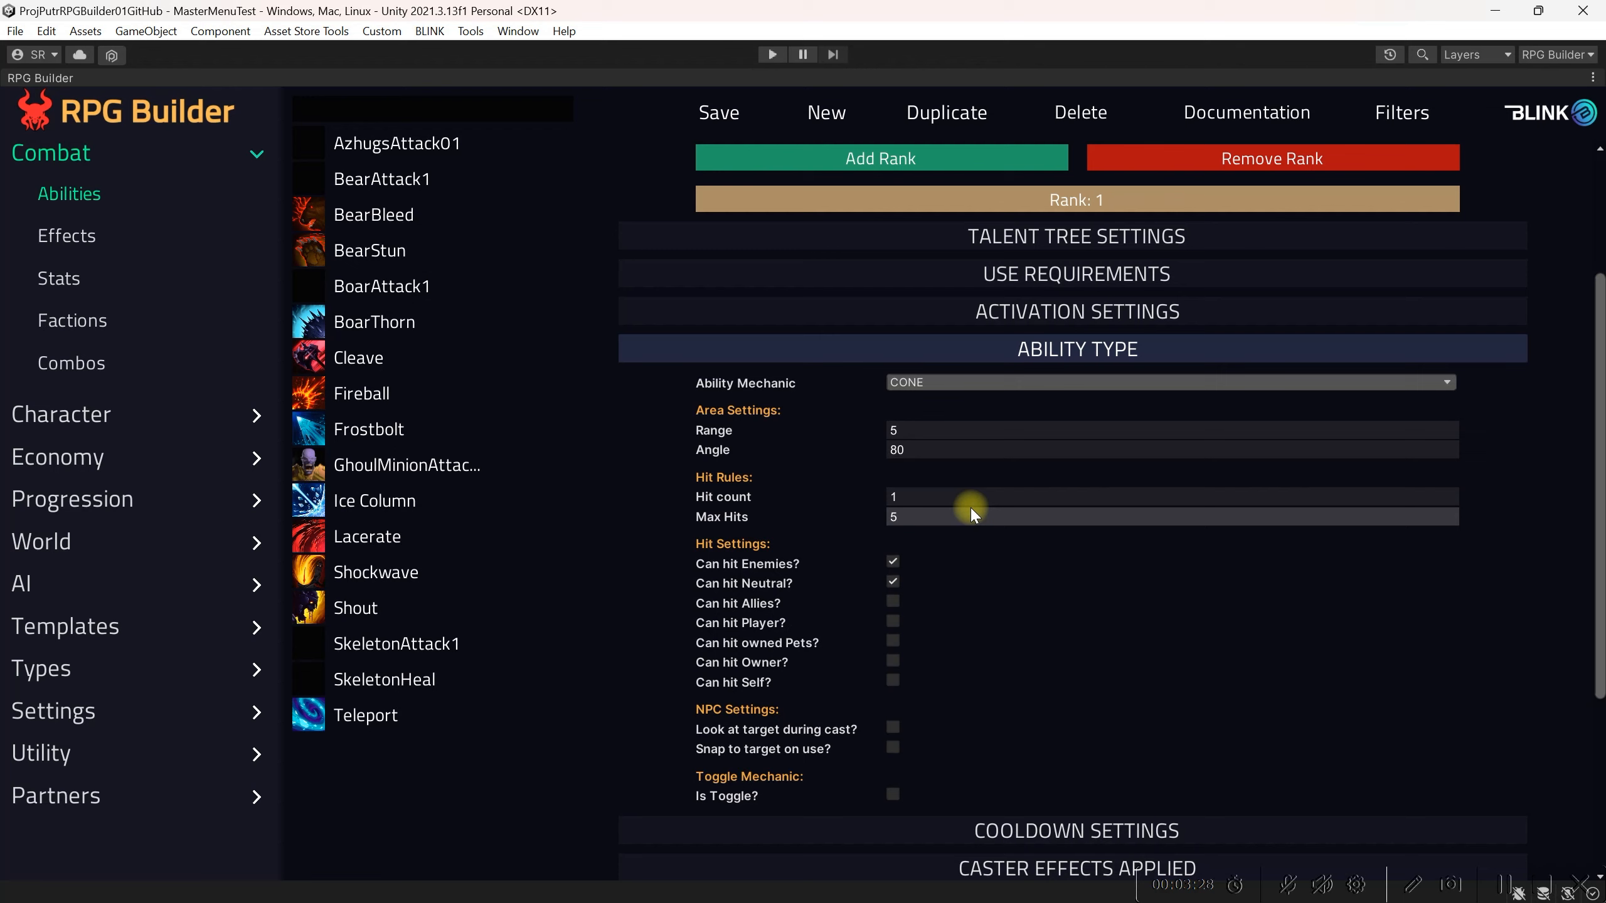
Step: Allow the ability to hit the player and enable snapping to target on use
click(893, 621)
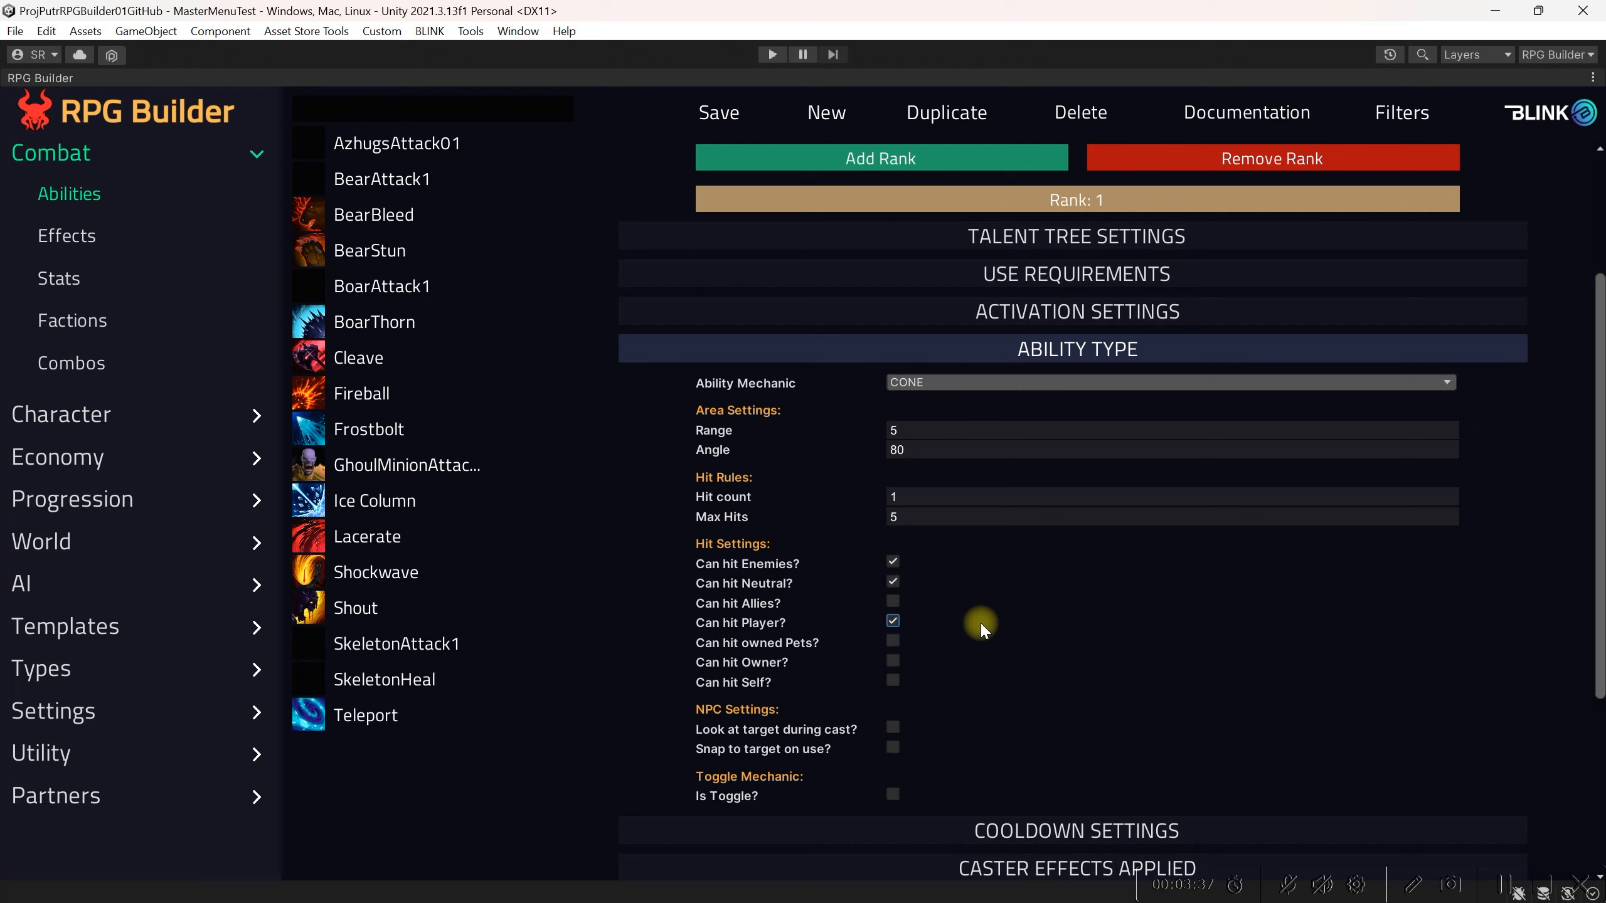
scroll(980, 621, down, 2)
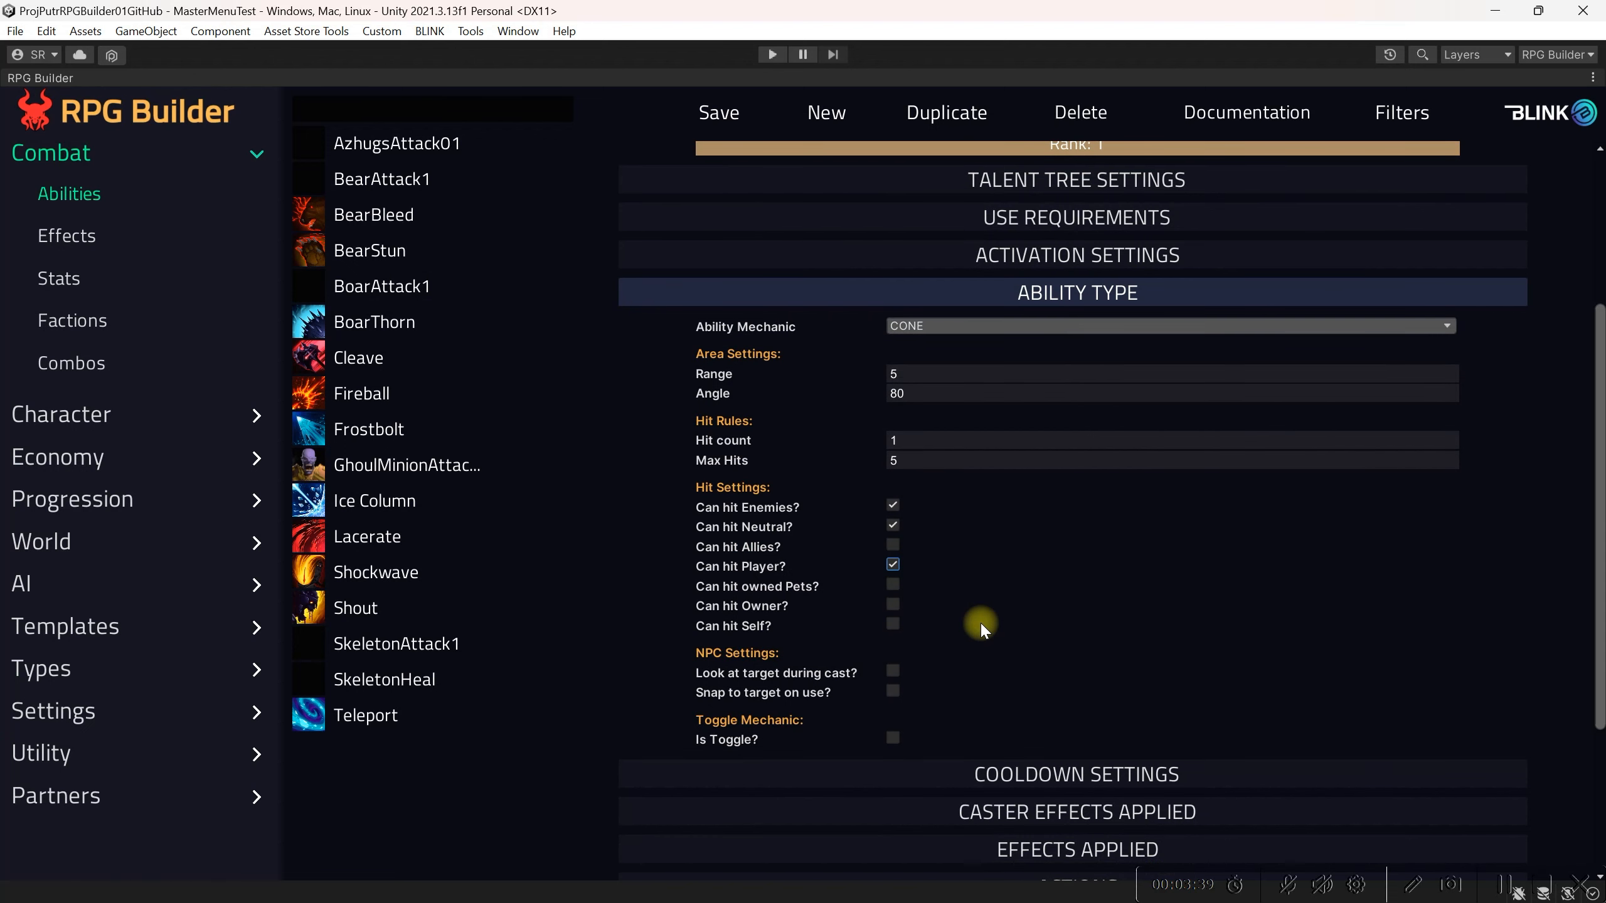
click(892, 692)
Step: Set the cooldown to 3, enable Start GCD, and save the ability
click(1059, 772)
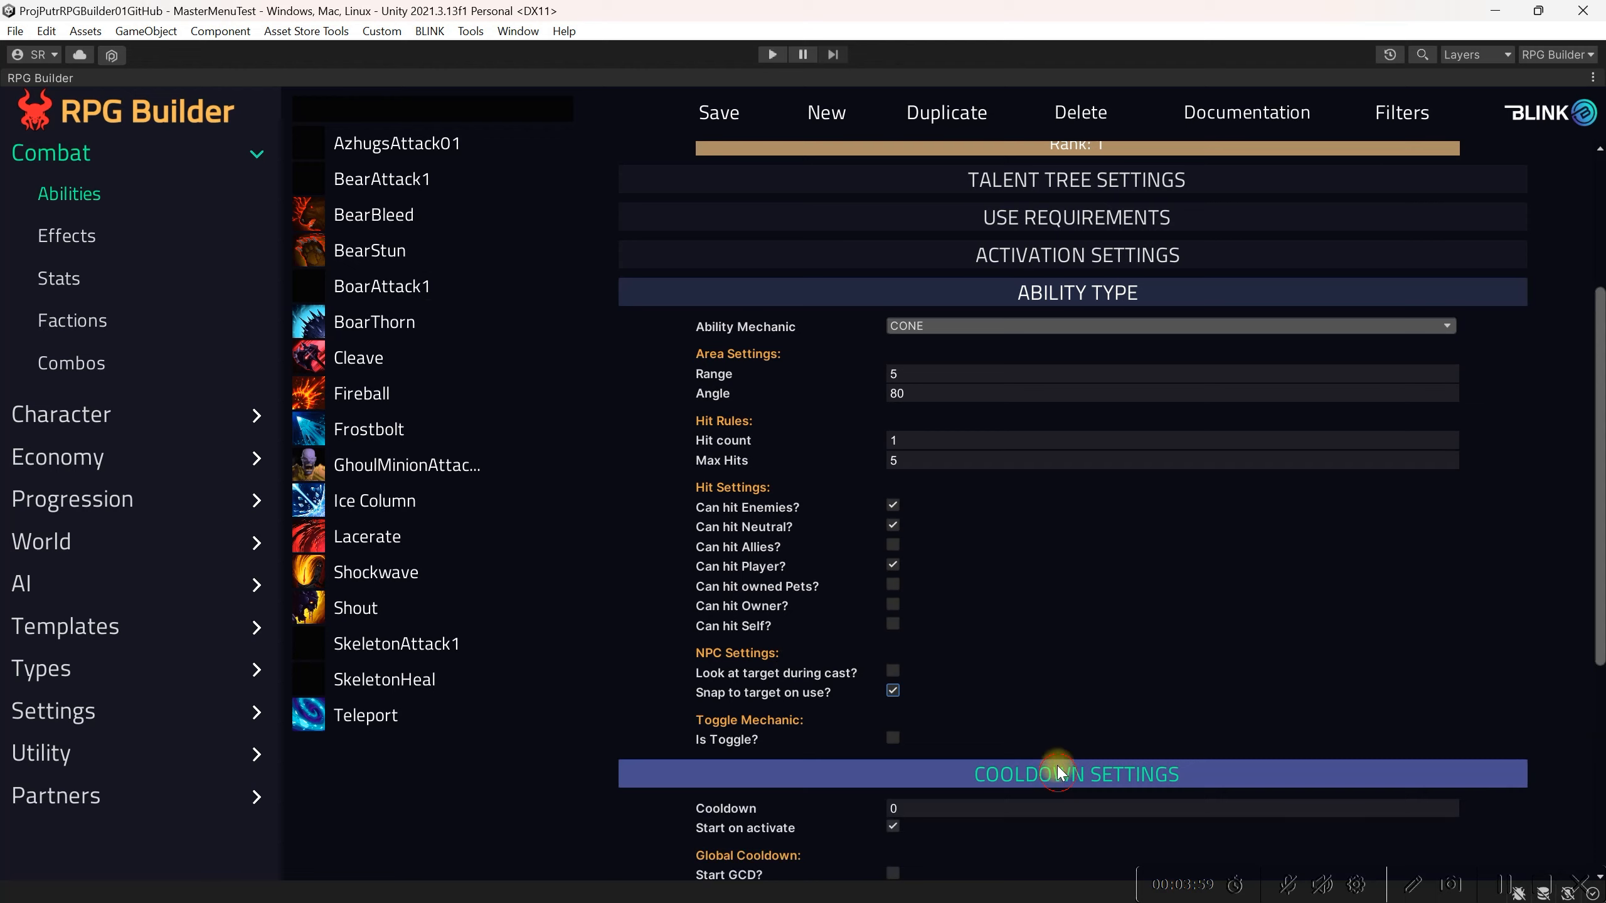
scroll(1045, 716, down, 4)
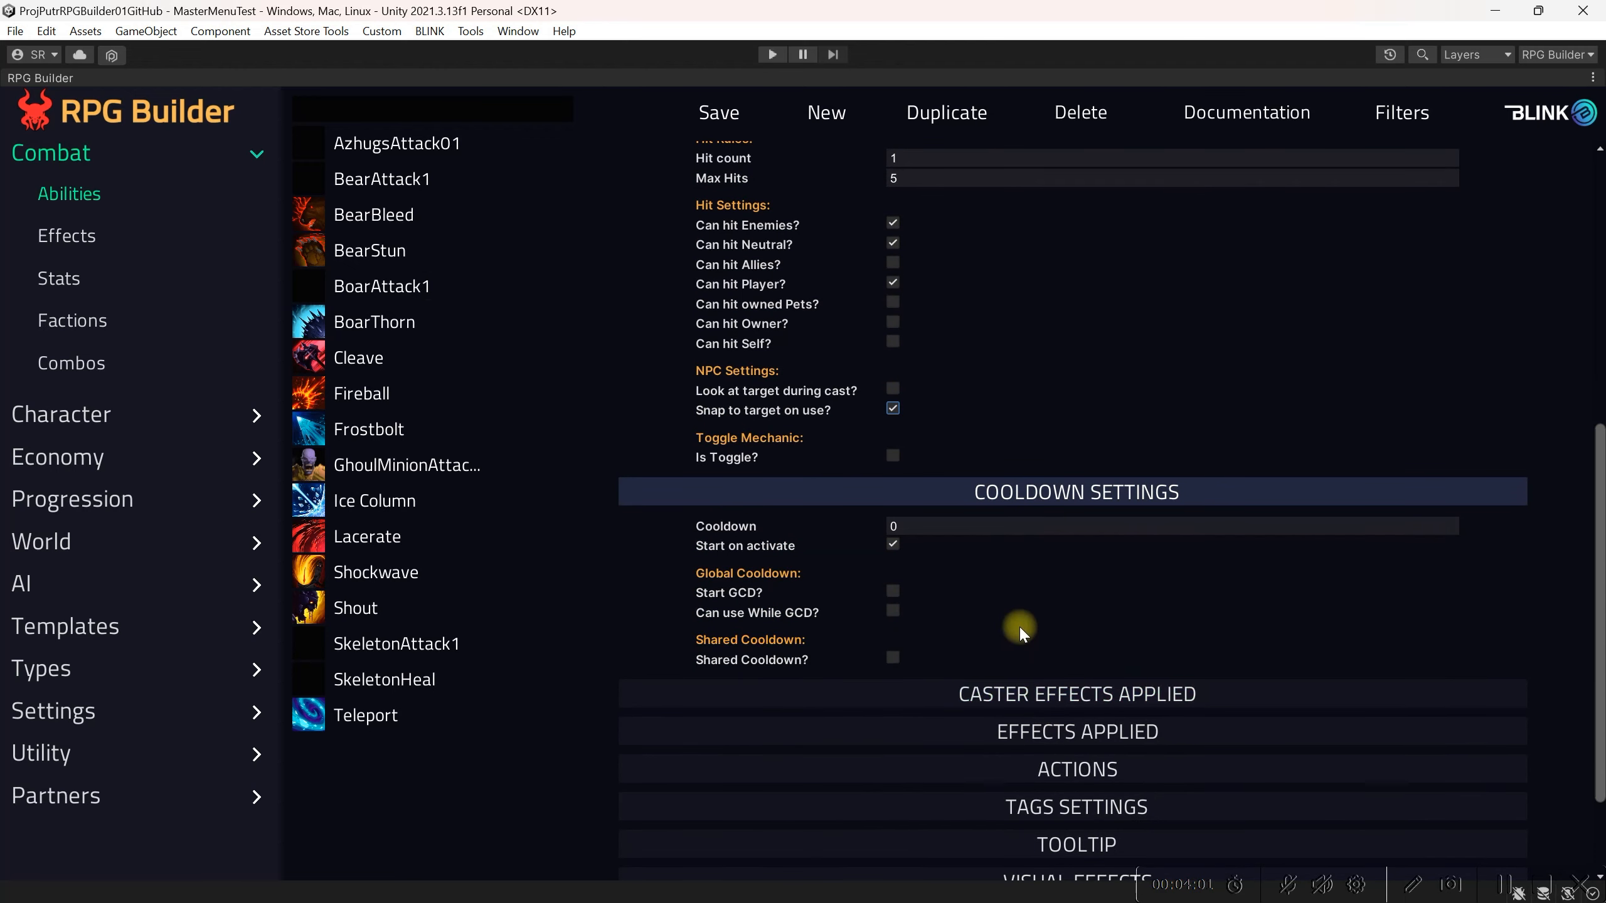
click(939, 526)
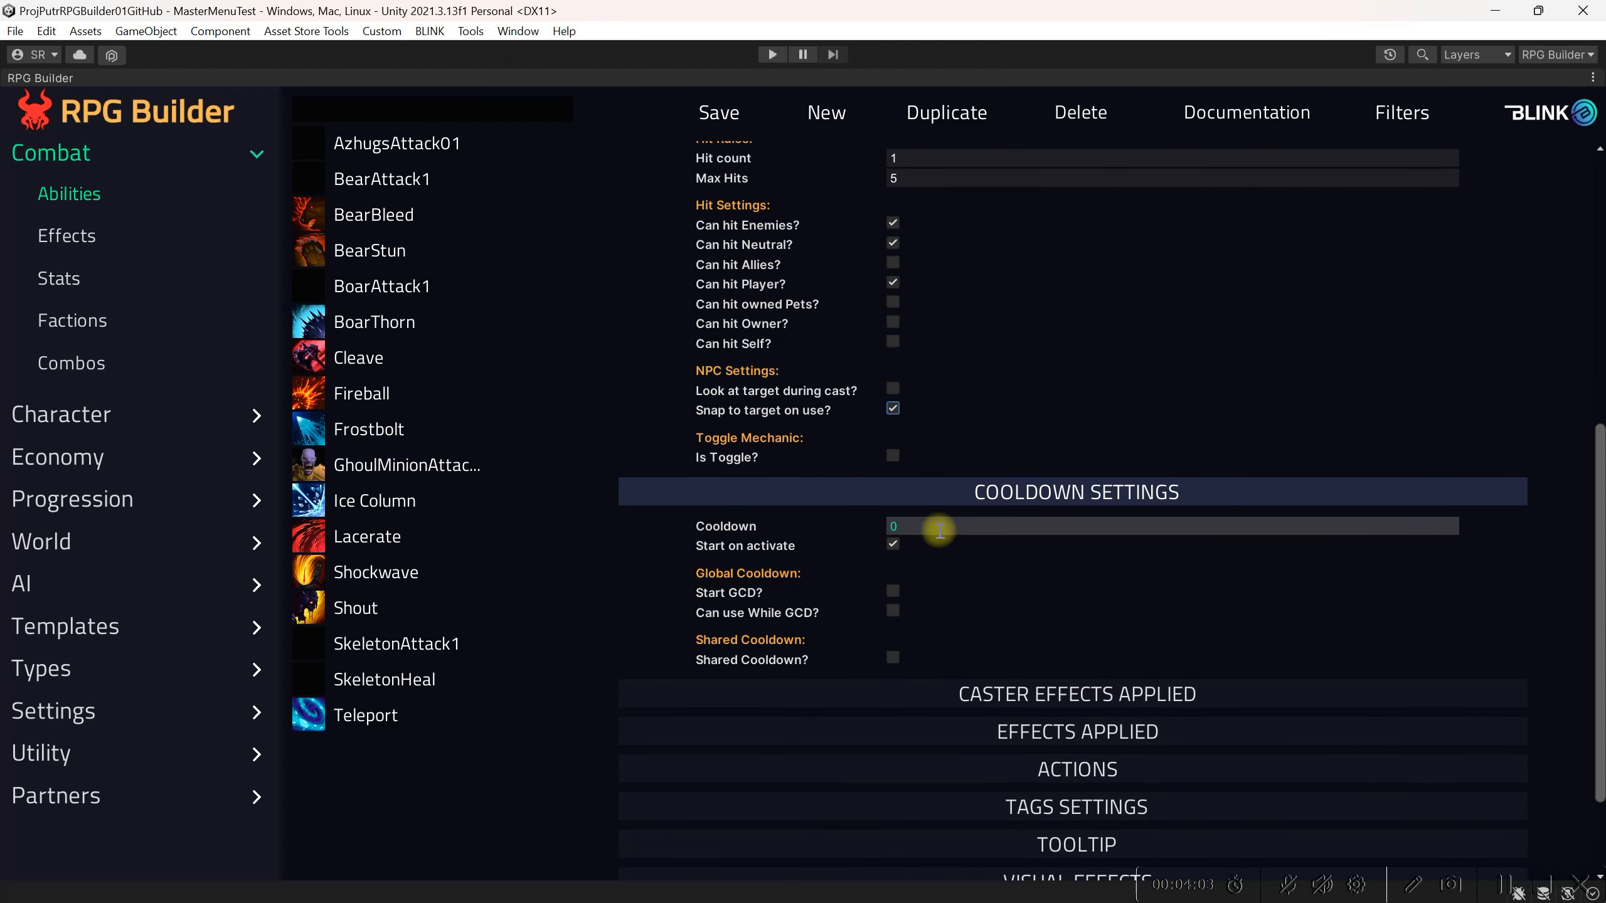
text(3)
key(Return)
click(893, 590)
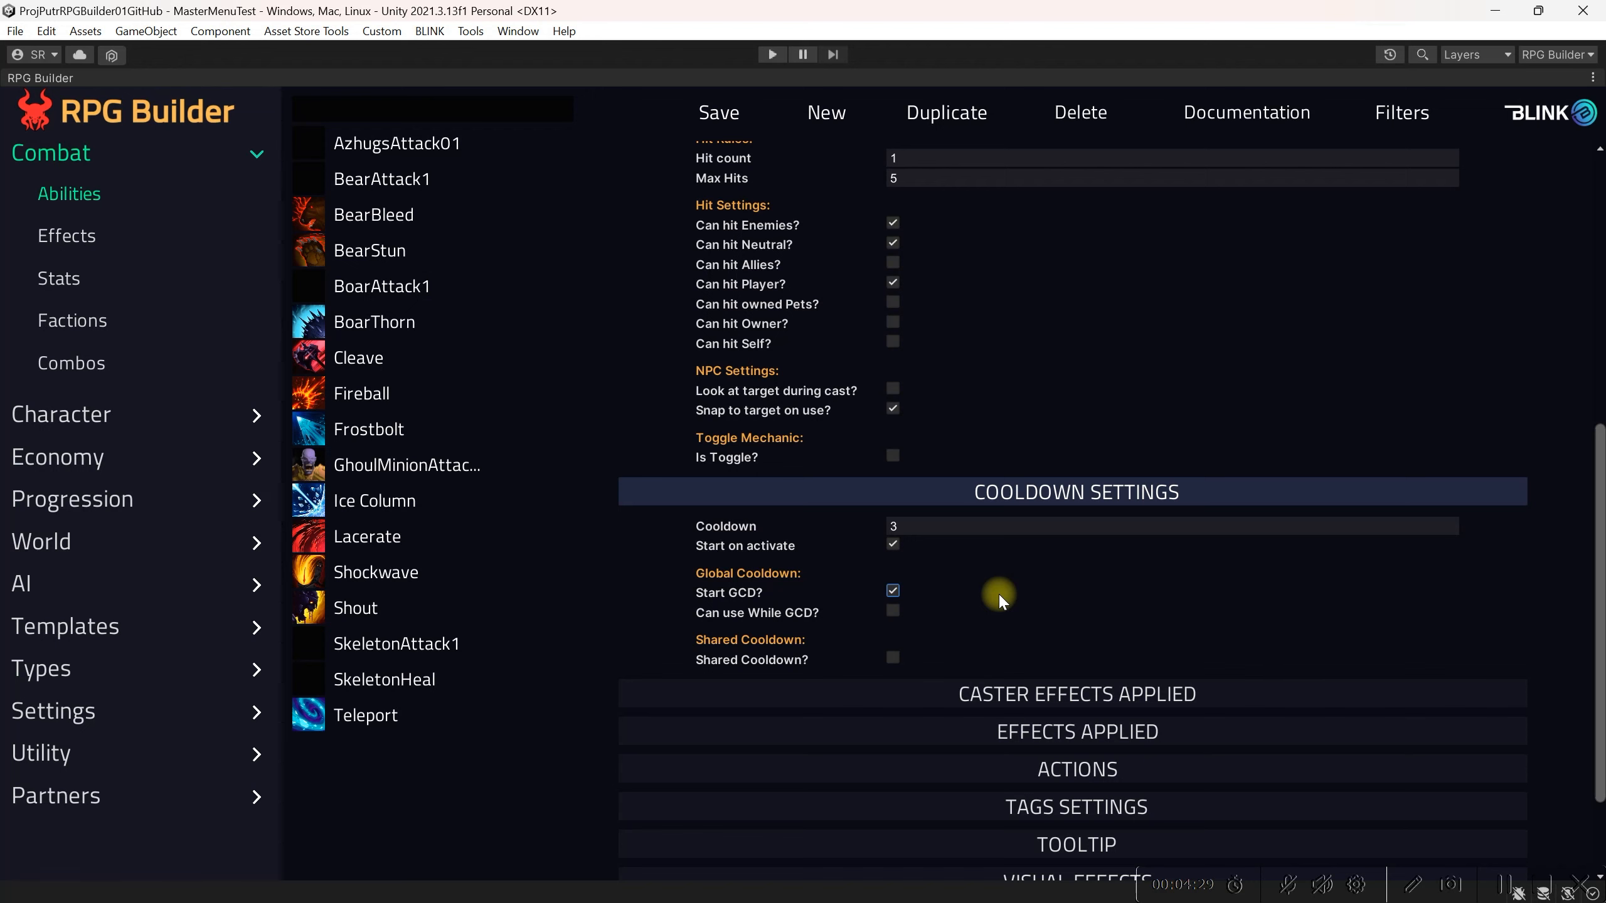
click(720, 115)
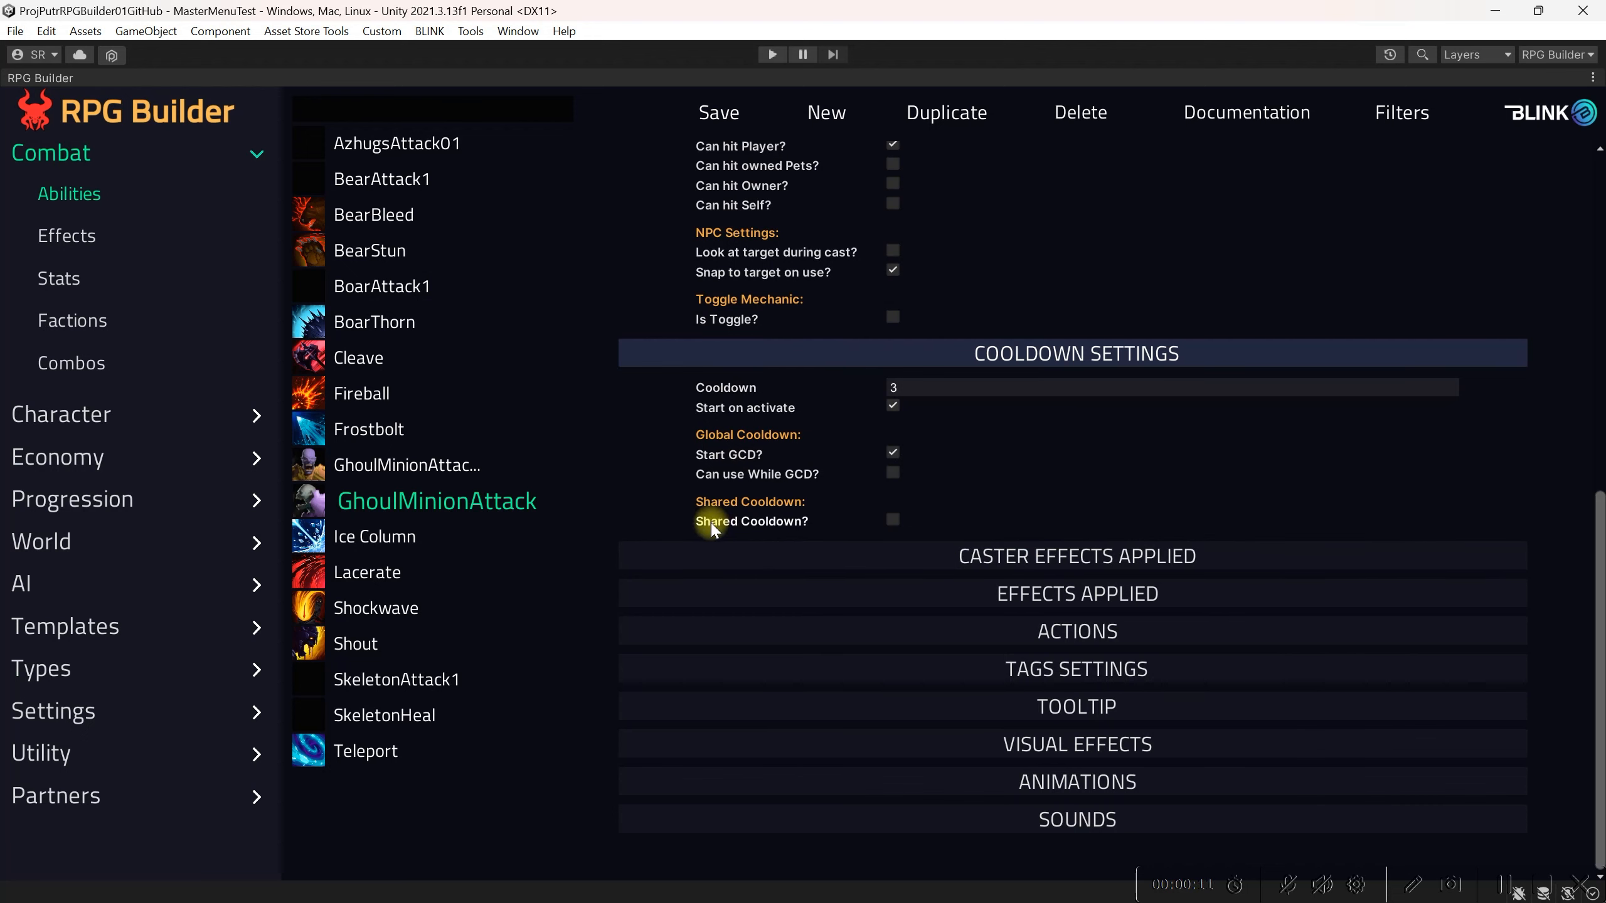
Step: Create a new effect with name and display name GhoulMinionAttack
click(90, 238)
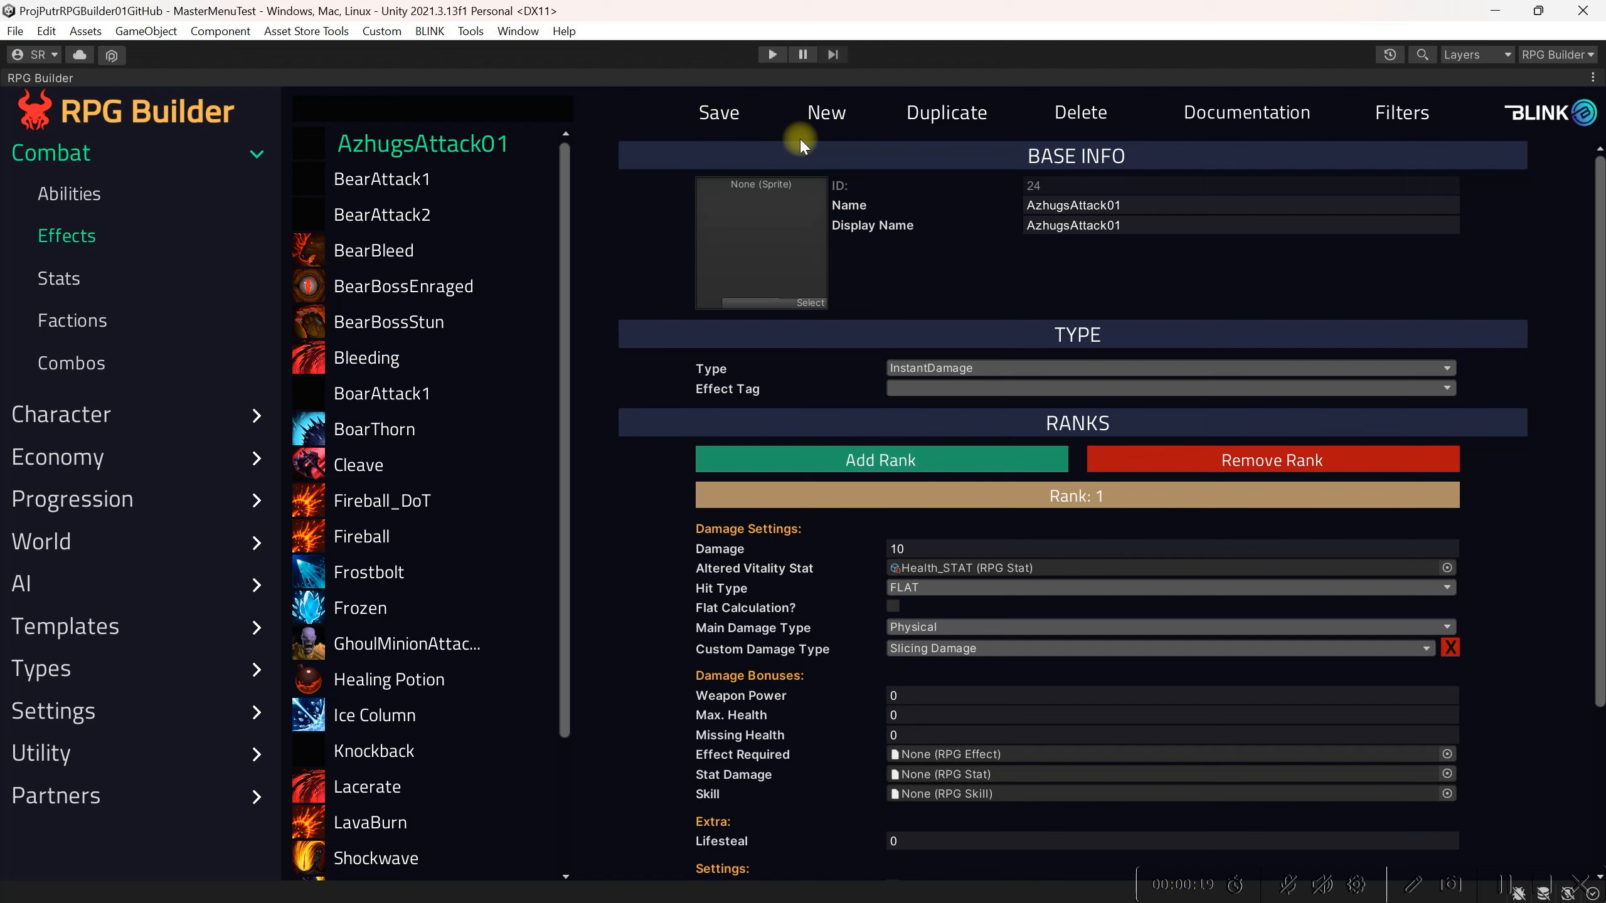
click(821, 114)
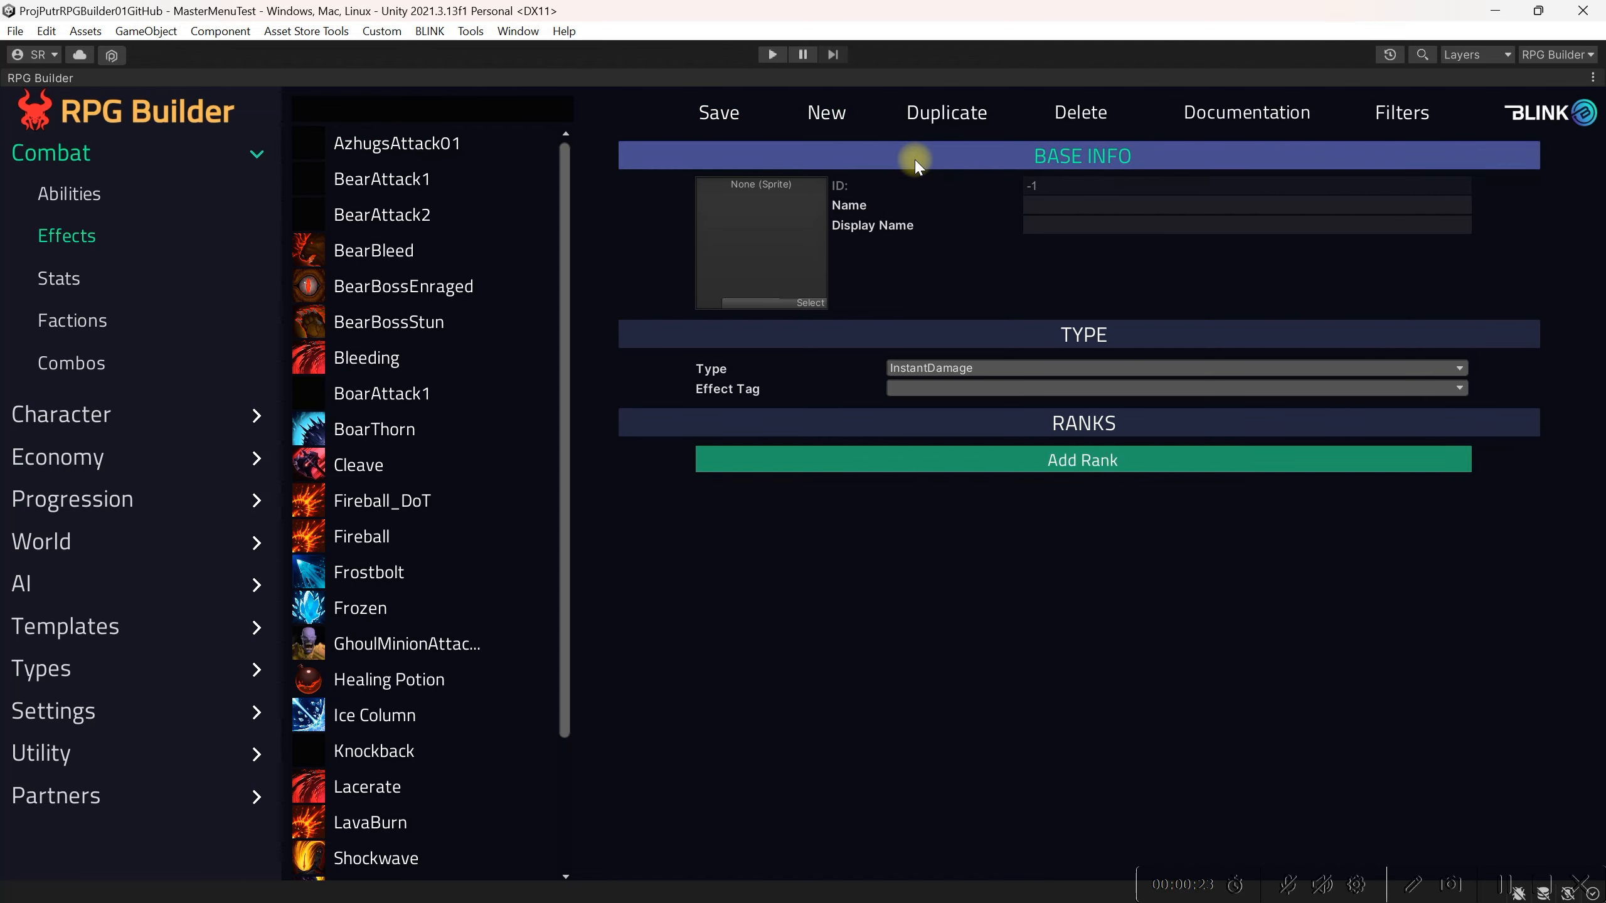
click(1077, 204)
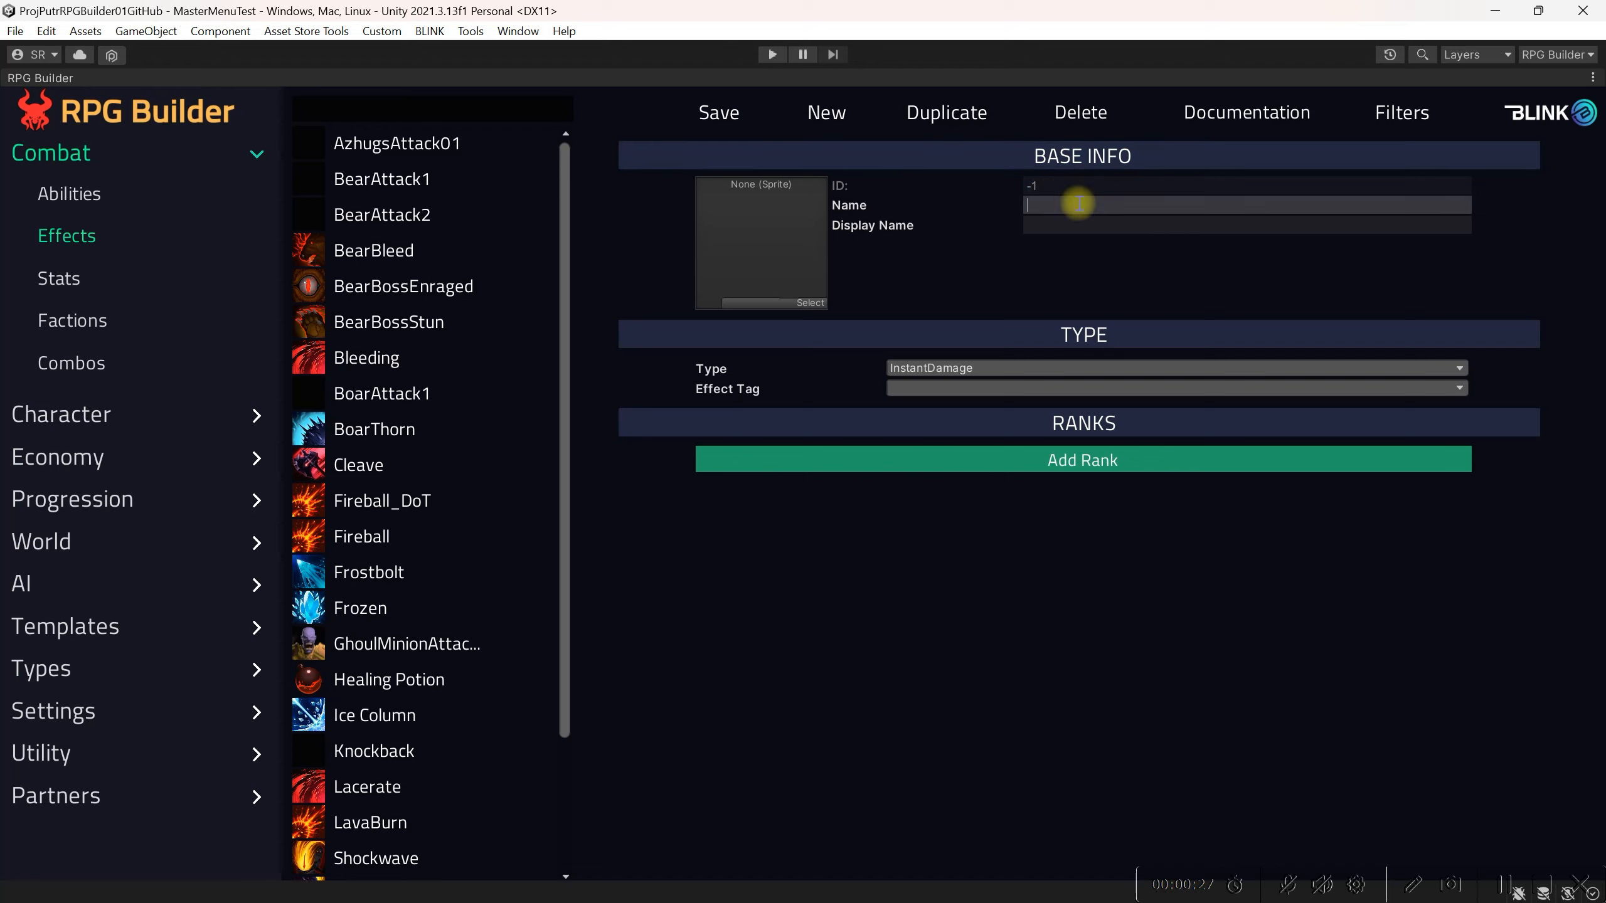
text(GhoulMinionAttack)
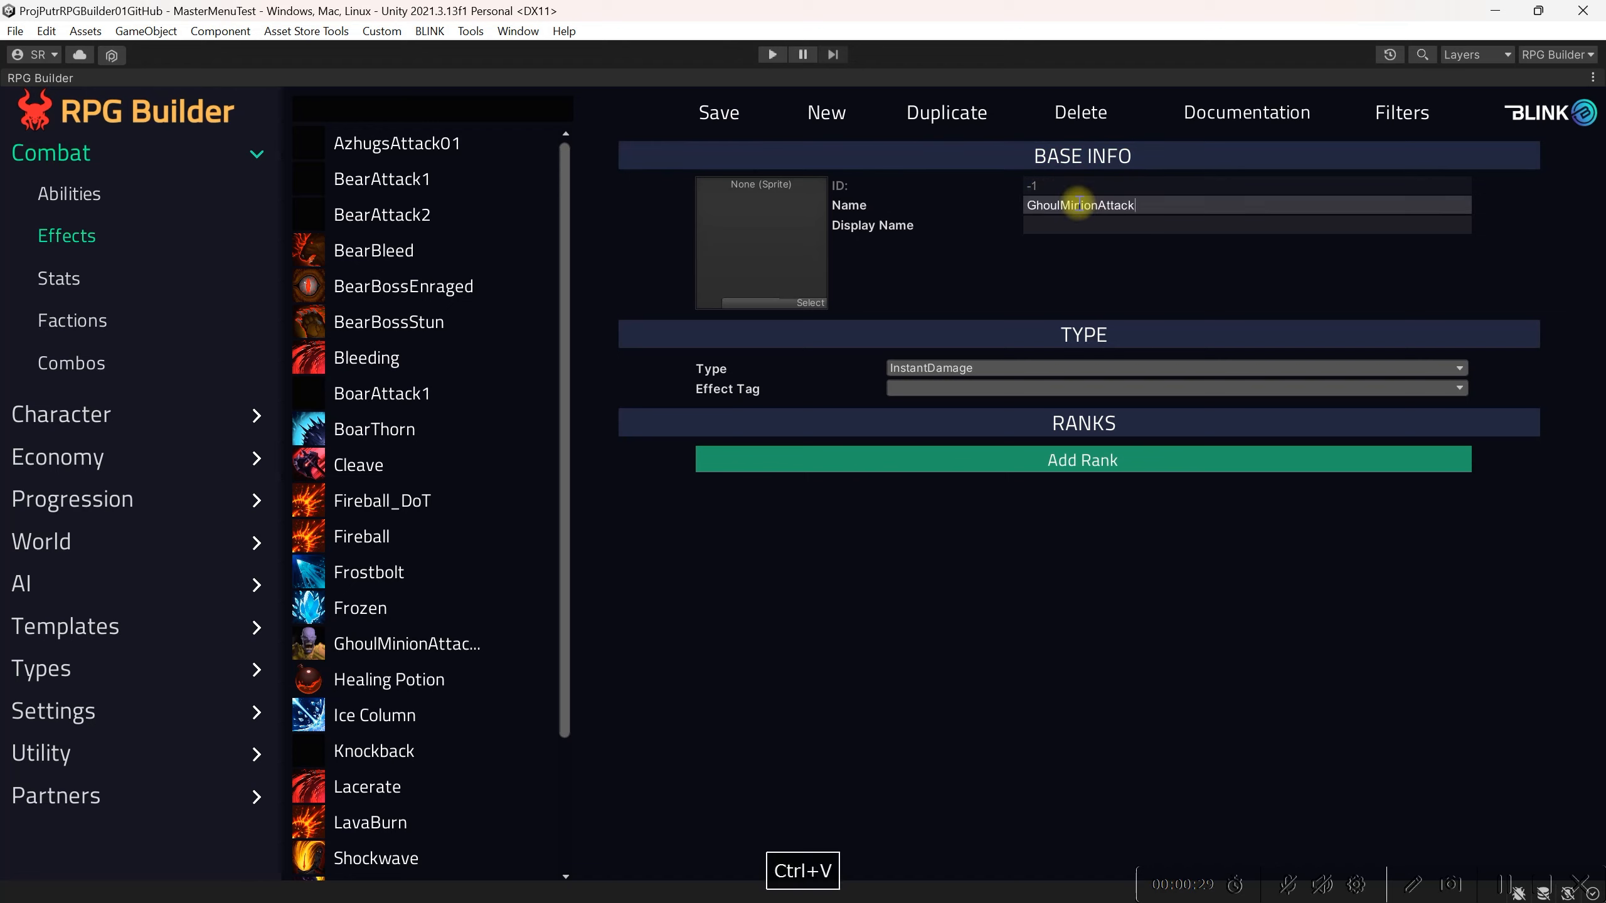
click(1082, 222)
text(GhoulMinionAttack)
click(1083, 207)
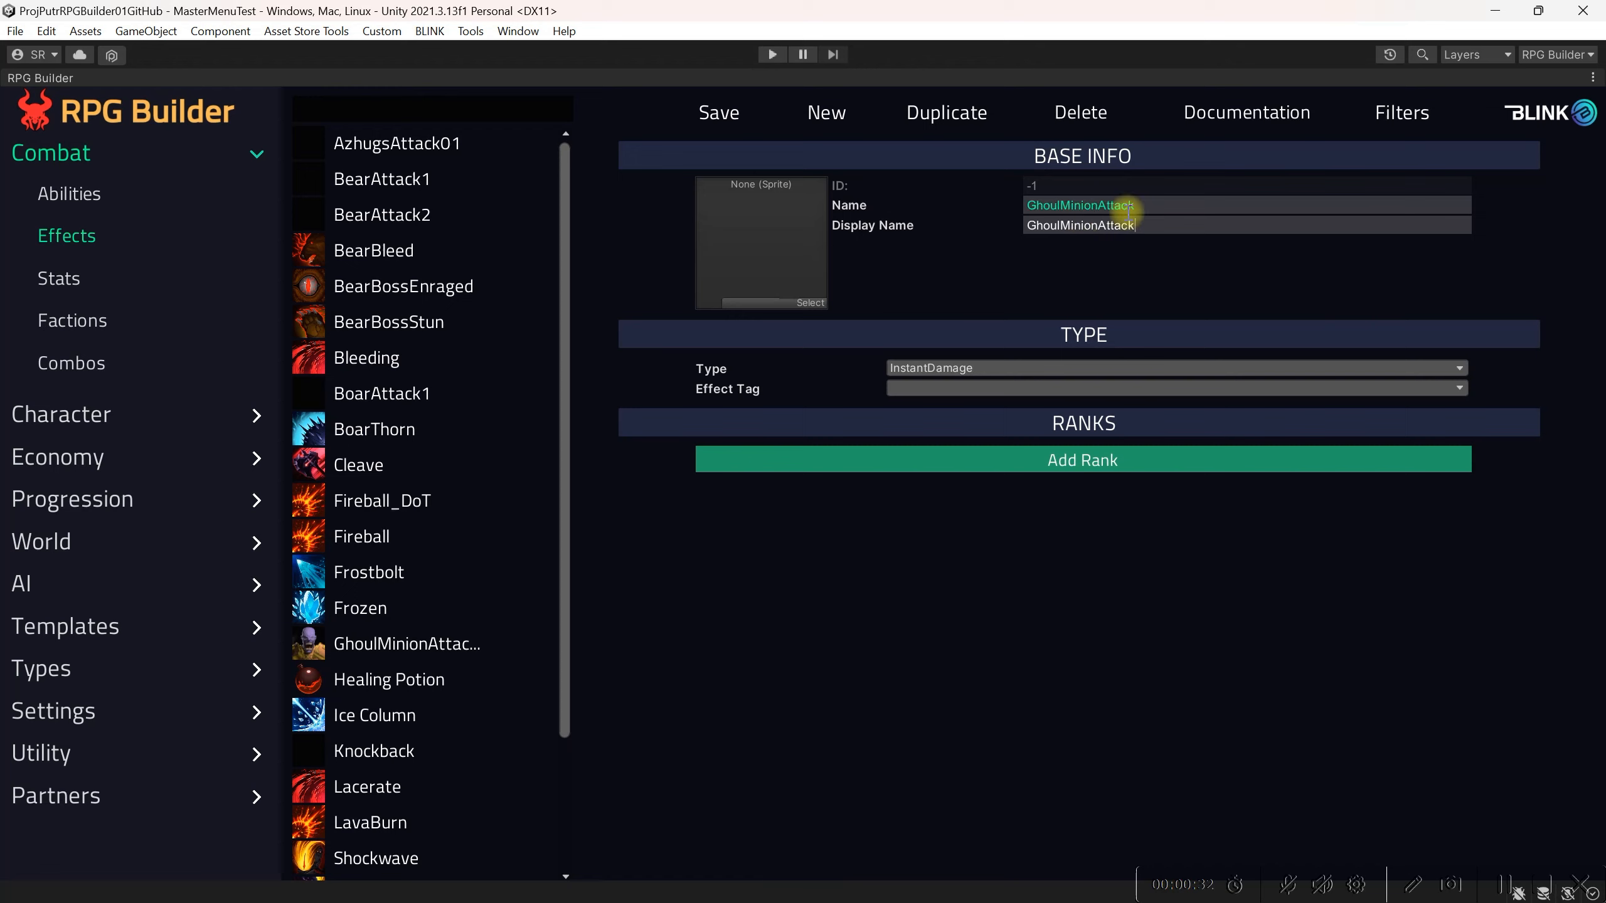
click(1083, 226)
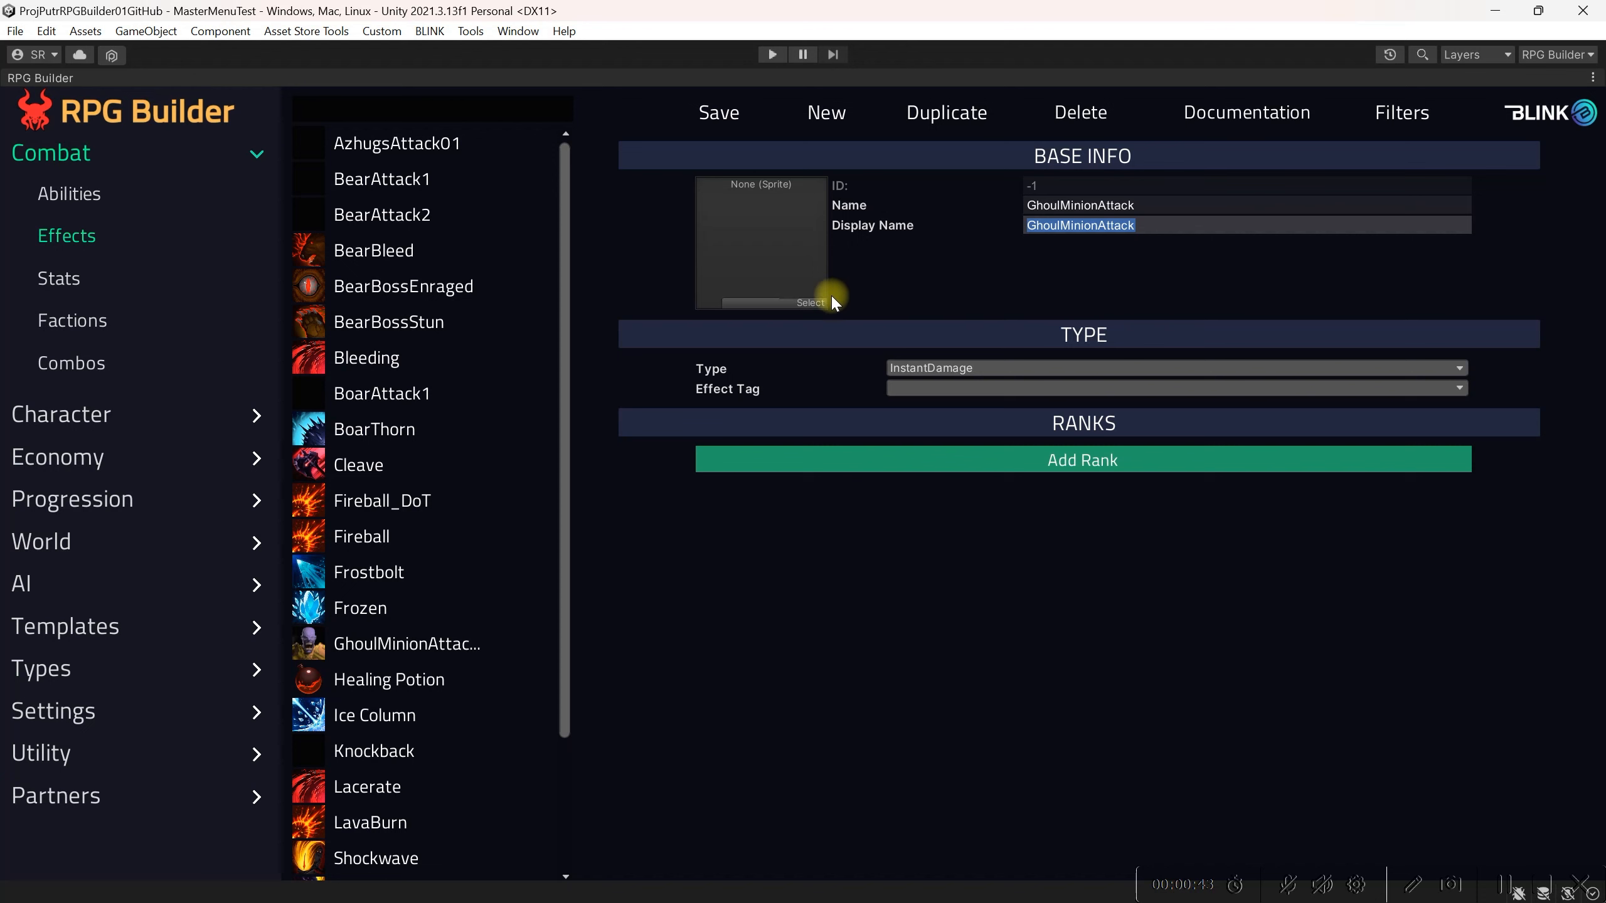
Step: Set the effect's icon to the Undead1 sprite
click(815, 302)
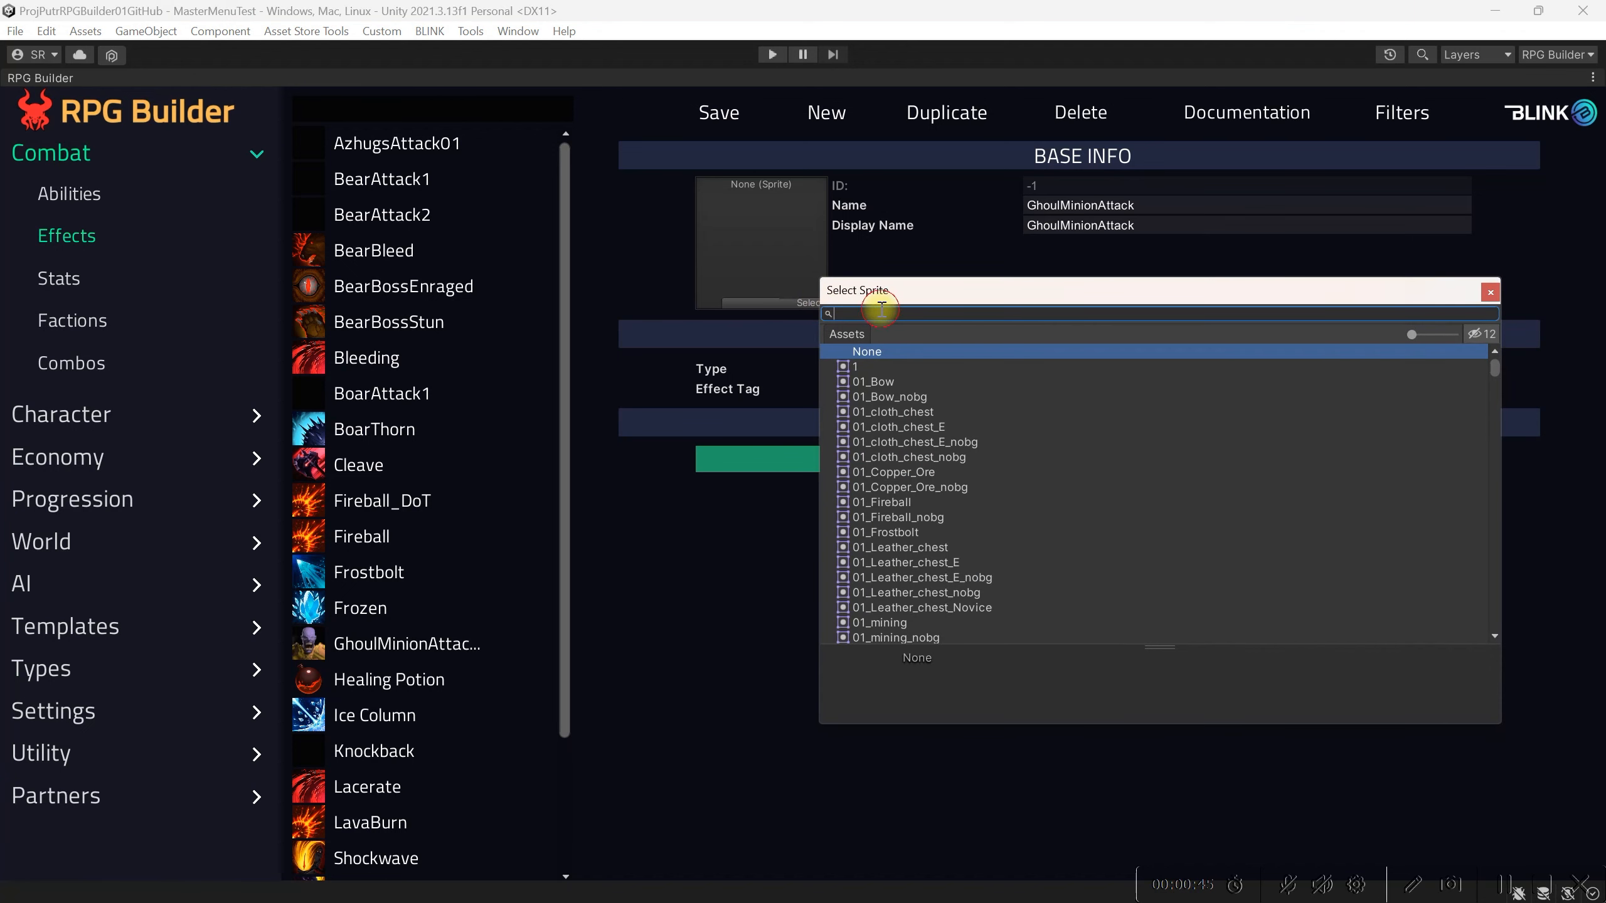
text(undea)
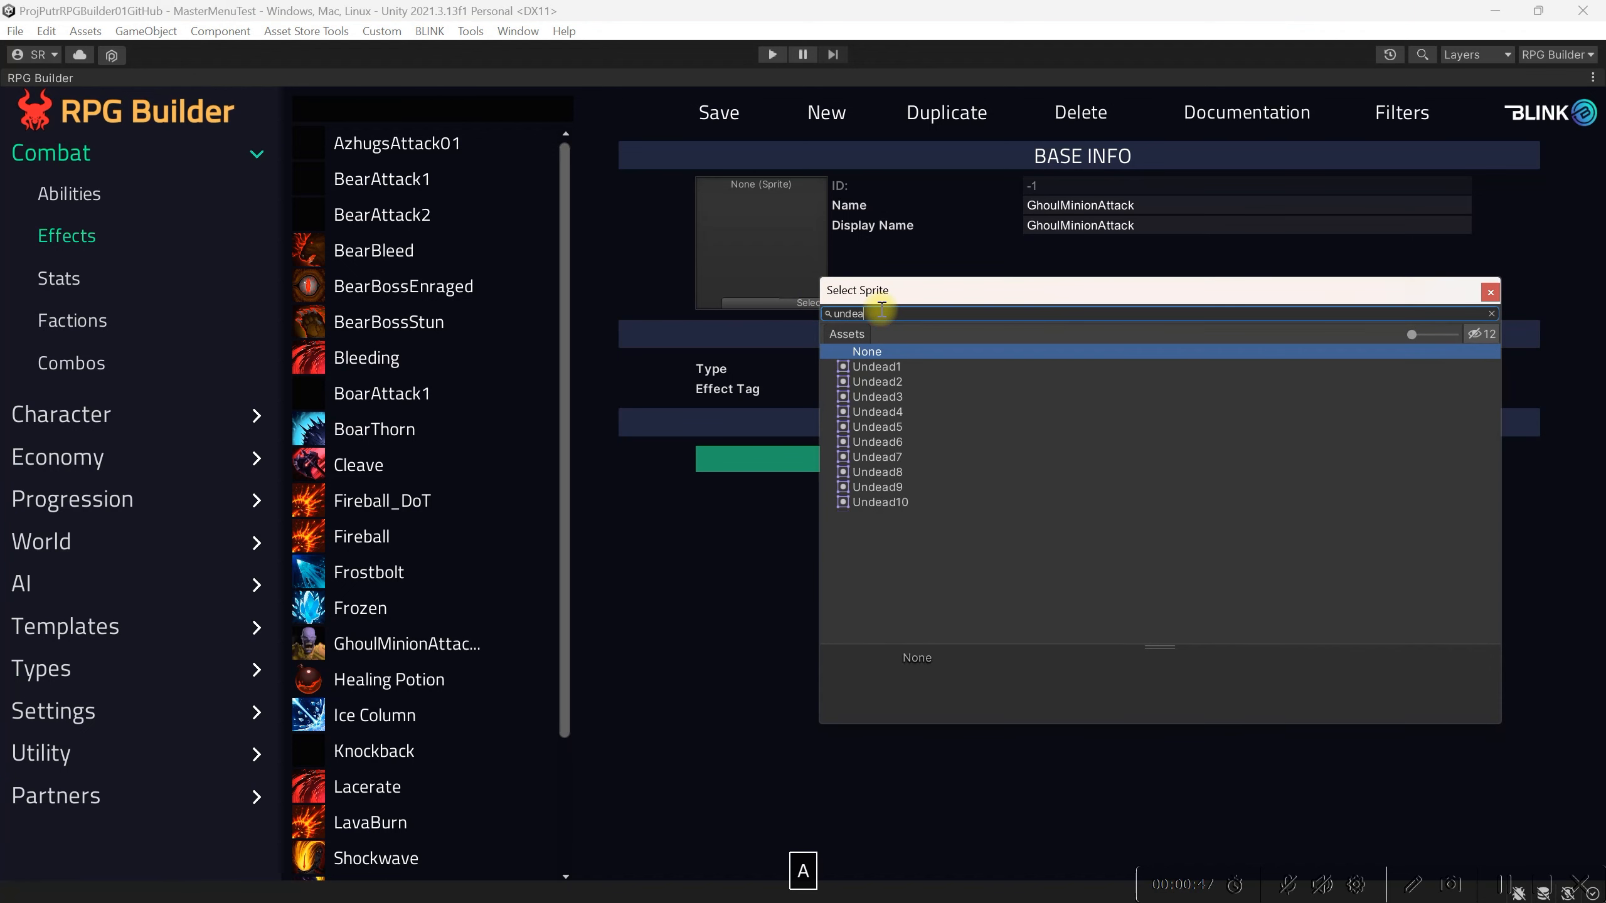
click(877, 366)
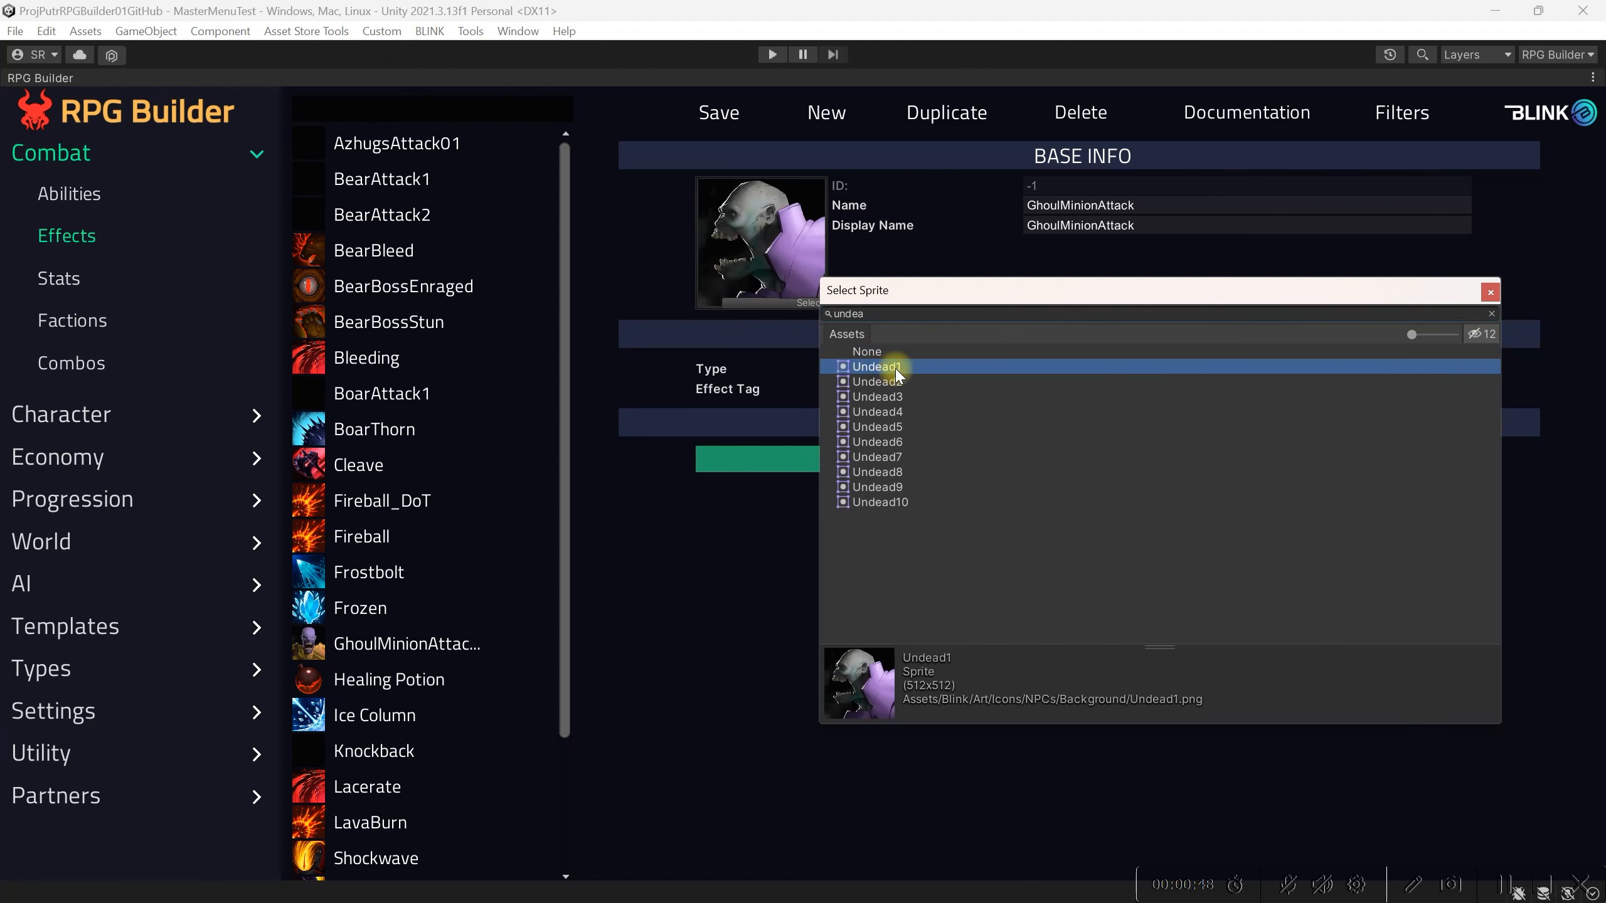
click(1489, 293)
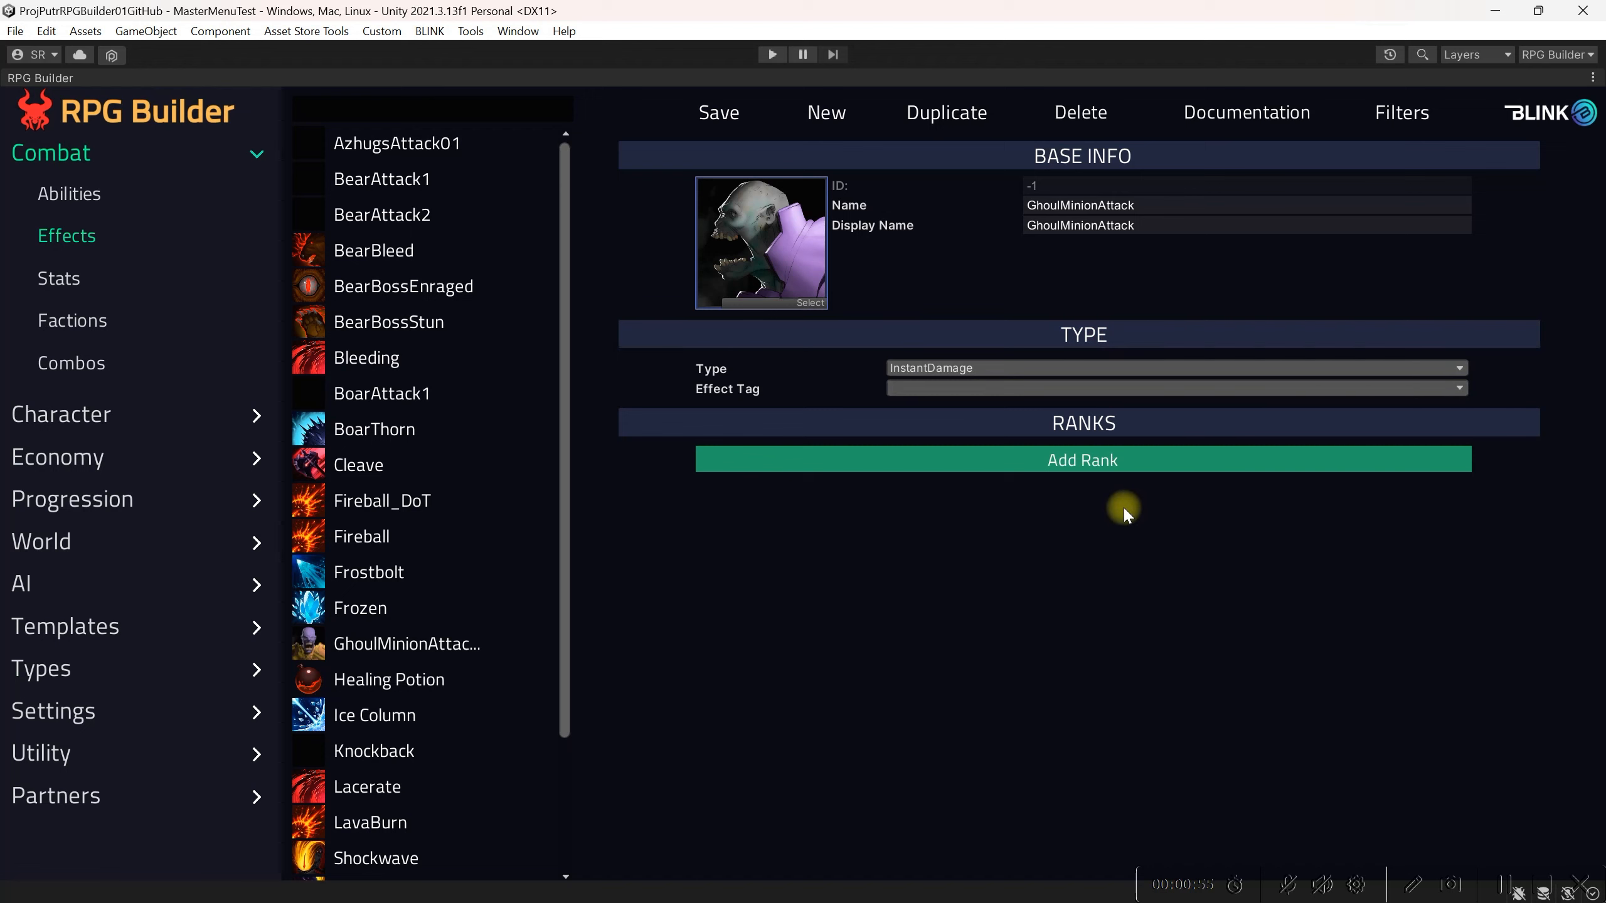
Step: Set the effect type to InstantDamage and add a first rank to the effect
click(1122, 369)
click(1018, 390)
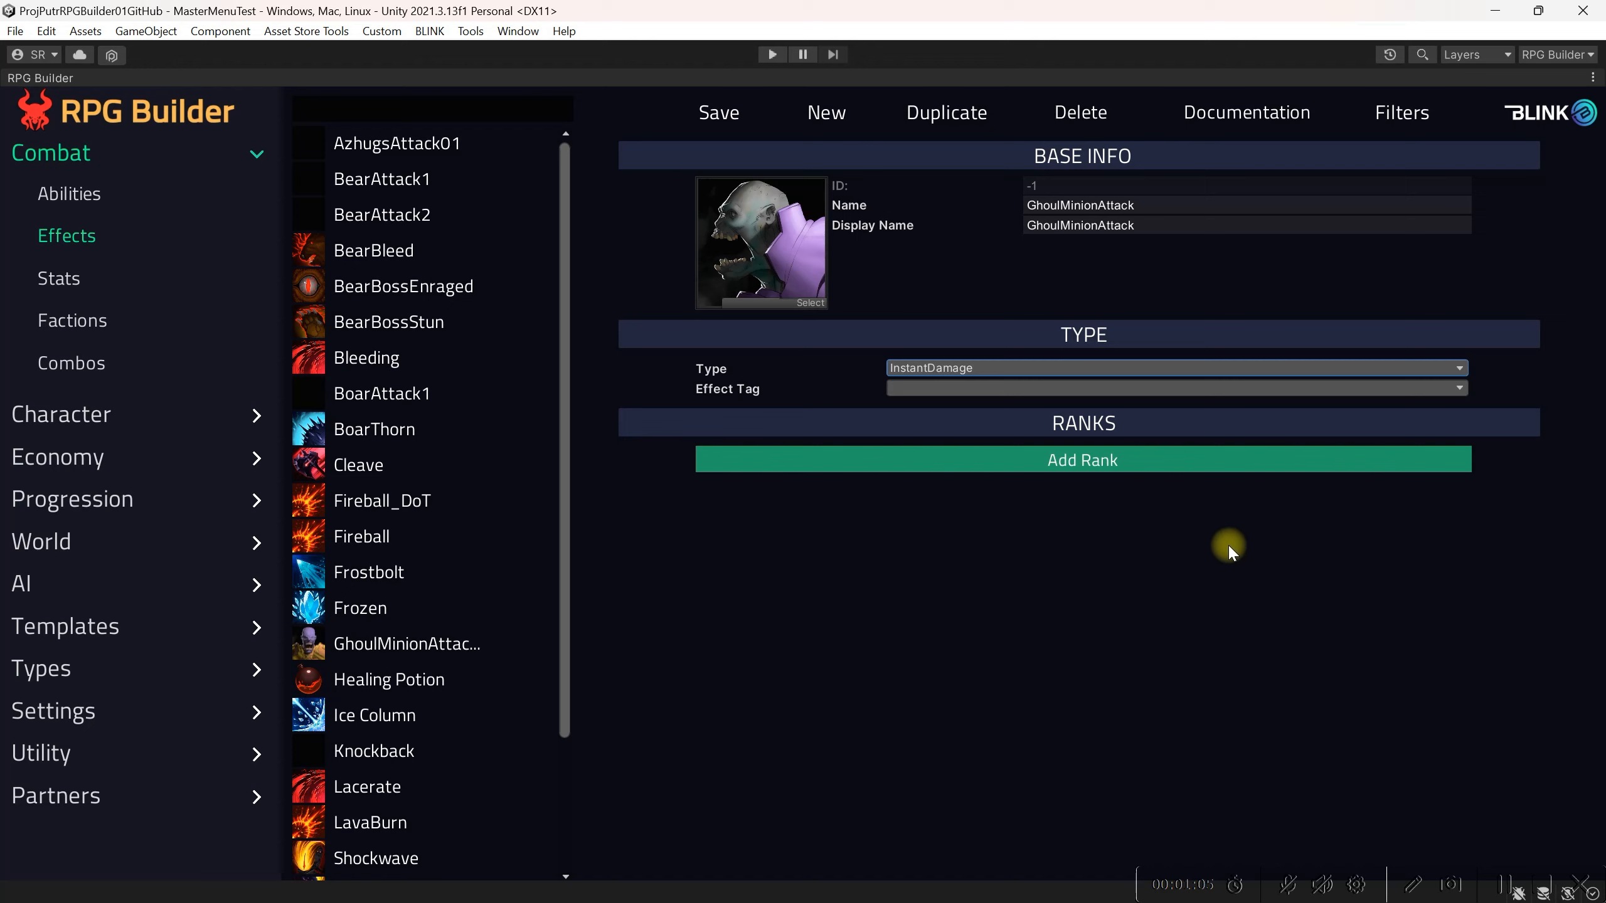
click(1120, 461)
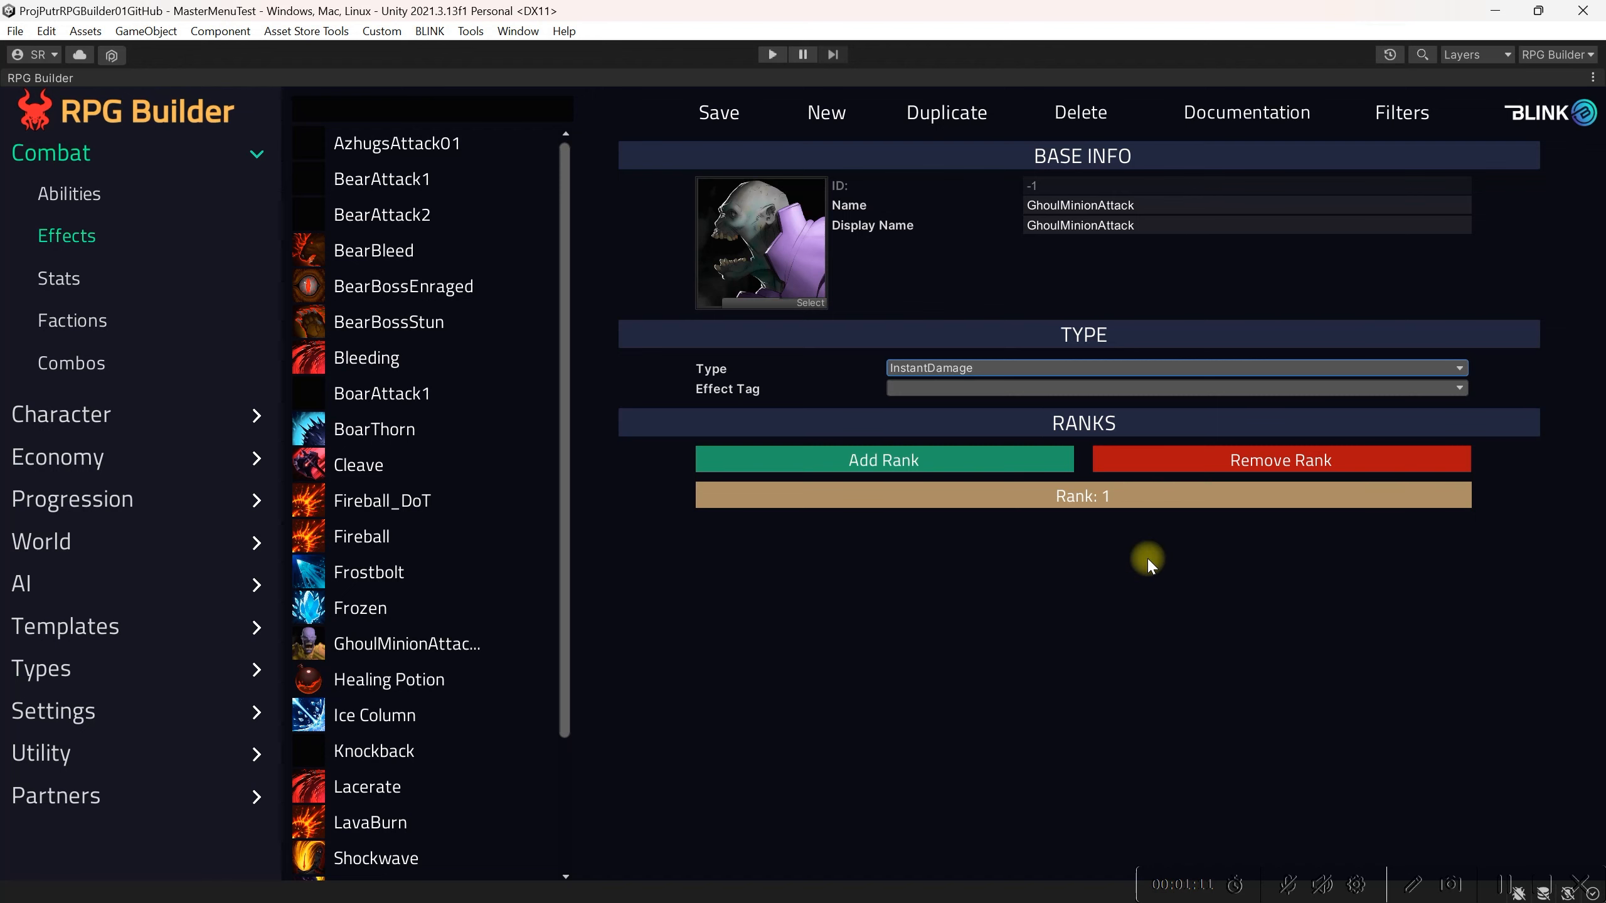
click(1040, 497)
Step: Set the rank 1 damage to 10
scroll(1036, 519, down, 1)
click(945, 491)
text(10)
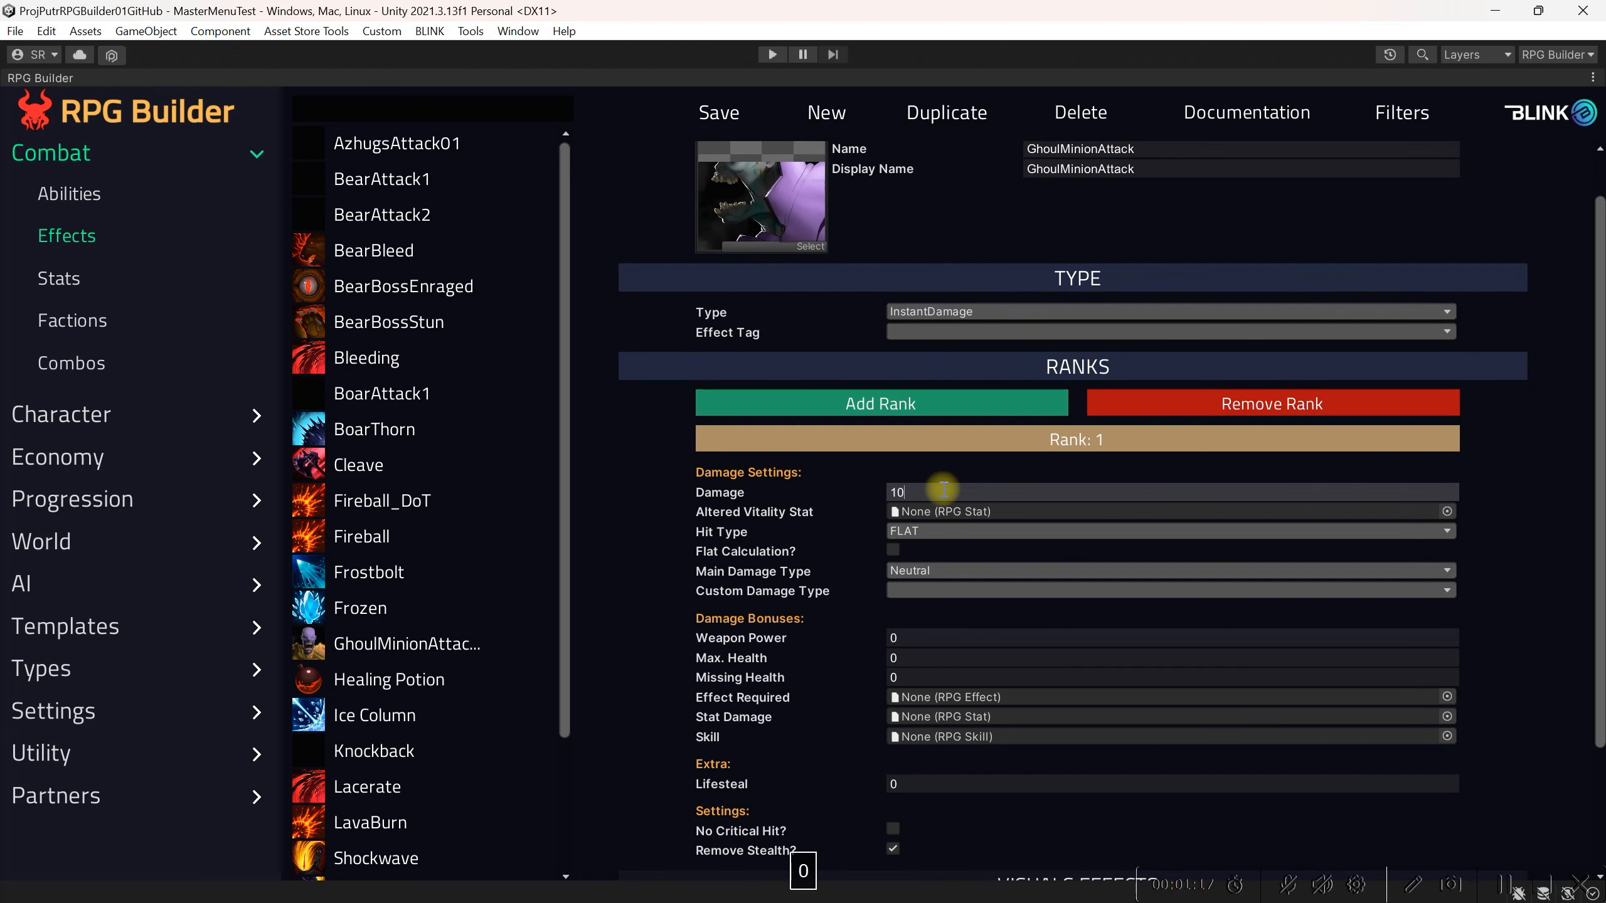
key(Return)
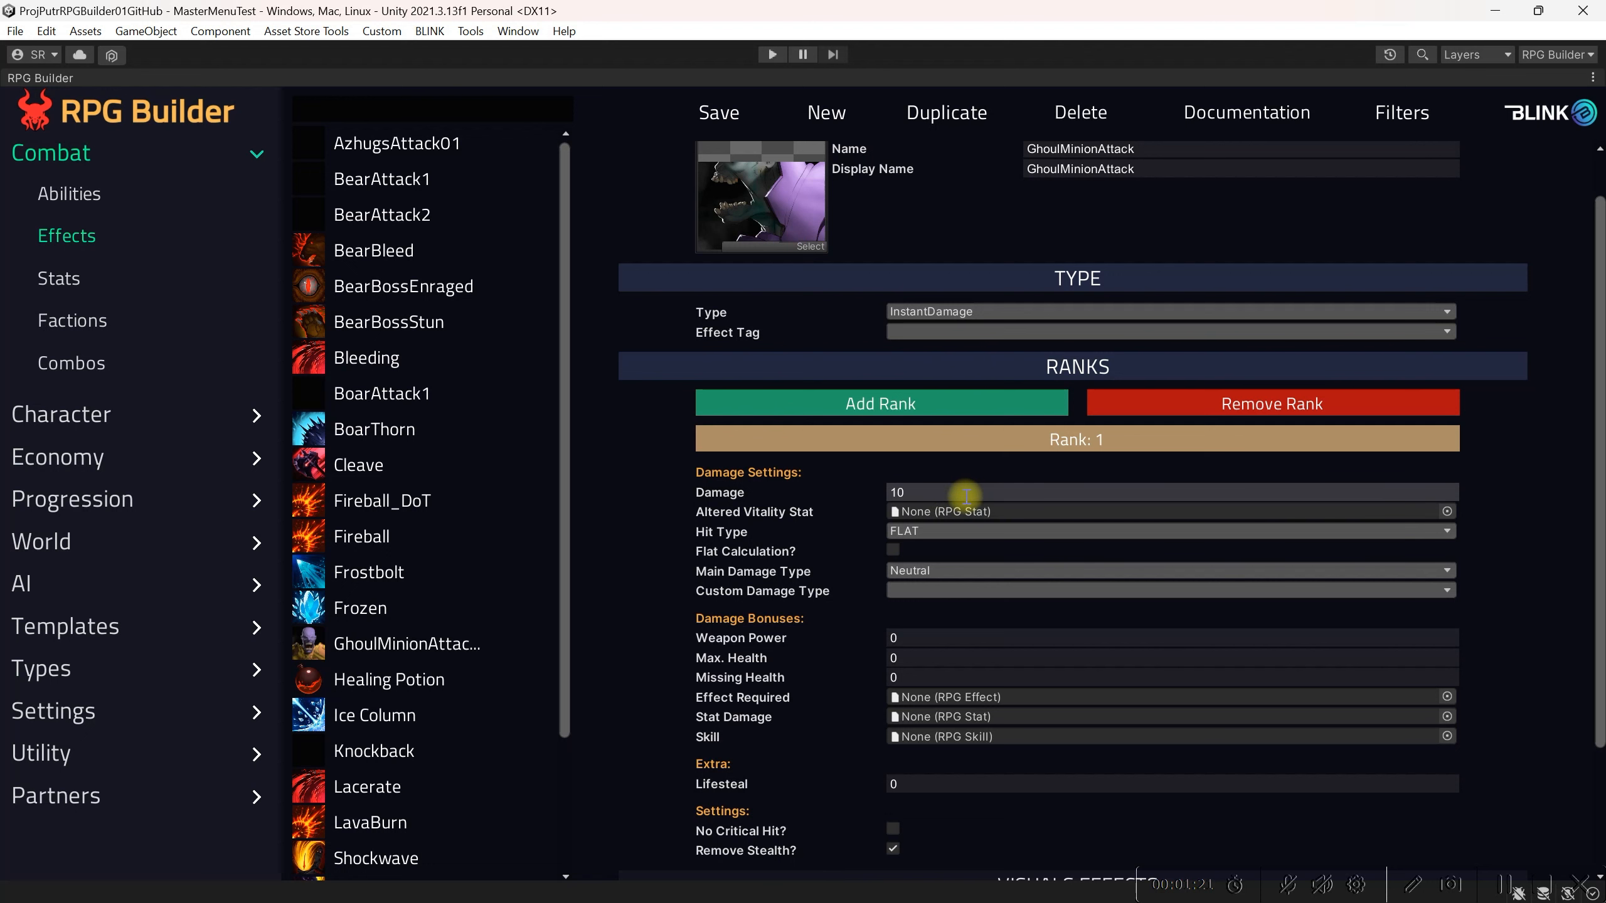
Step: Set the altered vitality stat to Health_STAT, searching the stat picker for heal
scroll(969, 506, down, 2)
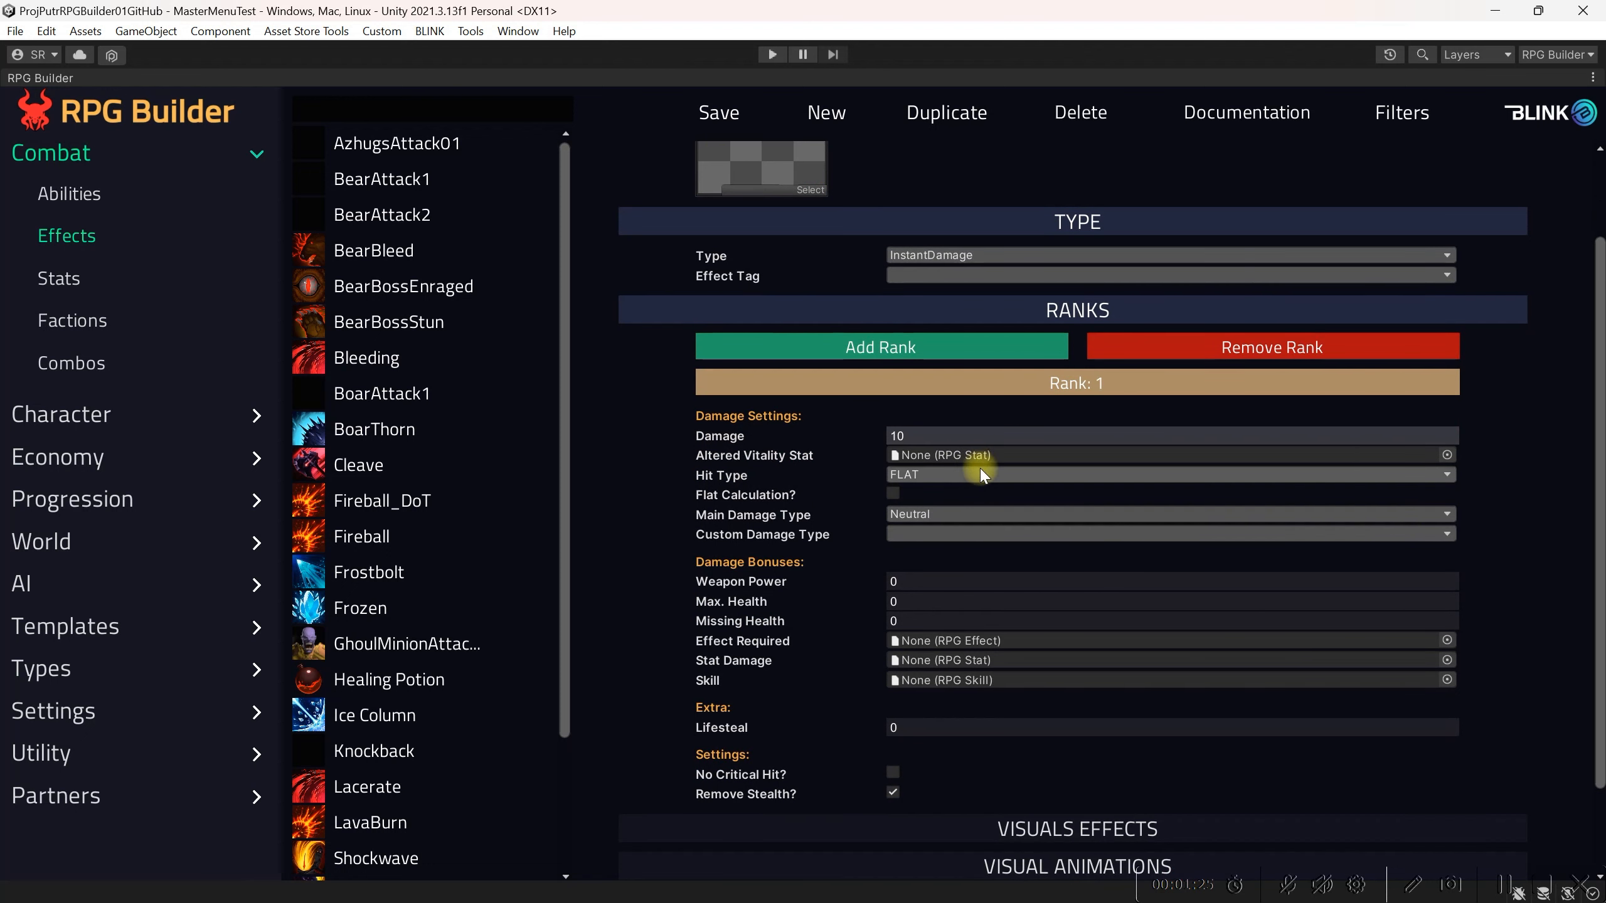
click(1447, 454)
text(heal)
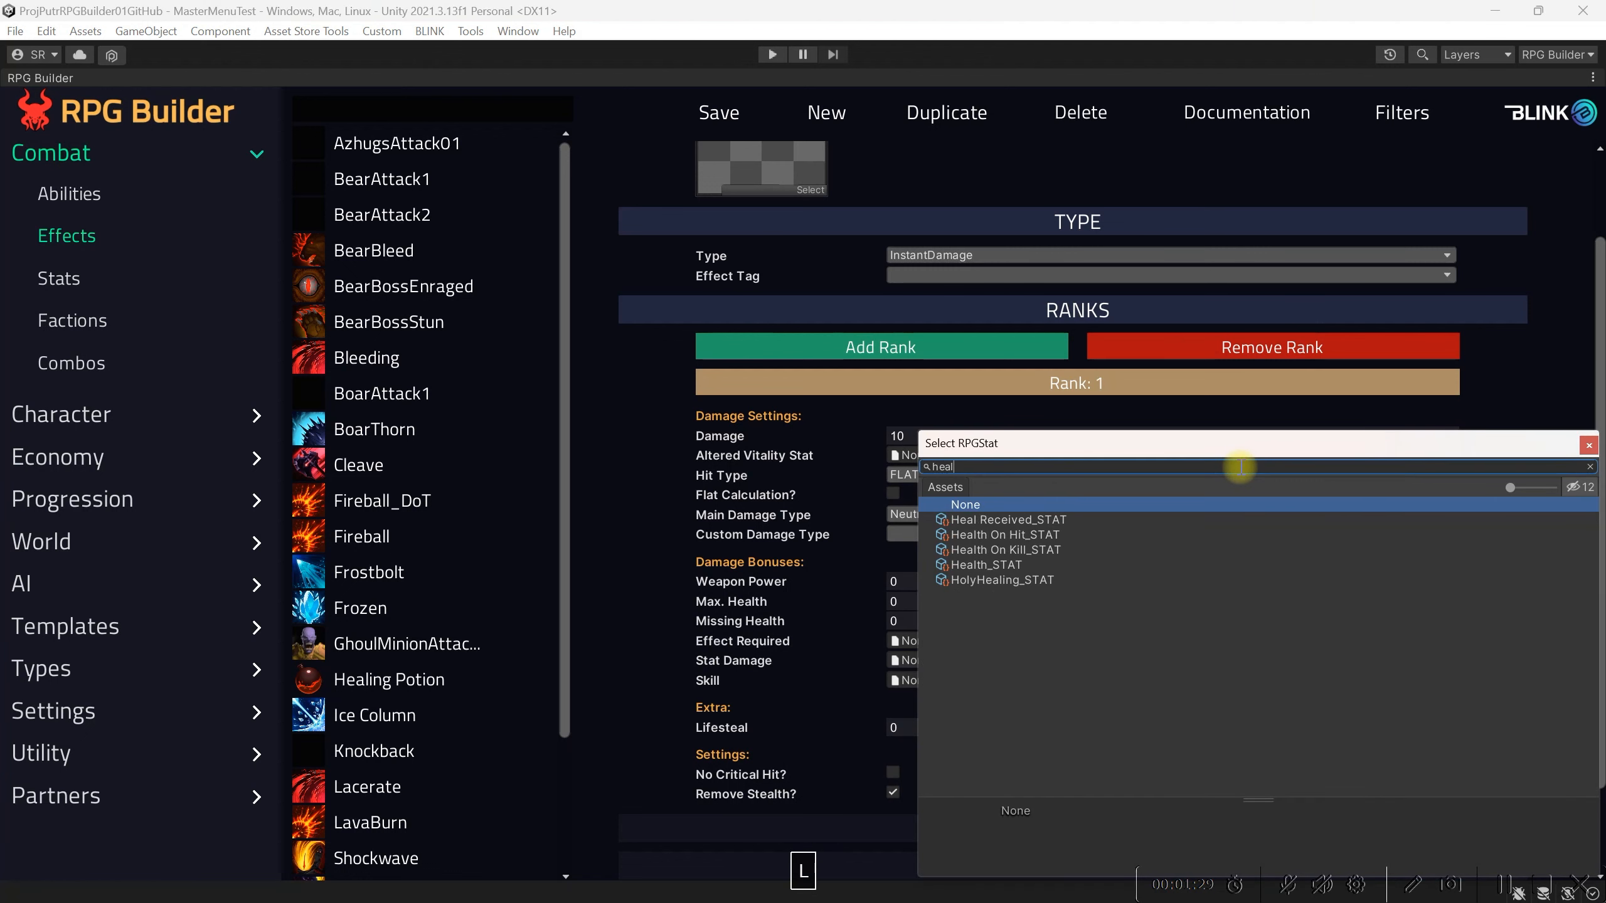
click(1030, 564)
click(1588, 445)
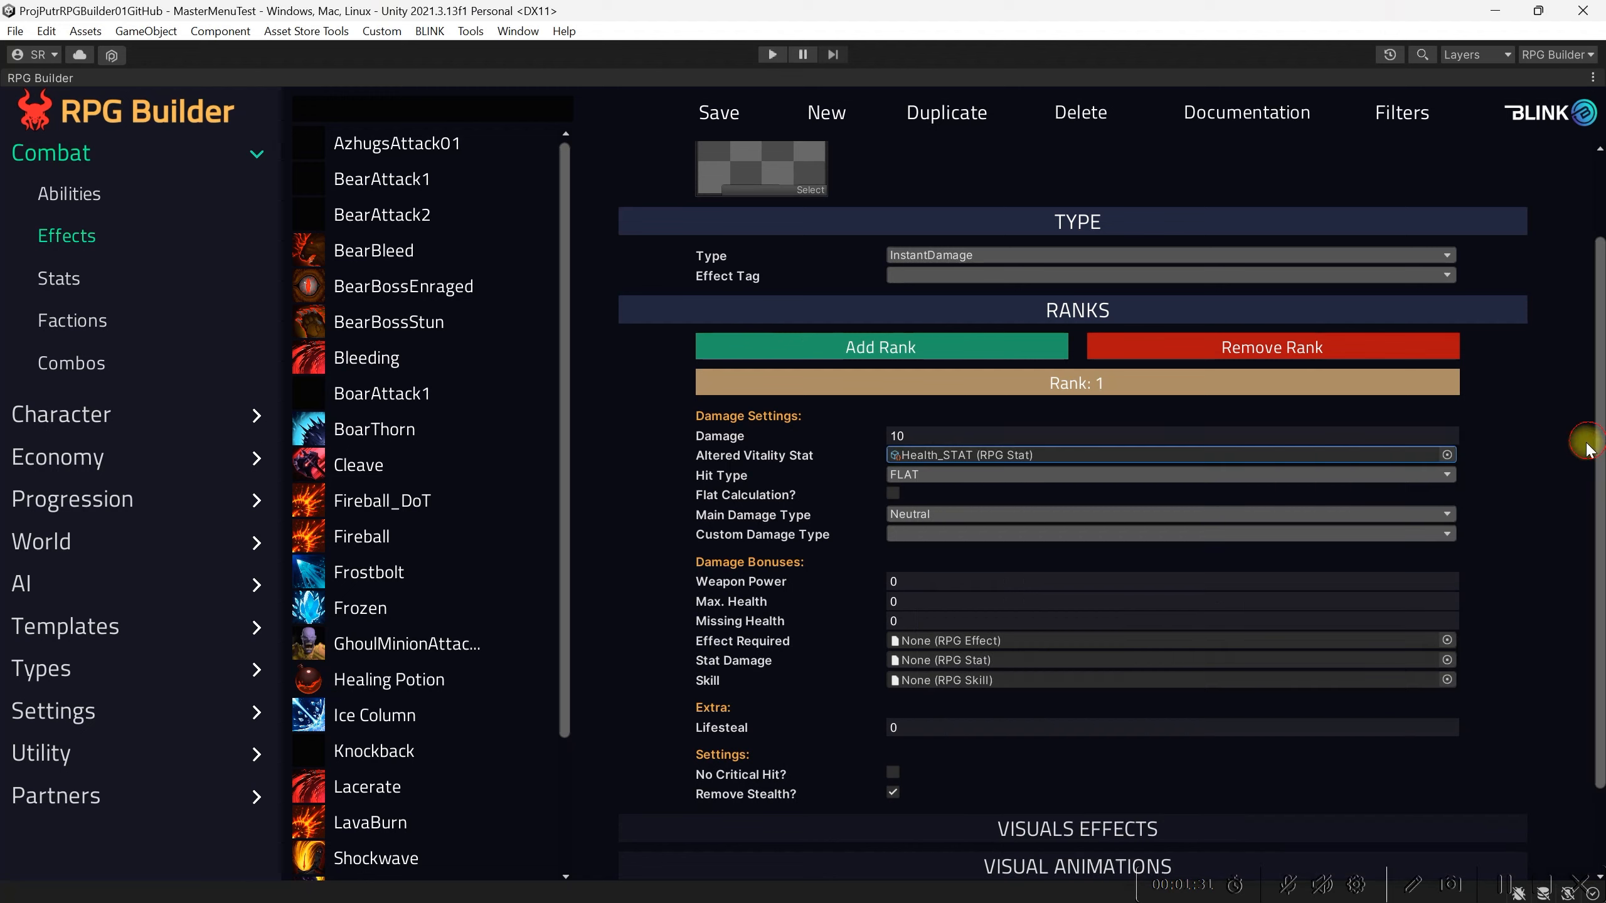
Step: Set the main damage type to Physical and the custom damage type to Slicing Damage, then save the effect
click(1367, 512)
click(930, 555)
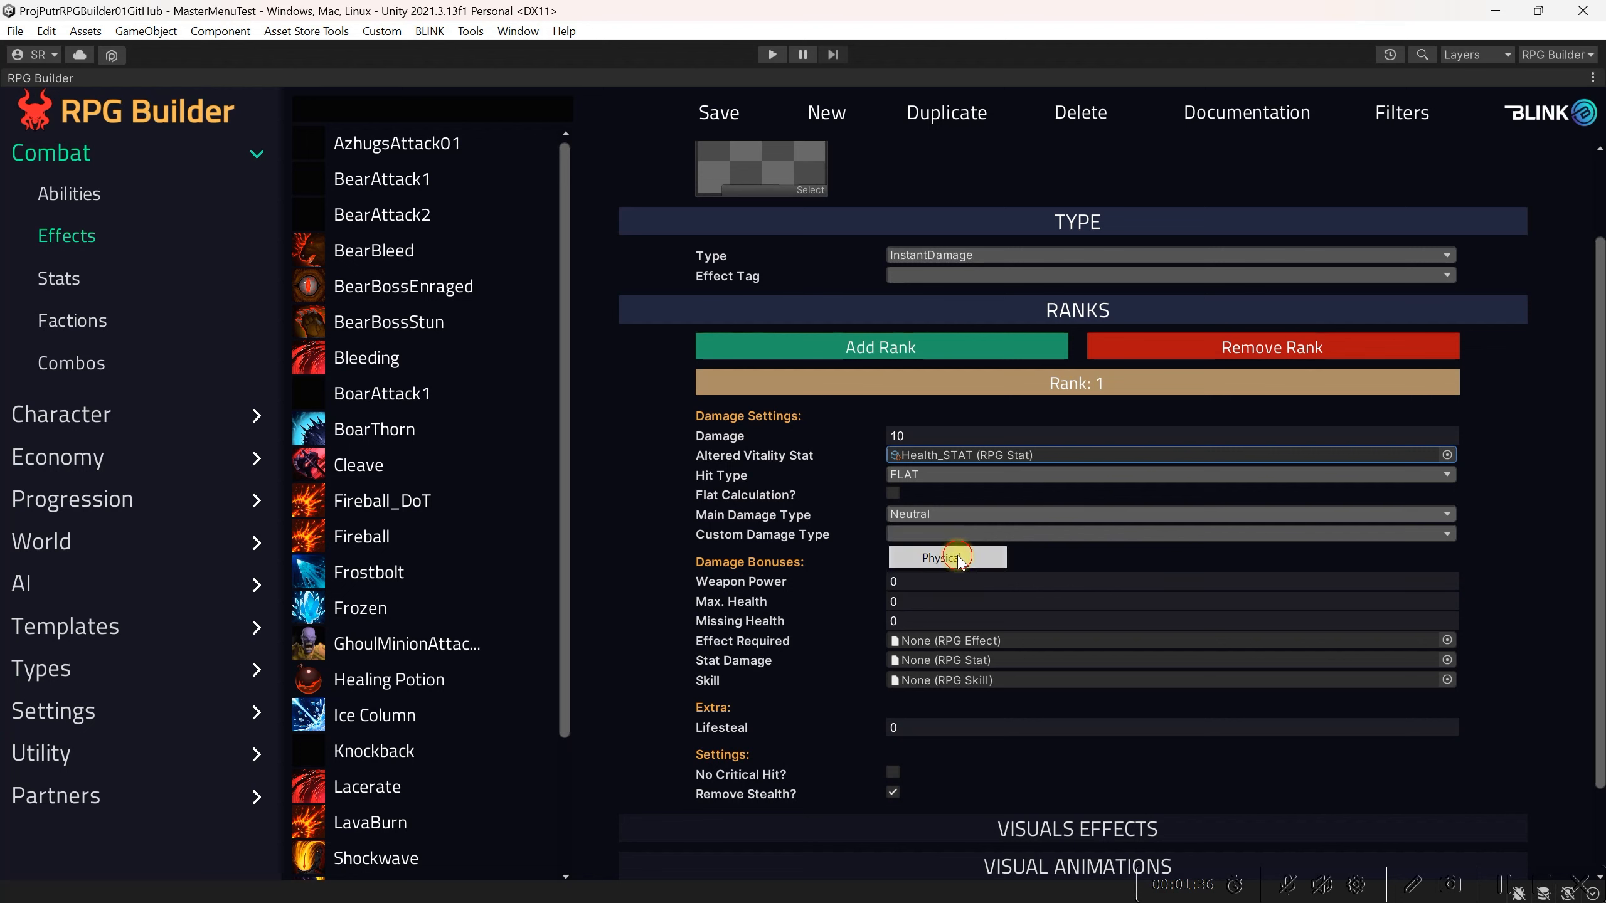
click(1113, 536)
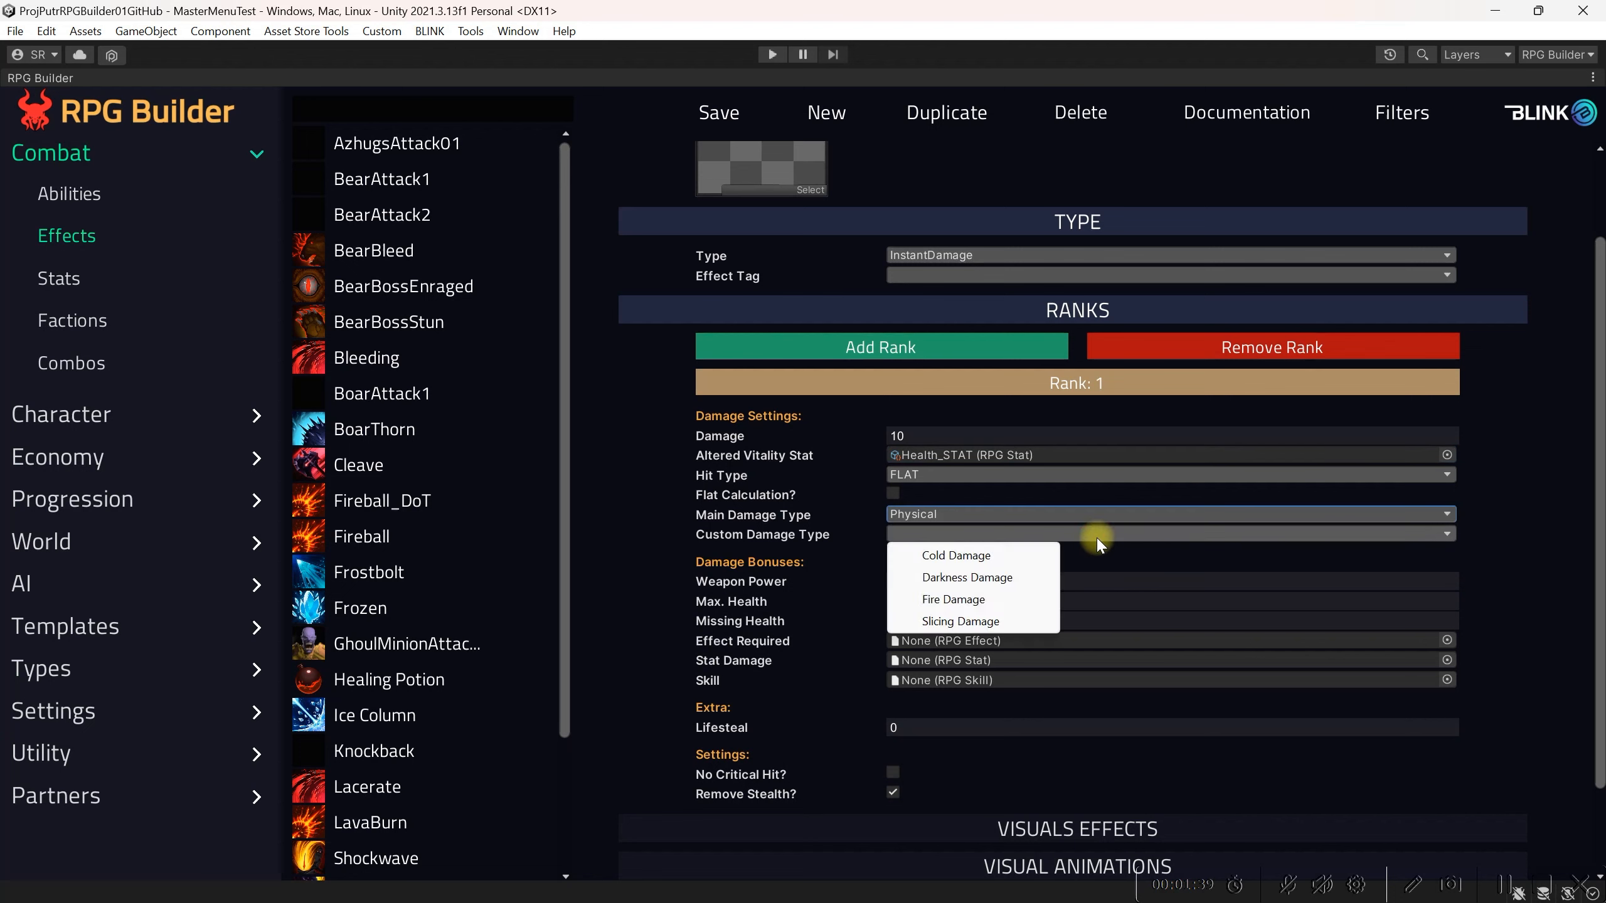
click(968, 621)
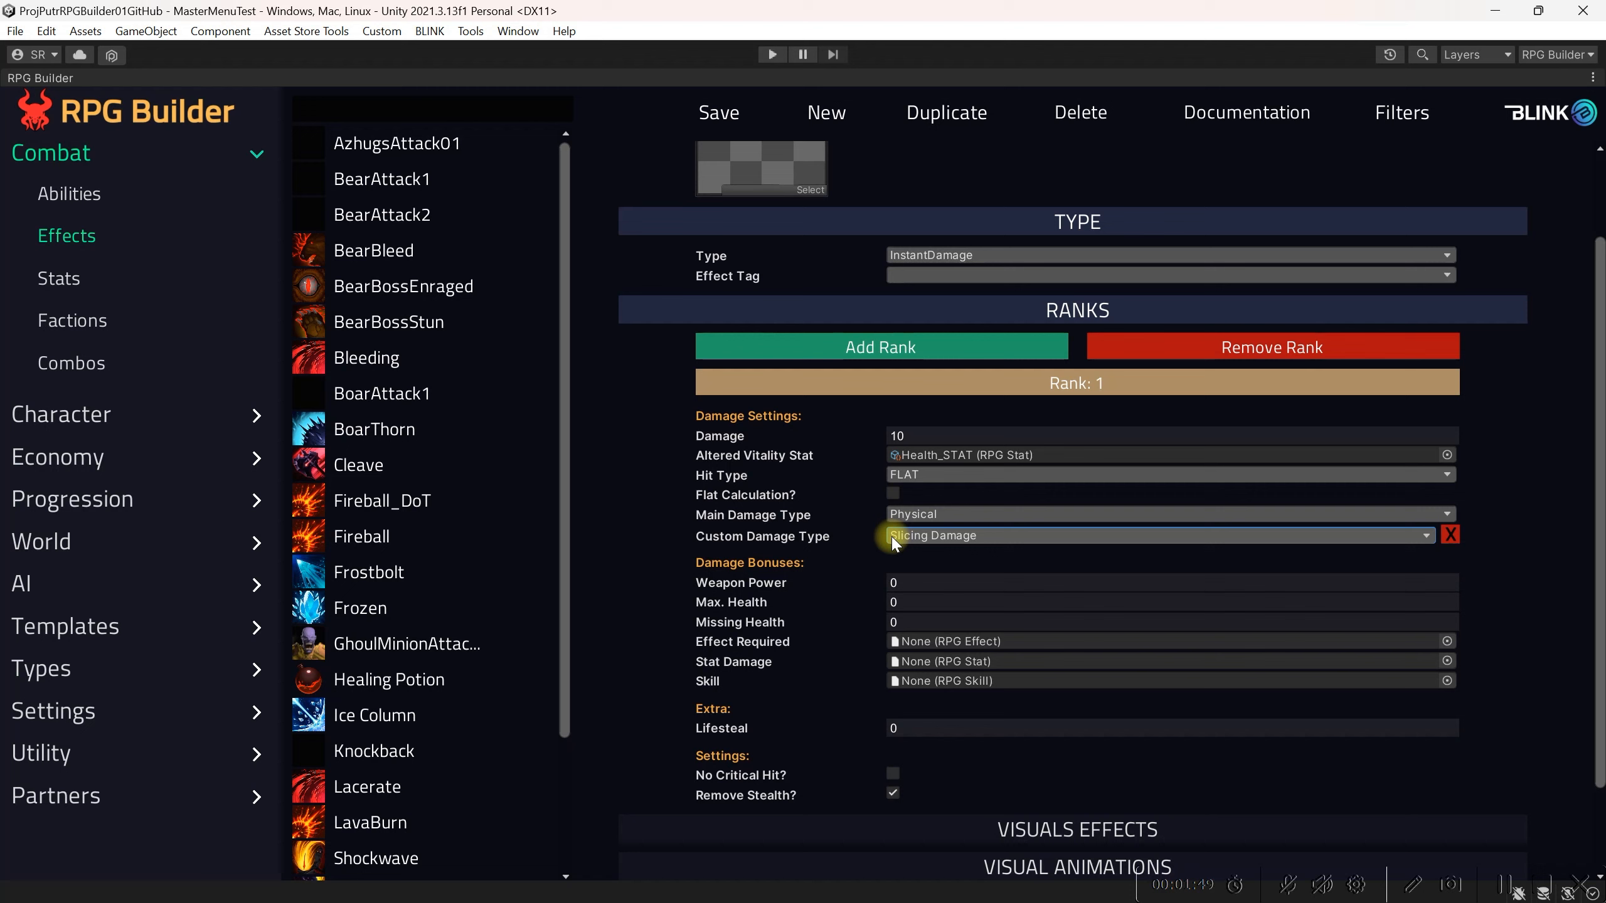
click(706, 119)
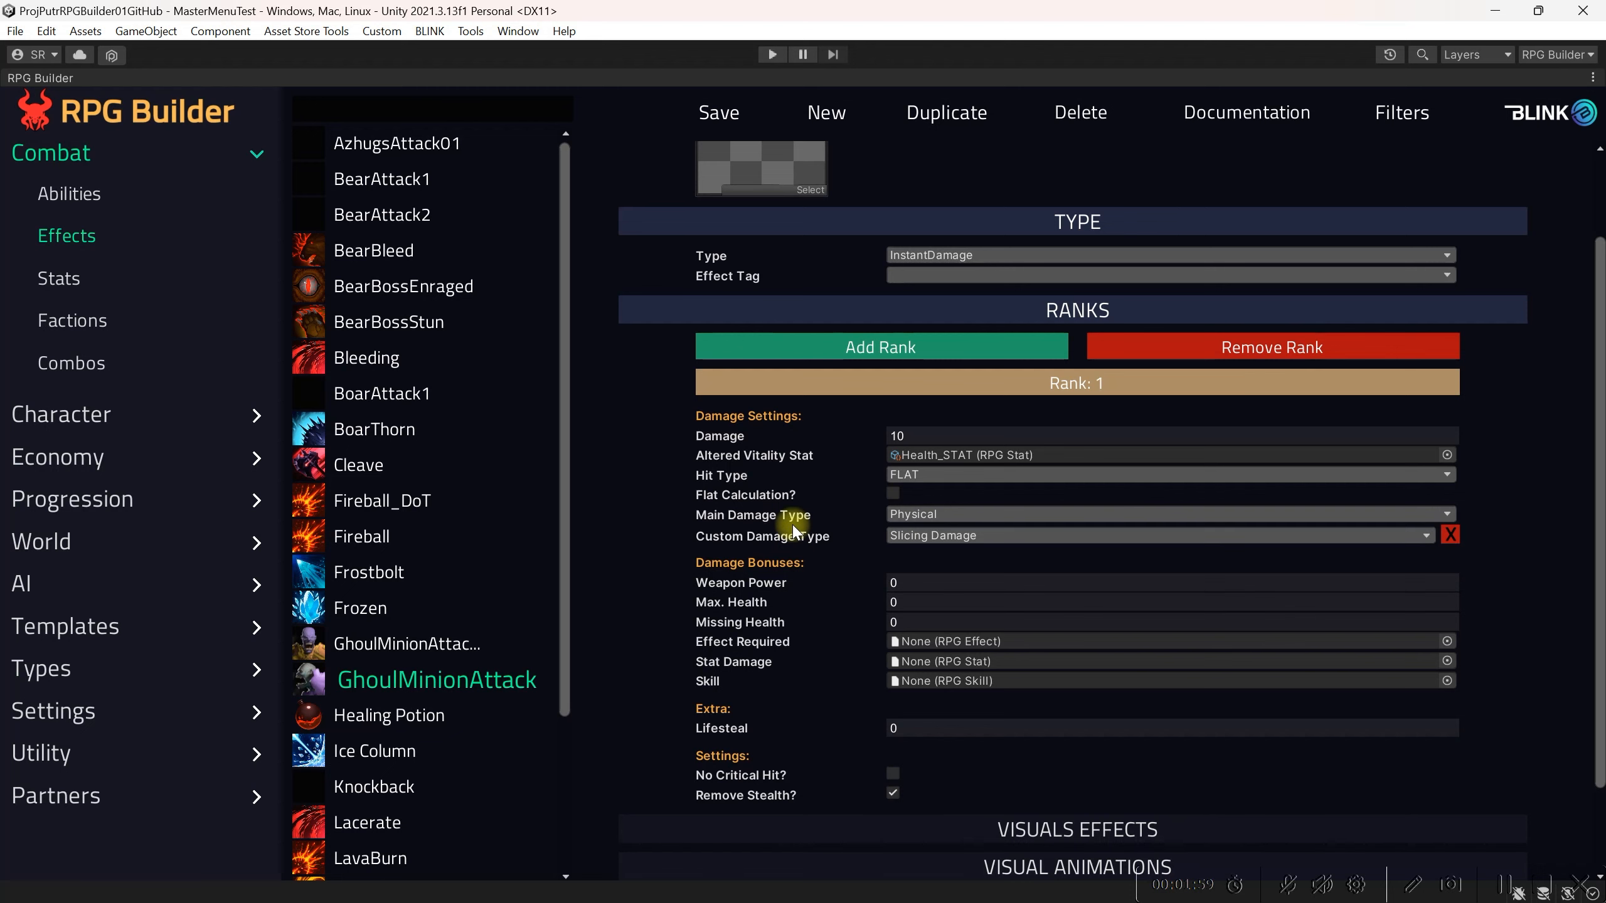
Step: Examine the list of damage types under Types
click(72, 669)
scroll(116, 734, down, 6)
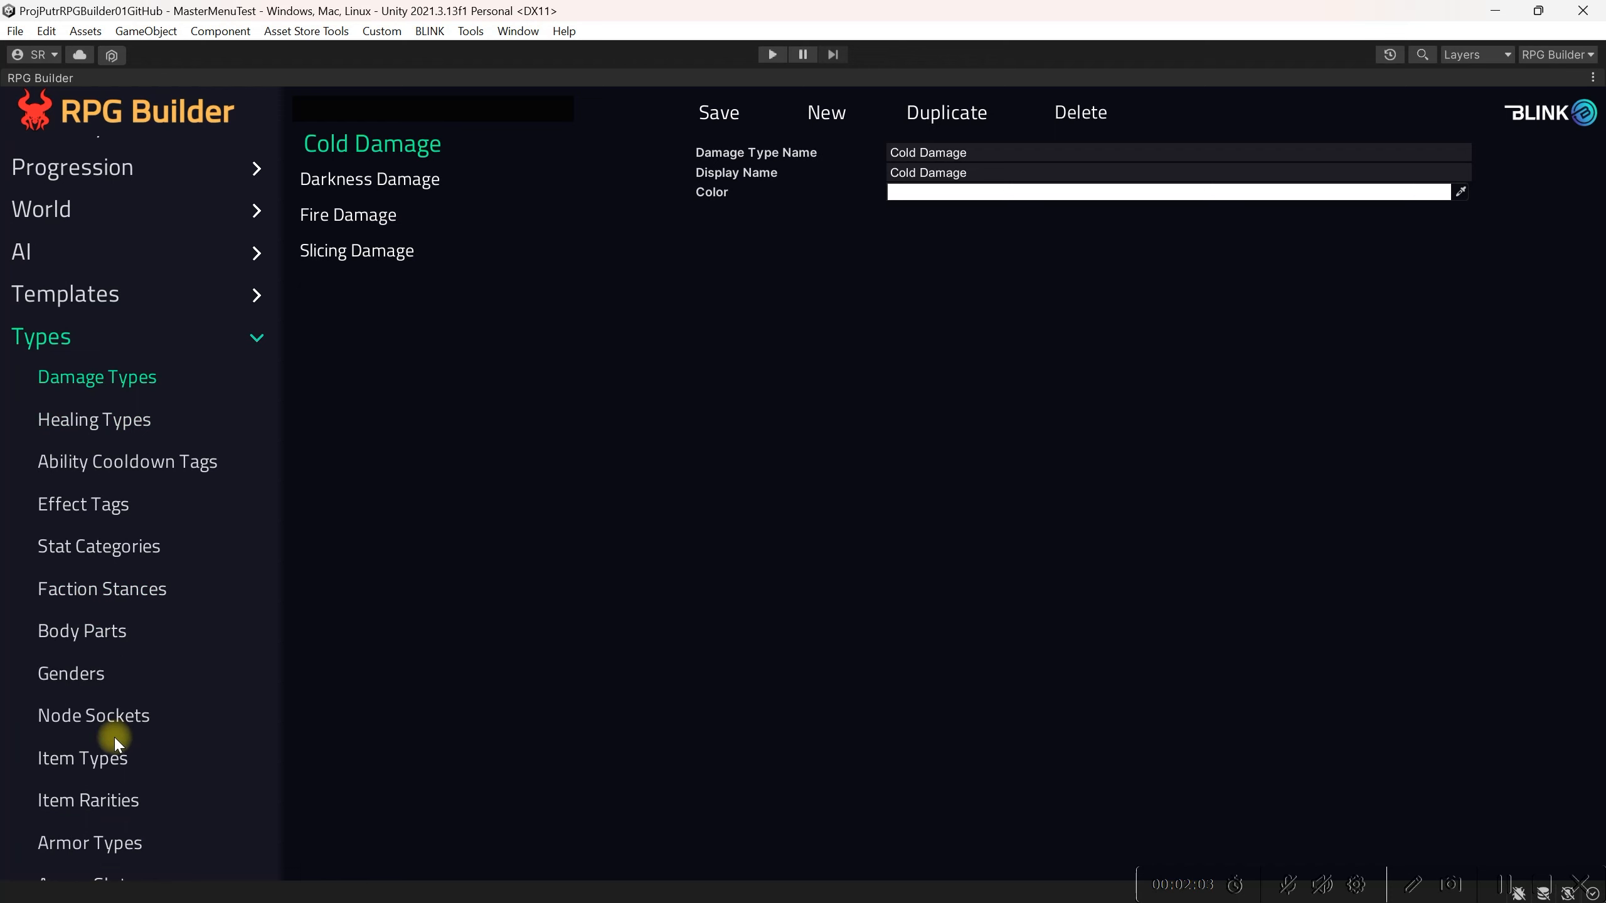
scroll(113, 638, up, 2)
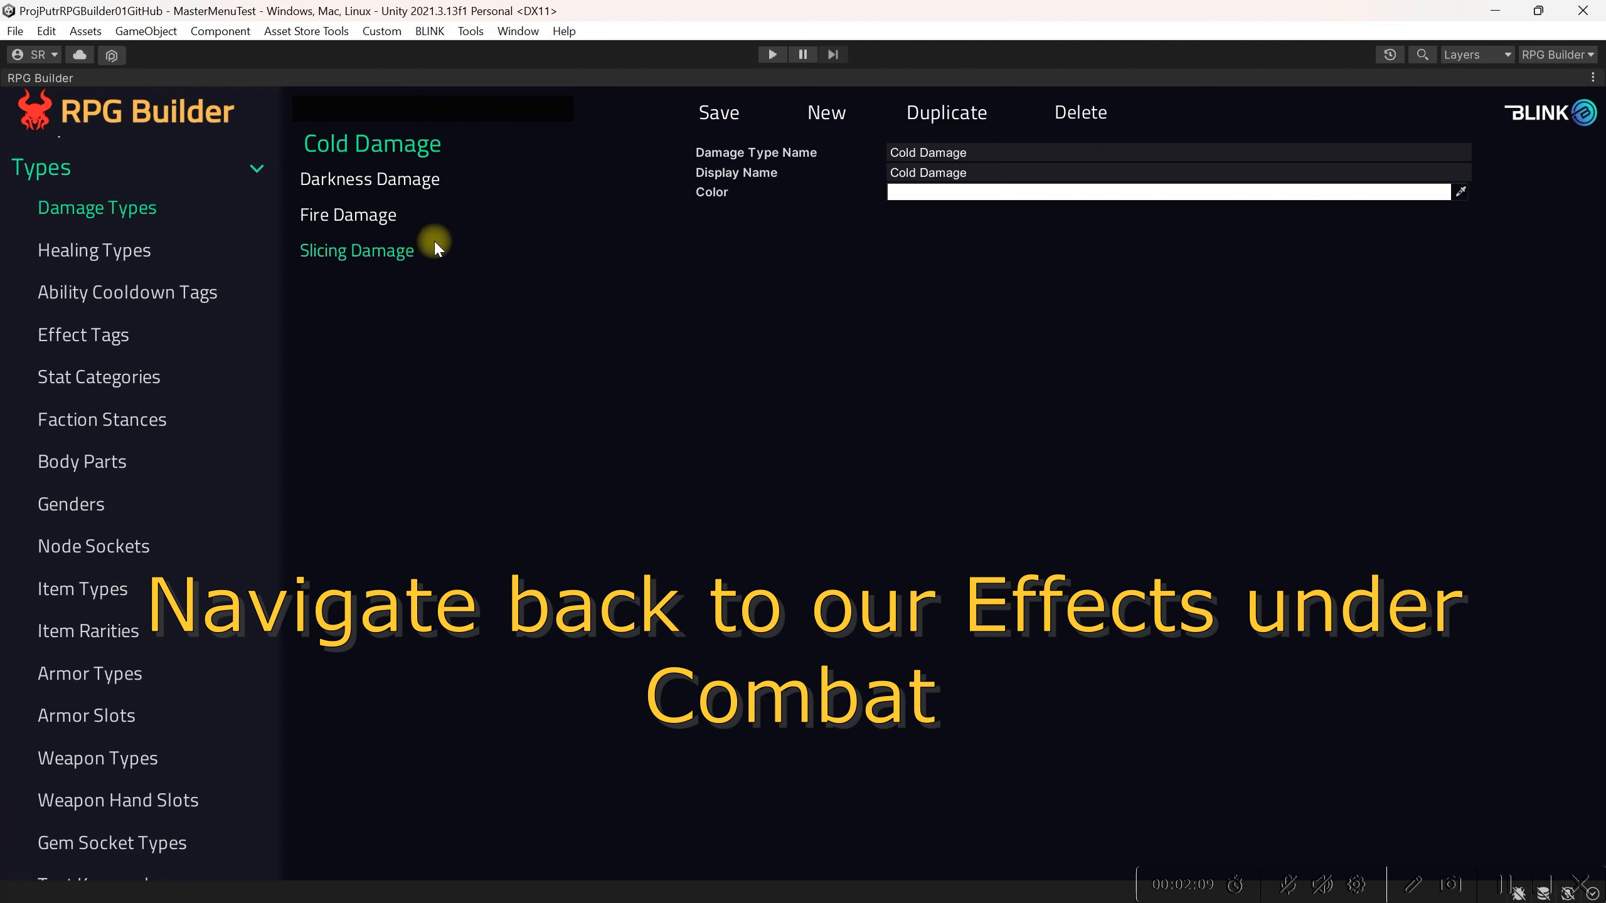
scroll(193, 474, up, 3)
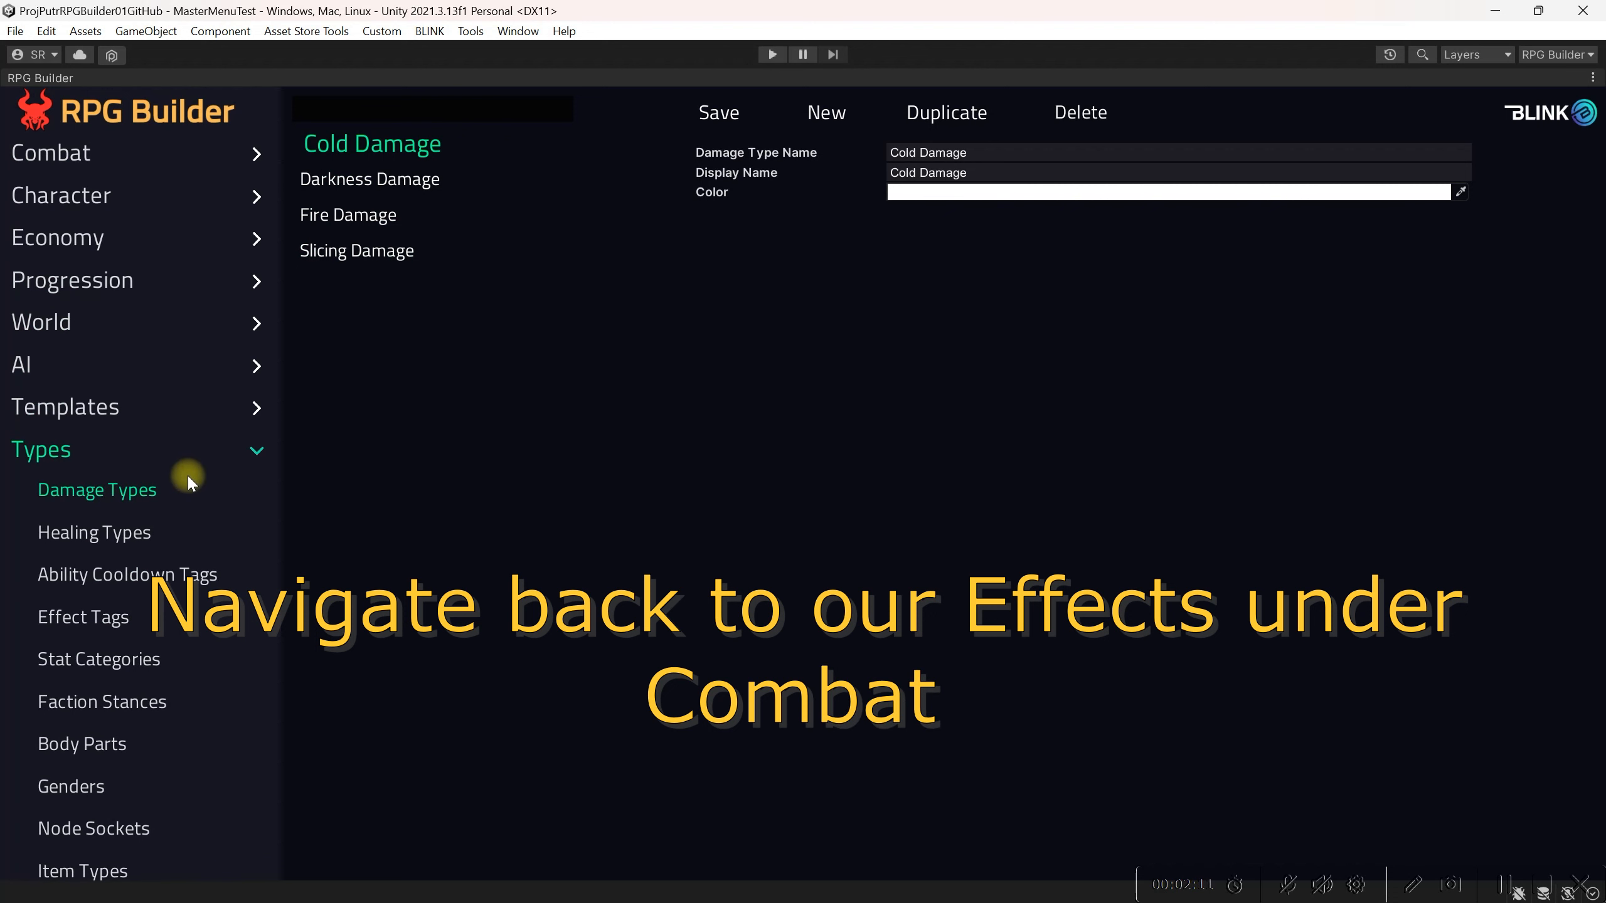
Step: Return to Combat Effects and review an existing effect's rank and visual effect settings
click(89, 160)
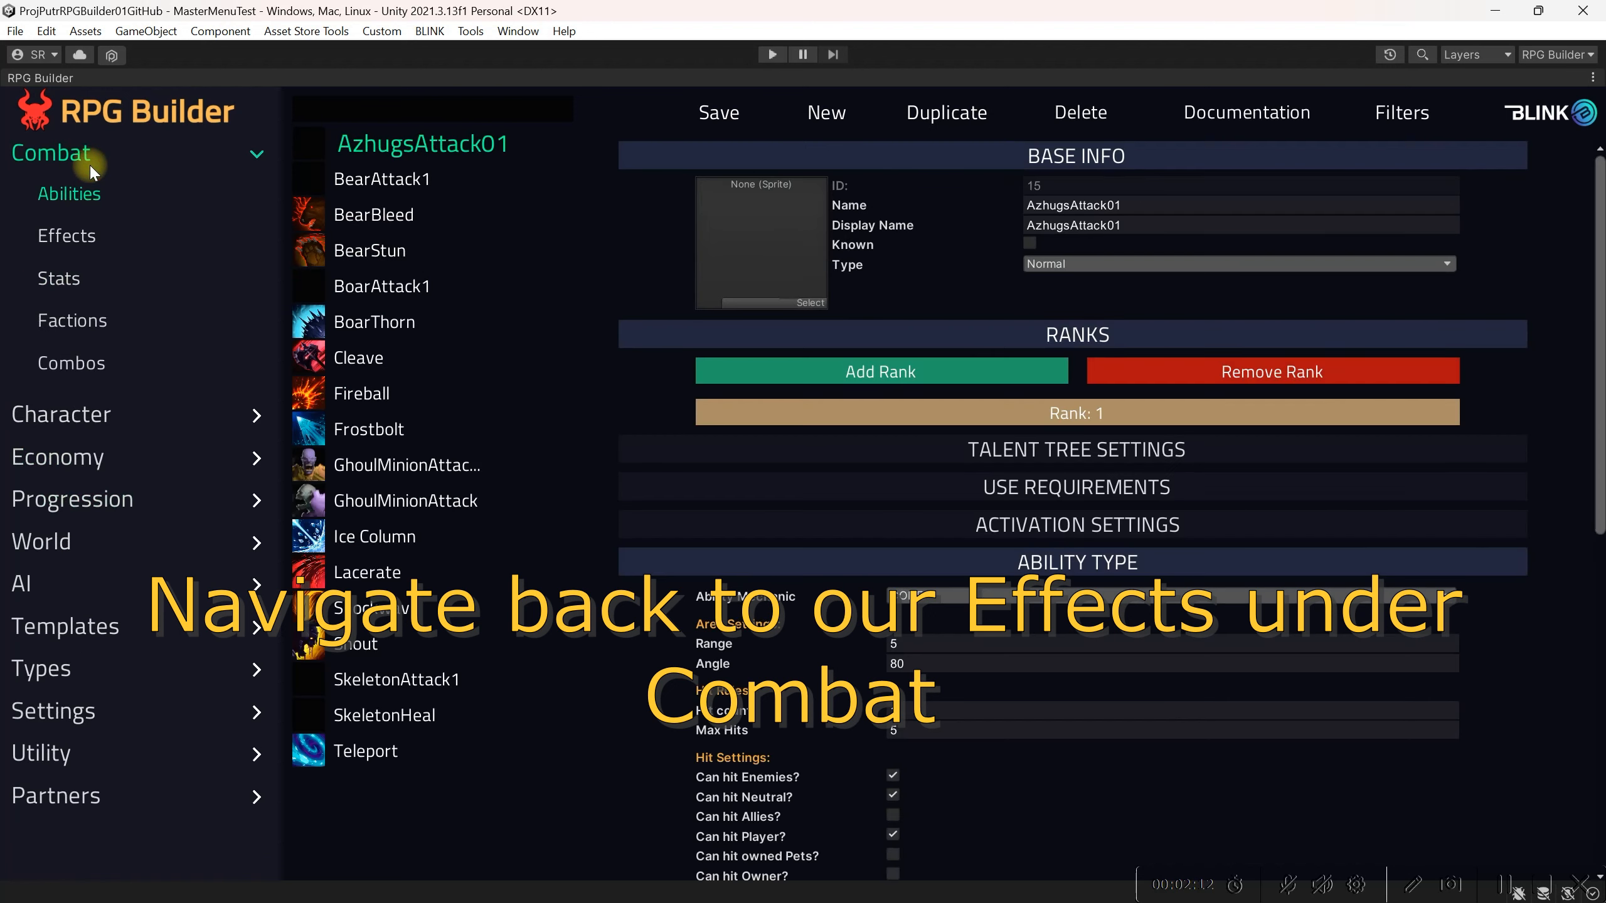
click(83, 240)
scroll(983, 666, down, 3)
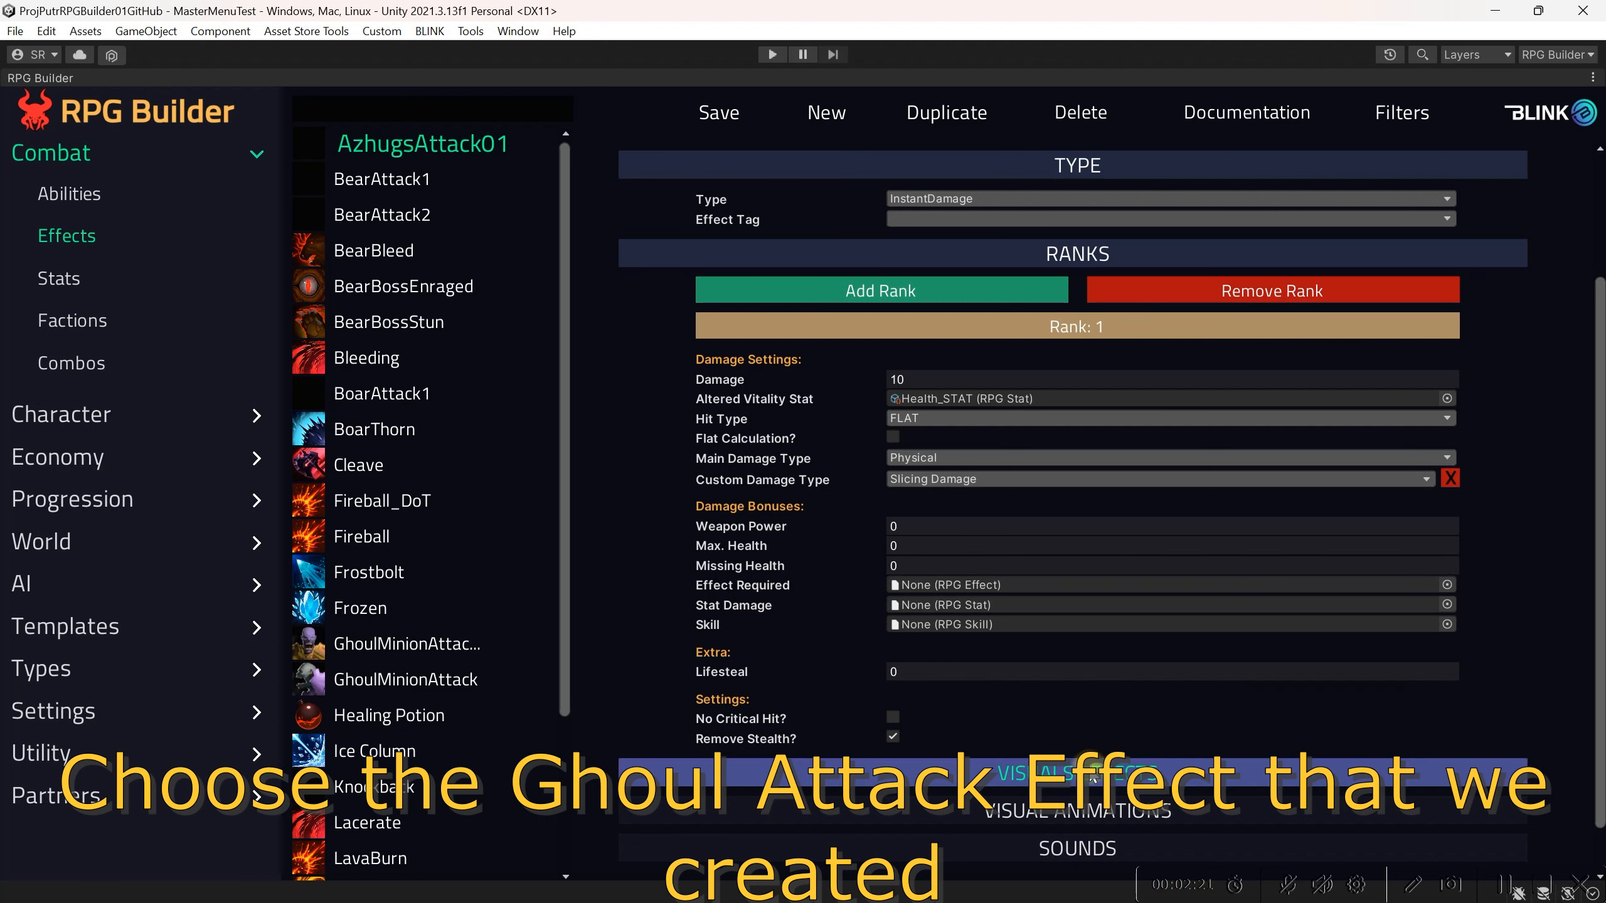
click(1033, 254)
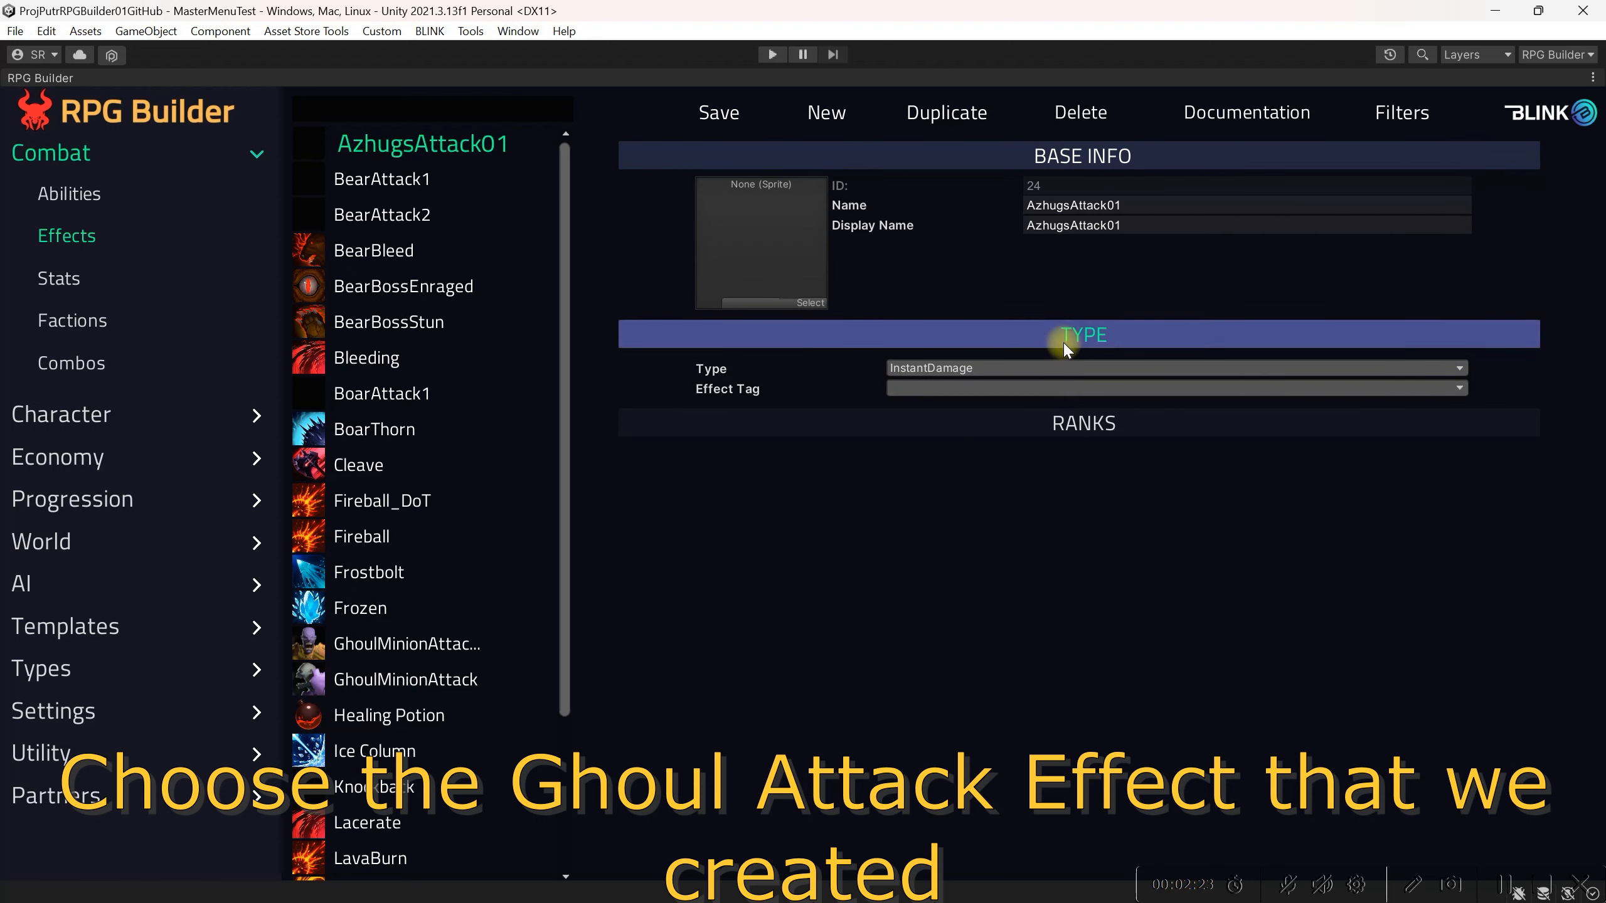
click(1078, 425)
scroll(1104, 615, down, 3)
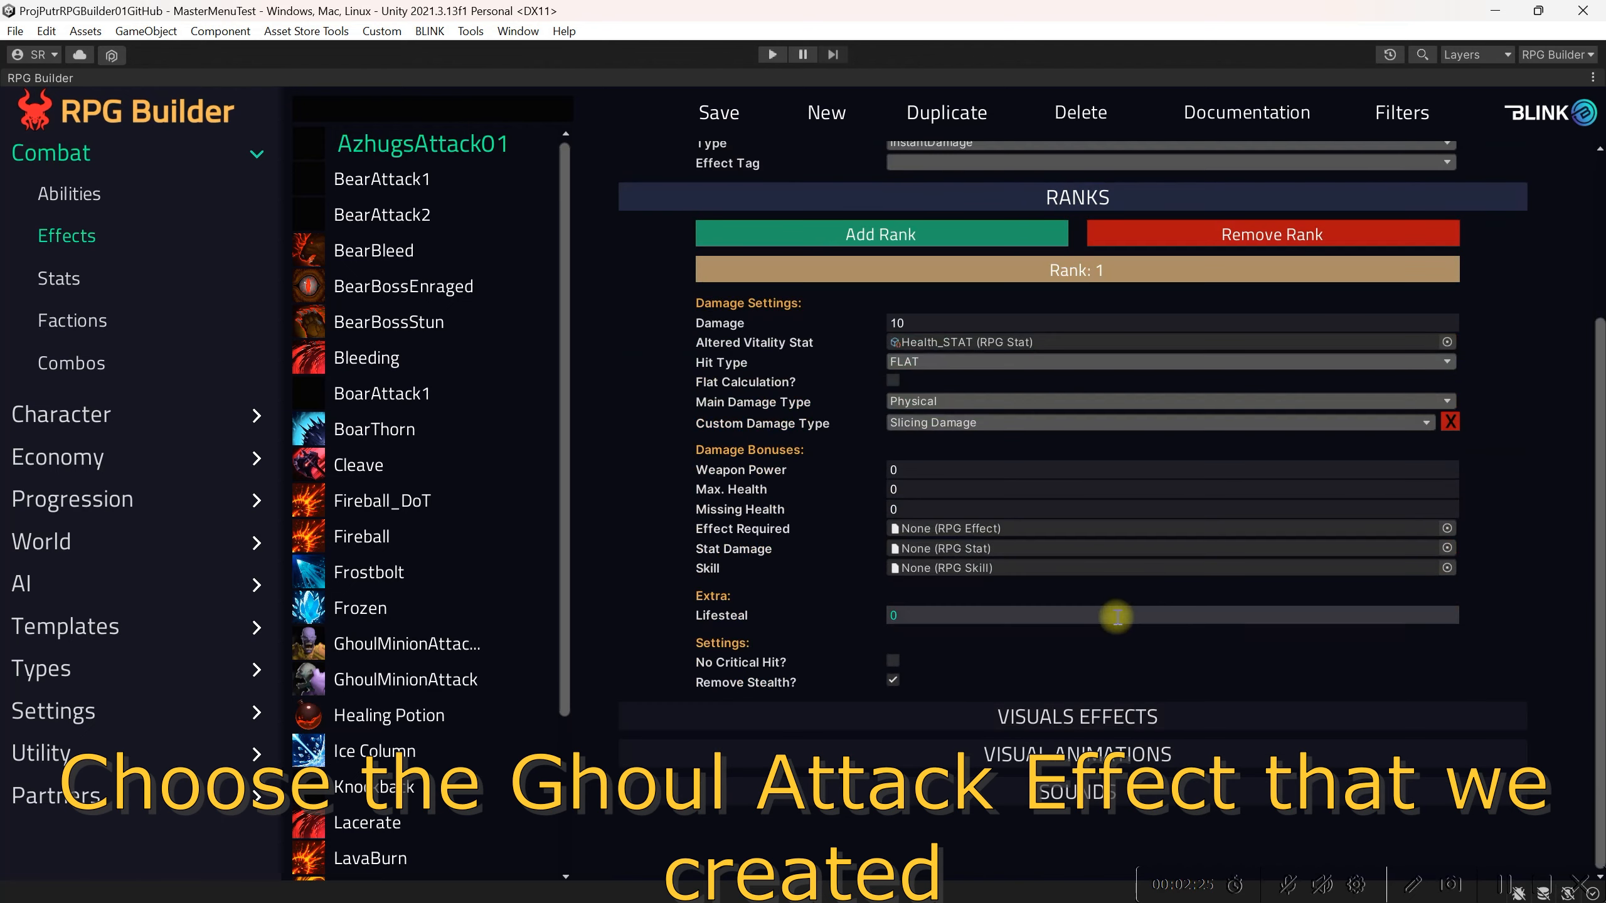
click(1100, 717)
scroll(1098, 632, down, 5)
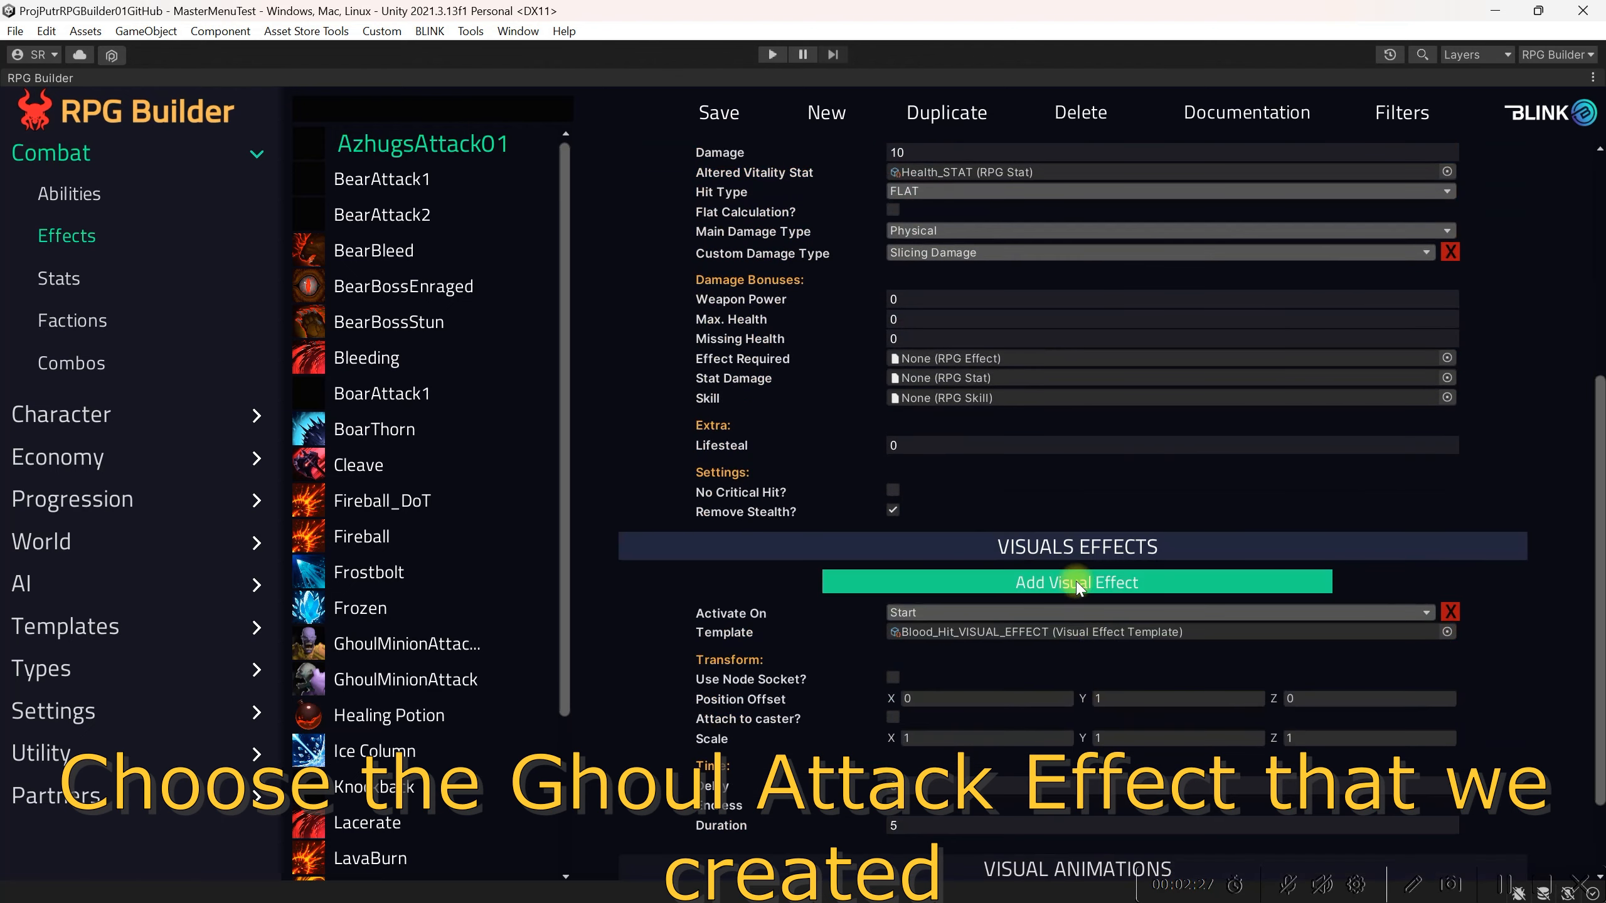
scroll(1083, 598, down, 3)
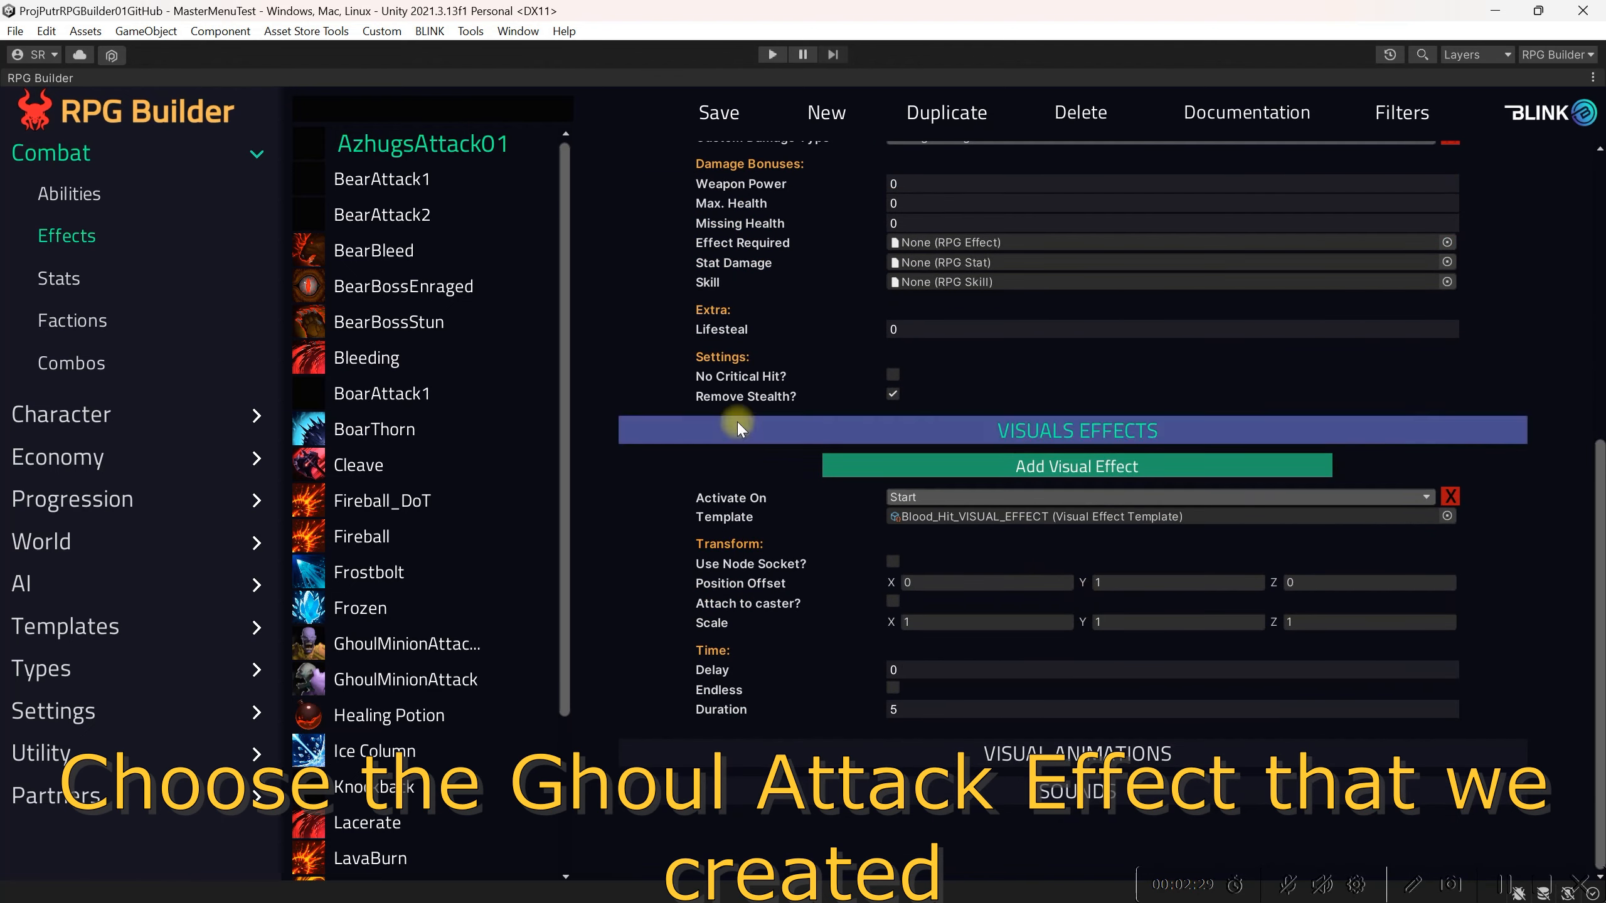
Step: Add a visual effect to GhoulMinionAttack activated on Start with the Blood_Hit_VISUAL_EFFECT template, and save
click(436, 680)
click(971, 709)
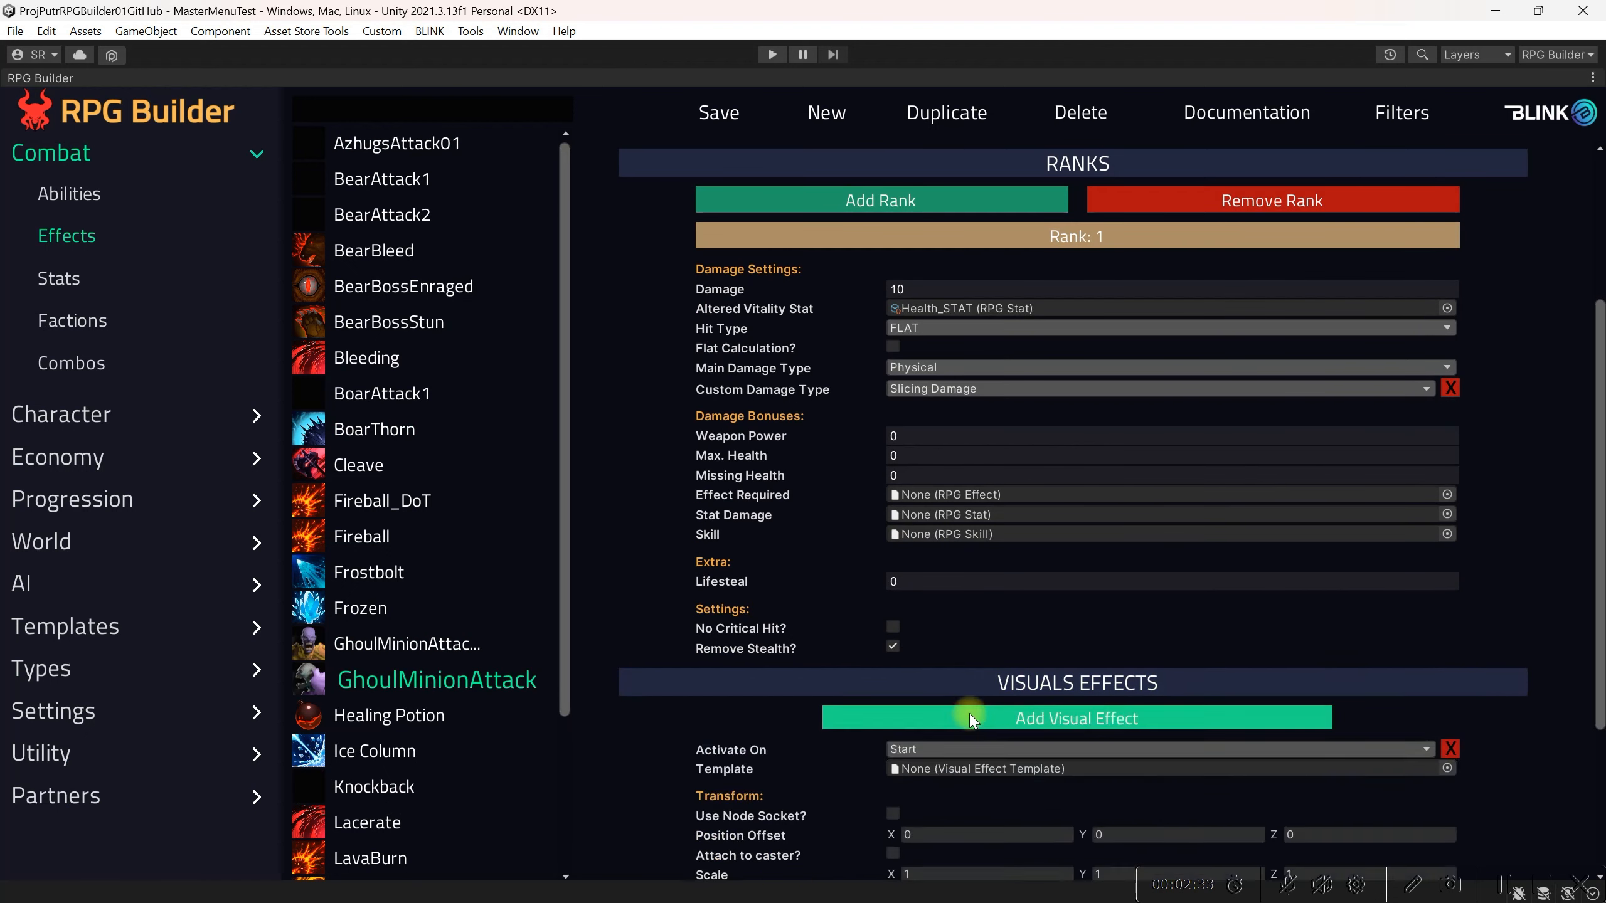
scroll(983, 670, down, 3)
click(984, 636)
click(980, 656)
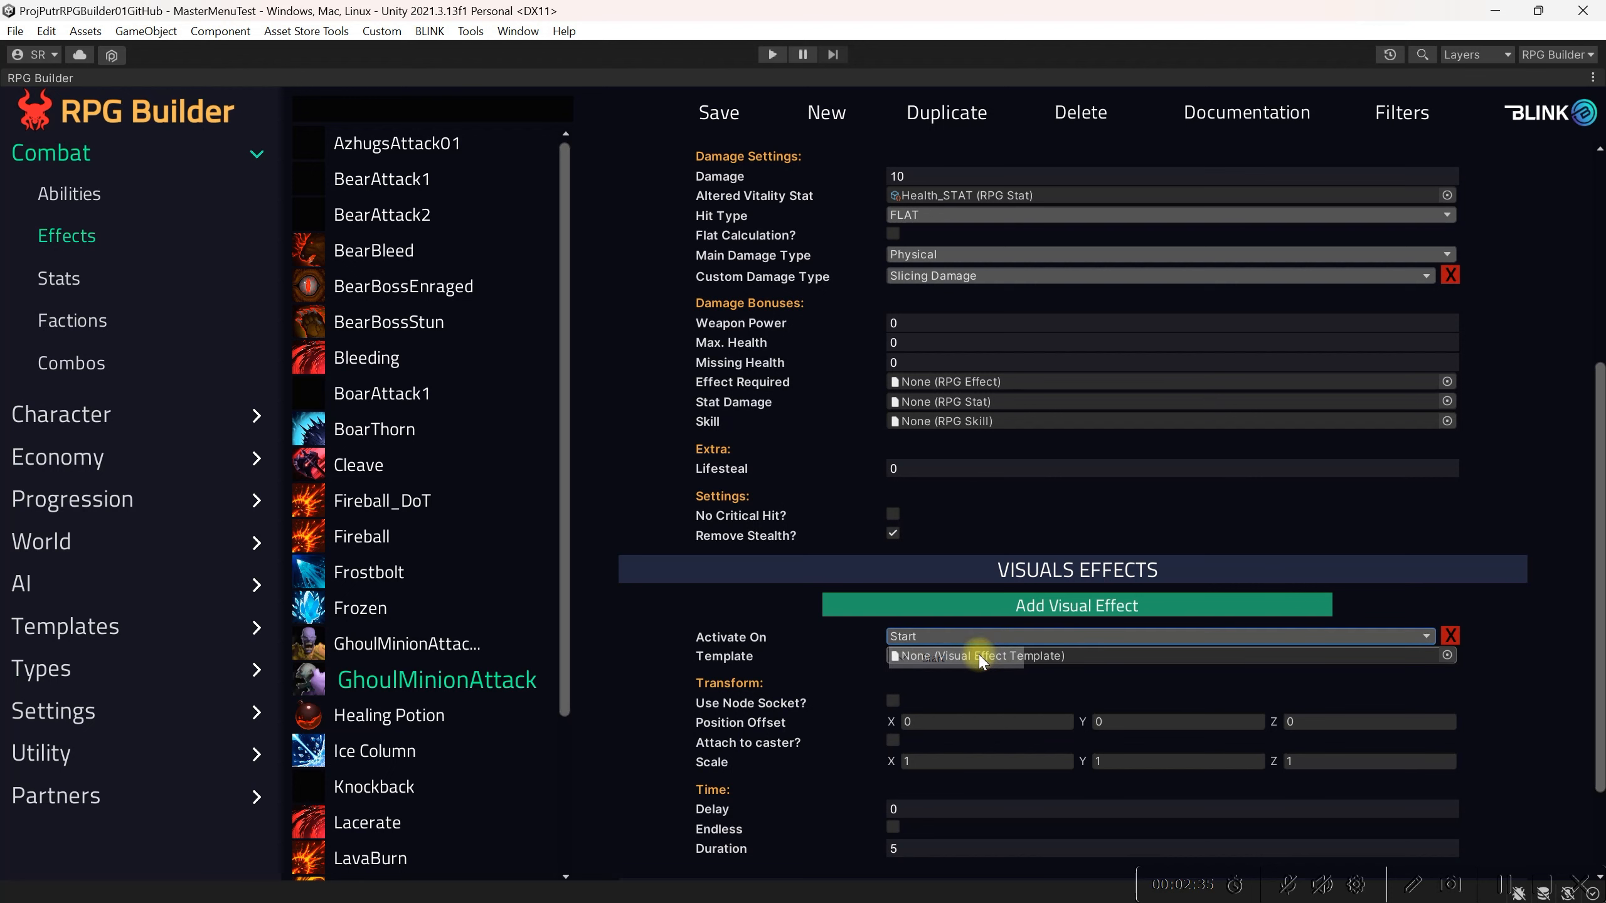
click(1446, 655)
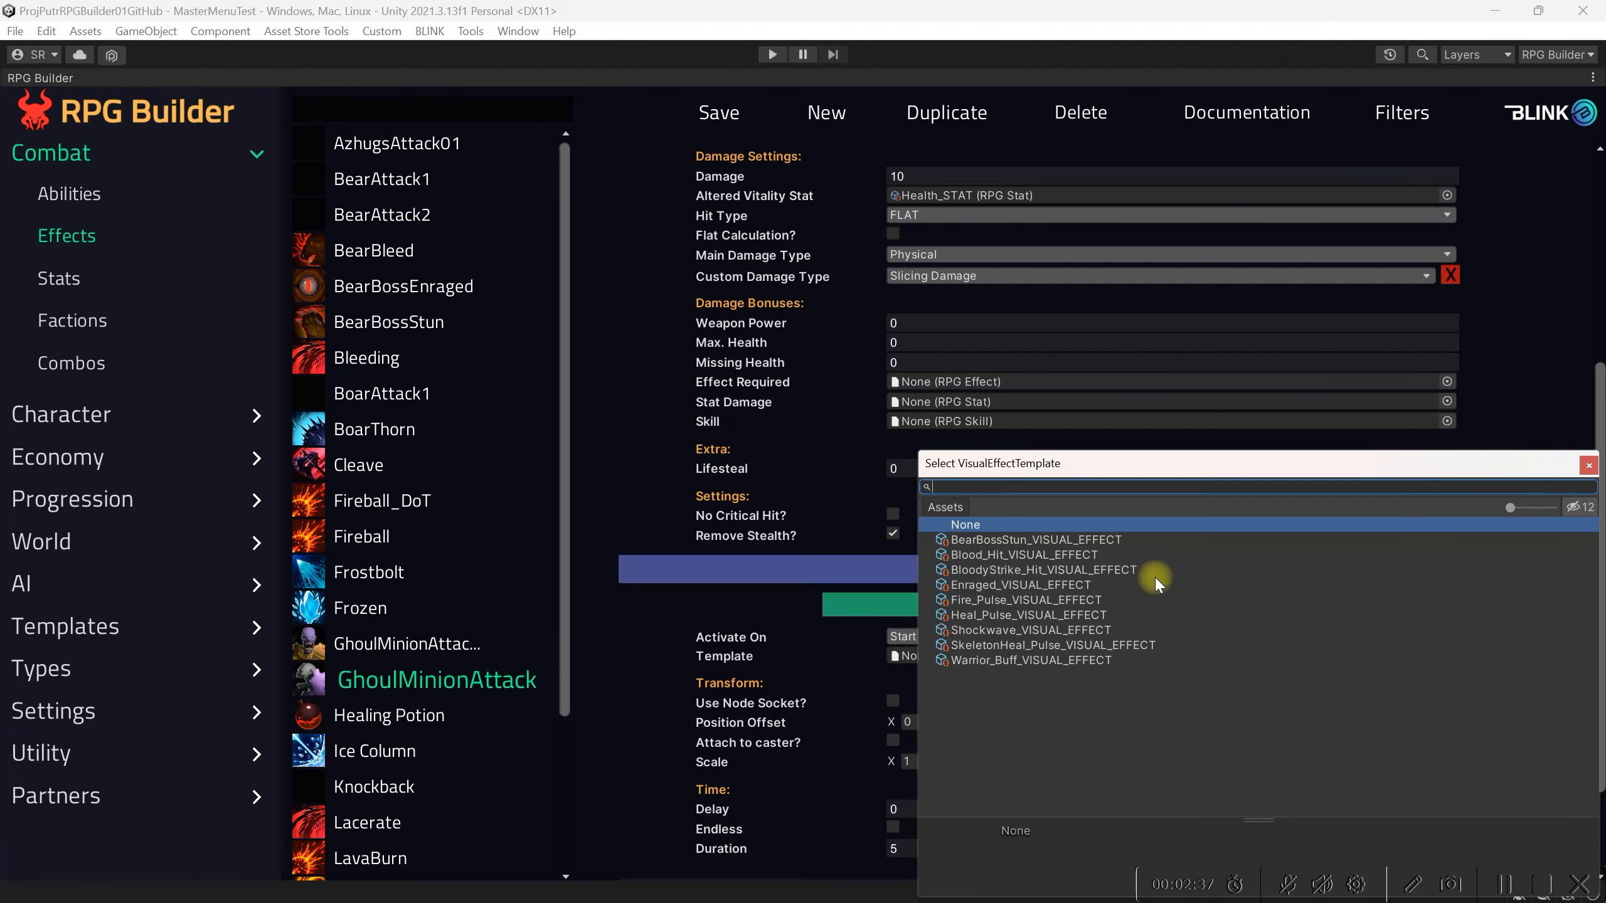
click(1088, 554)
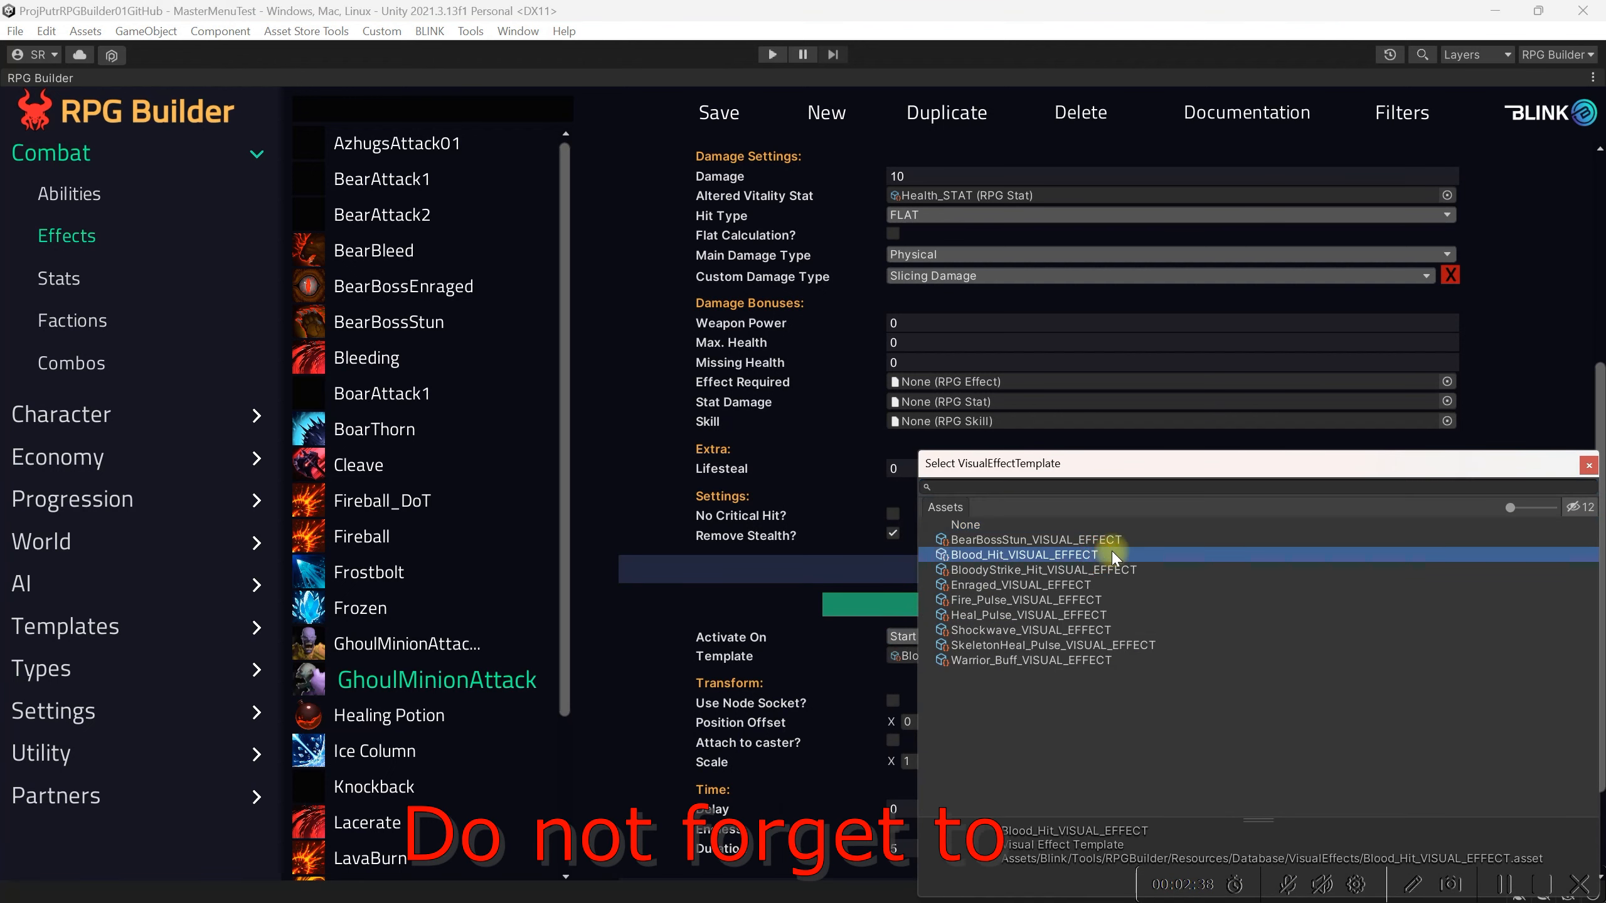
click(1589, 468)
click(727, 121)
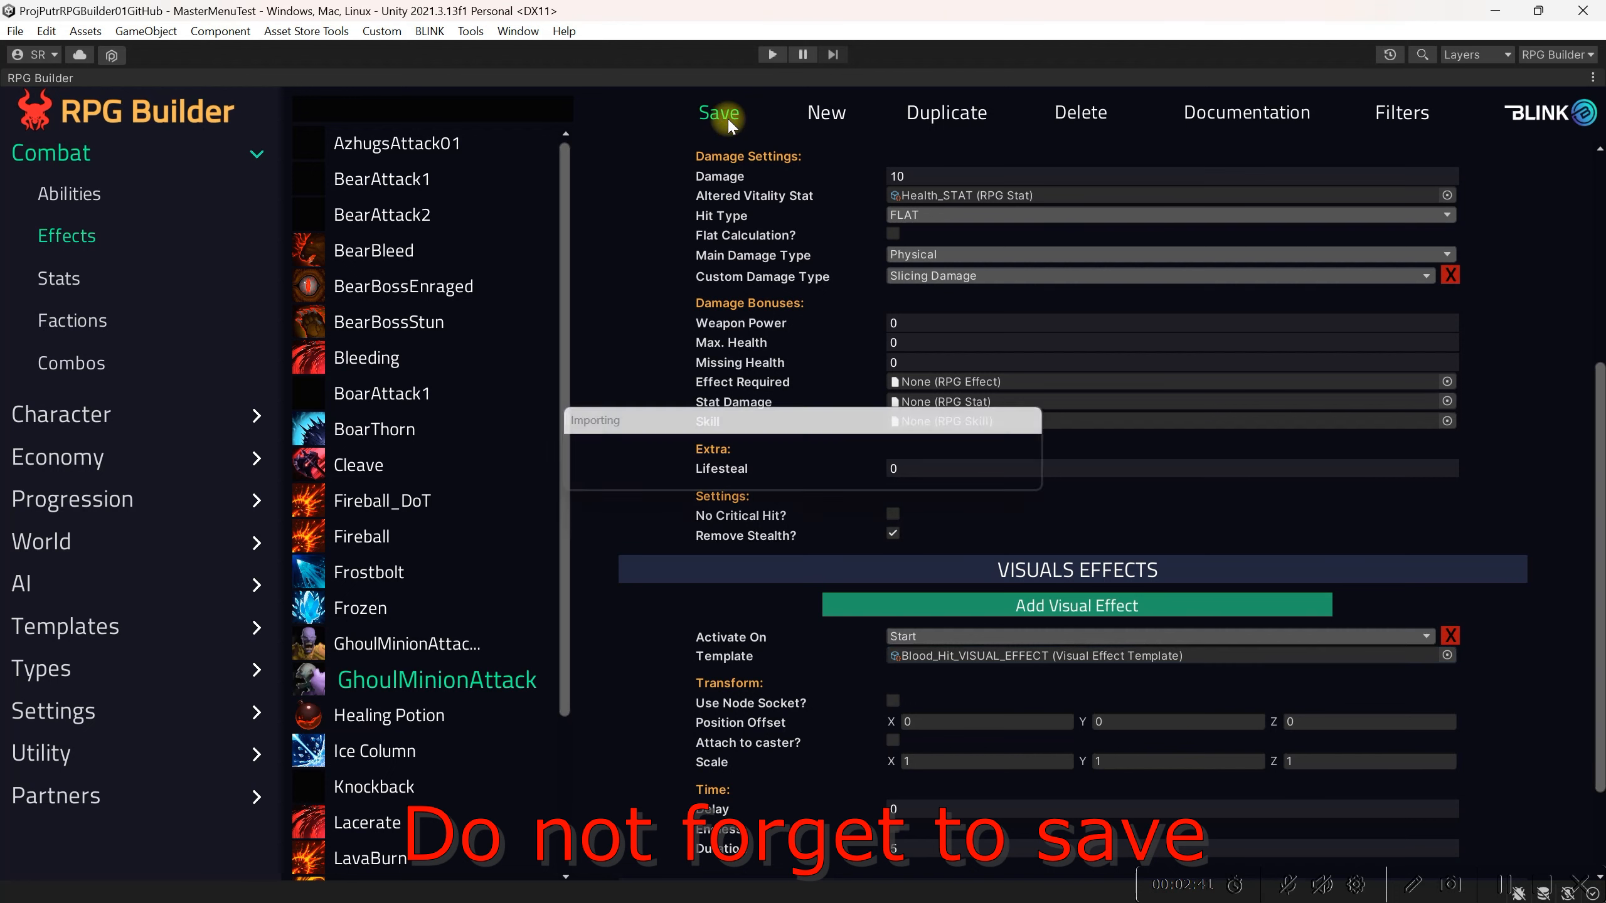
Step: Browse the visual effect templates to compare their prefabs
scroll(1052, 559, down, 1)
scroll(1052, 556, up, 1)
scroll(1053, 556, down, 1)
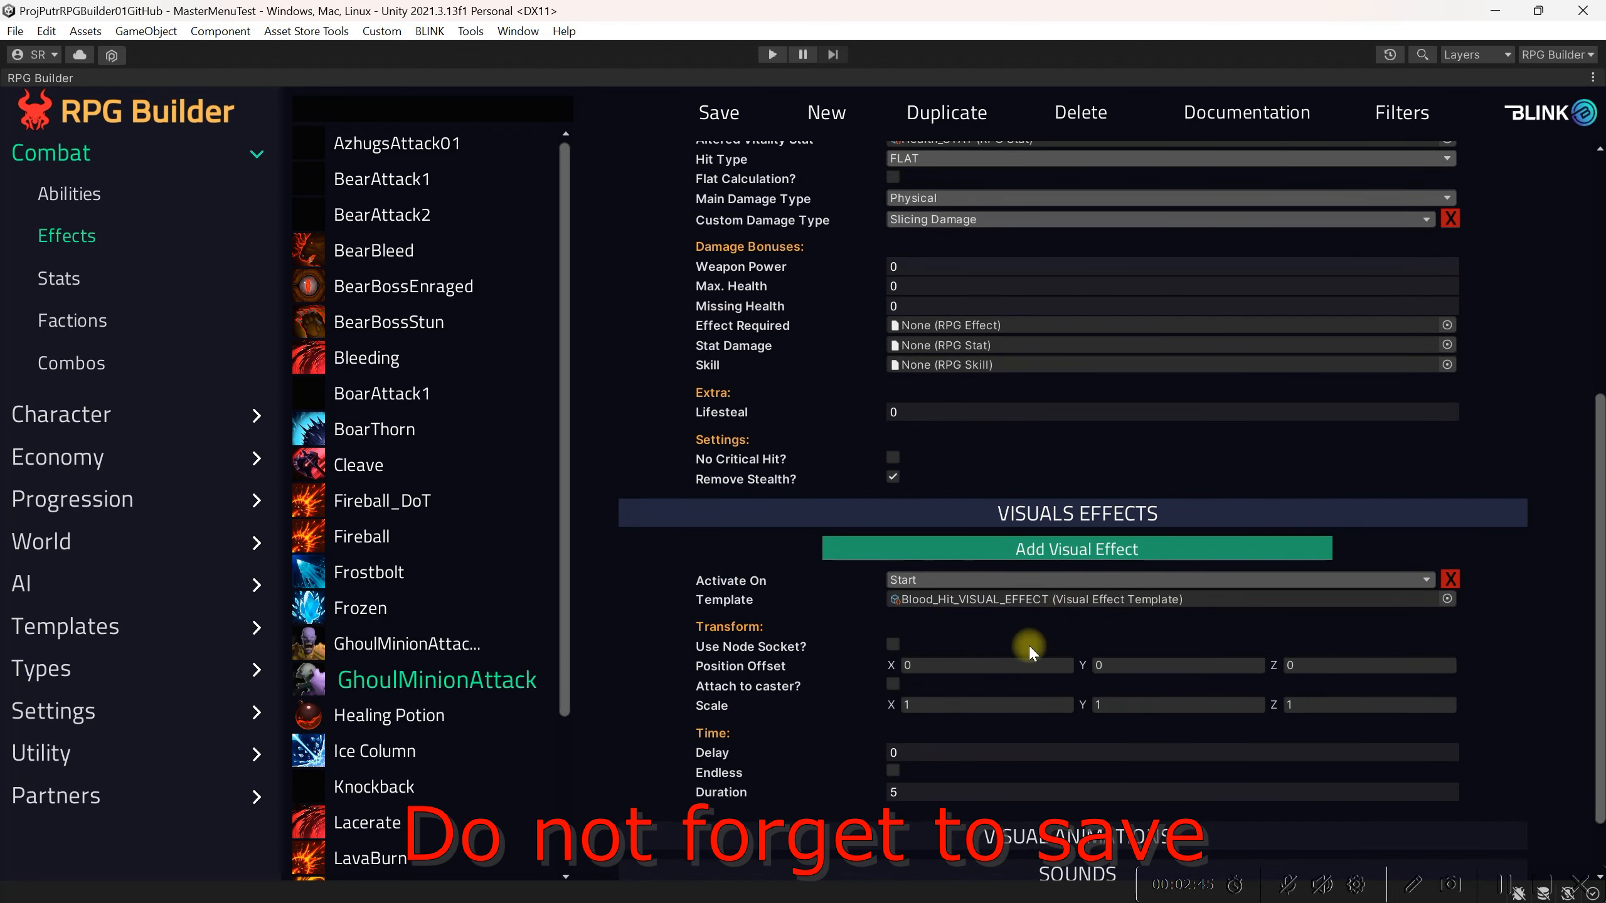
click(51, 623)
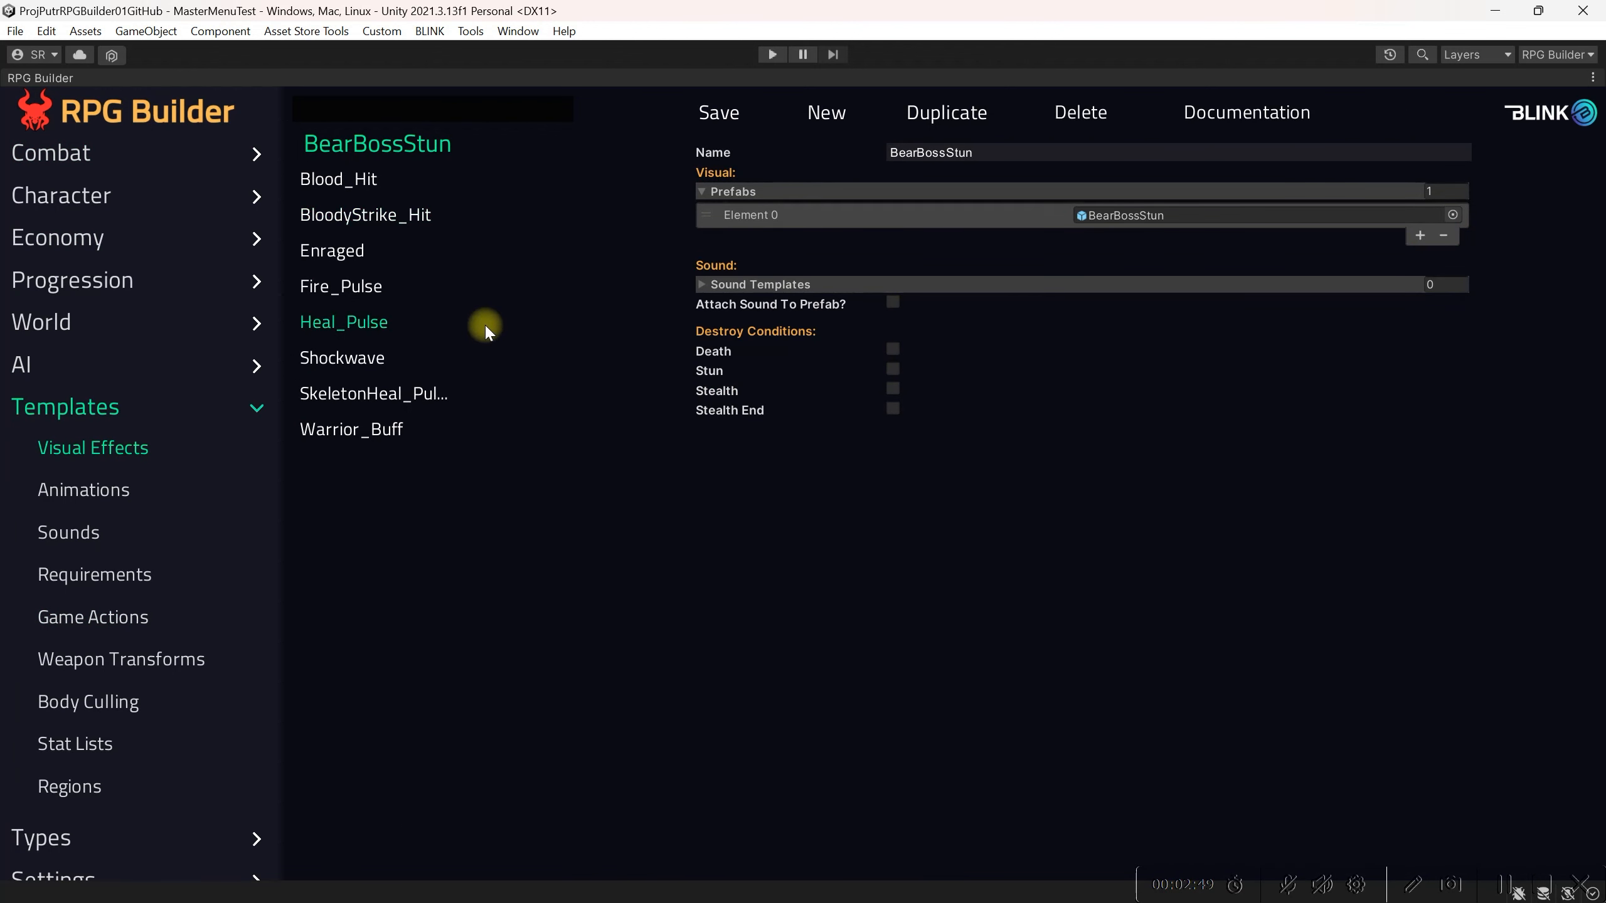
click(430, 183)
click(394, 215)
click(392, 250)
click(399, 295)
click(387, 321)
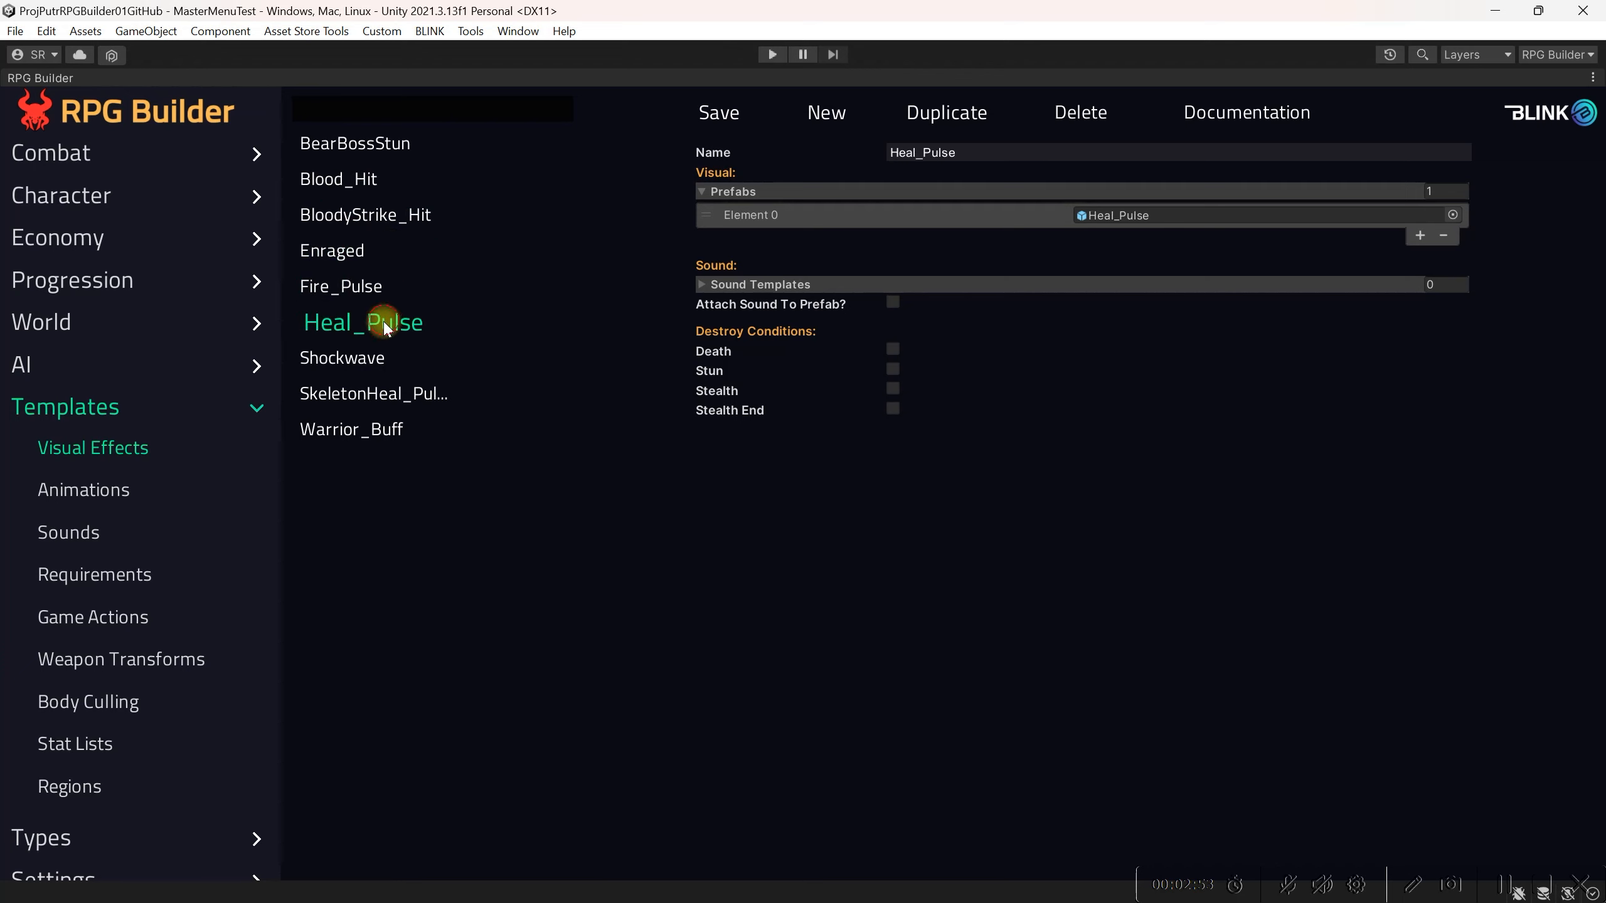
click(389, 151)
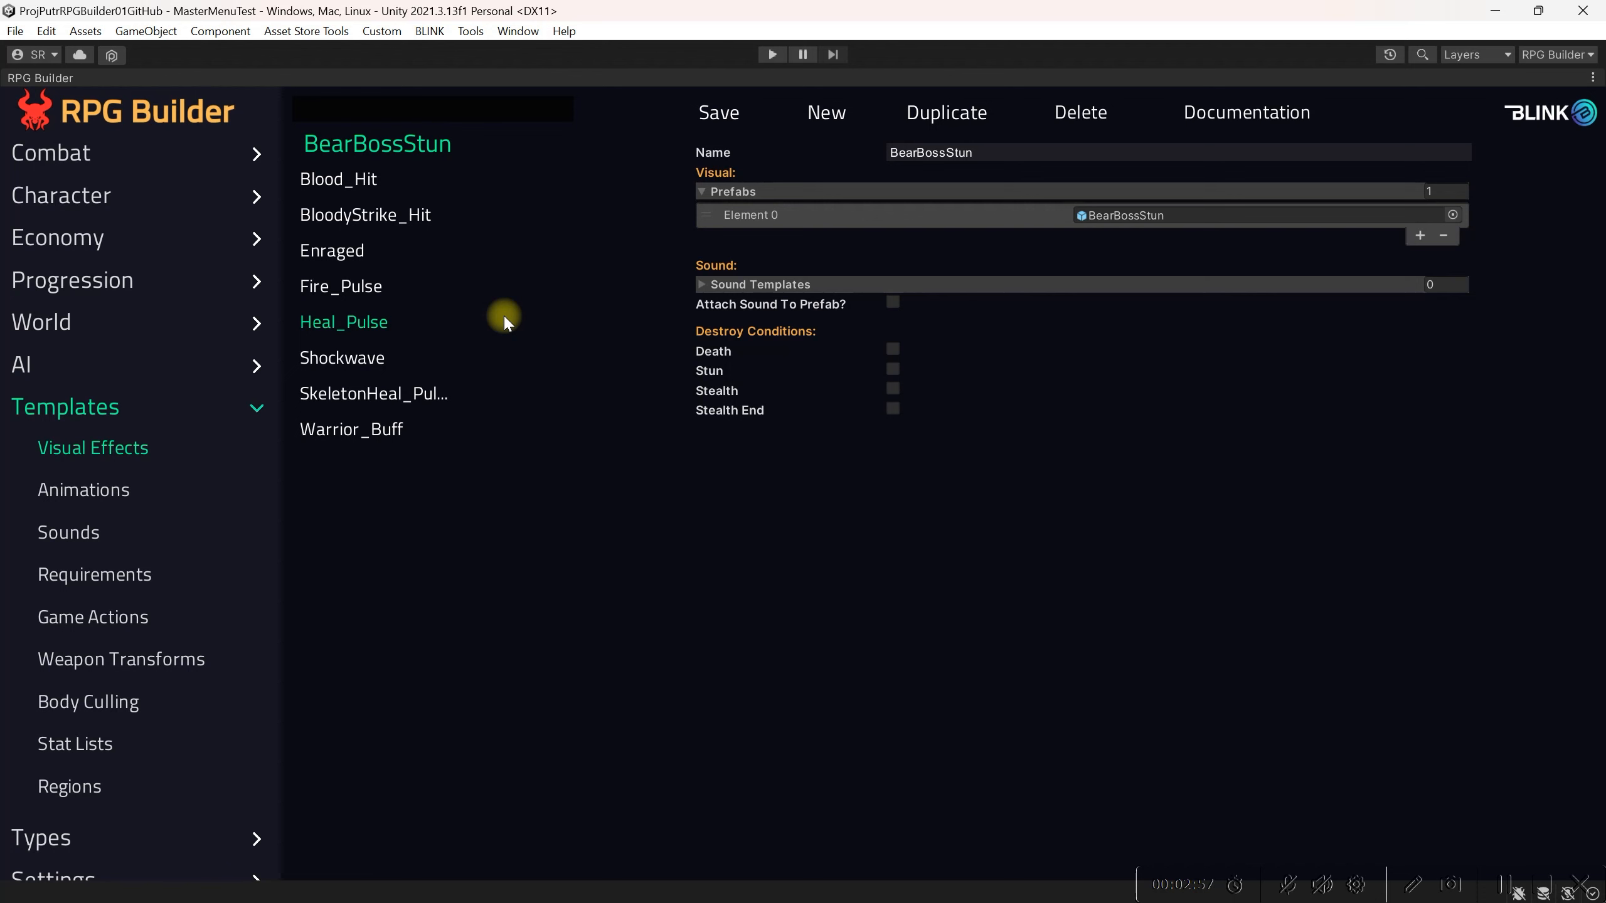
Step: Reopen the GhoulMinionAttack effect and set its visual effect's Y position offset to 1
click(79, 157)
click(106, 254)
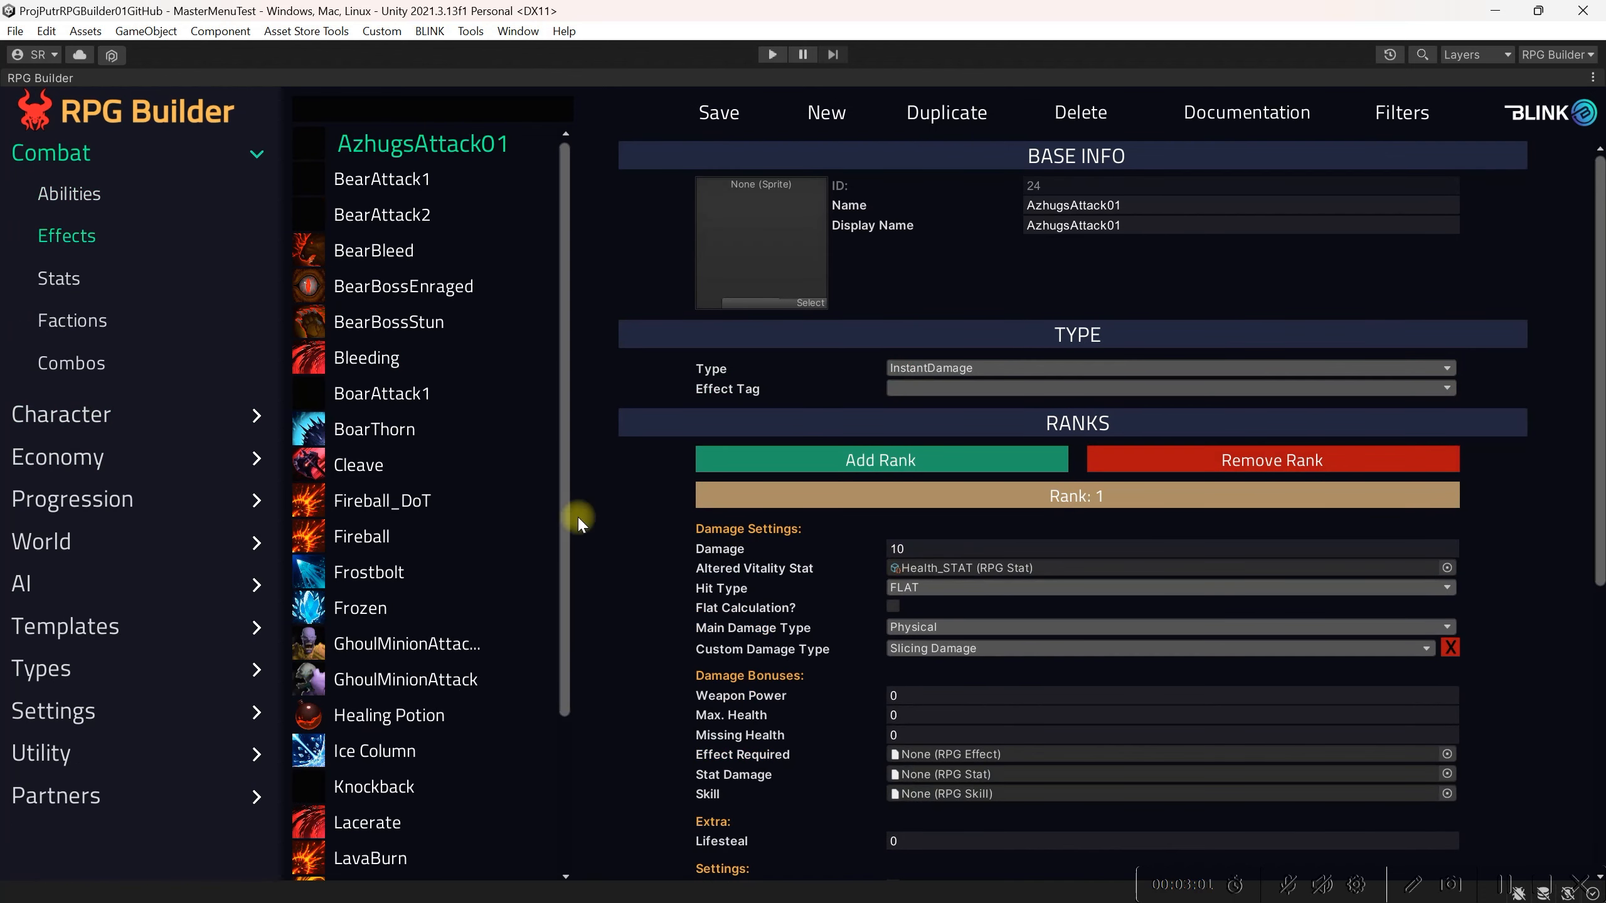
click(454, 681)
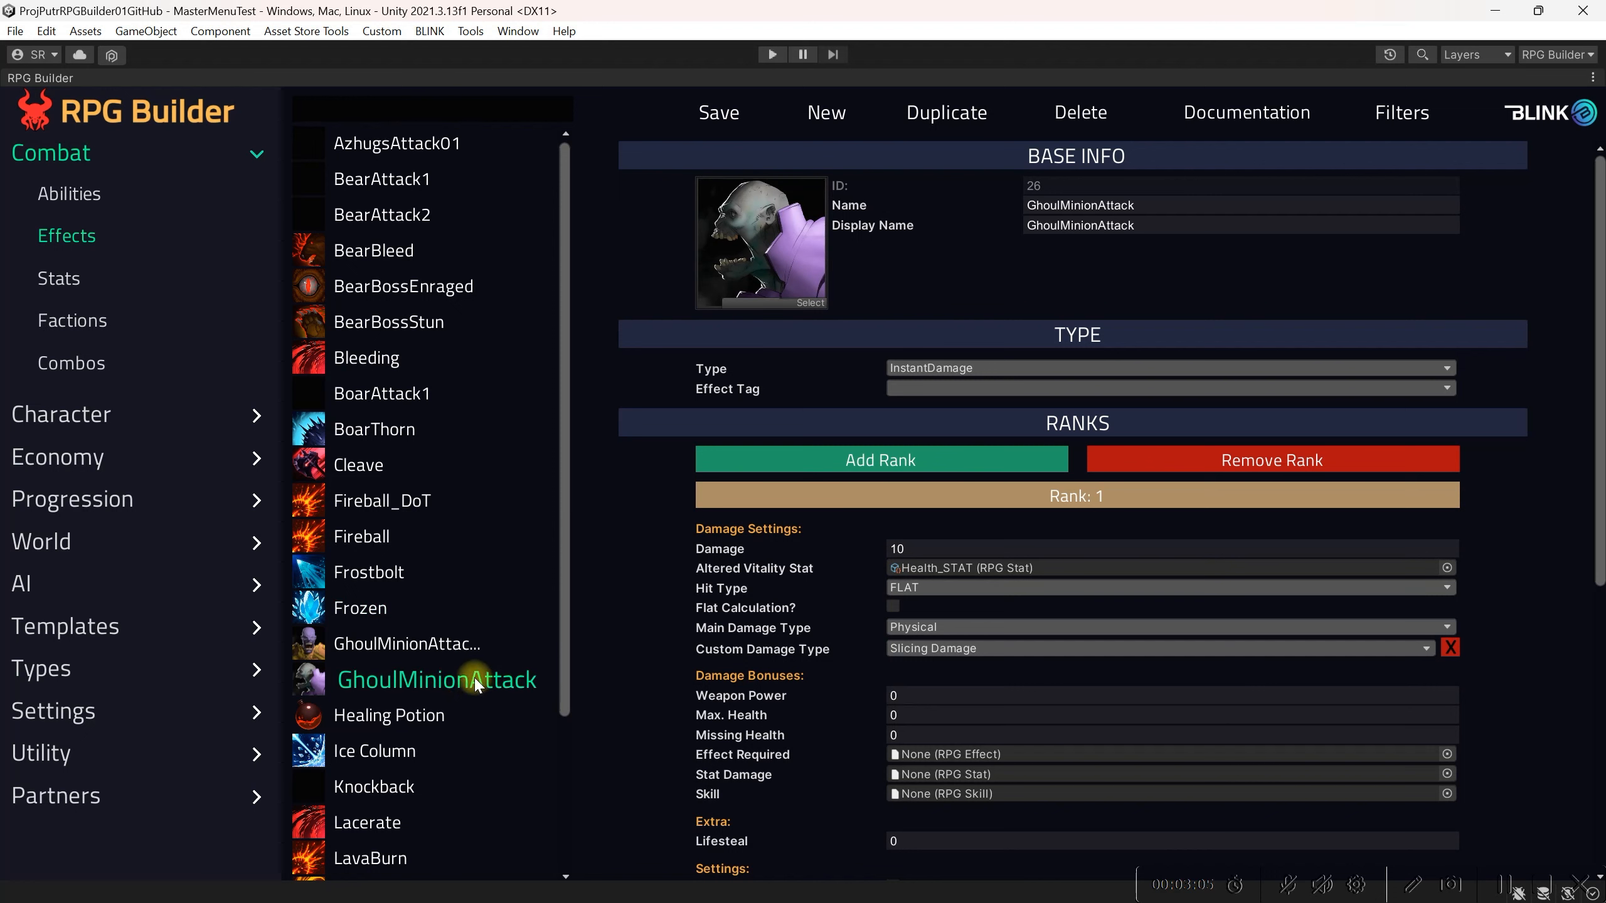
scroll(468, 623, down, 3)
scroll(929, 623, down, 8)
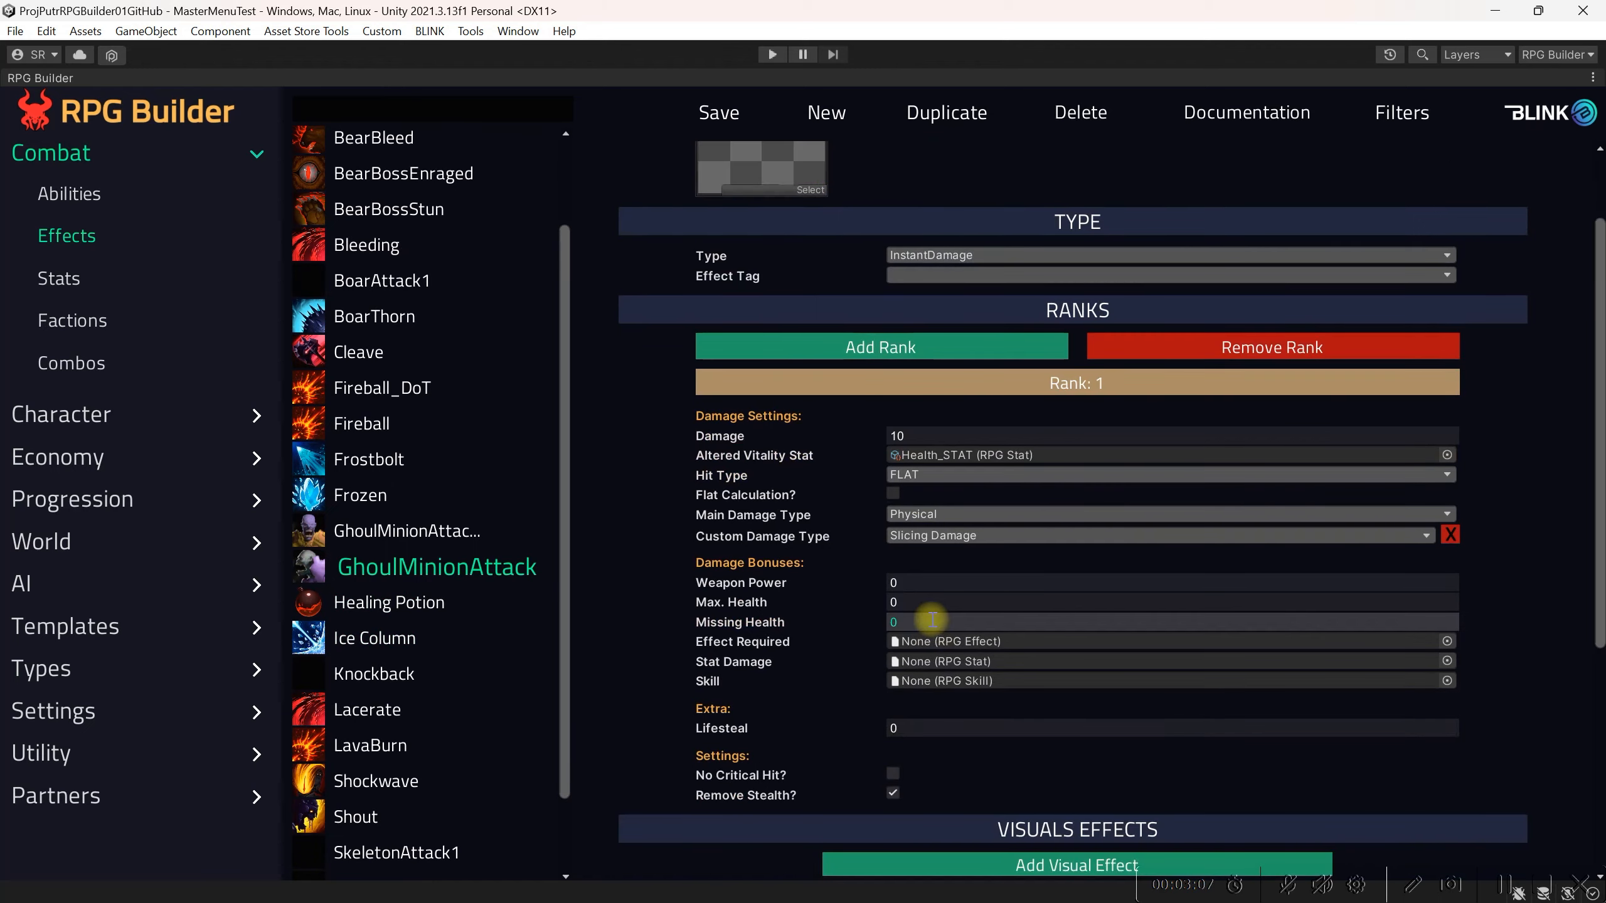
scroll(934, 622, down, 1)
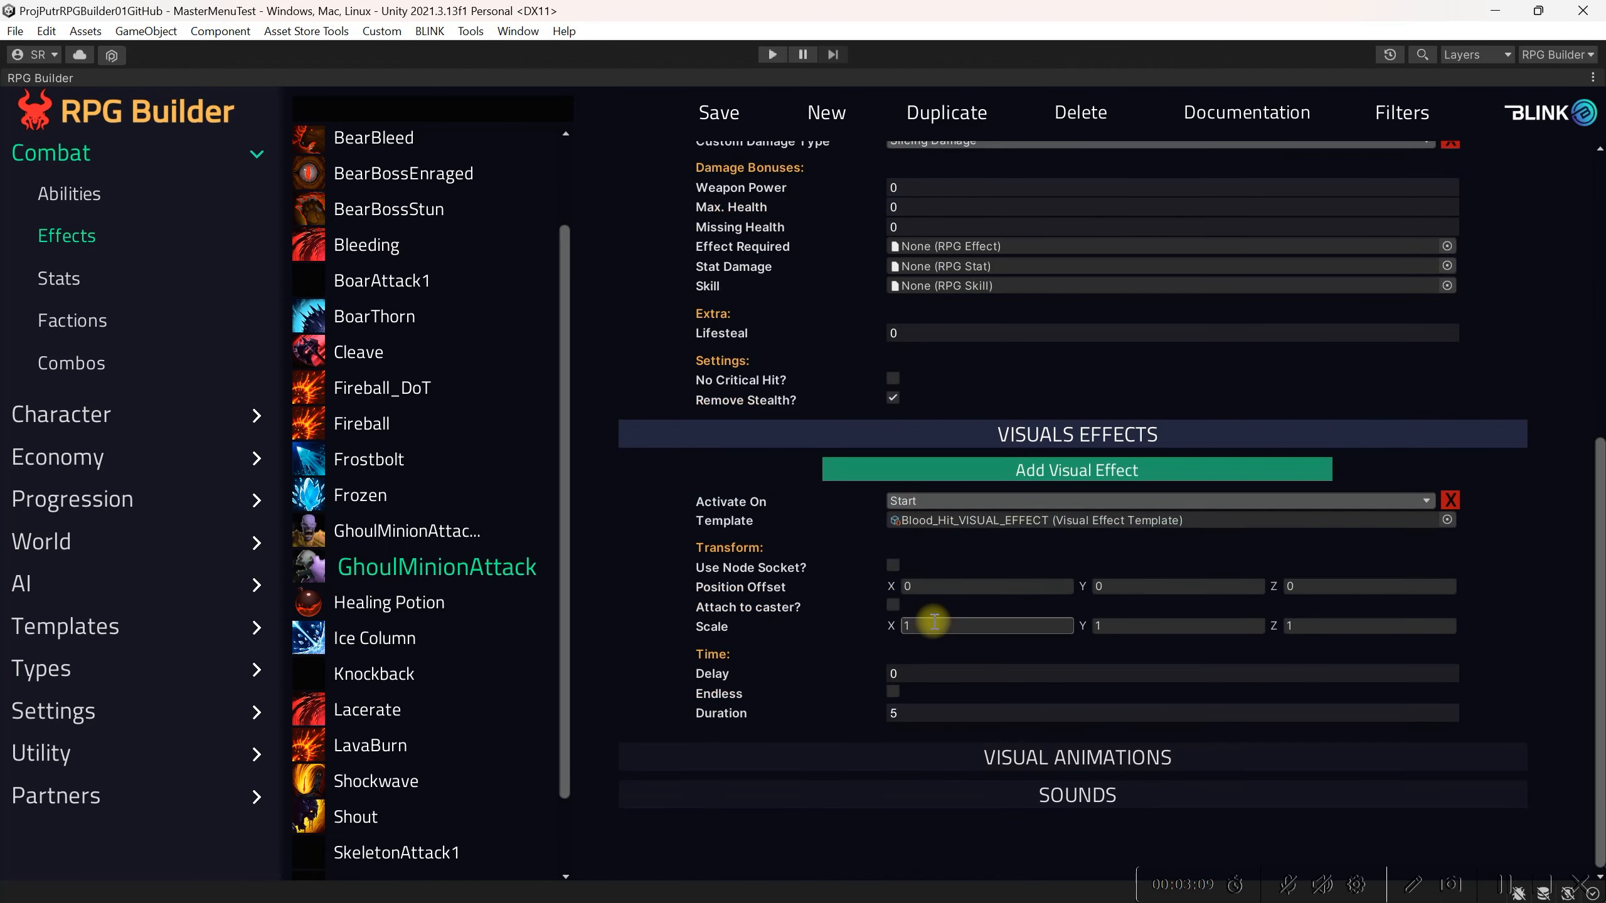
scroll(934, 622, down, 1)
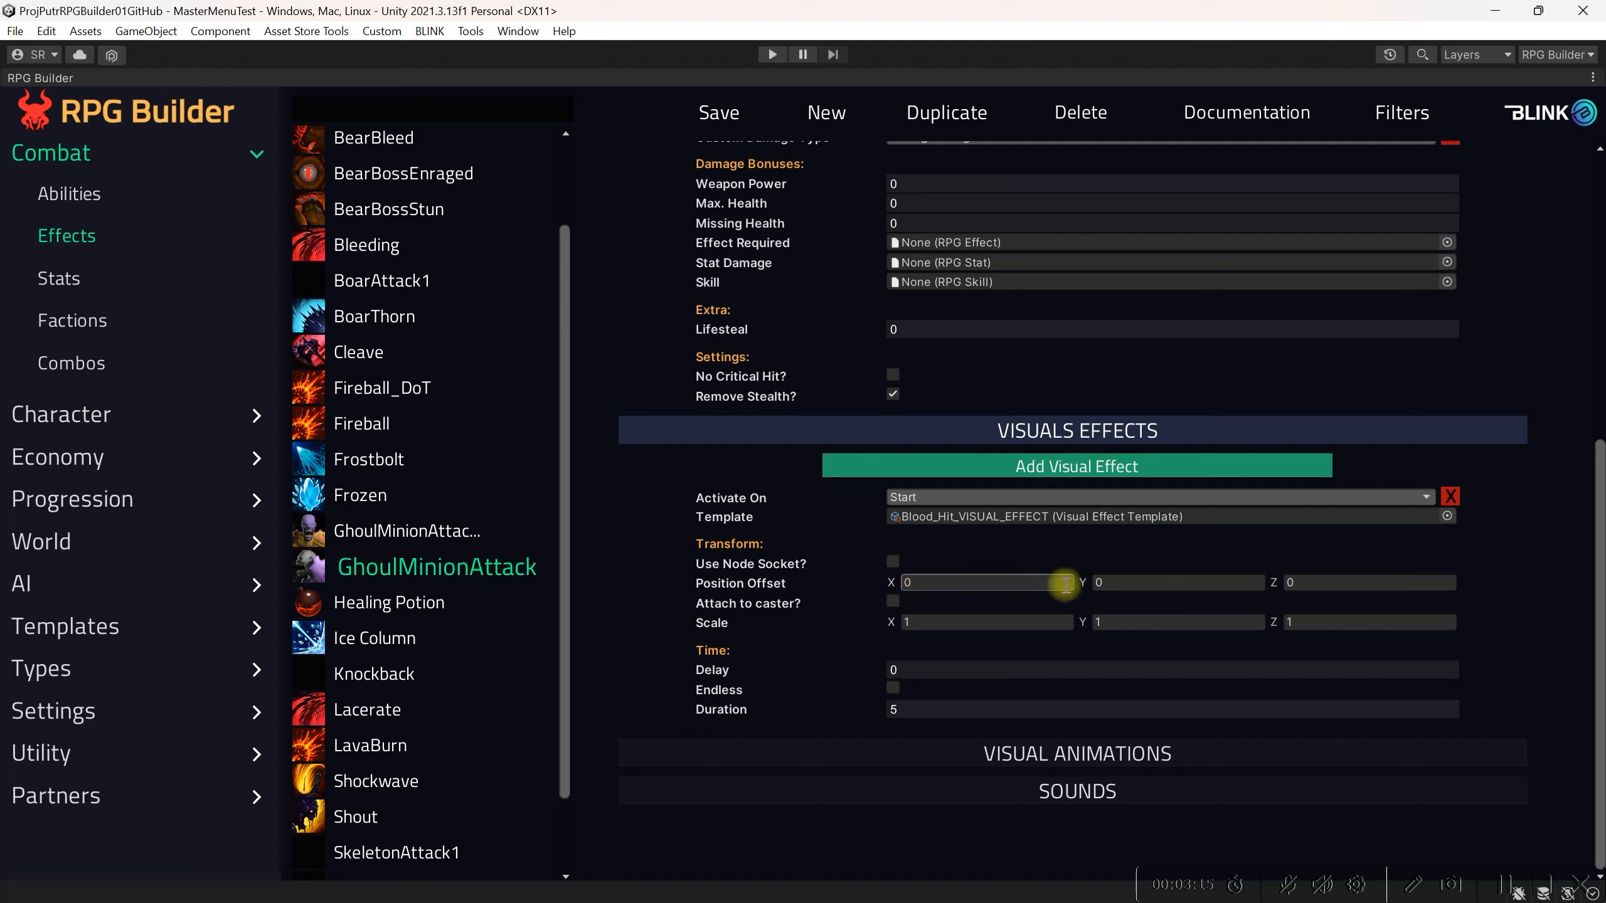
click(1128, 582)
text(1)
key(Return)
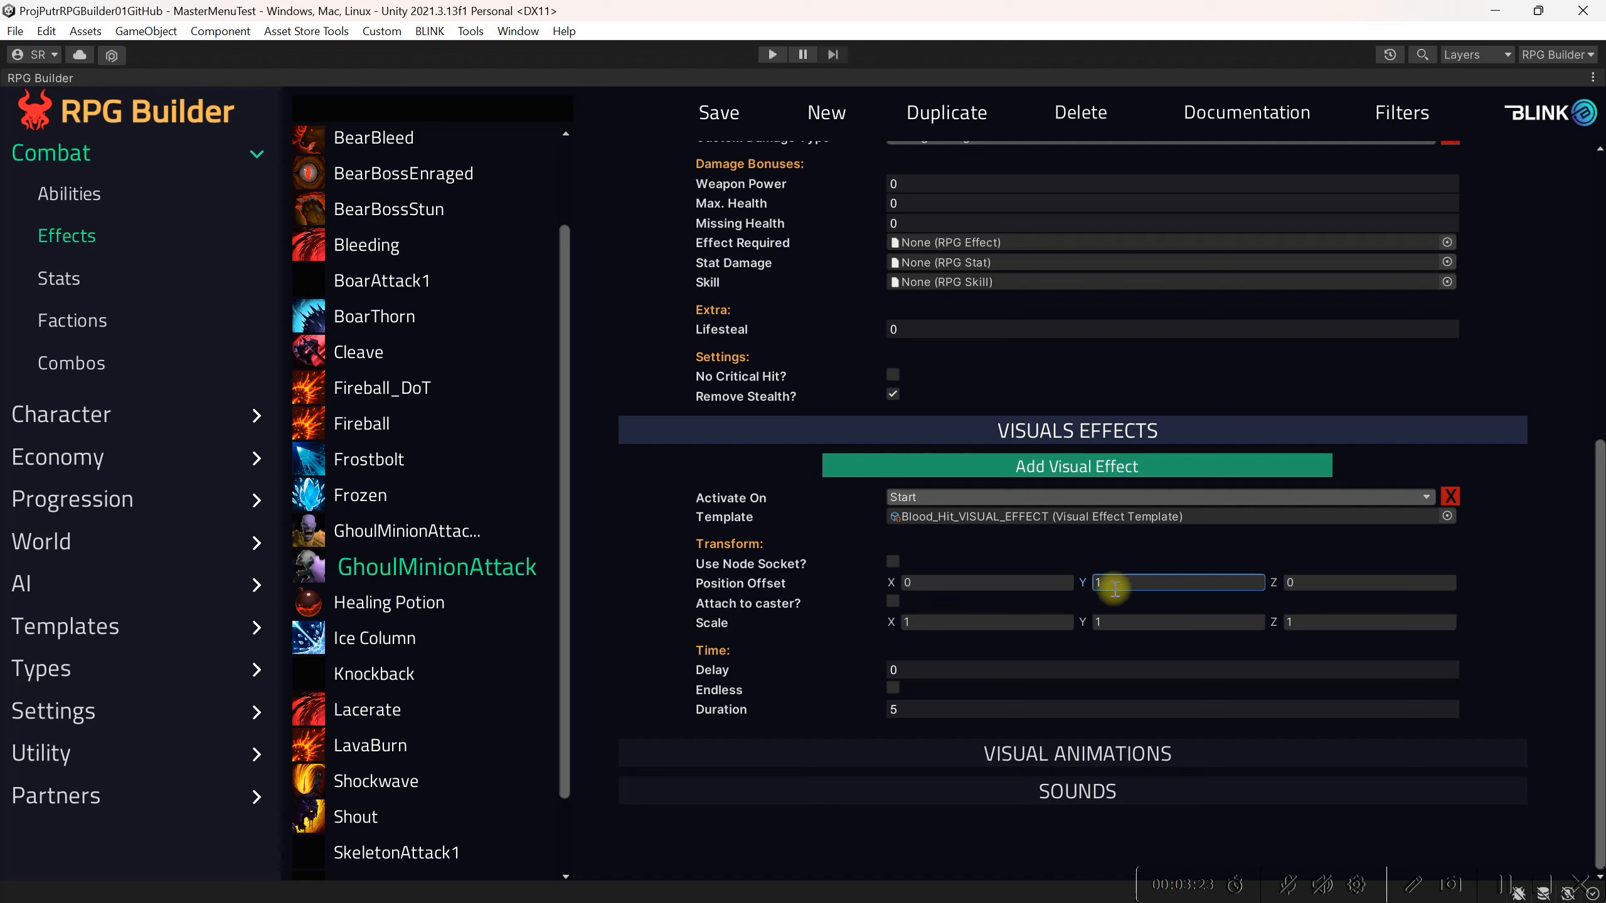
Step: Add a sound to the GhoulMinionAttack effect, activated on Start with the Blood_Hit_SOUND_TEMPLATE template, and save
click(1094, 791)
scroll(1075, 784, down, 1)
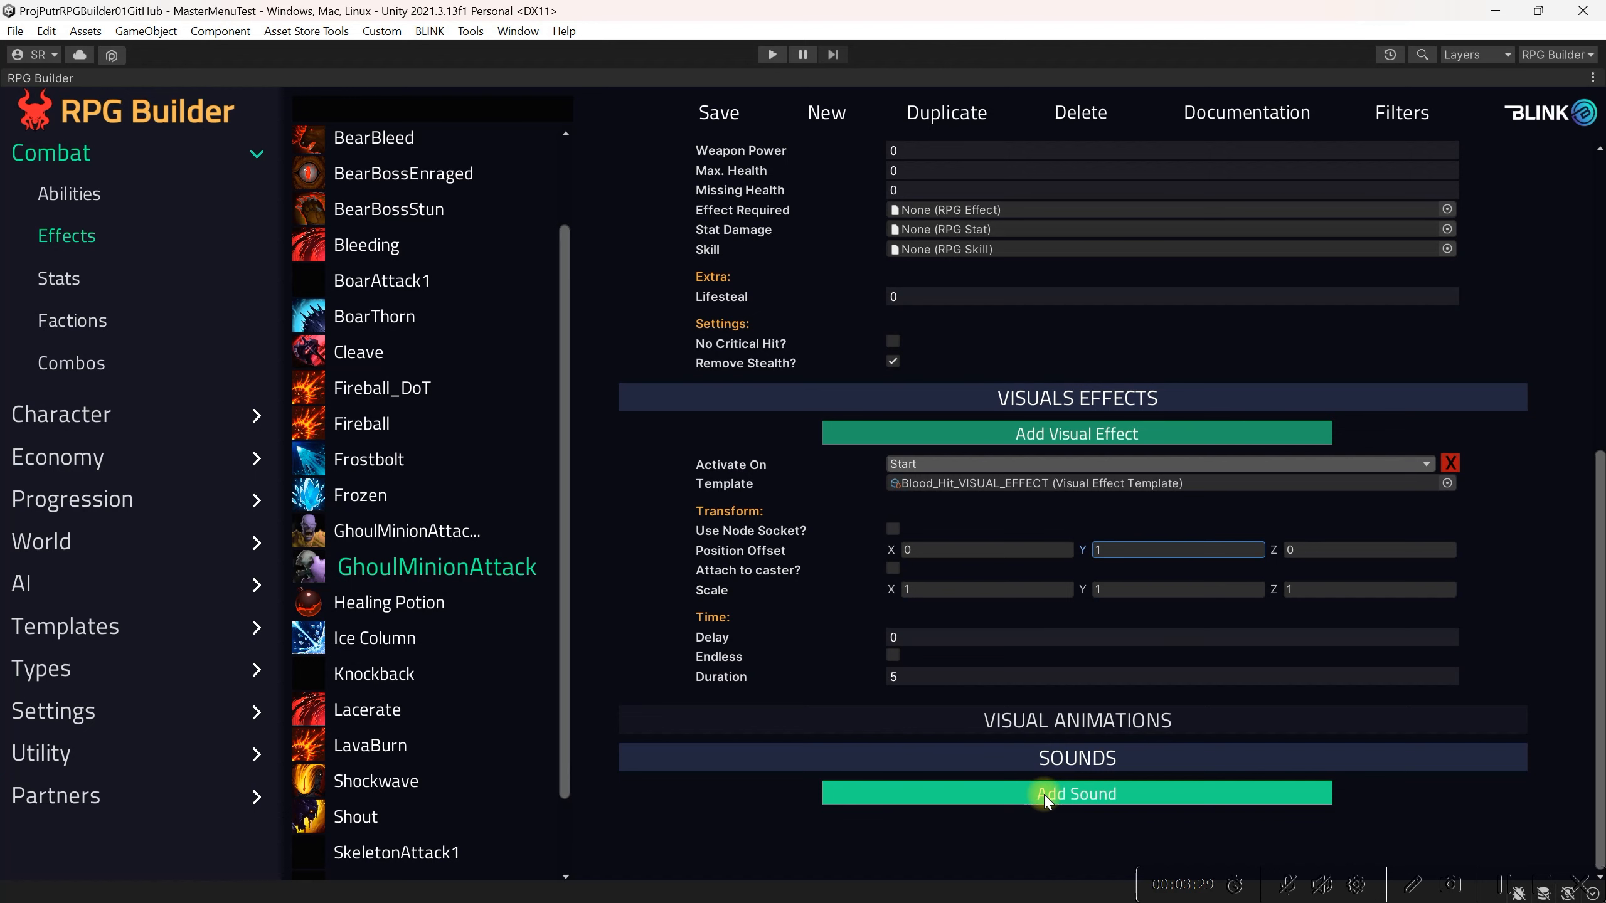
click(1044, 796)
scroll(1044, 799, down, 2)
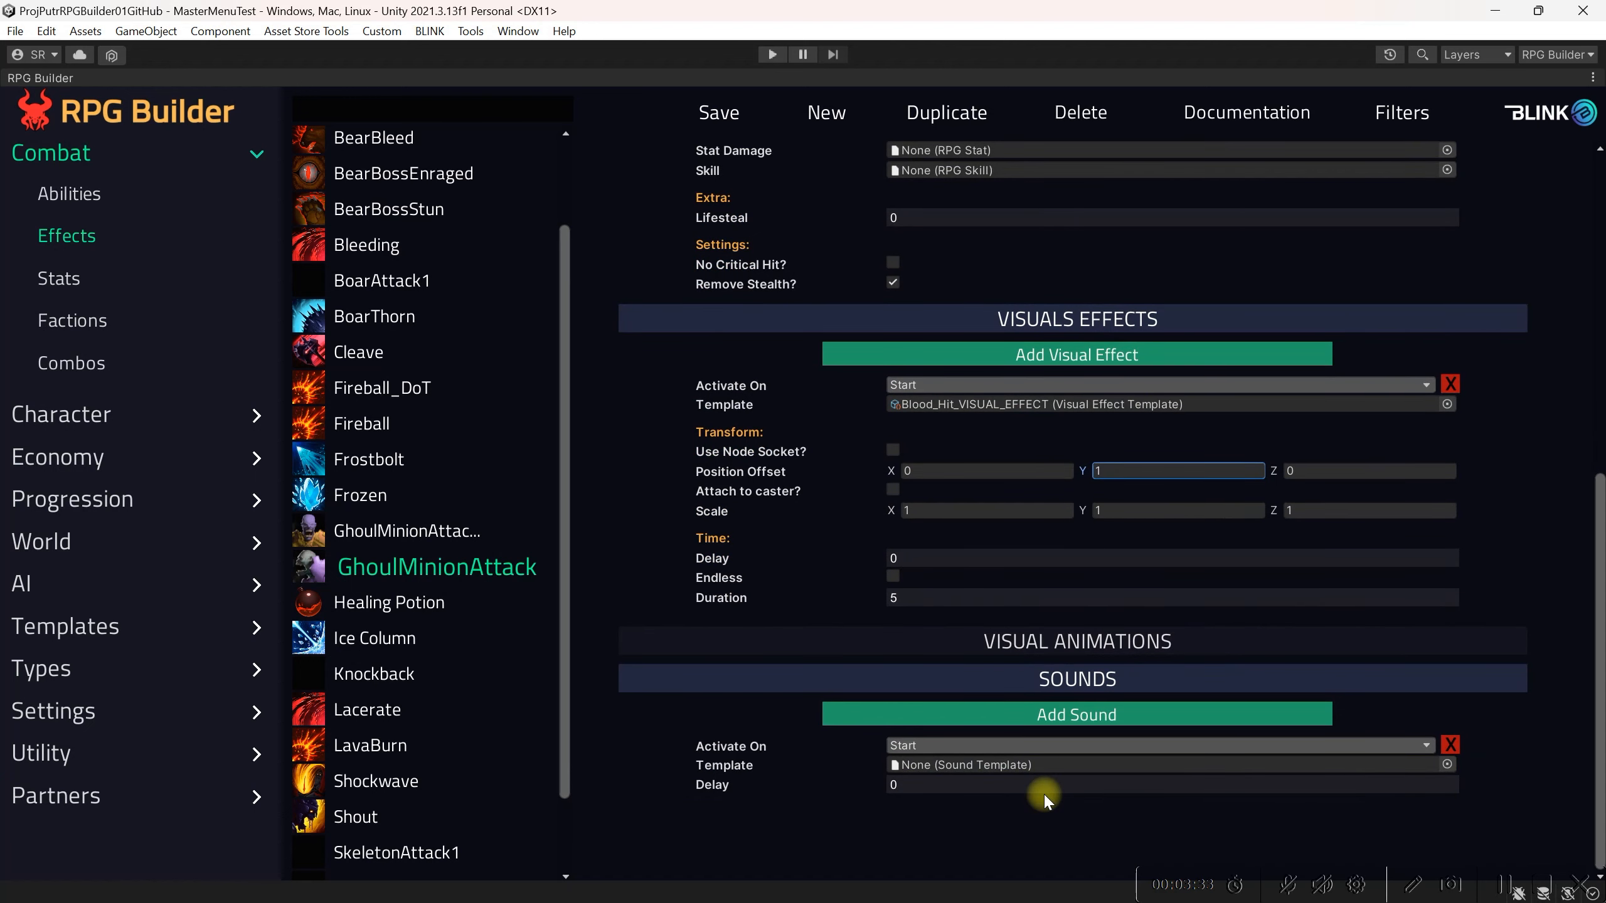
click(1034, 746)
click(994, 776)
click(1085, 784)
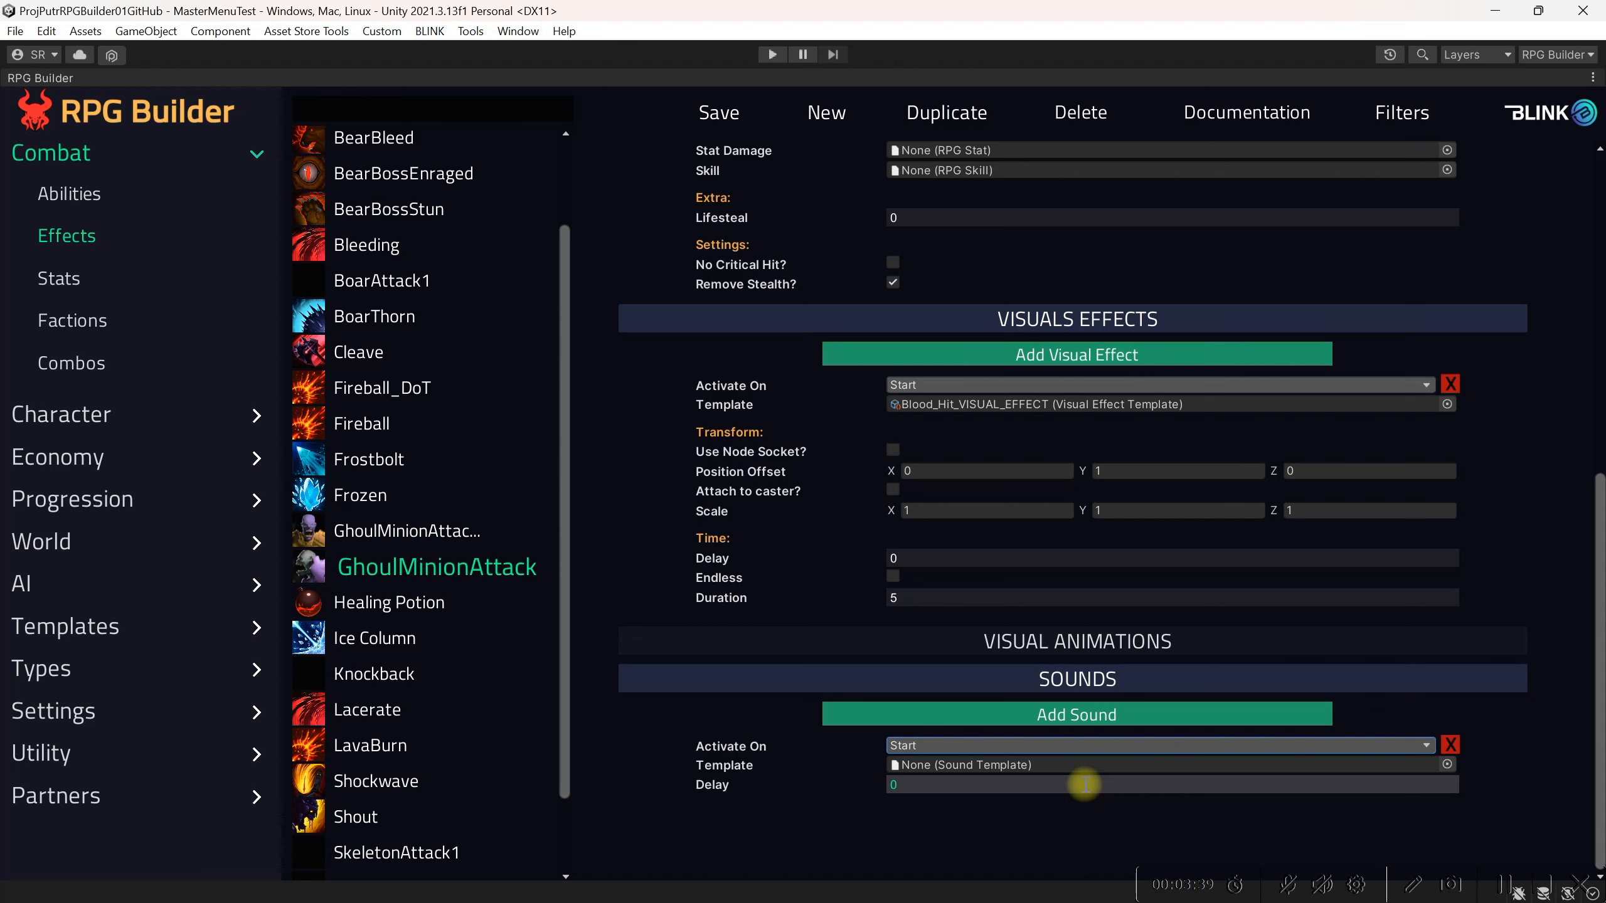
click(1412, 768)
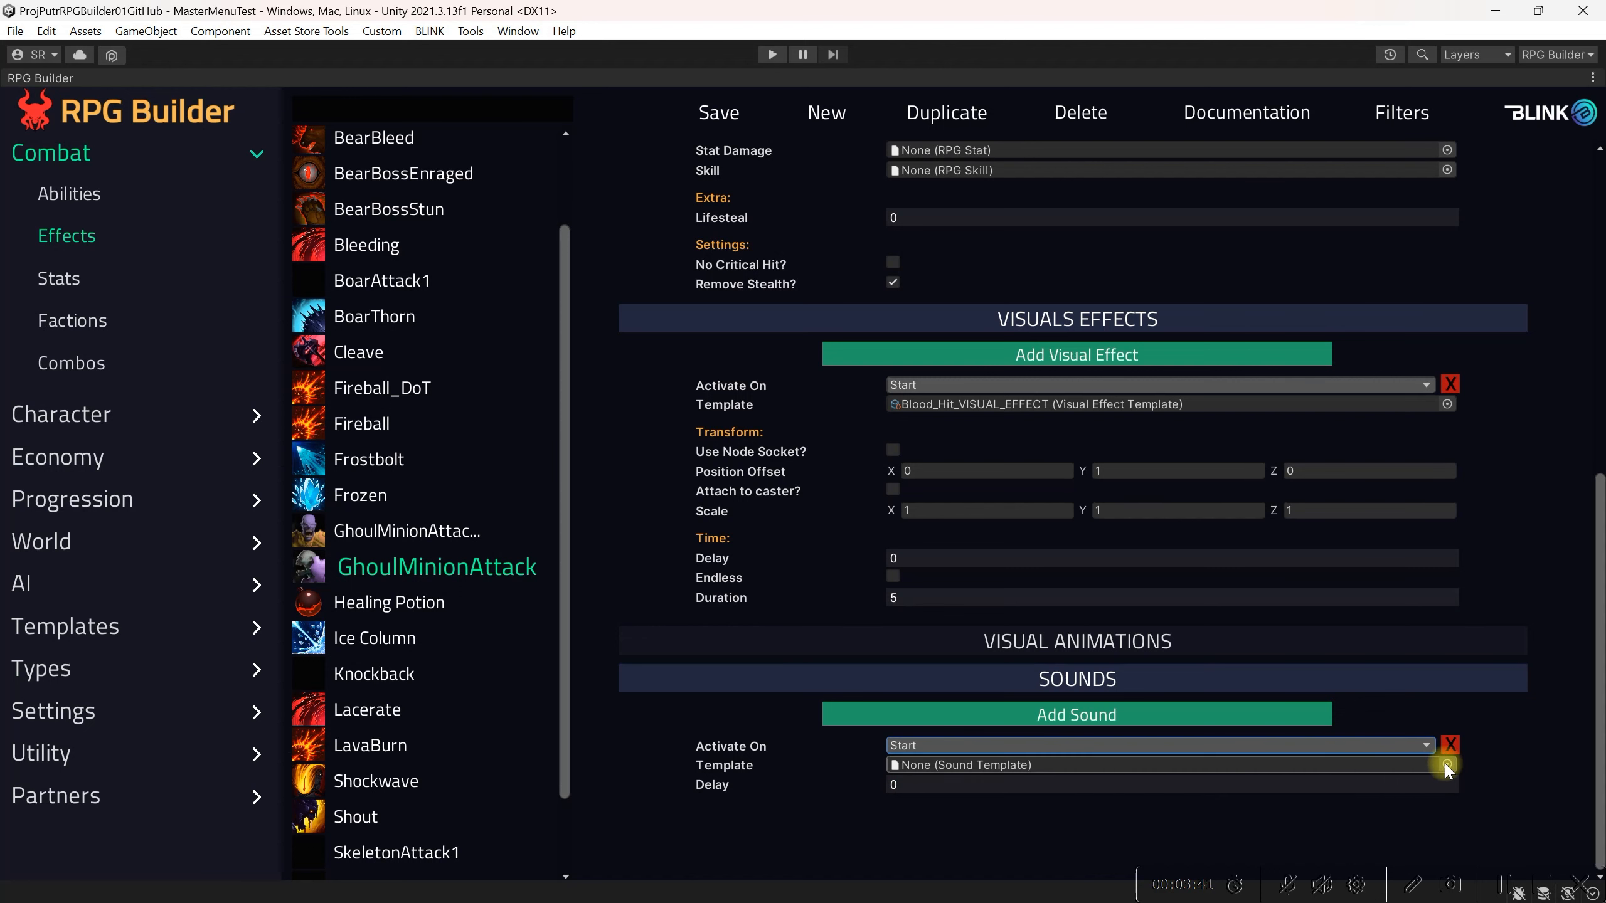
click(1446, 764)
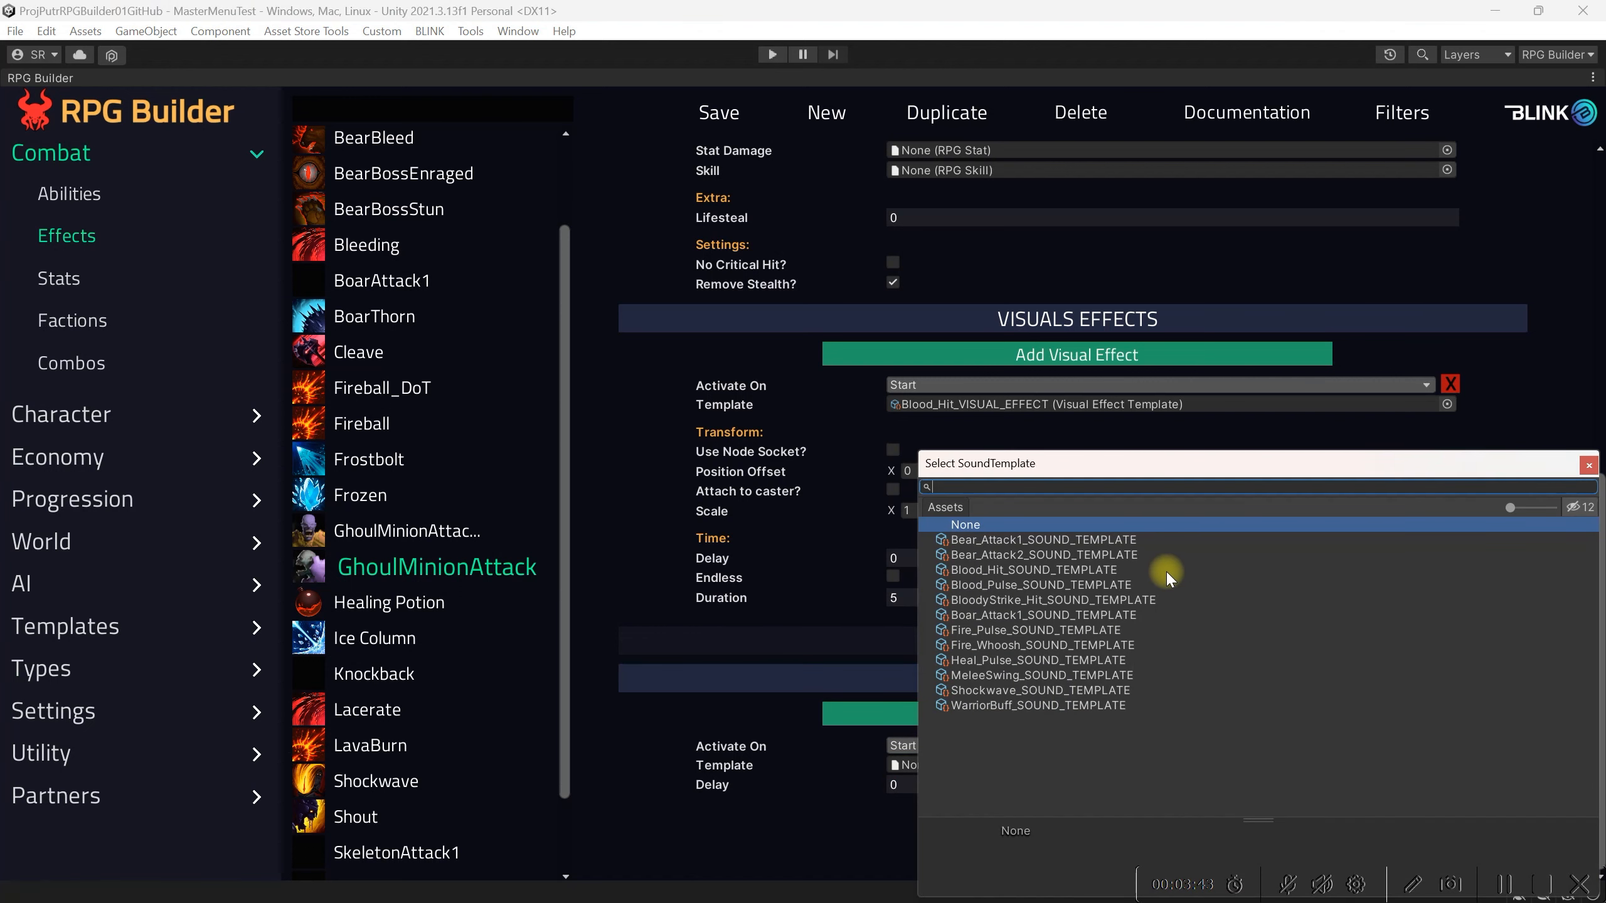
click(1124, 570)
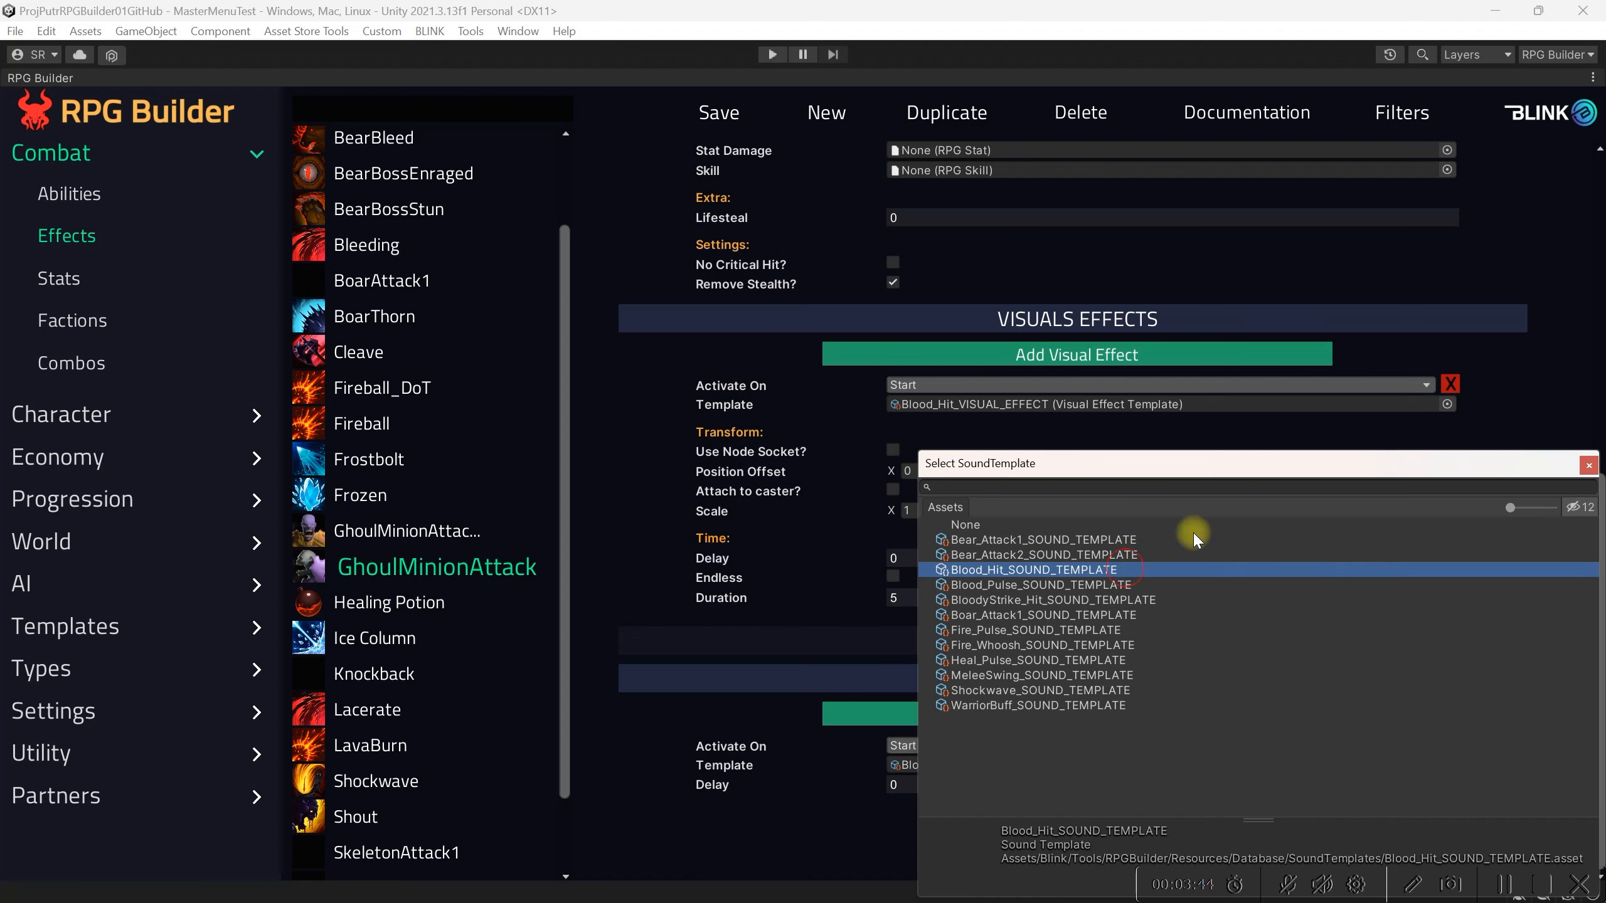
click(1589, 465)
click(736, 111)
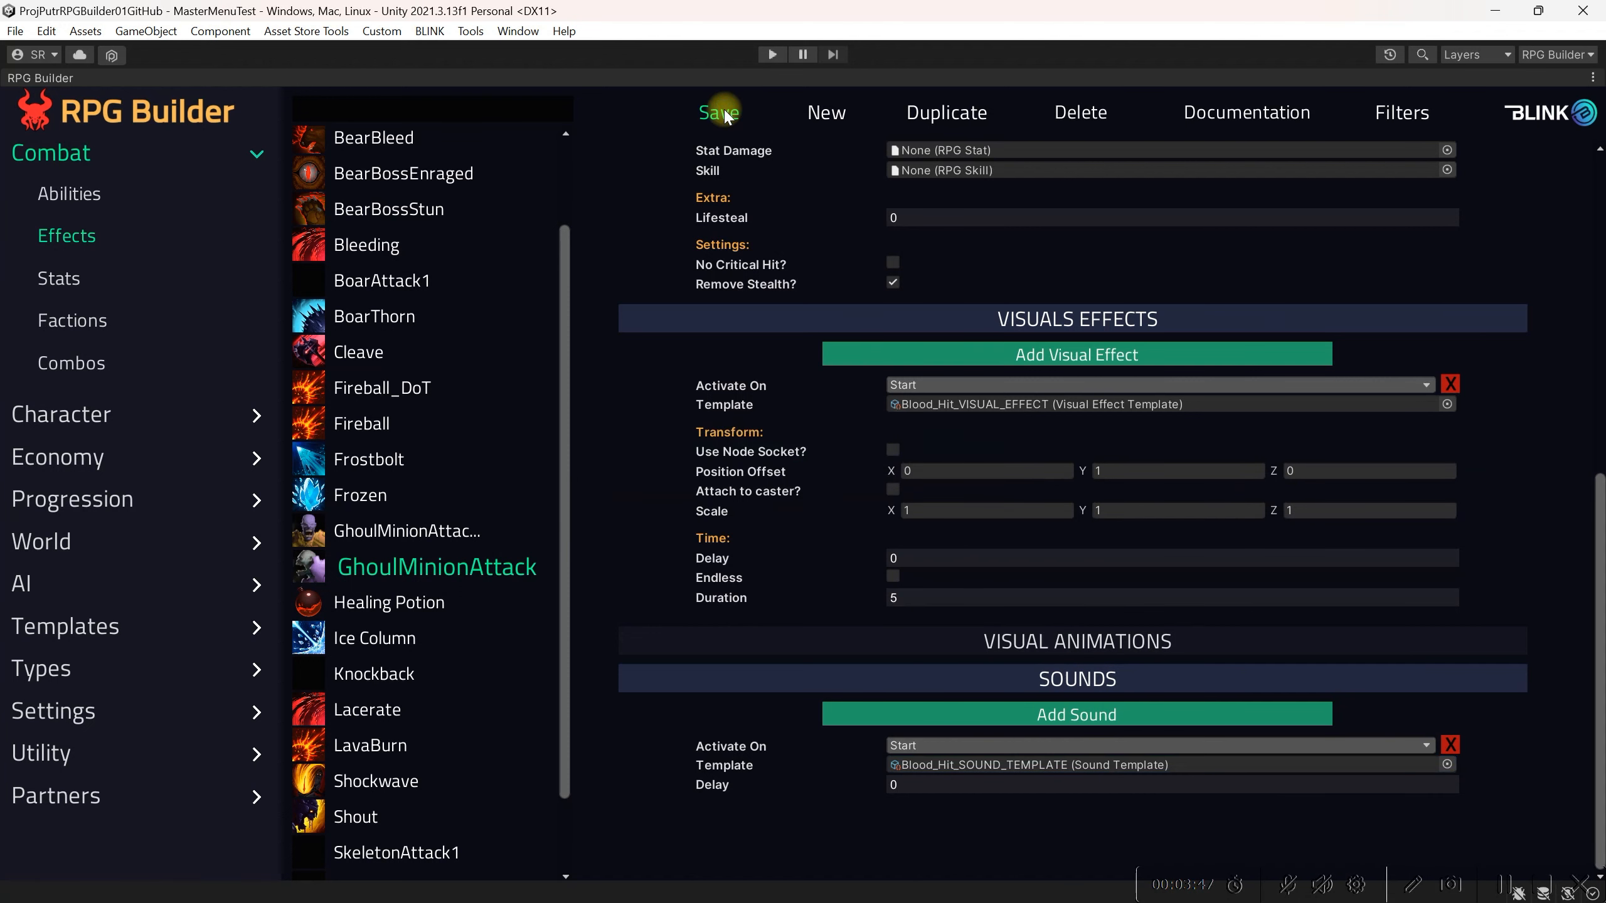
Step: Open the GhoulMinionAttack ability and add GhoulMinionAttack_EFFECT as an applied effect
click(82, 632)
click(62, 536)
click(358, 177)
click(358, 215)
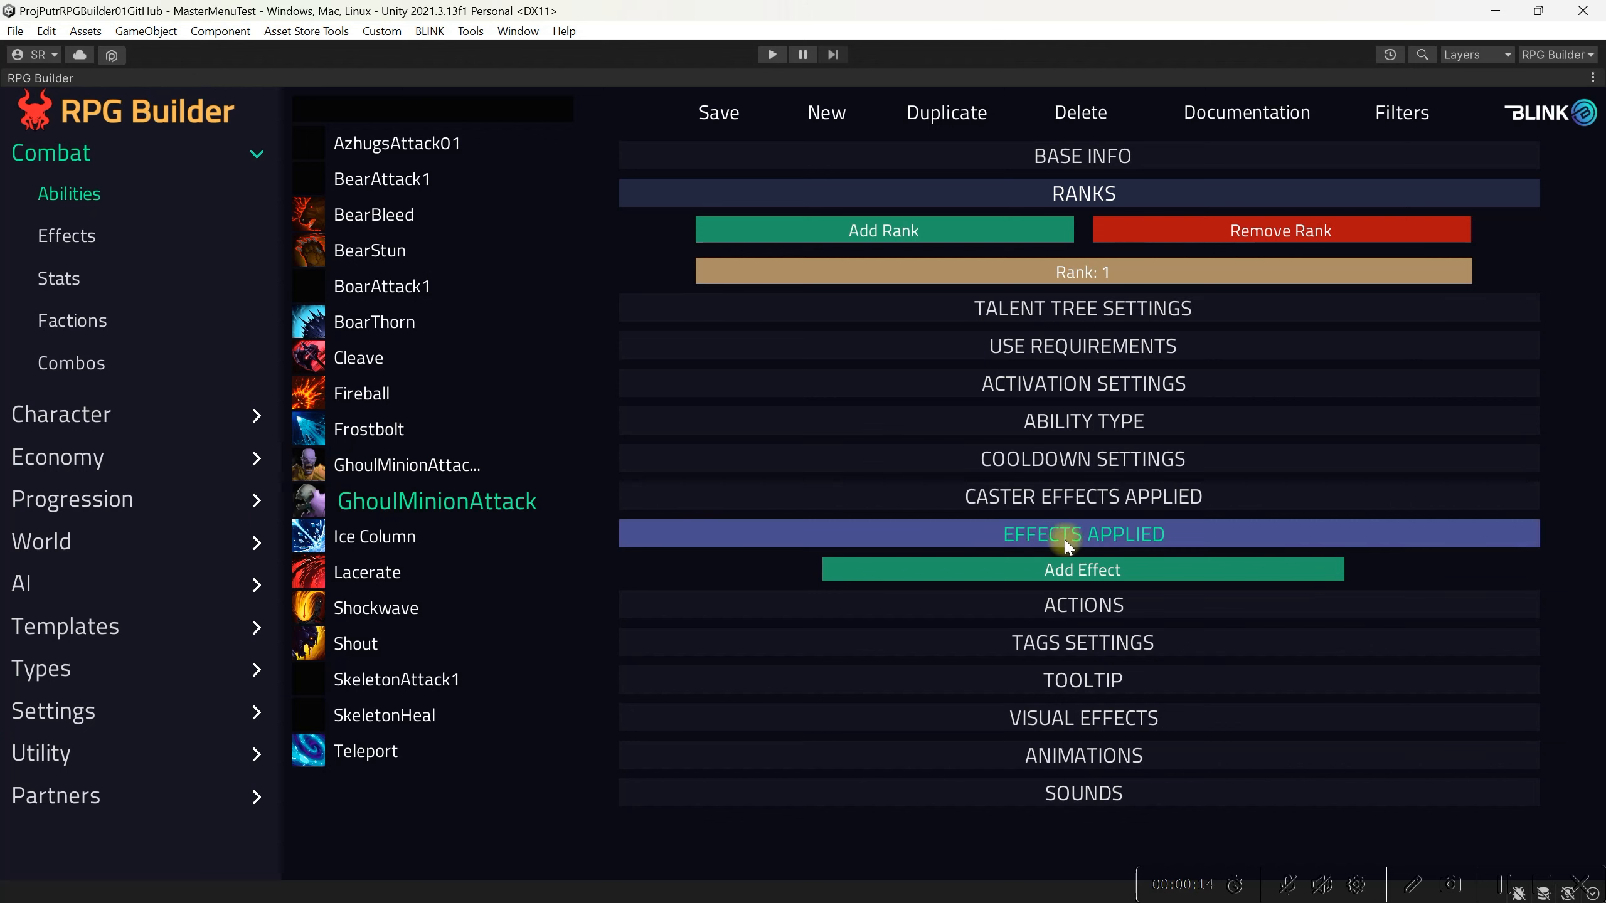
click(1068, 571)
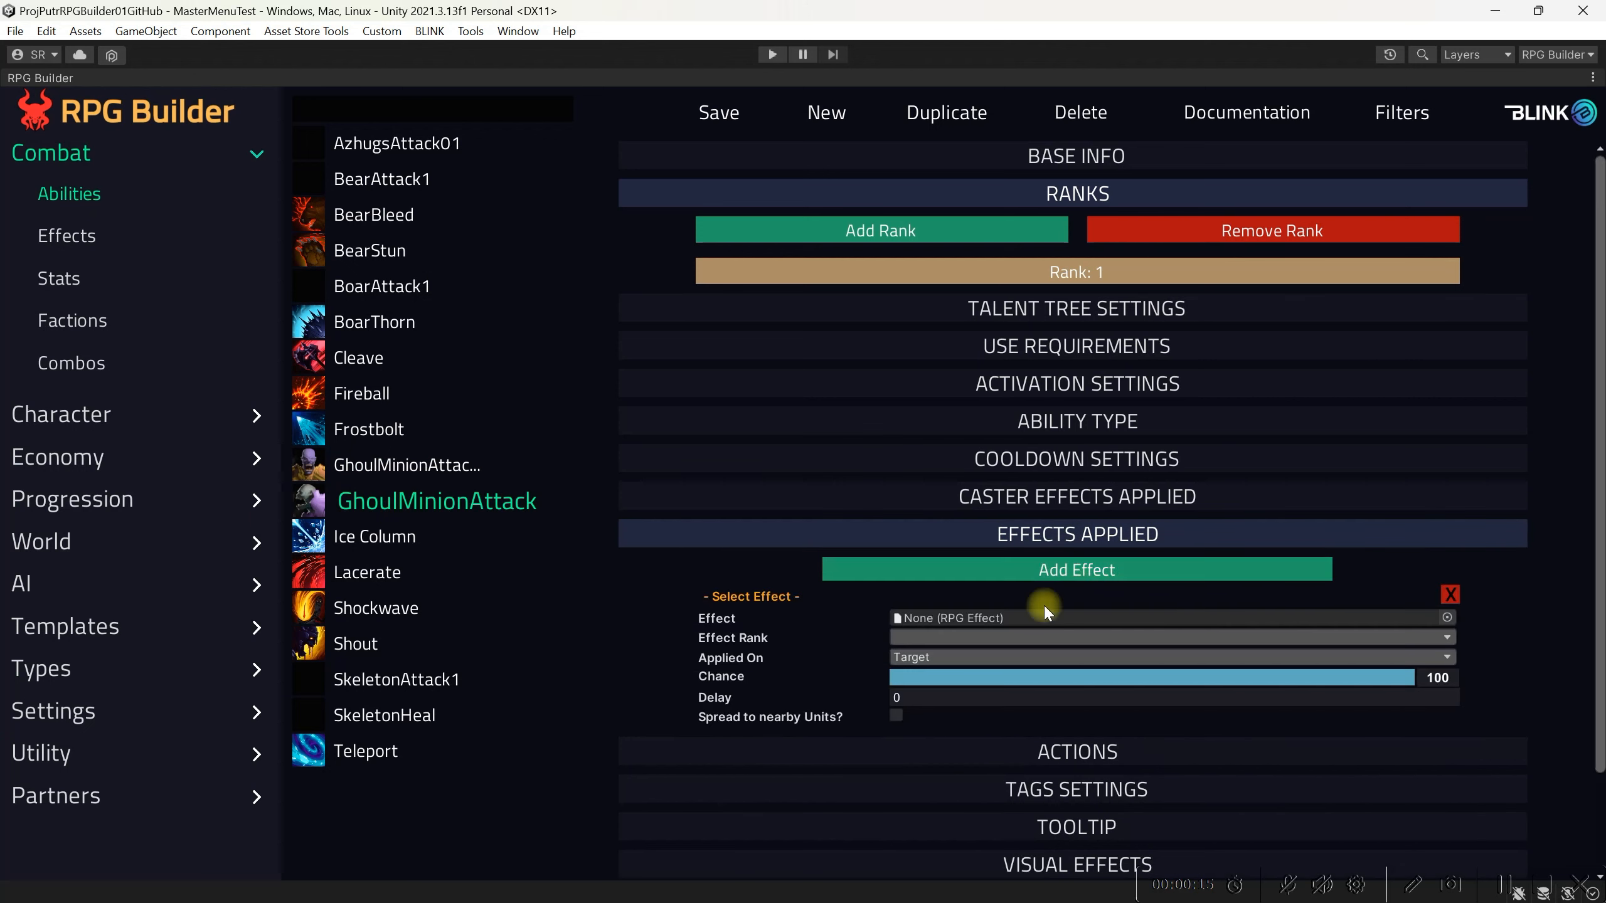
click(1447, 618)
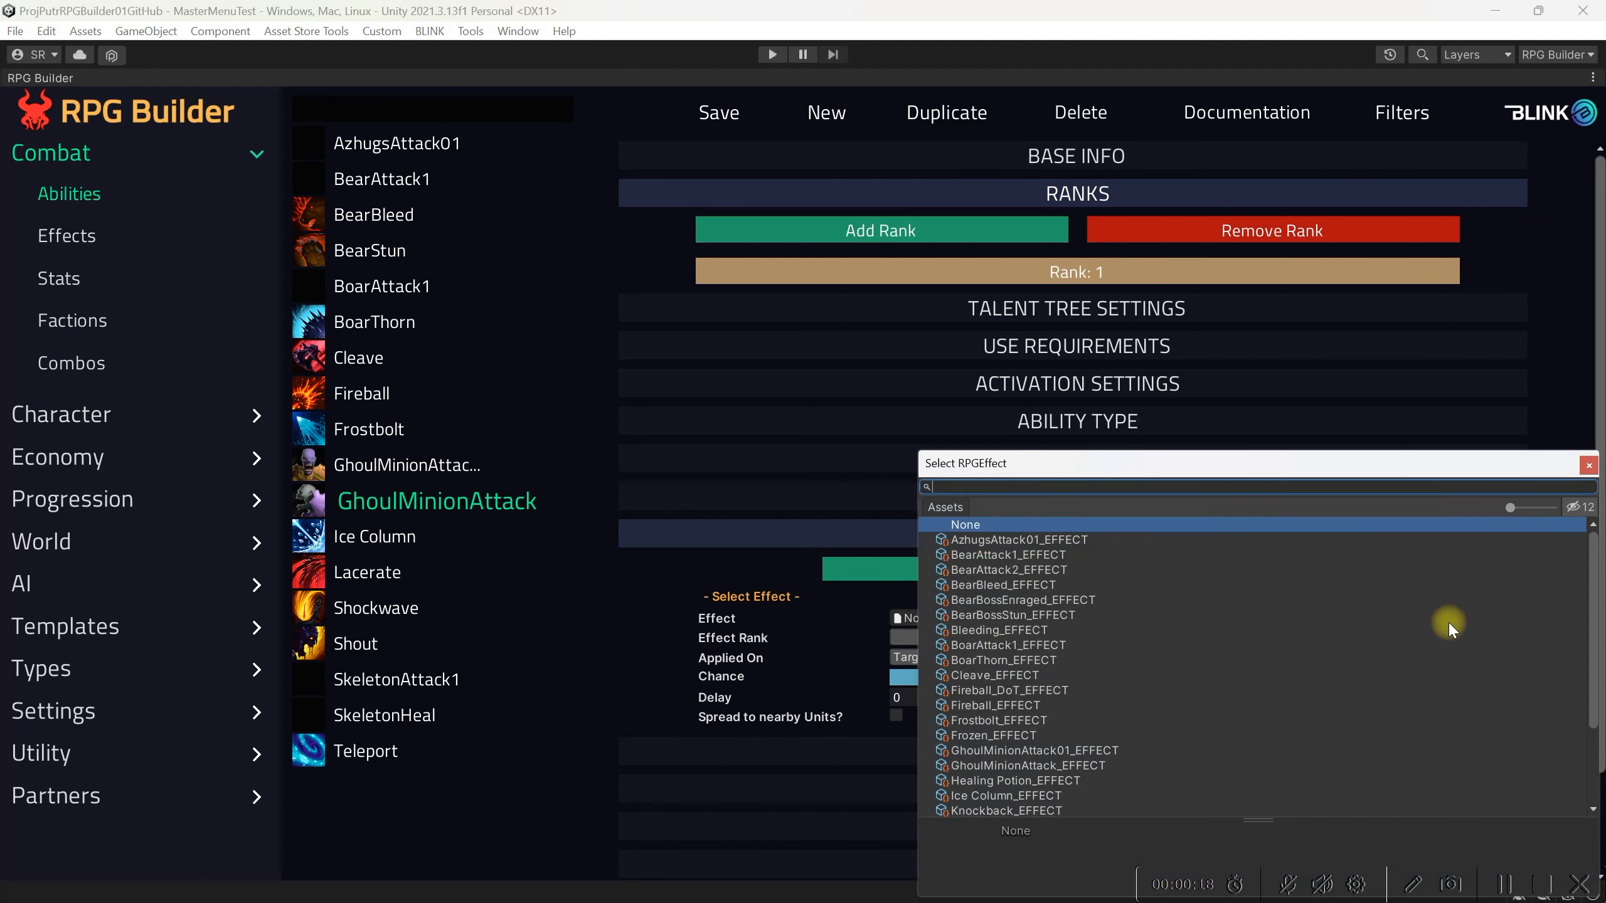
text(gh)
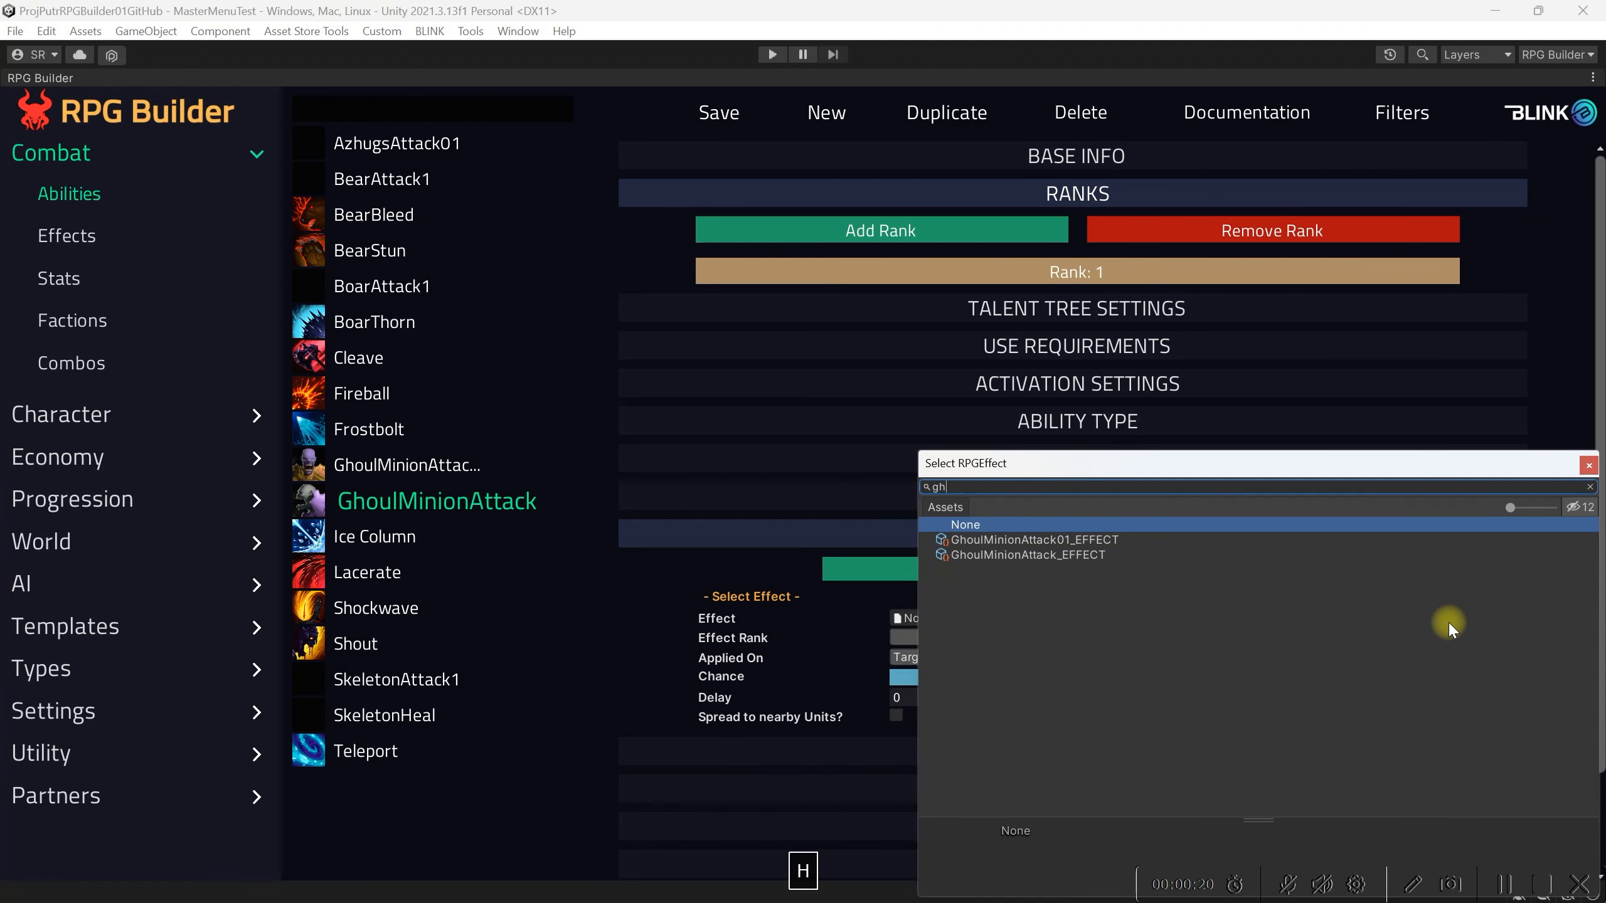
click(1073, 555)
click(1589, 465)
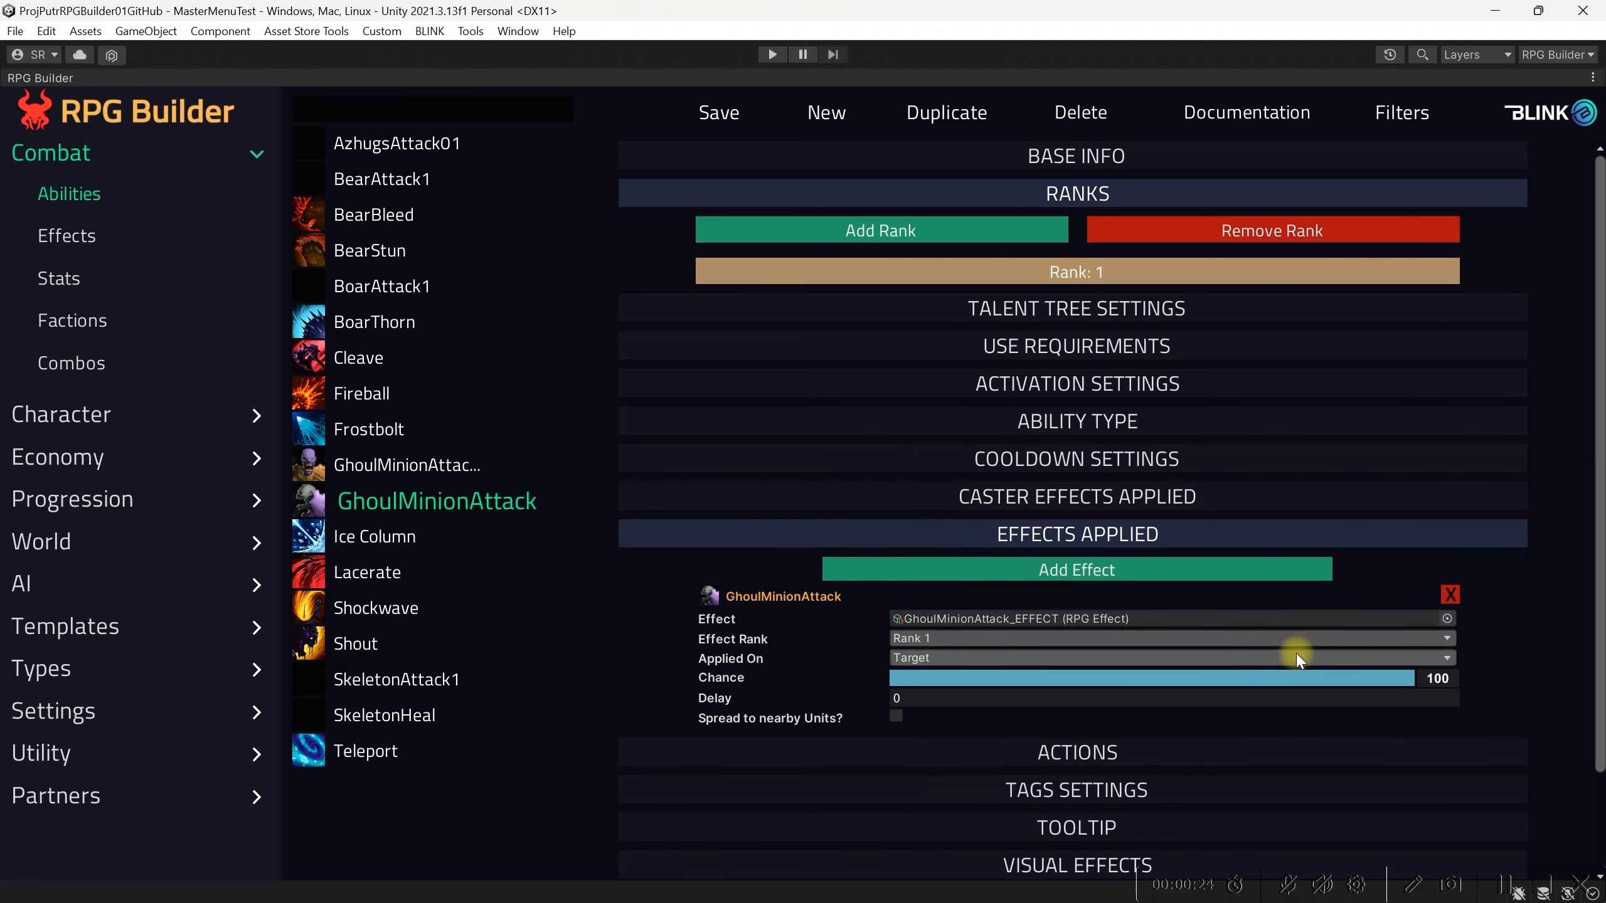
Step: Add an animation to the ability activated on Start with the MeleeAttack1_2_Sequence_ANIMATION template, and save
scroll(1261, 660, down, 3)
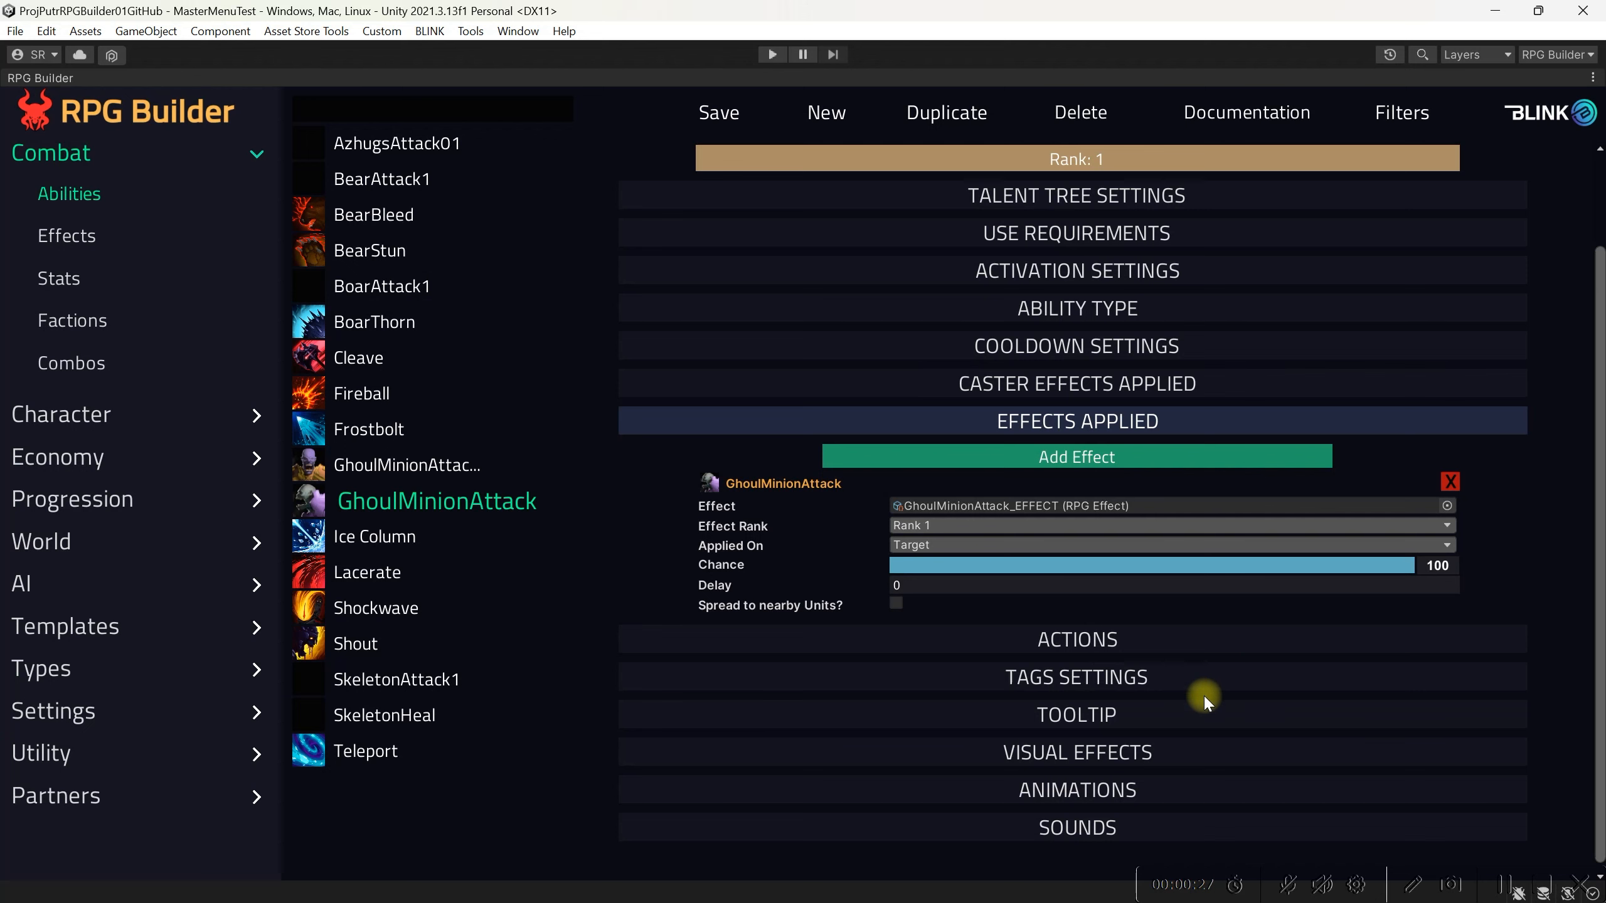
click(1133, 794)
scroll(1129, 781, down, 1)
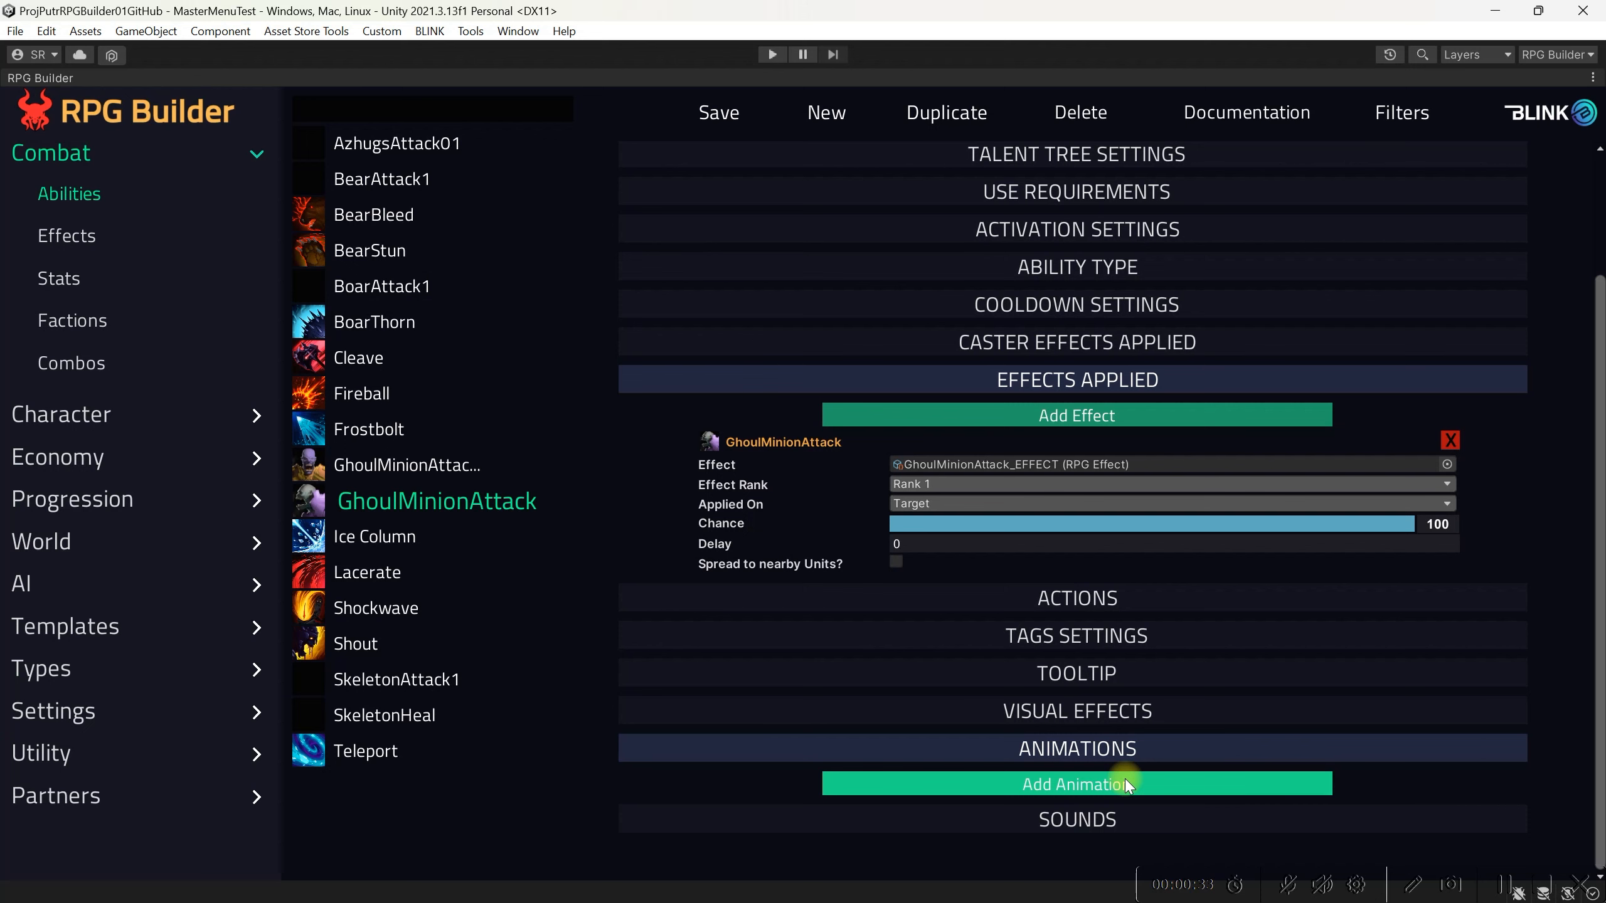
click(1124, 779)
scroll(1124, 776, down, 3)
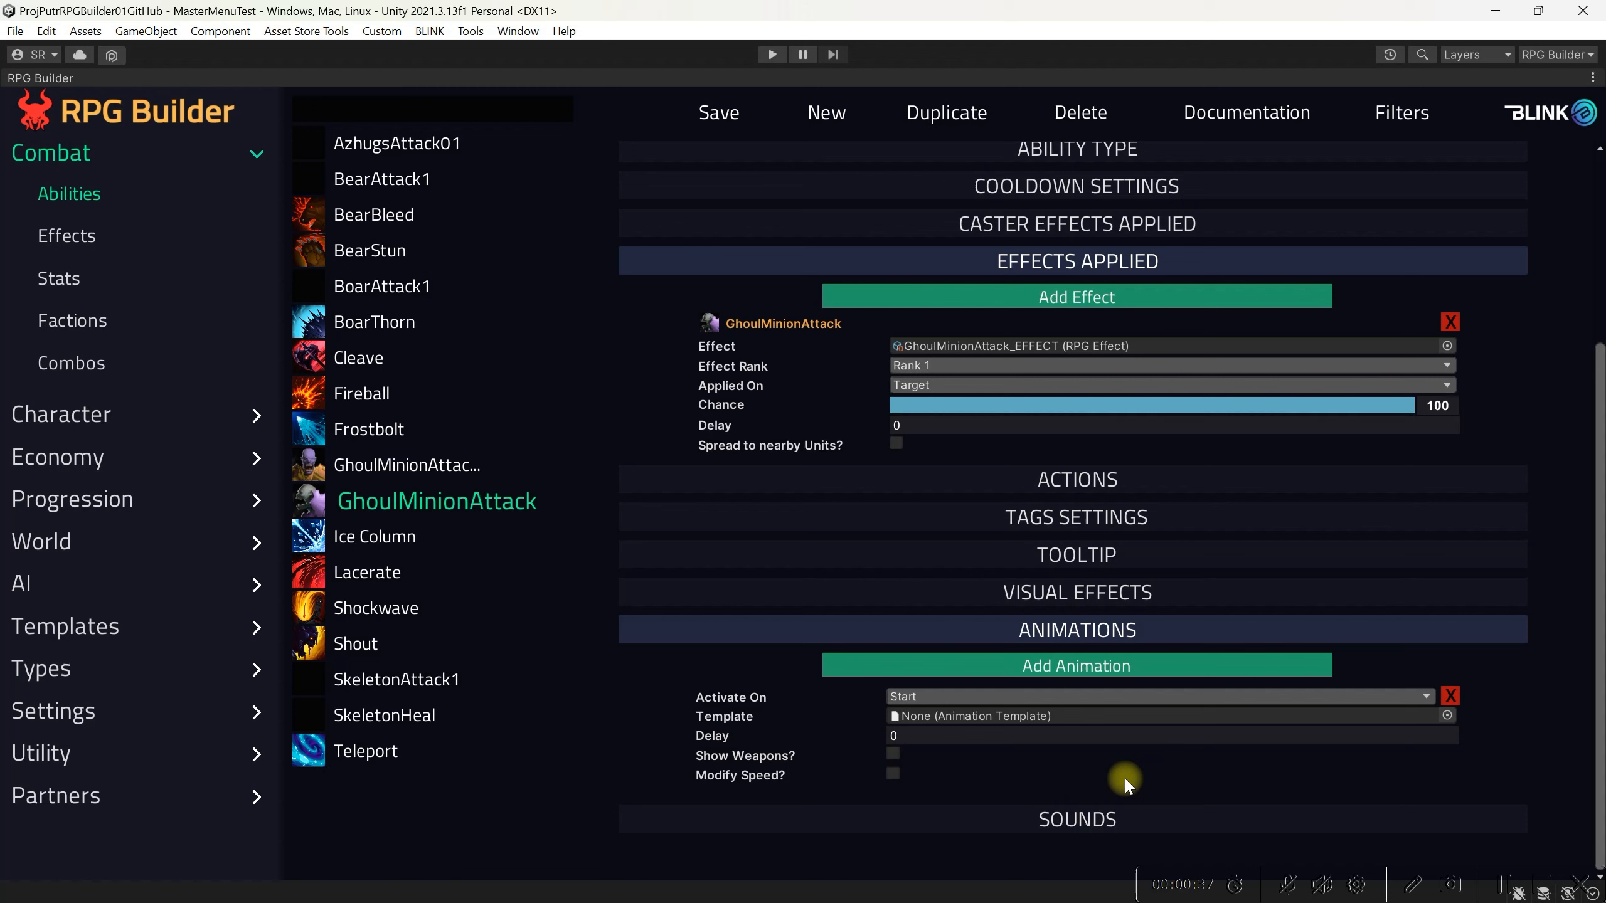
click(1359, 698)
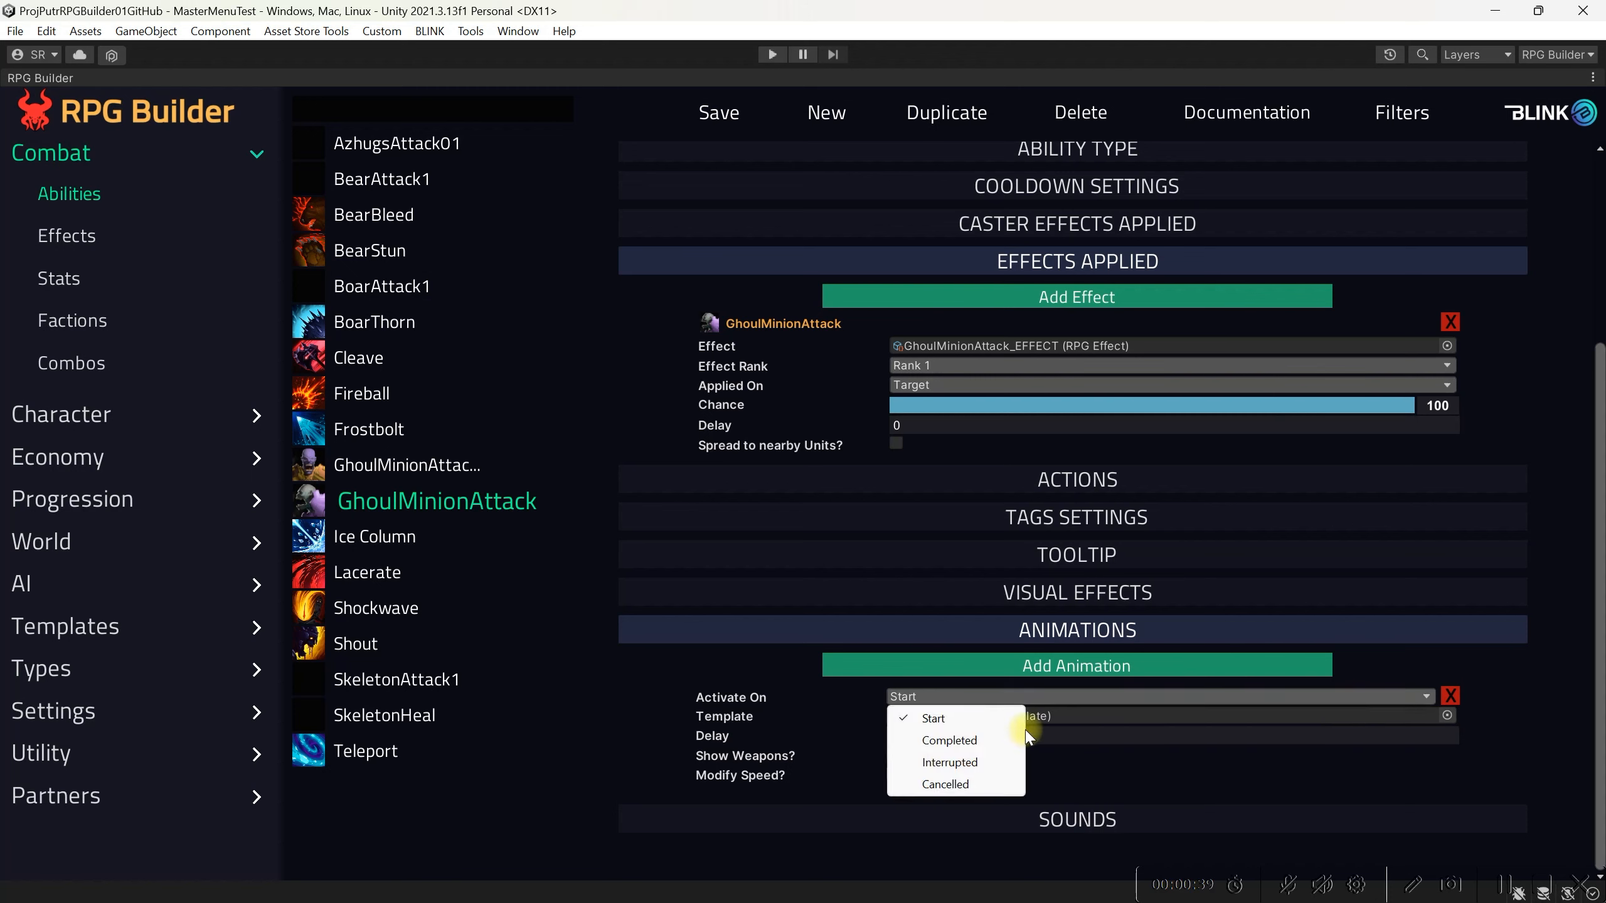
click(1014, 717)
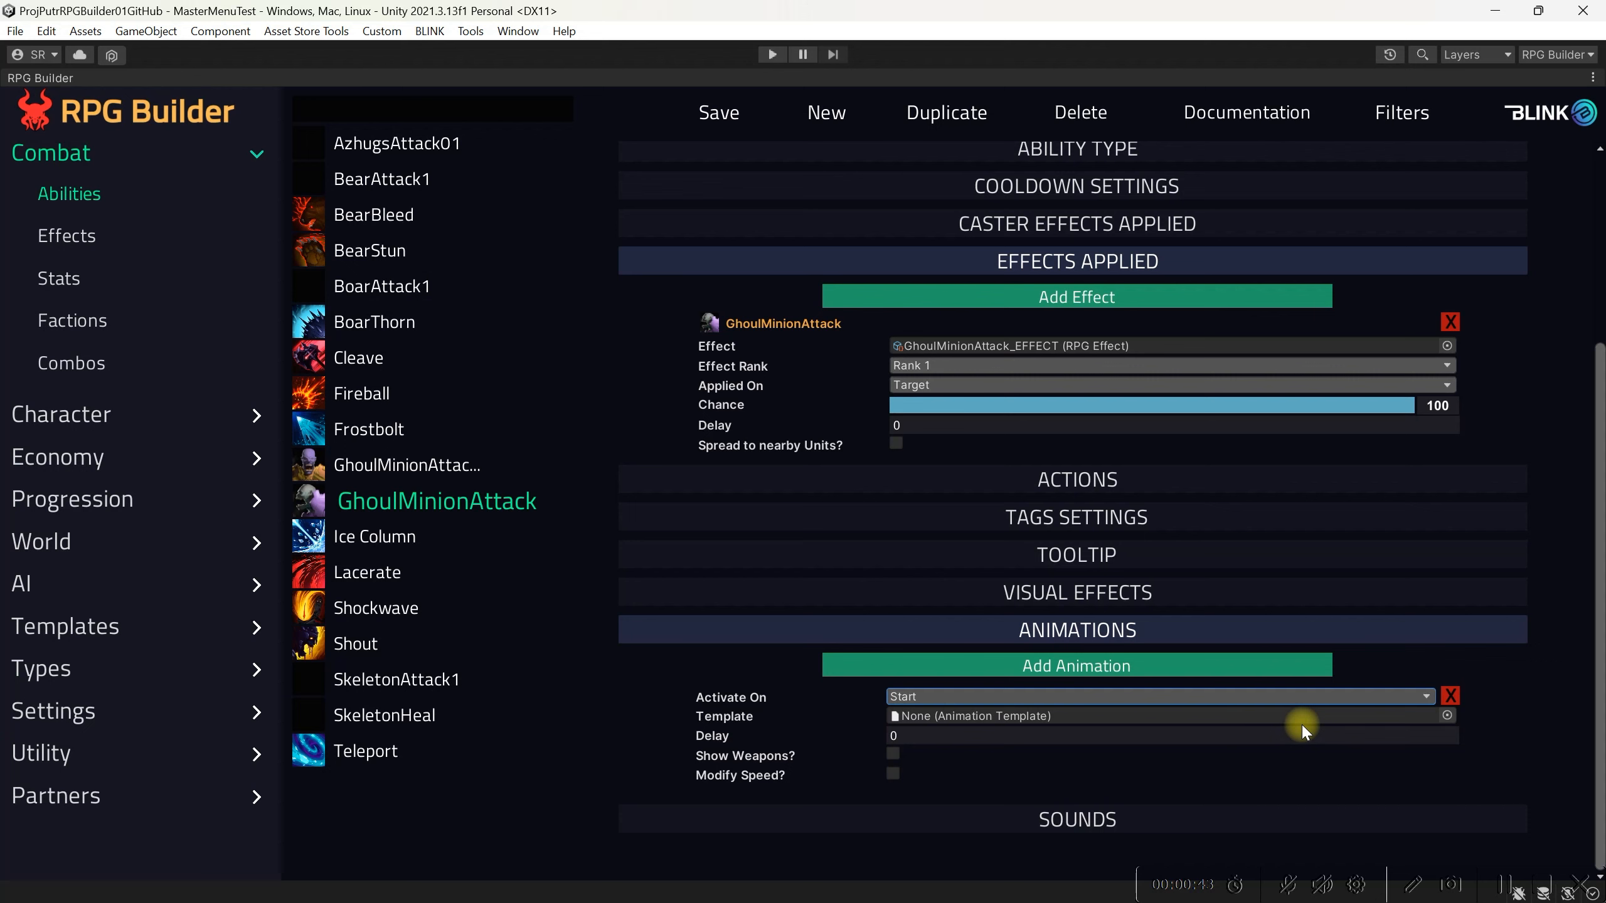
click(1446, 716)
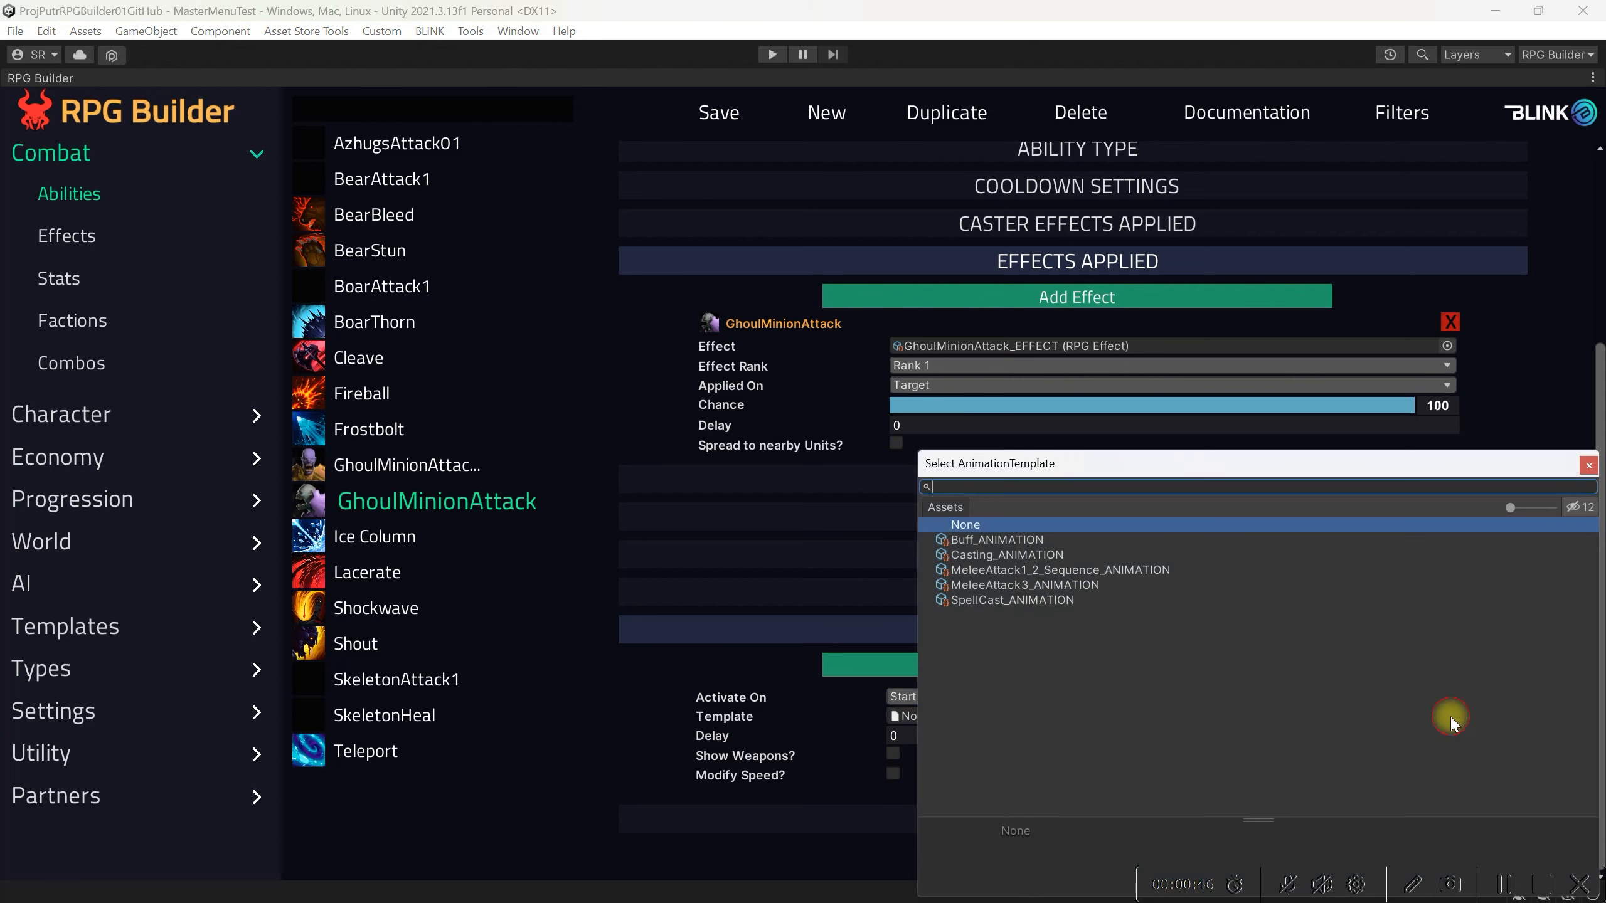
click(1068, 570)
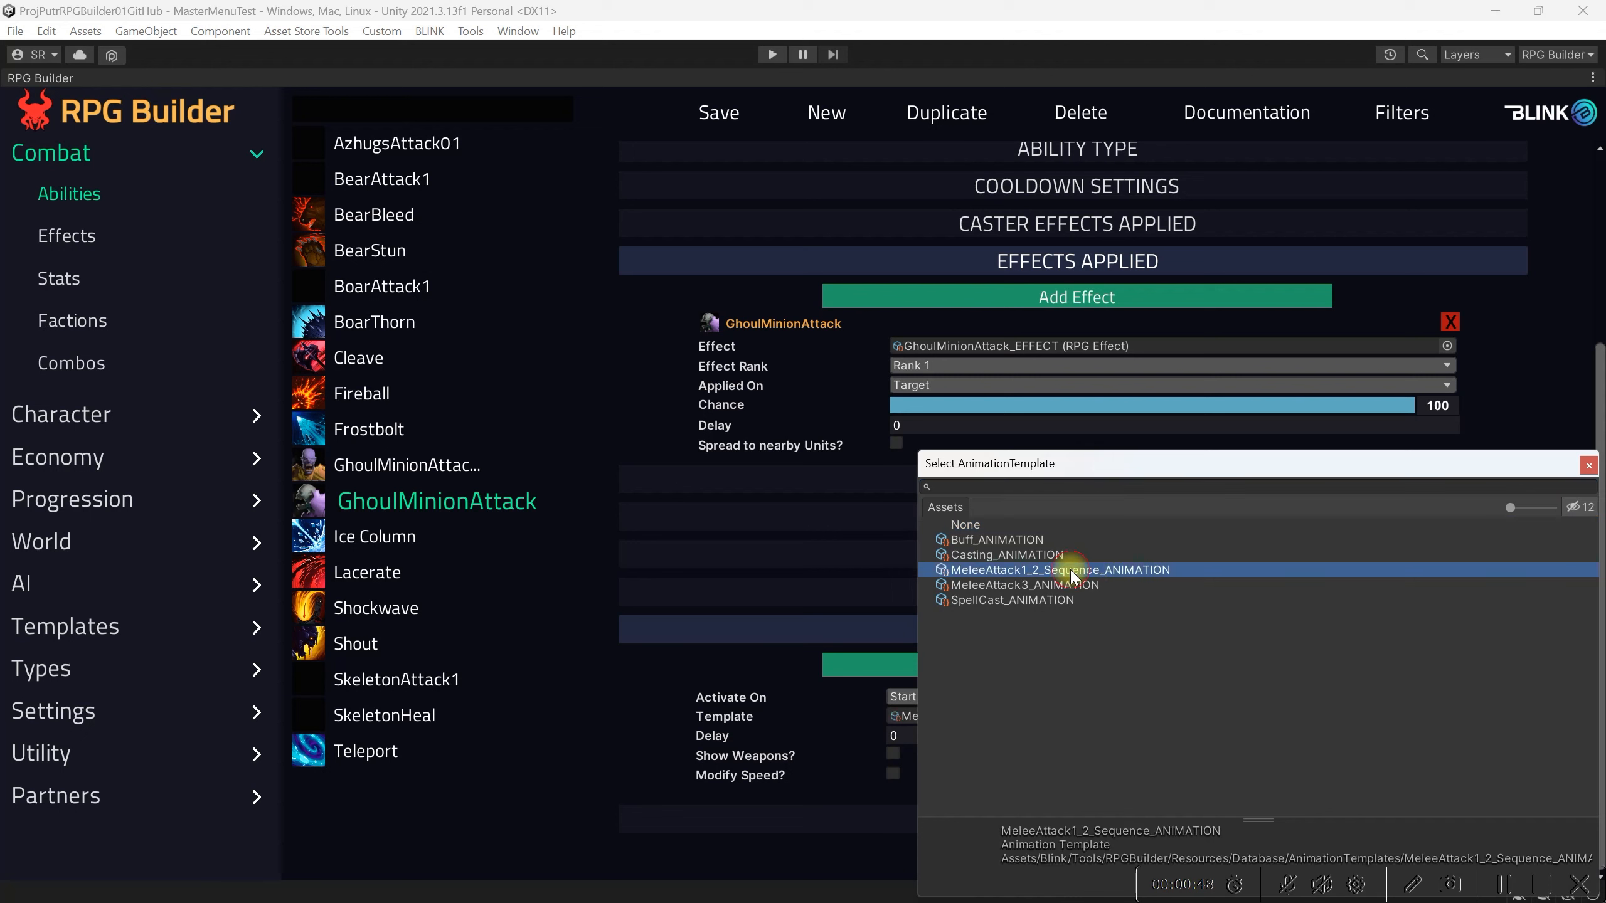
click(1589, 466)
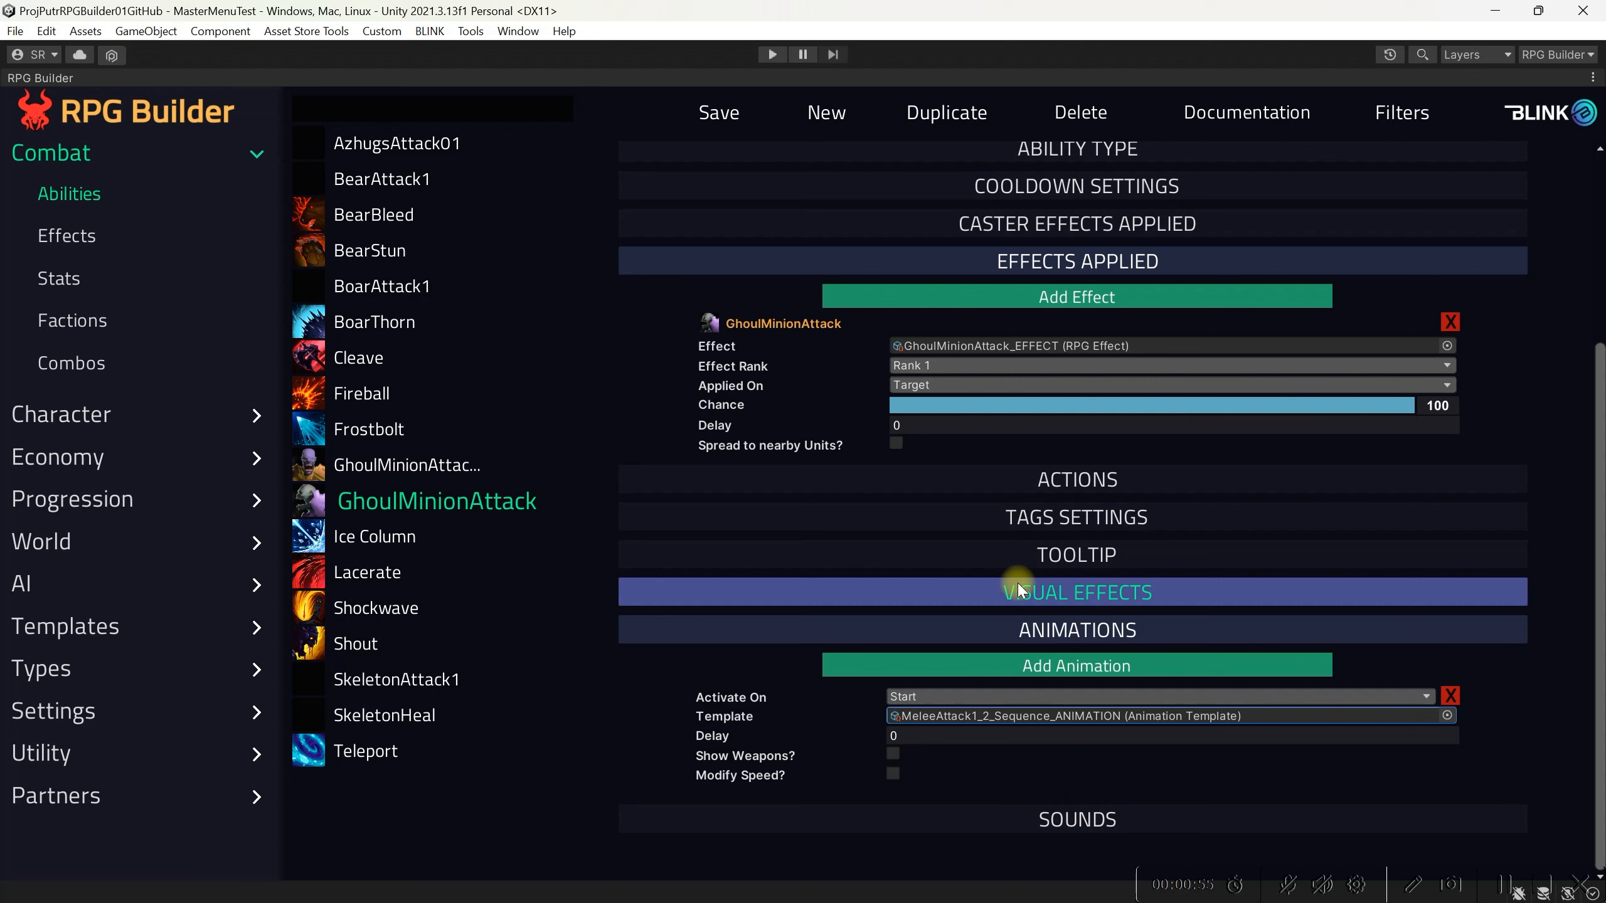
click(731, 118)
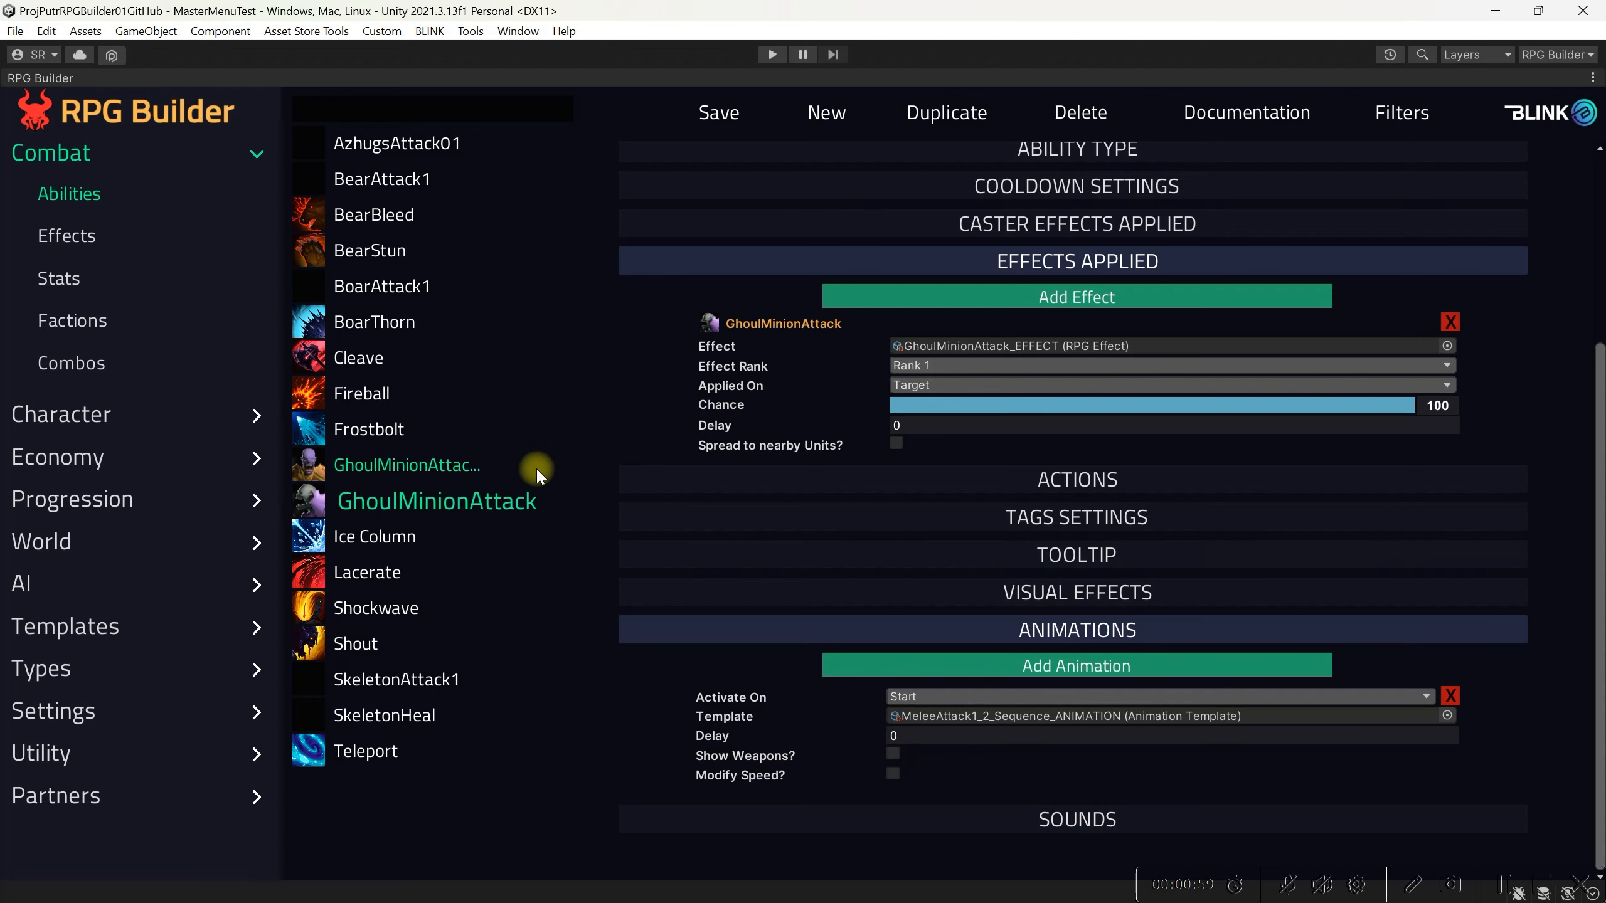
Step: Browse the animation templates to examine the Casting and MeleeAttack1_2_Sequence settings
click(103, 632)
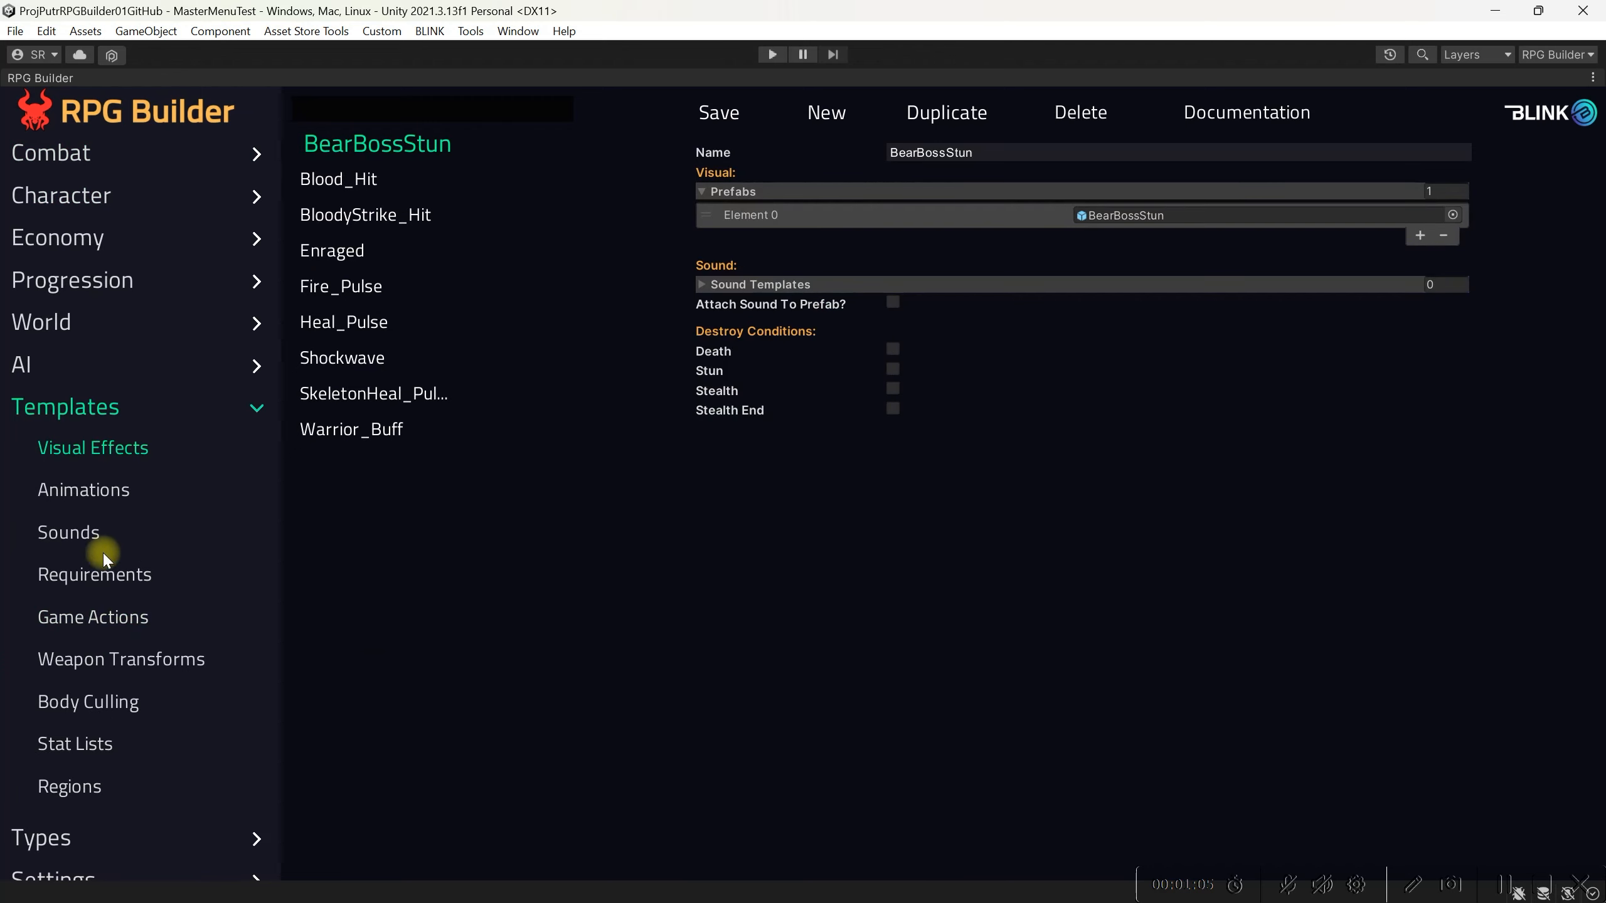
click(89, 498)
click(346, 179)
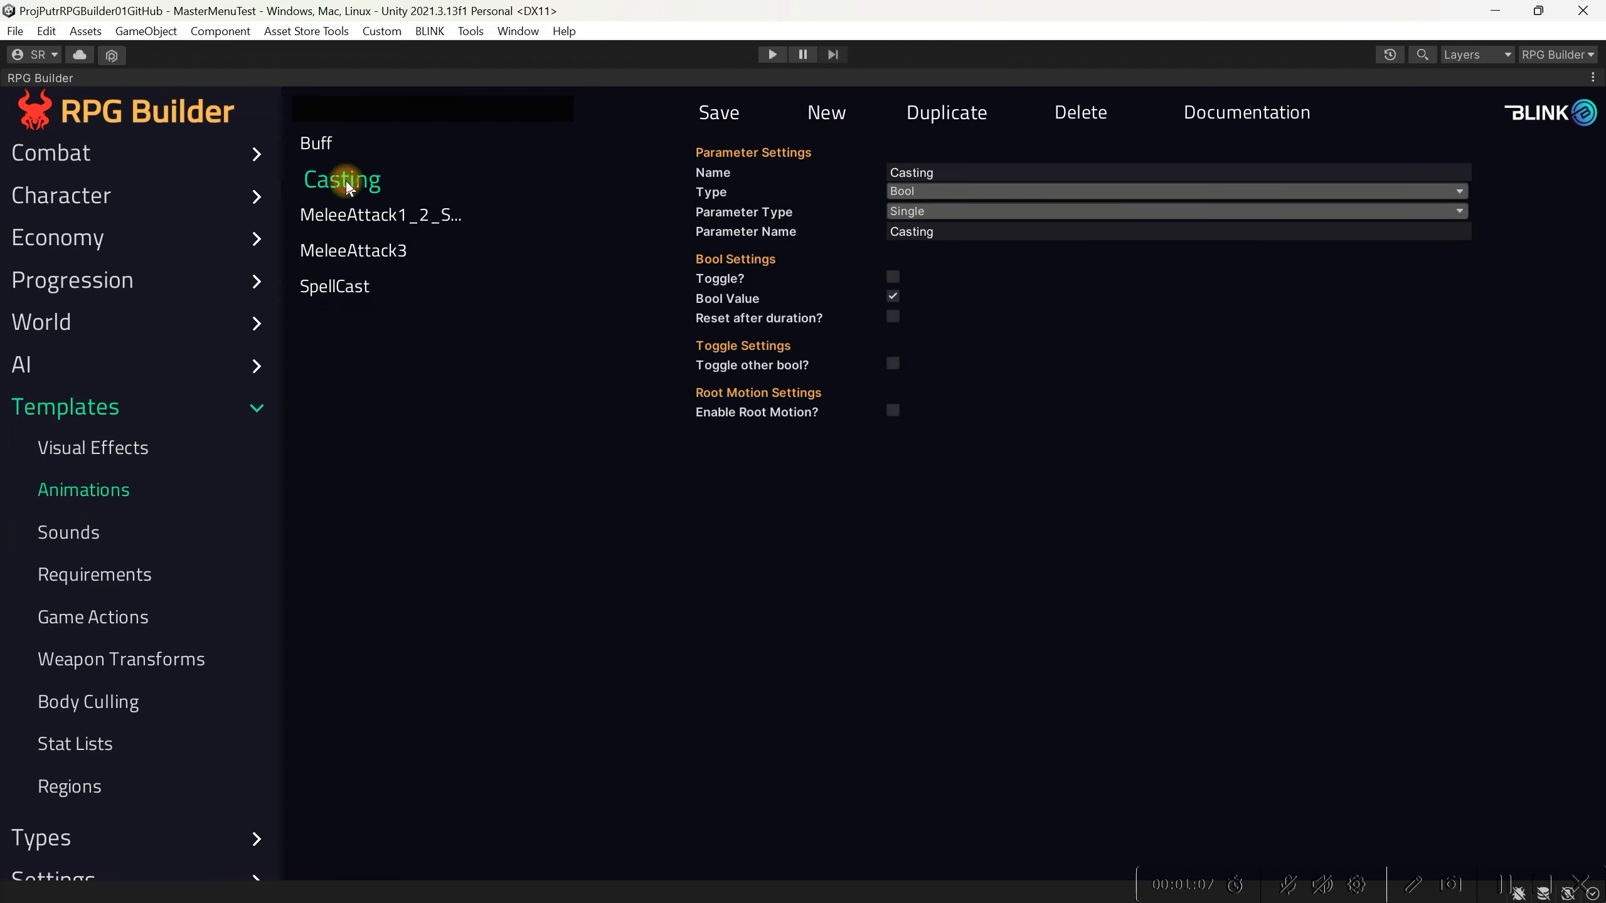
click(360, 219)
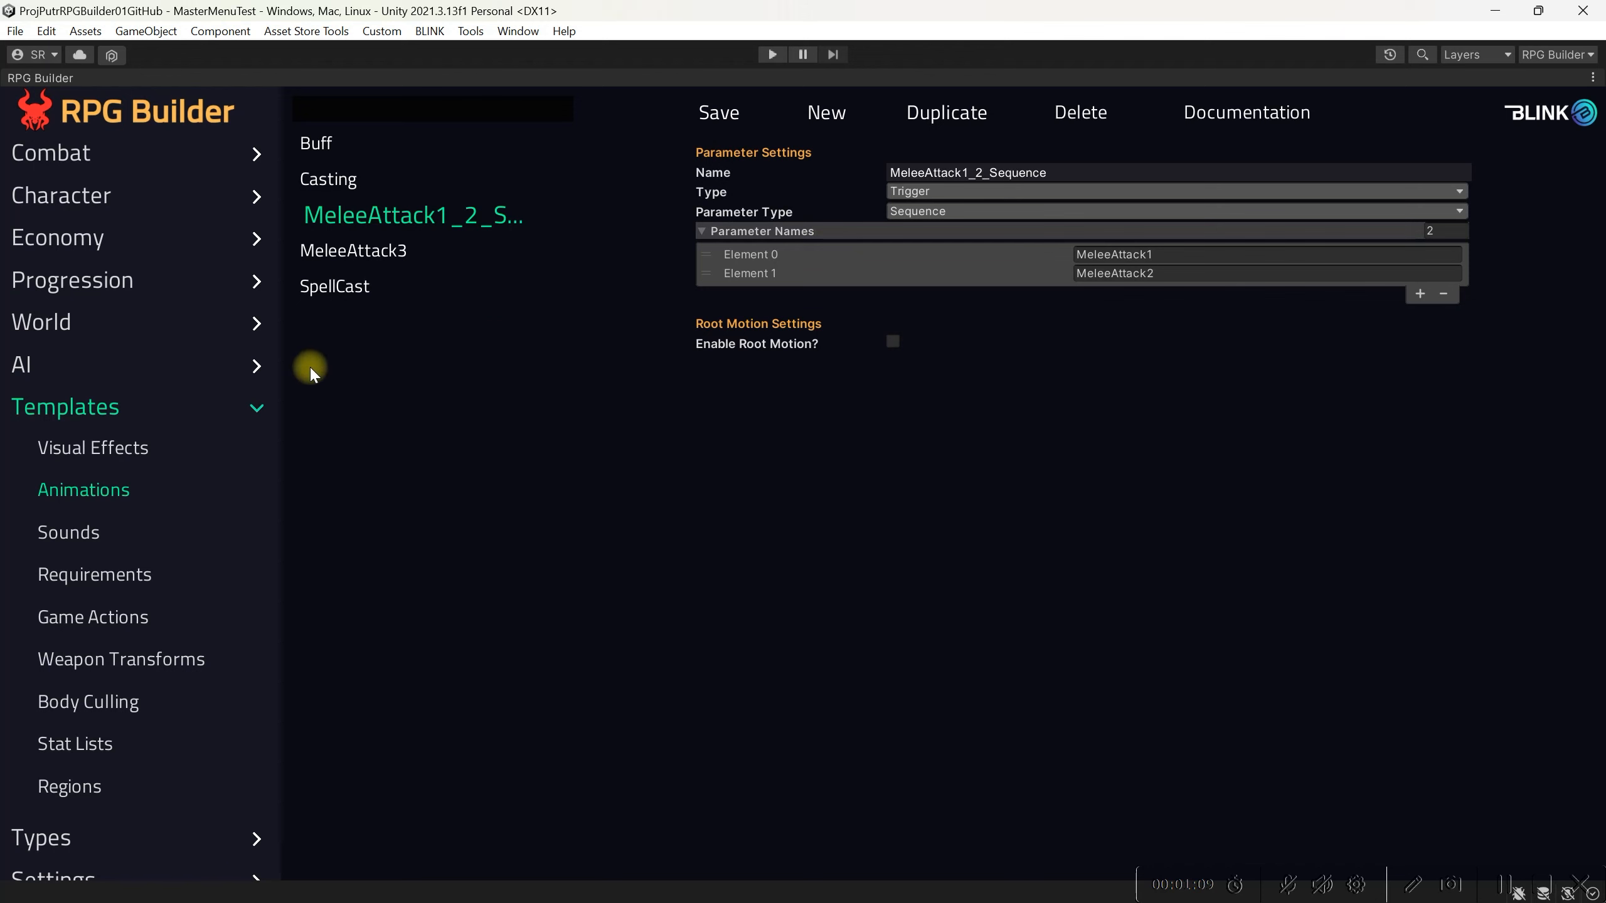
Step: Review the AzhugsAttack01 ability's animation settings for comparison
click(68, 158)
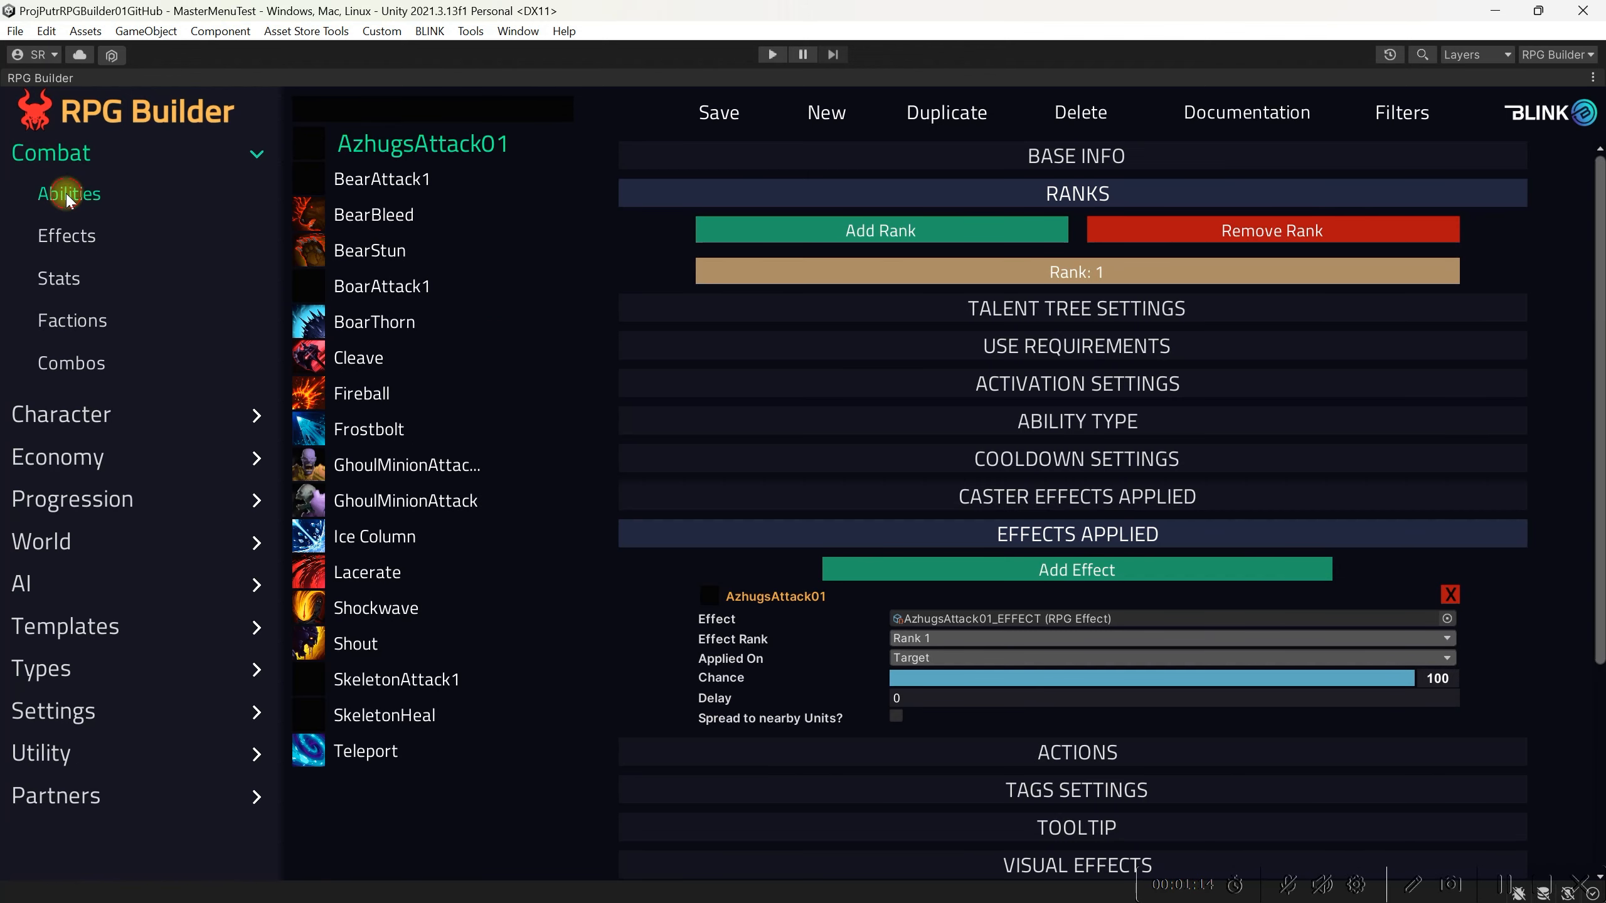
click(1048, 544)
scroll(1046, 544, down, 3)
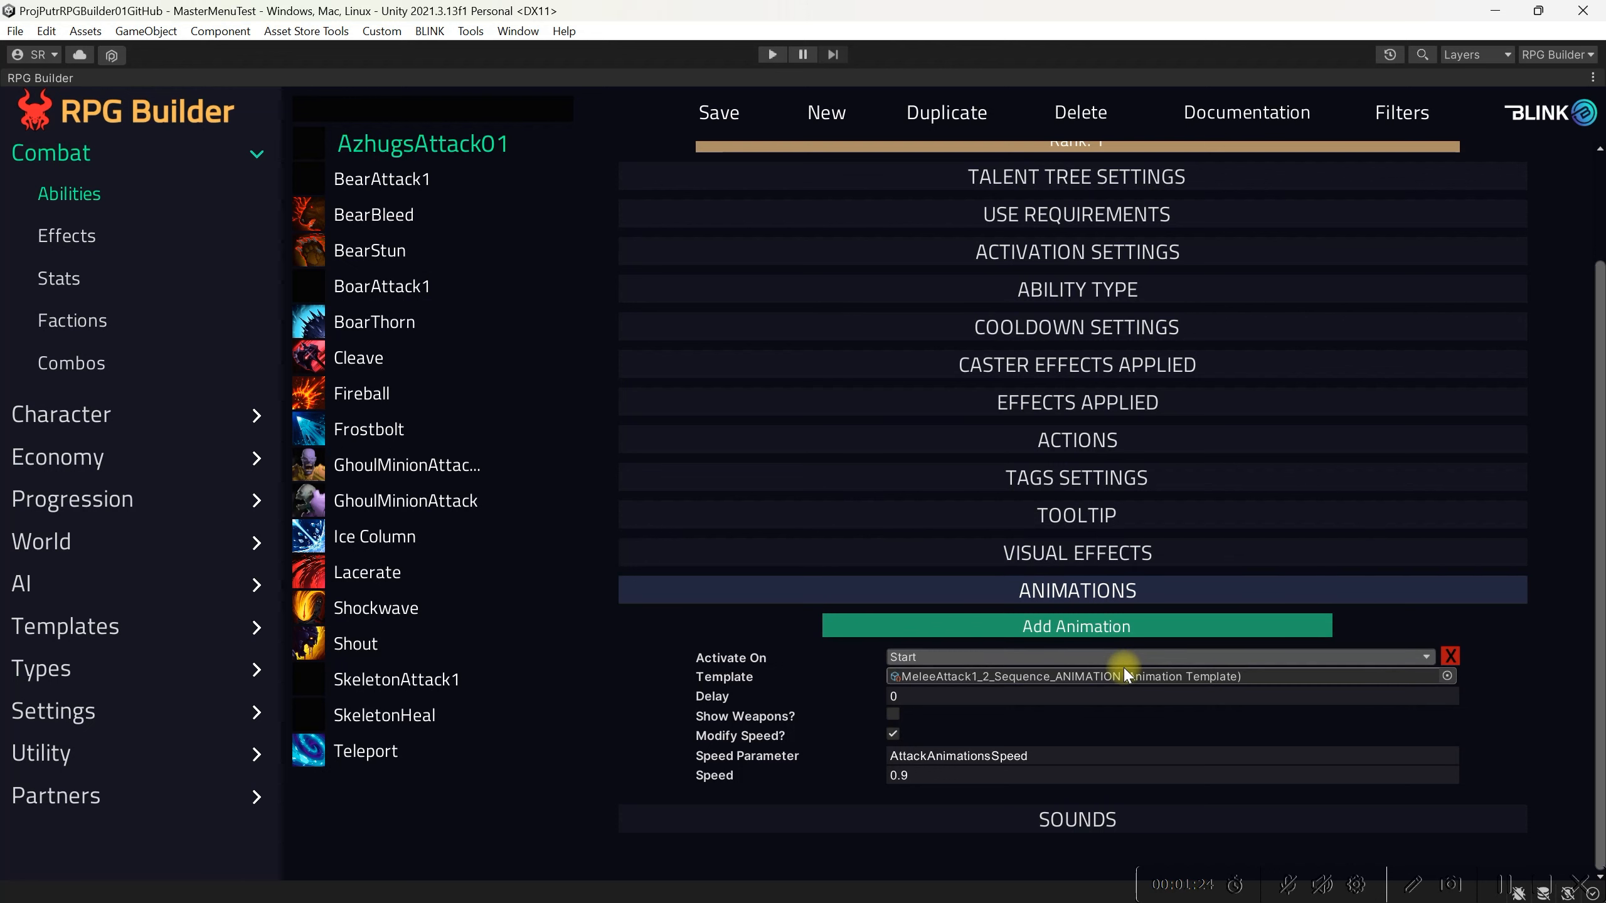
Step: Enable Modify Speed on GhoulMinionAttack's animation and set its speed to 0.9
click(419, 503)
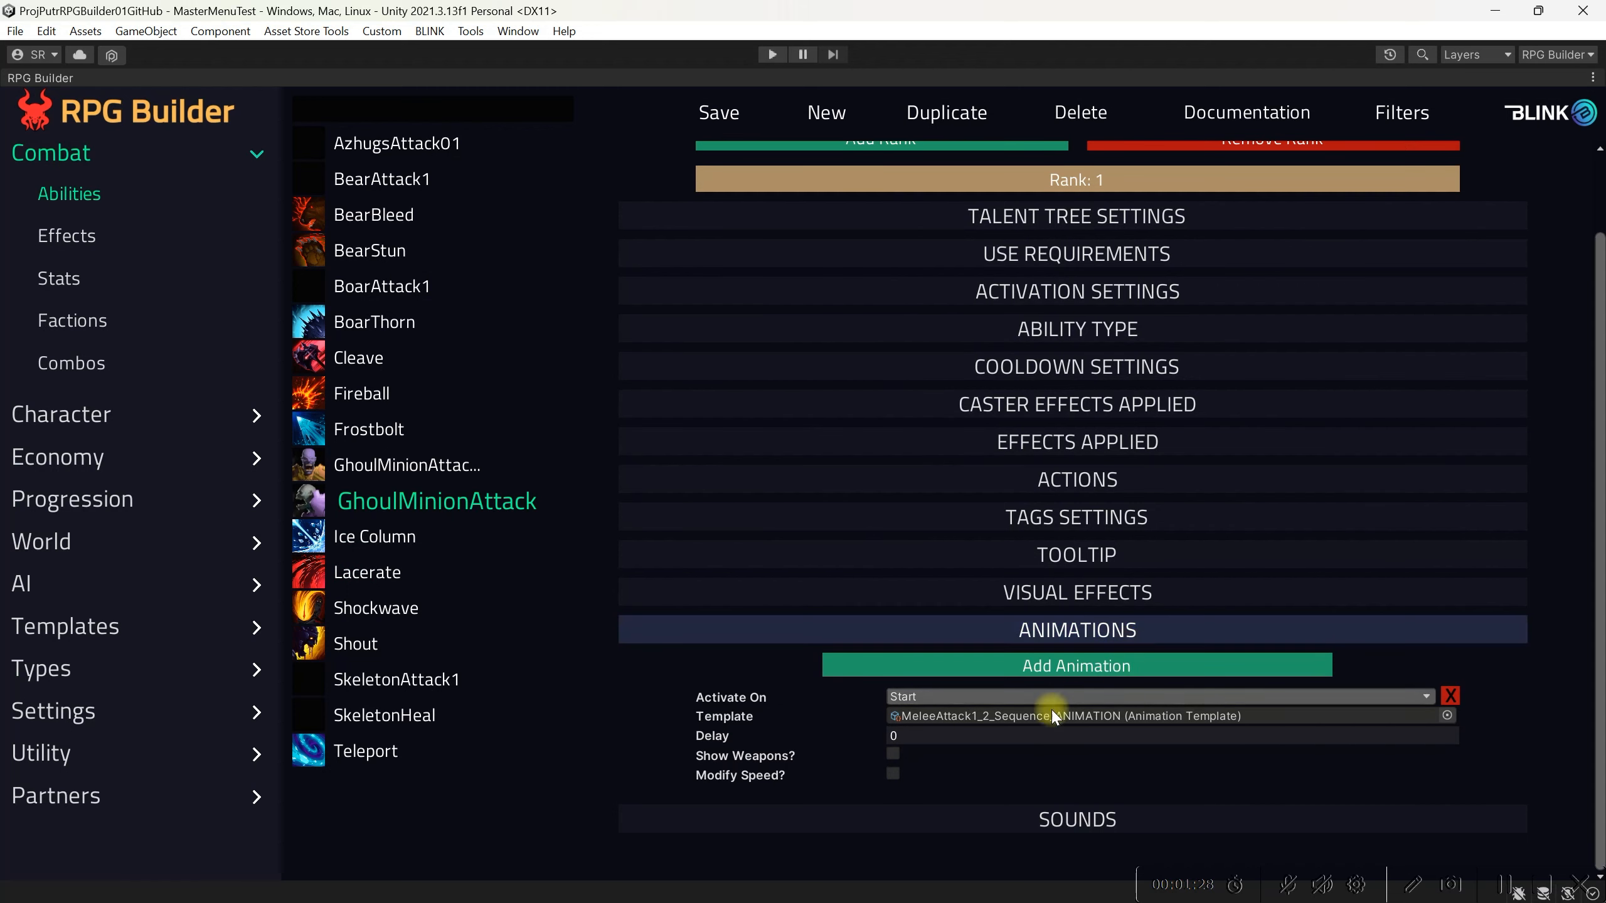
click(893, 773)
scroll(1012, 769, down, 1)
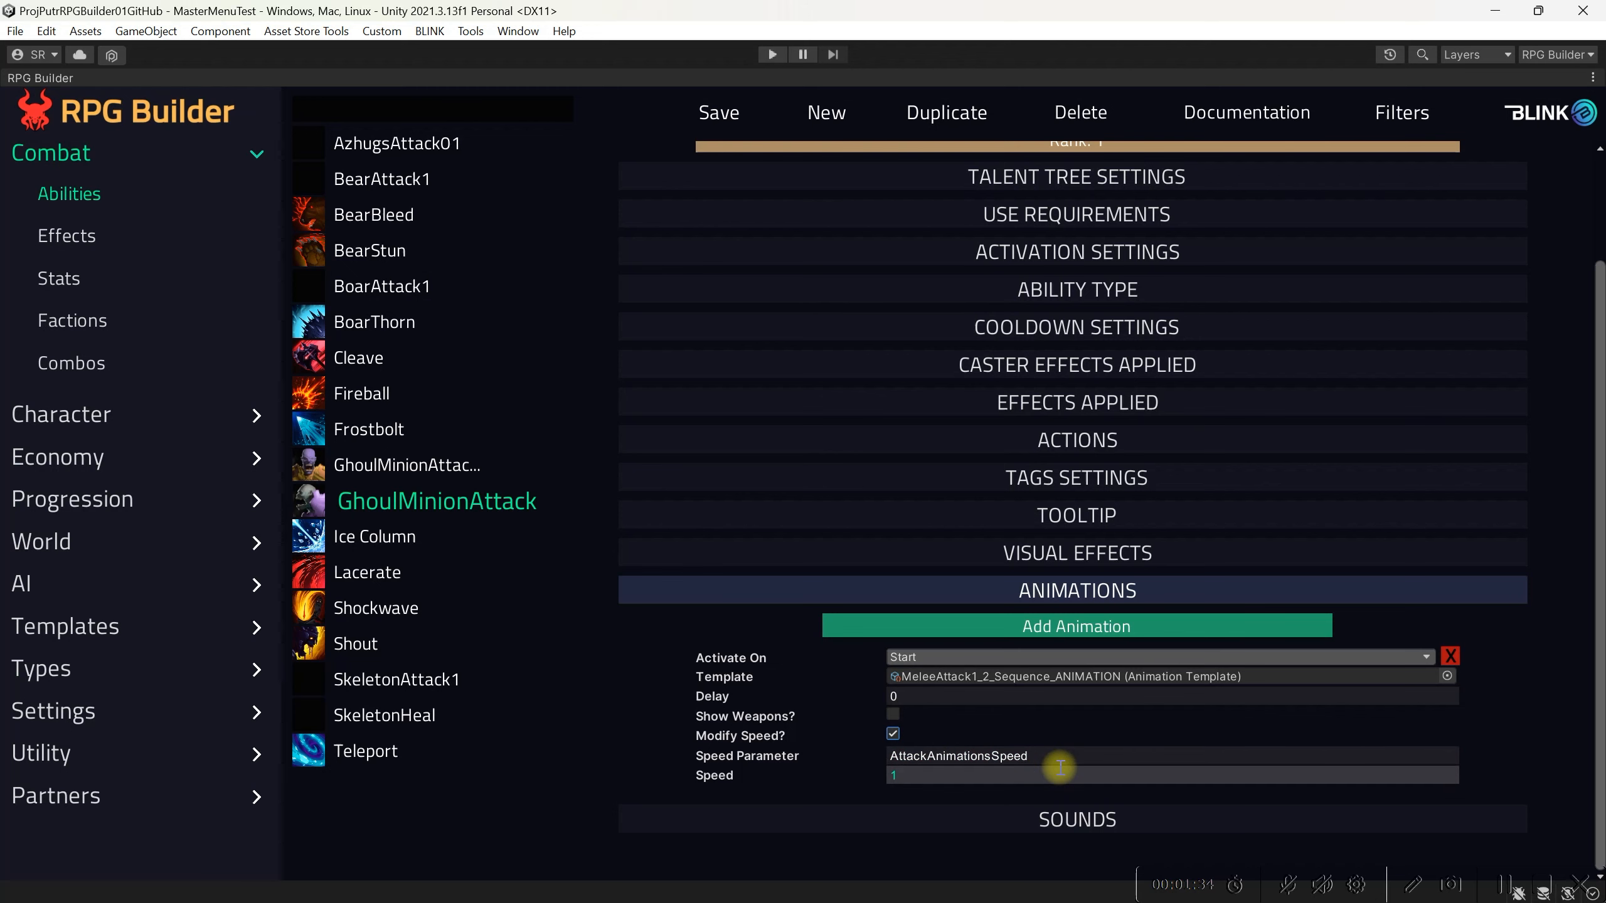
click(957, 773)
text(0.9)
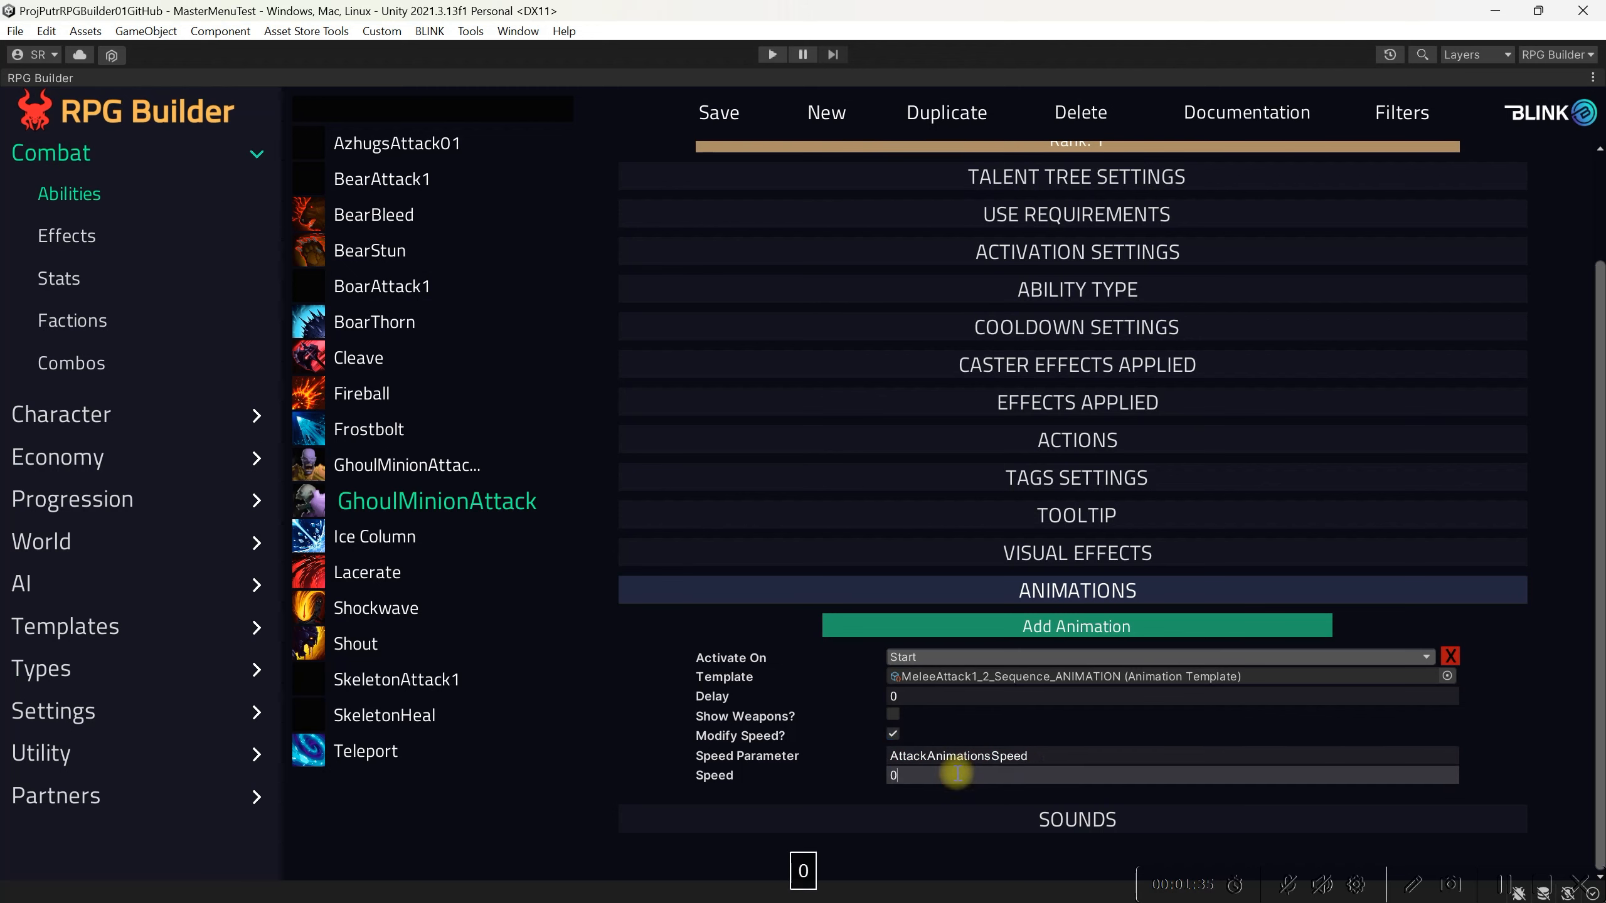
key(Return)
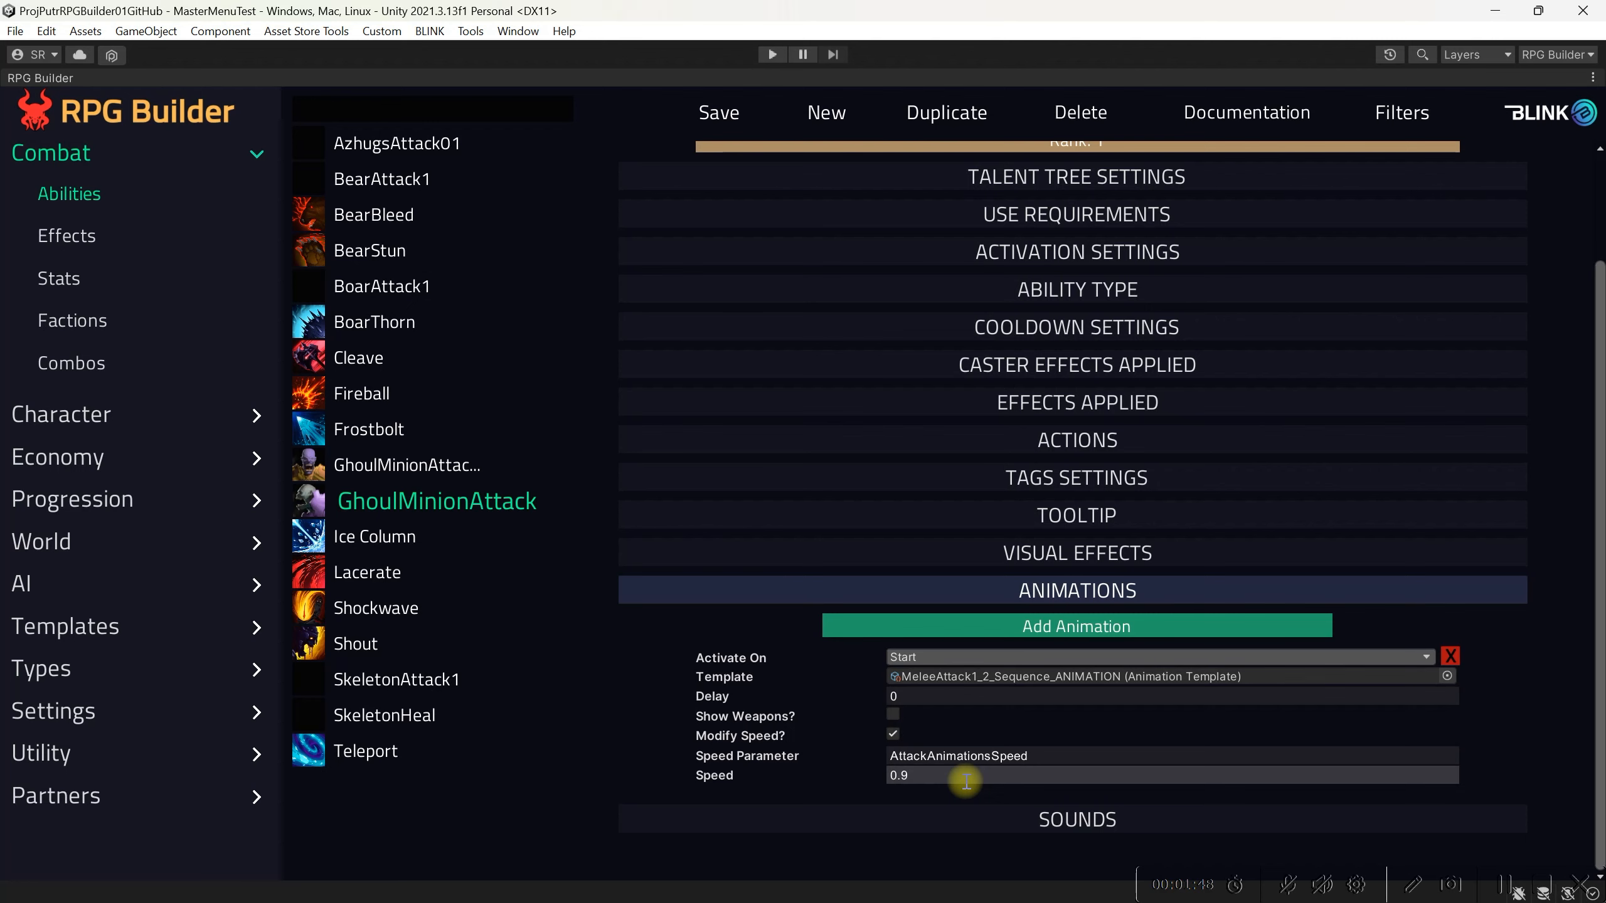
Step: Add a sound to the ability activated on Start with the Bear_Attack1_SOUND_TEMPLATE template, and save
click(971, 816)
scroll(791, 810, down, 1)
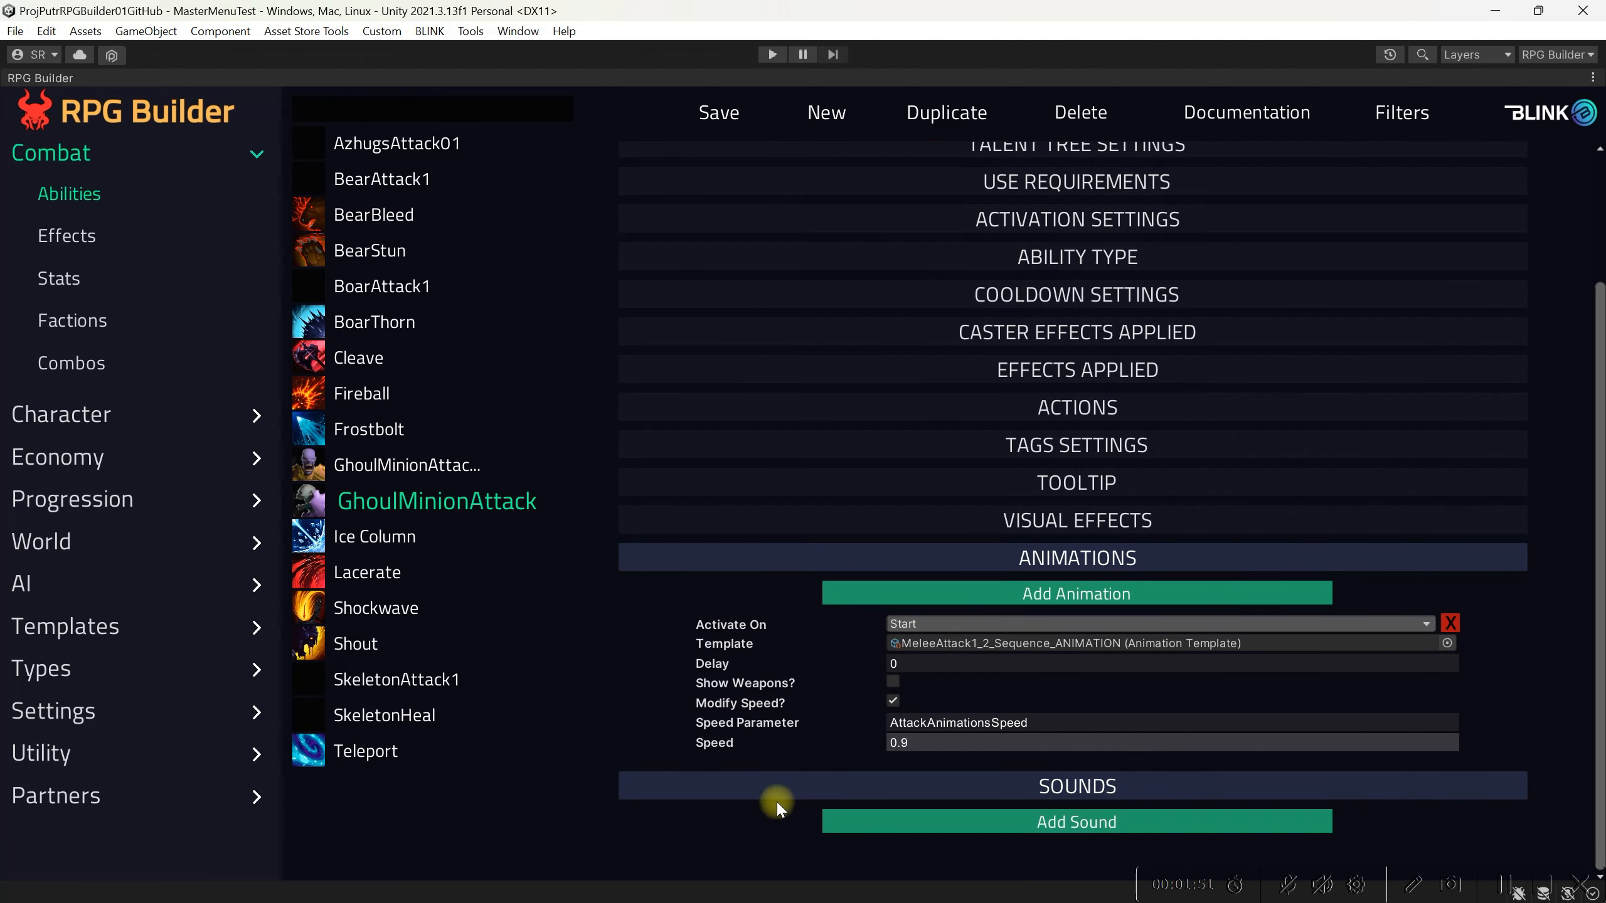
click(908, 826)
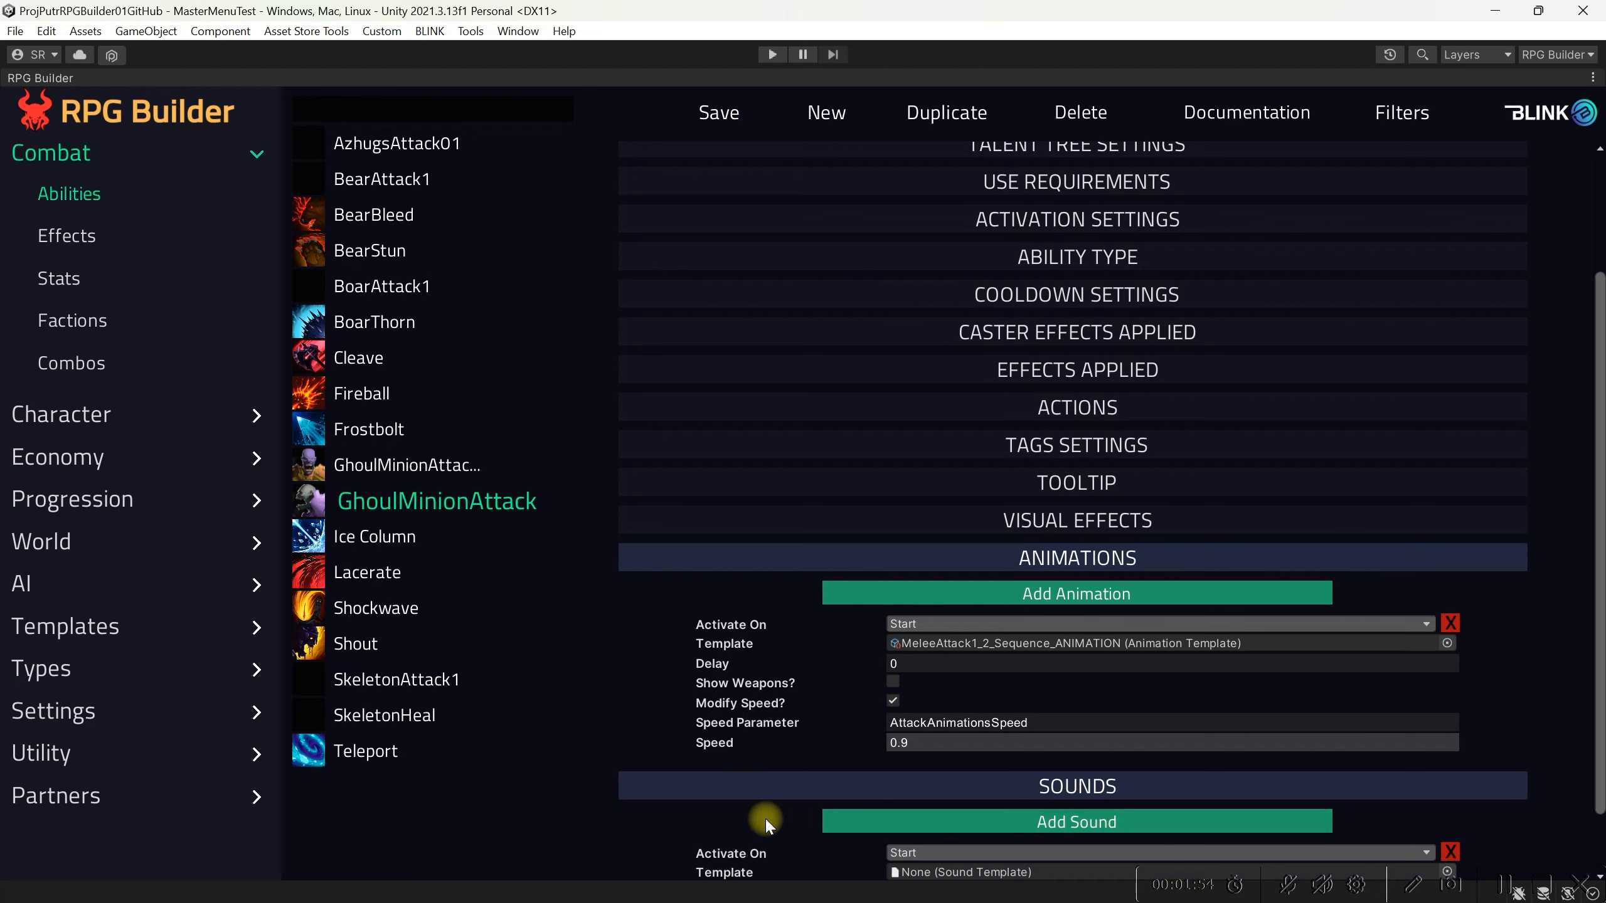
scroll(761, 816, down, 2)
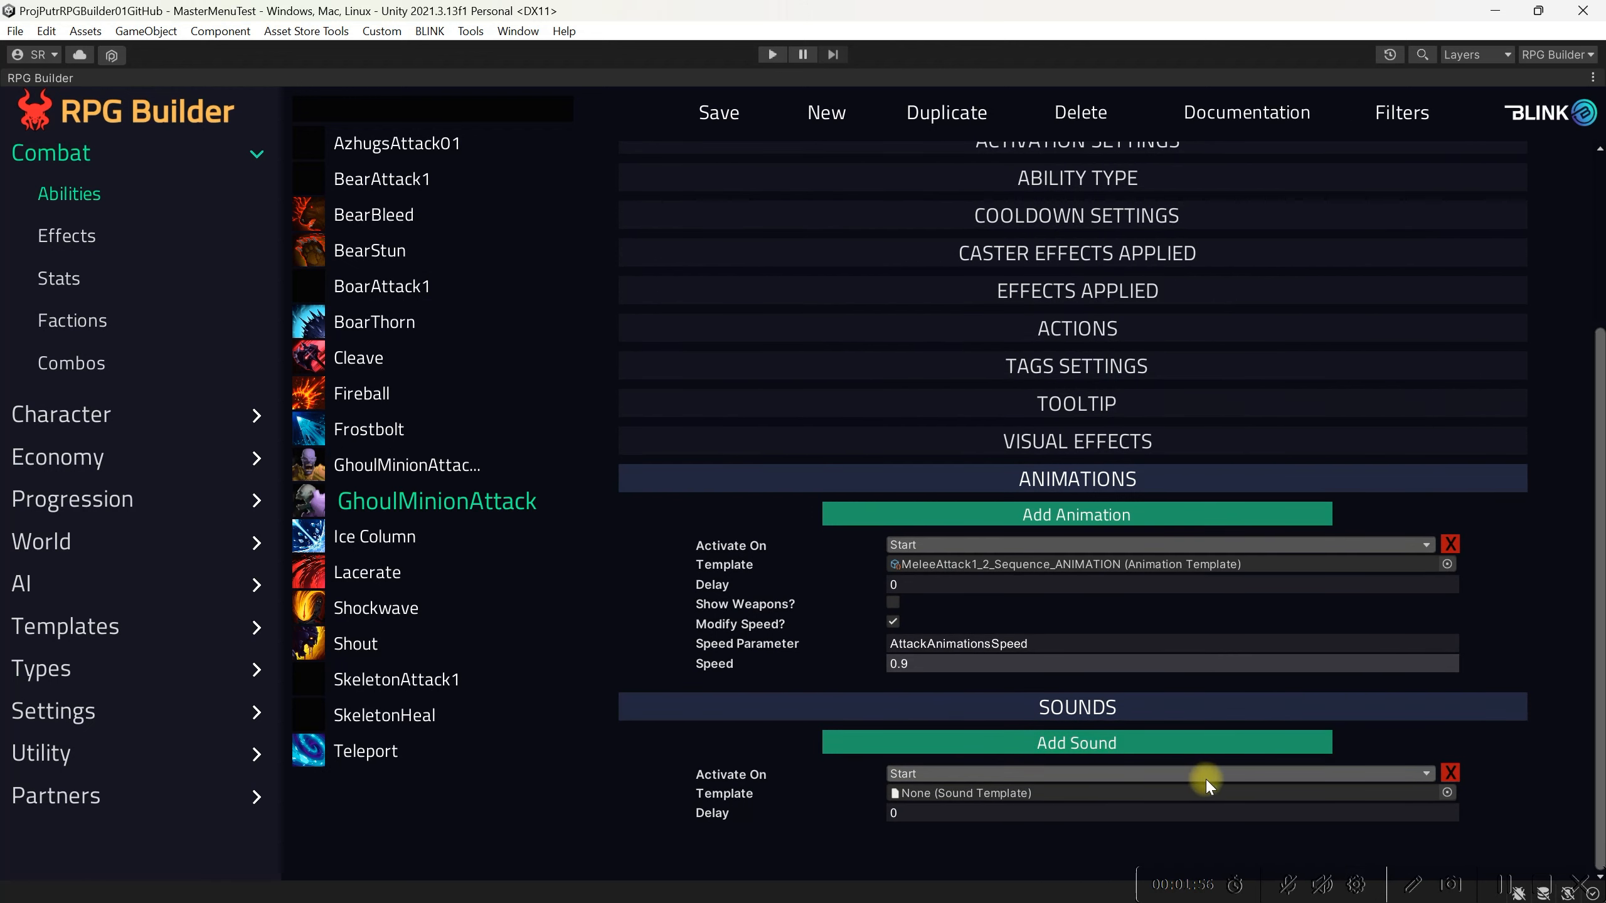
click(1413, 774)
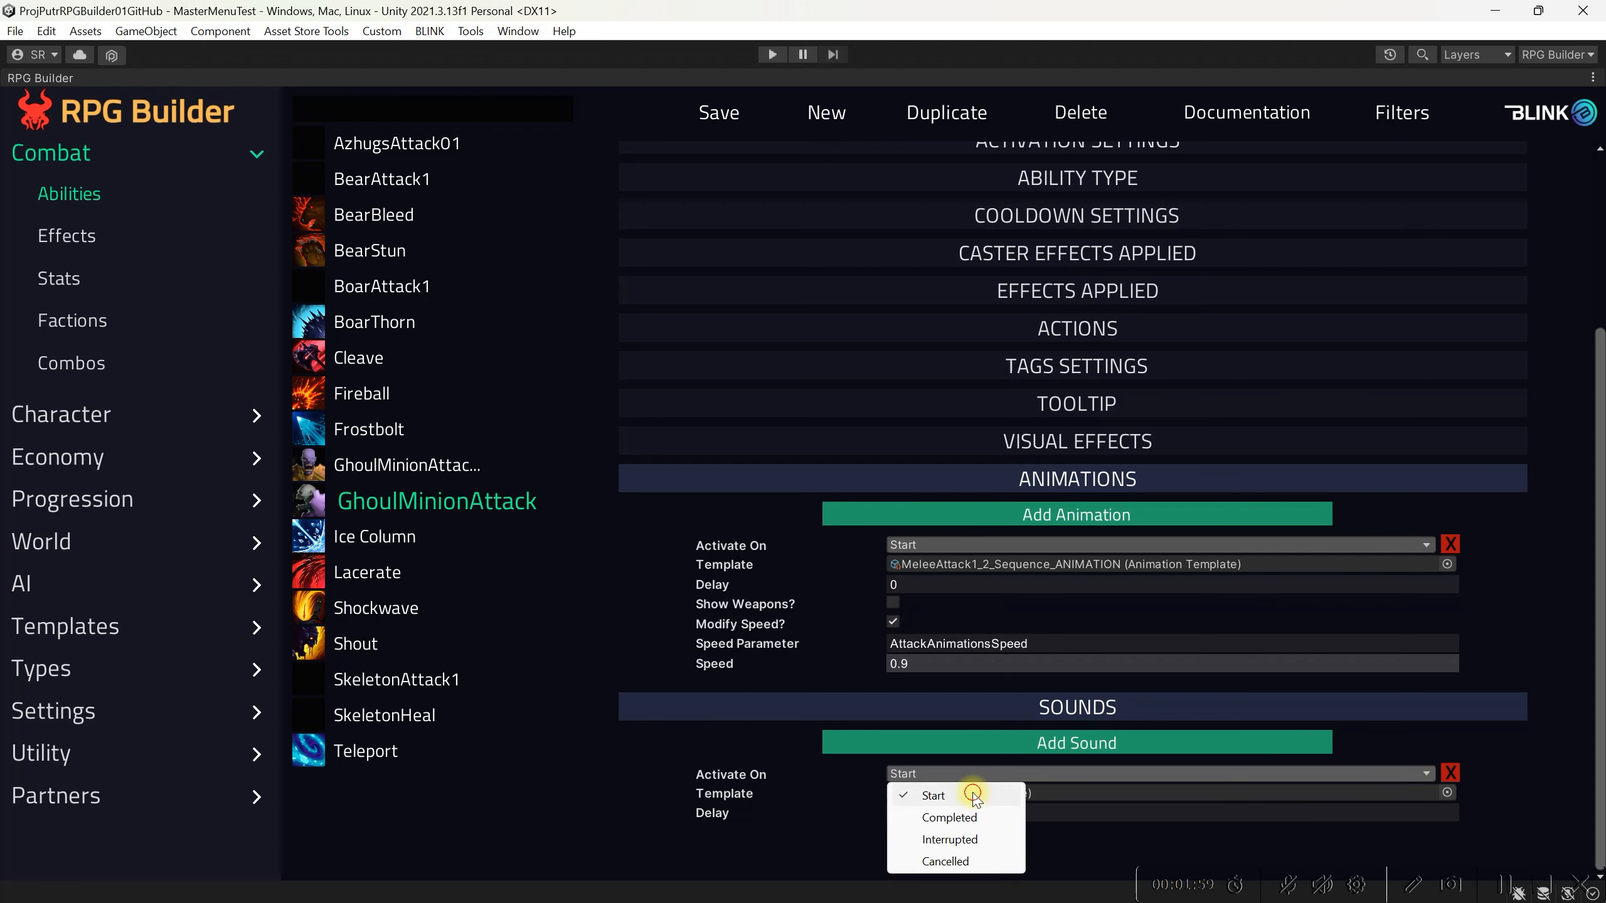
click(972, 796)
click(1447, 793)
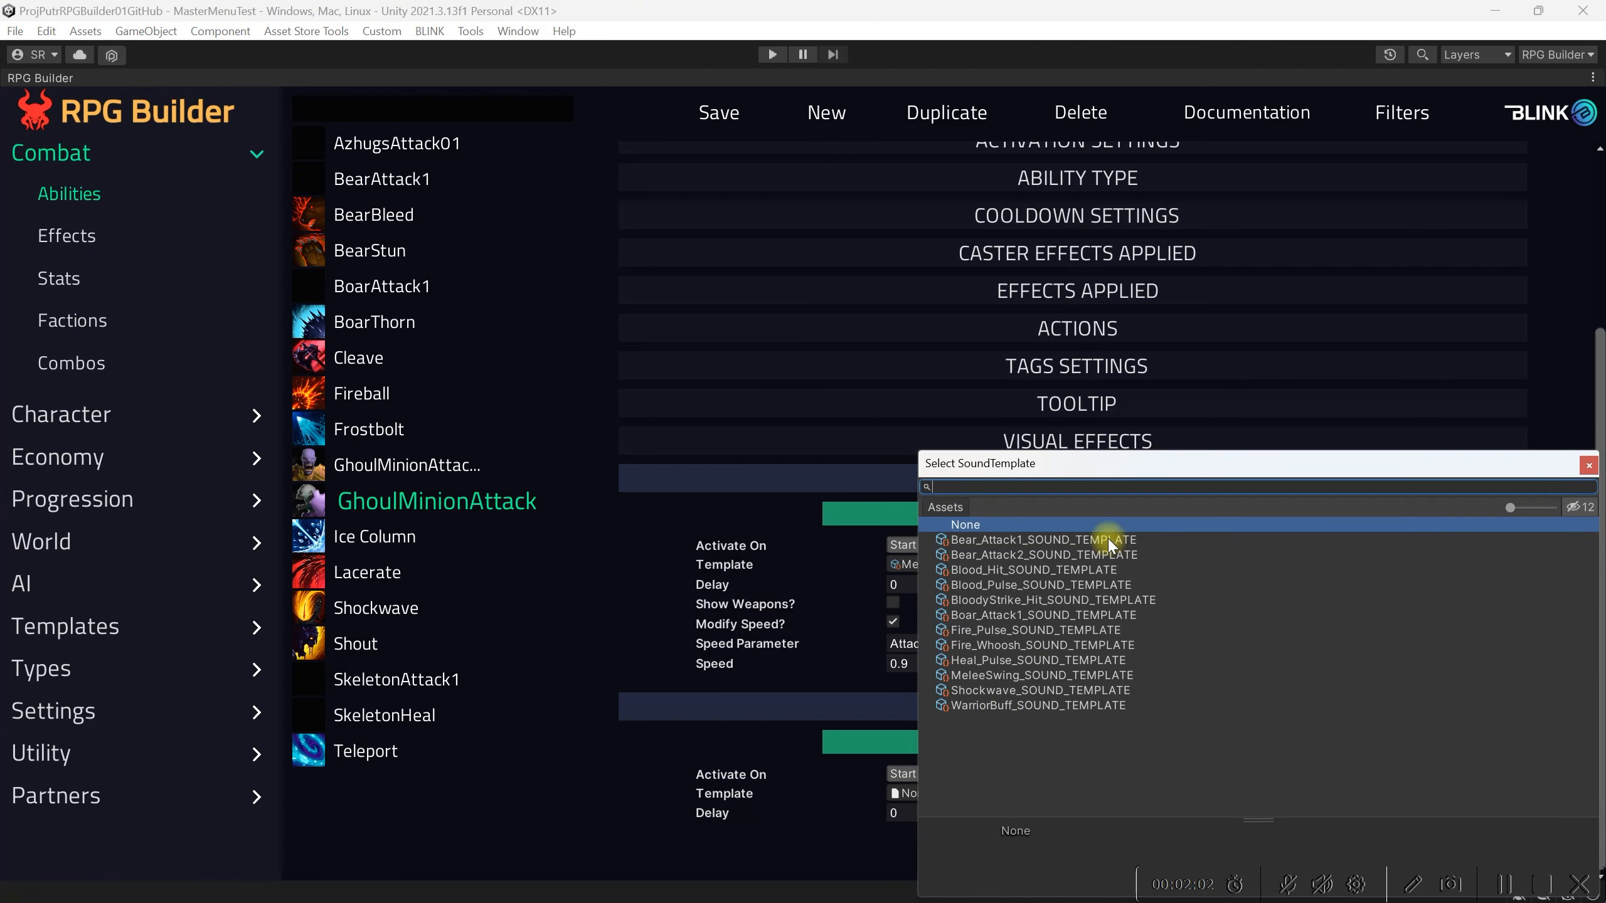
click(1109, 541)
click(1589, 466)
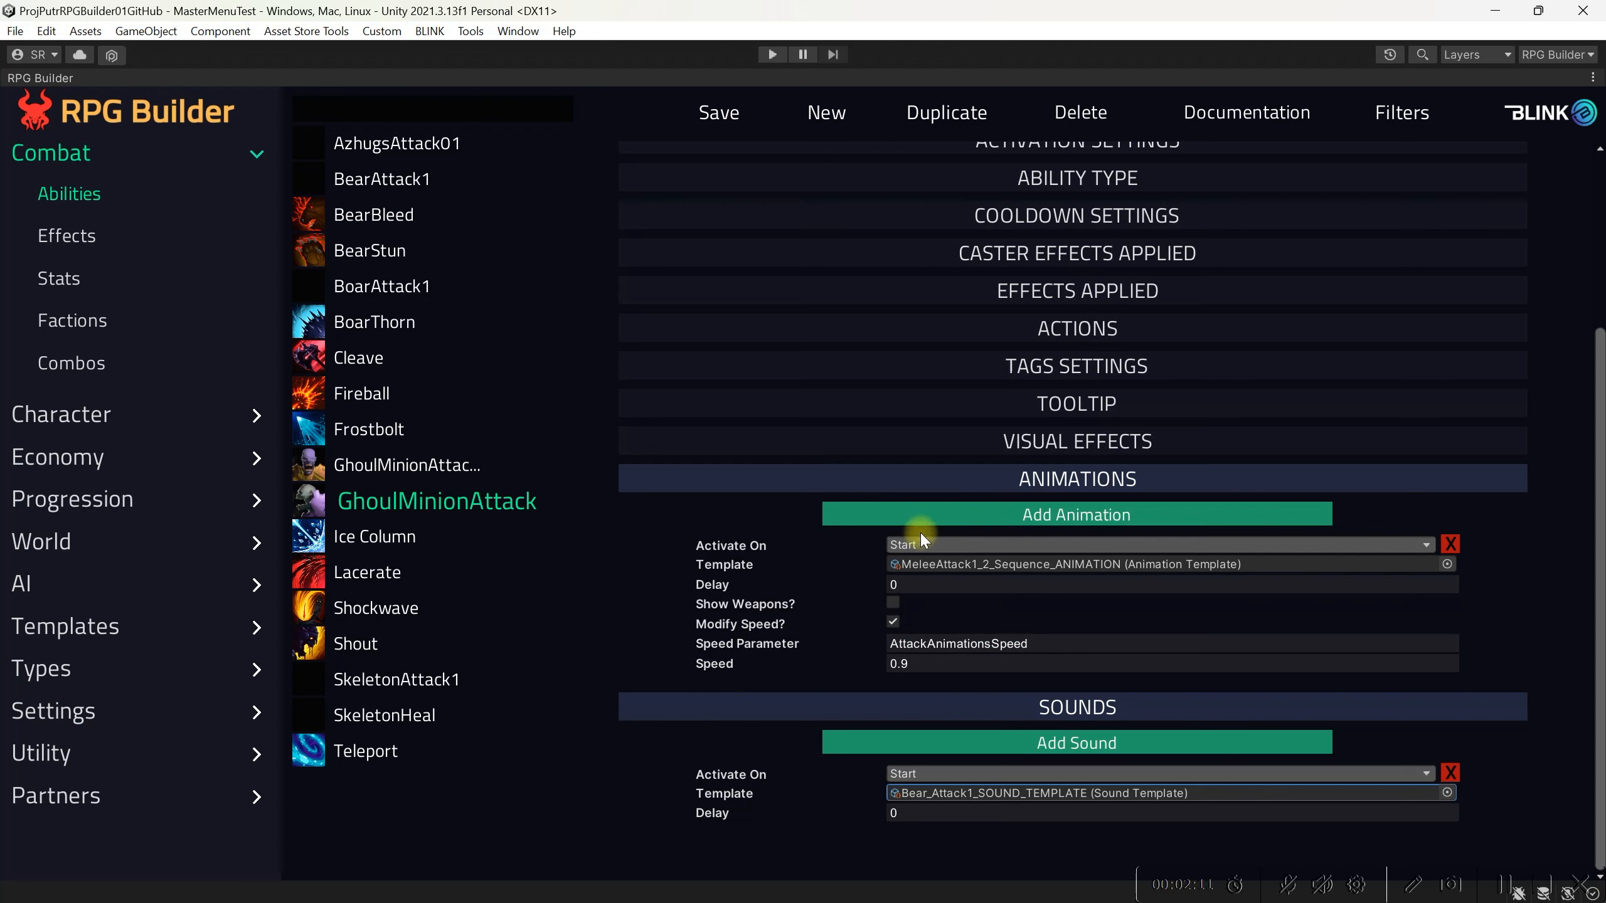
click(713, 118)
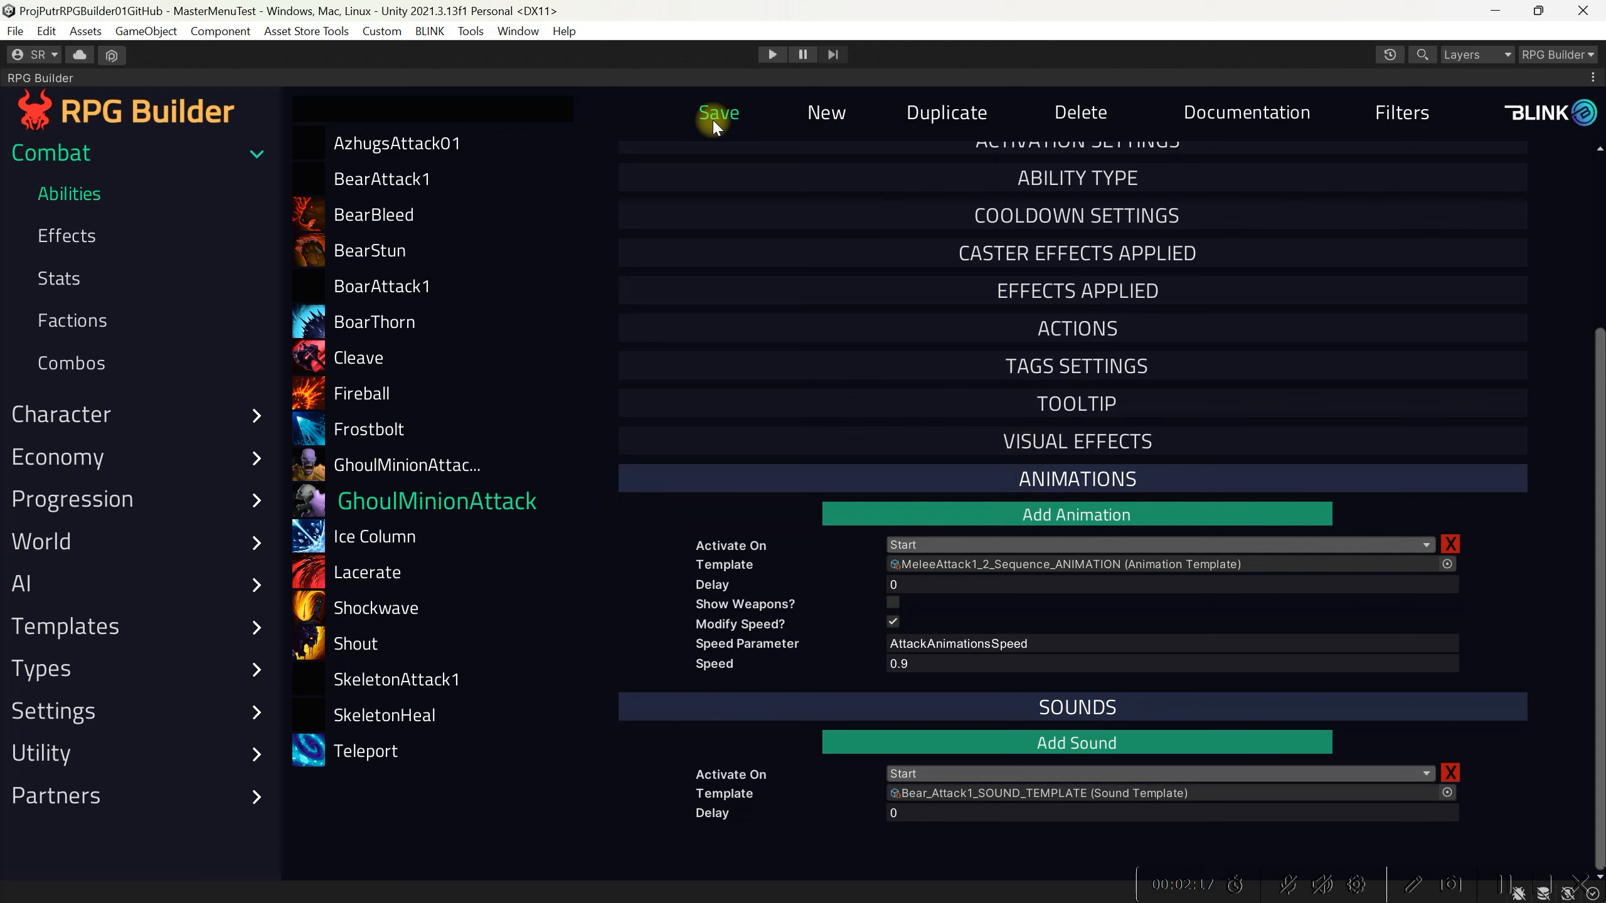
Step: Collapse the ability's sections and open the AI NPCs list
click(701, 477)
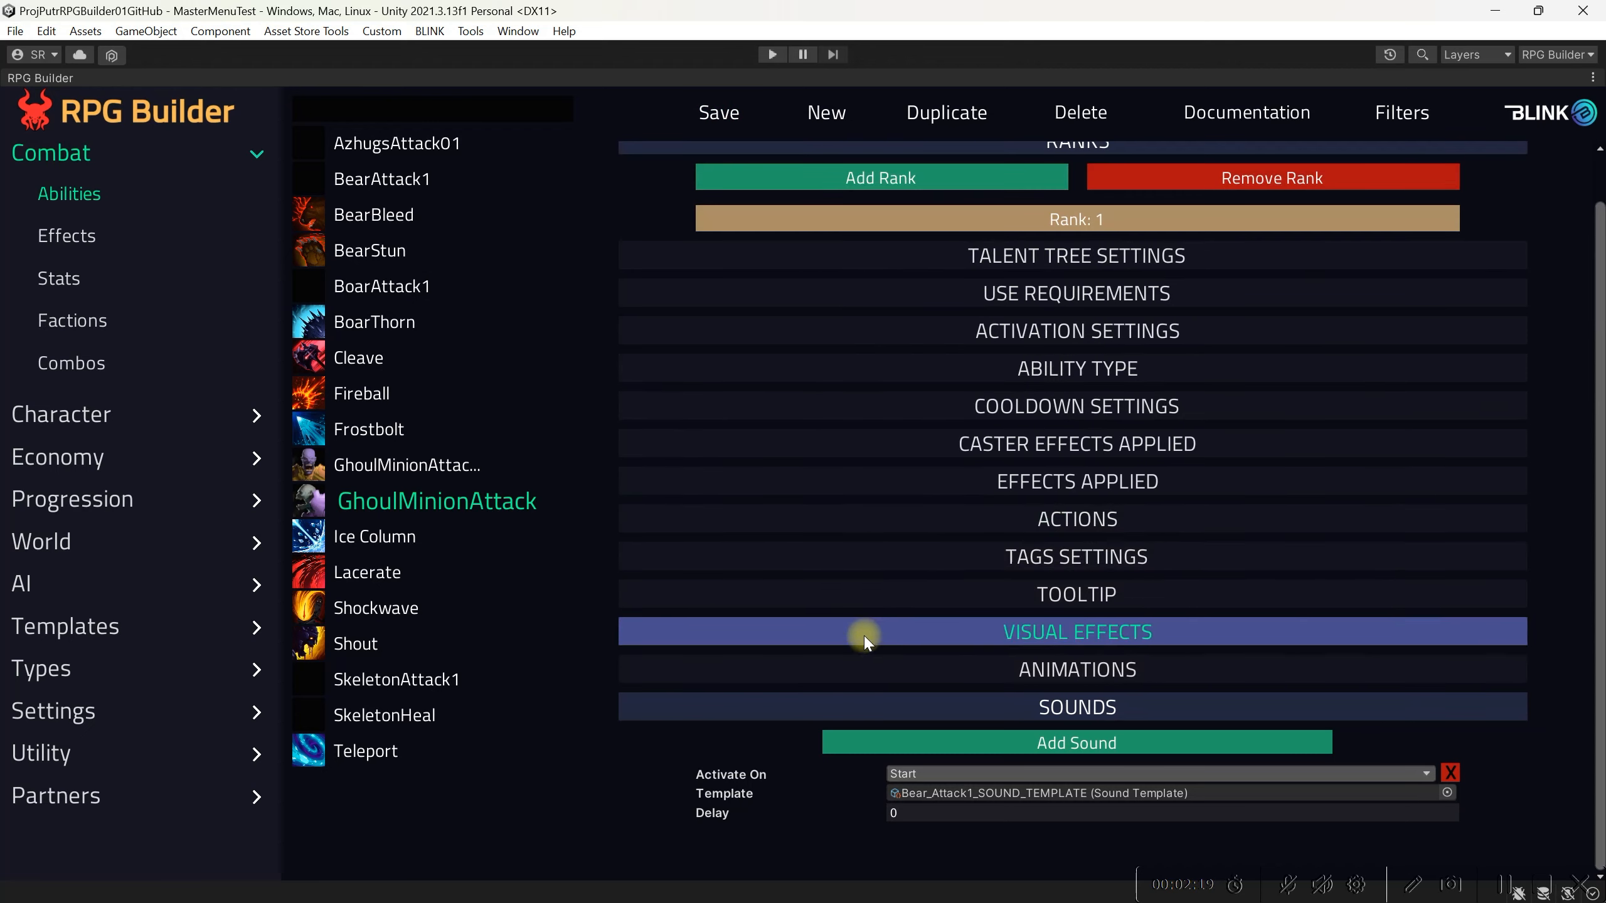
scroll(811, 443, up, 2)
click(834, 195)
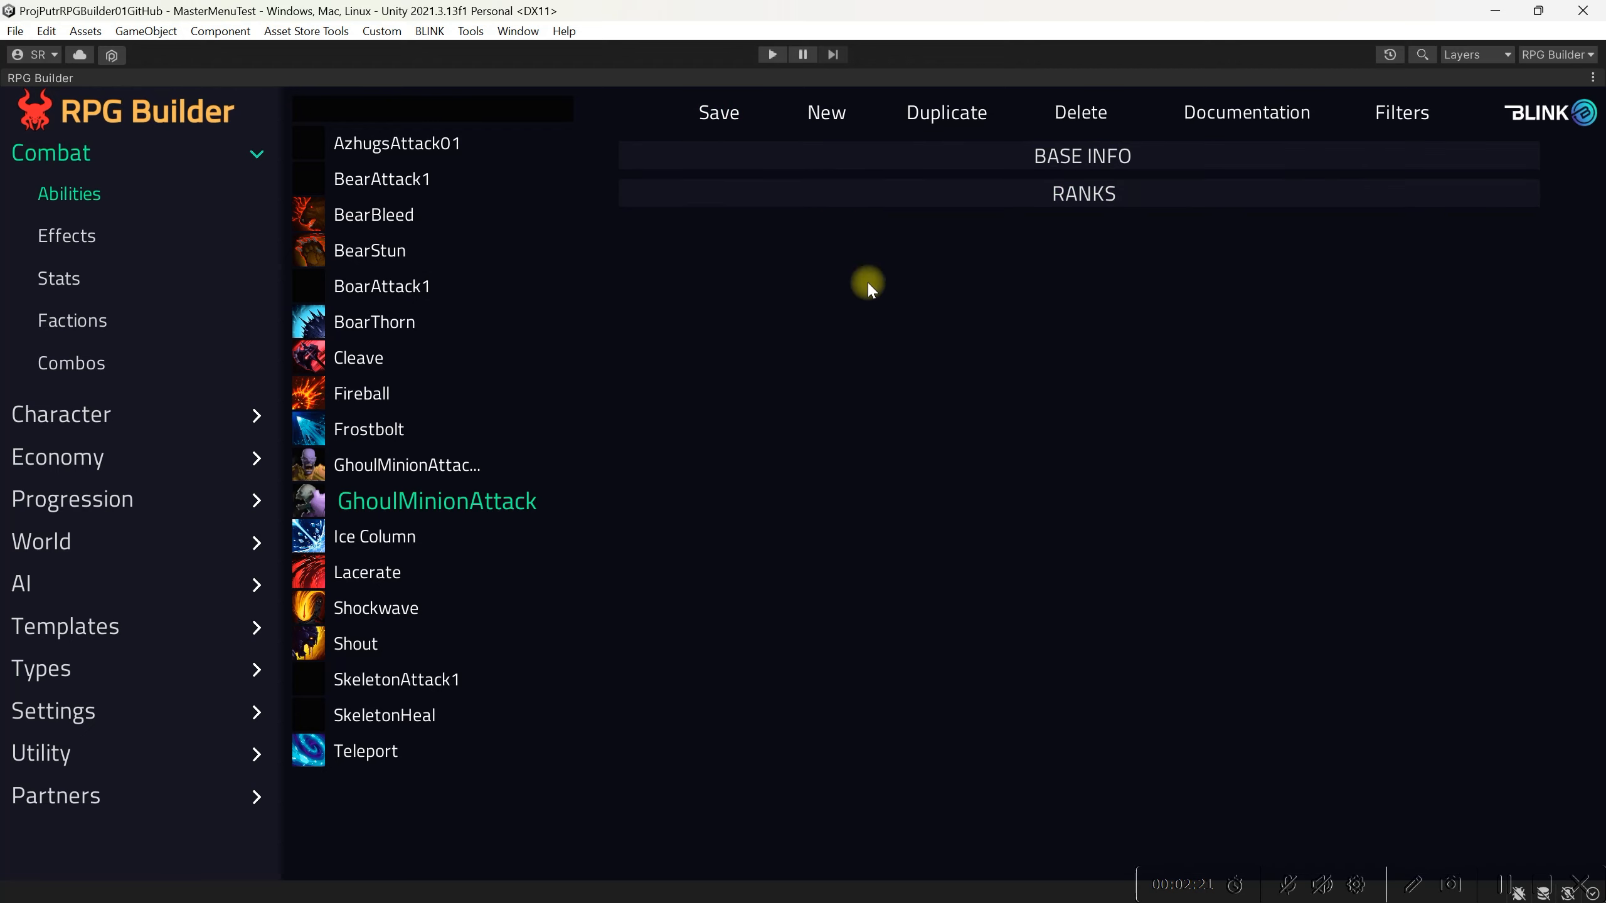
click(30, 573)
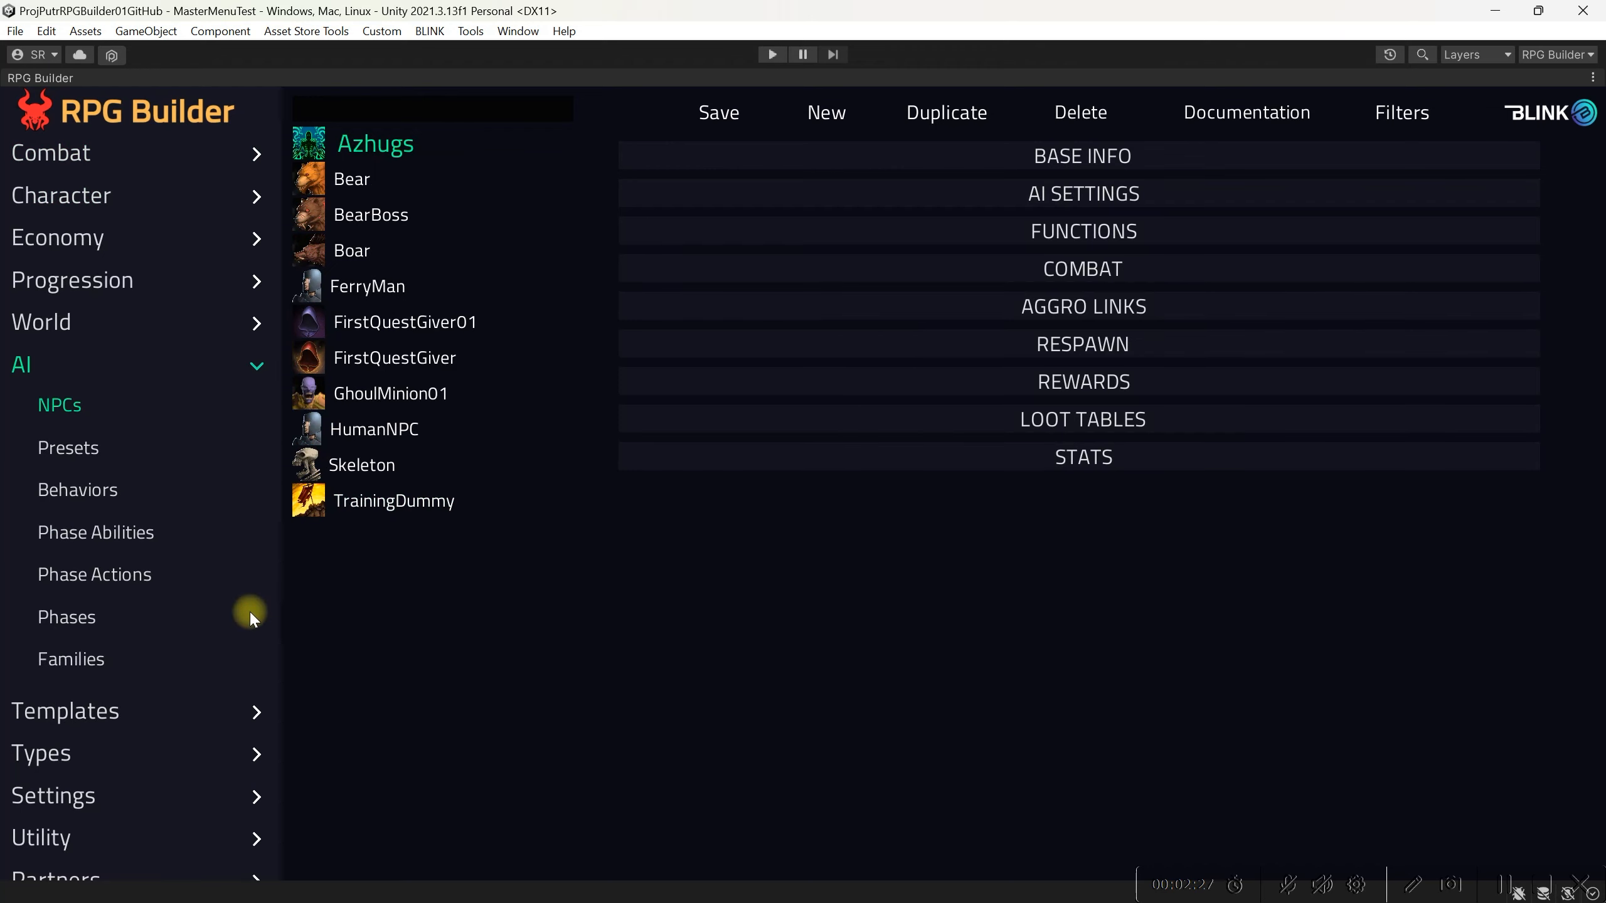
click(75, 621)
click(79, 406)
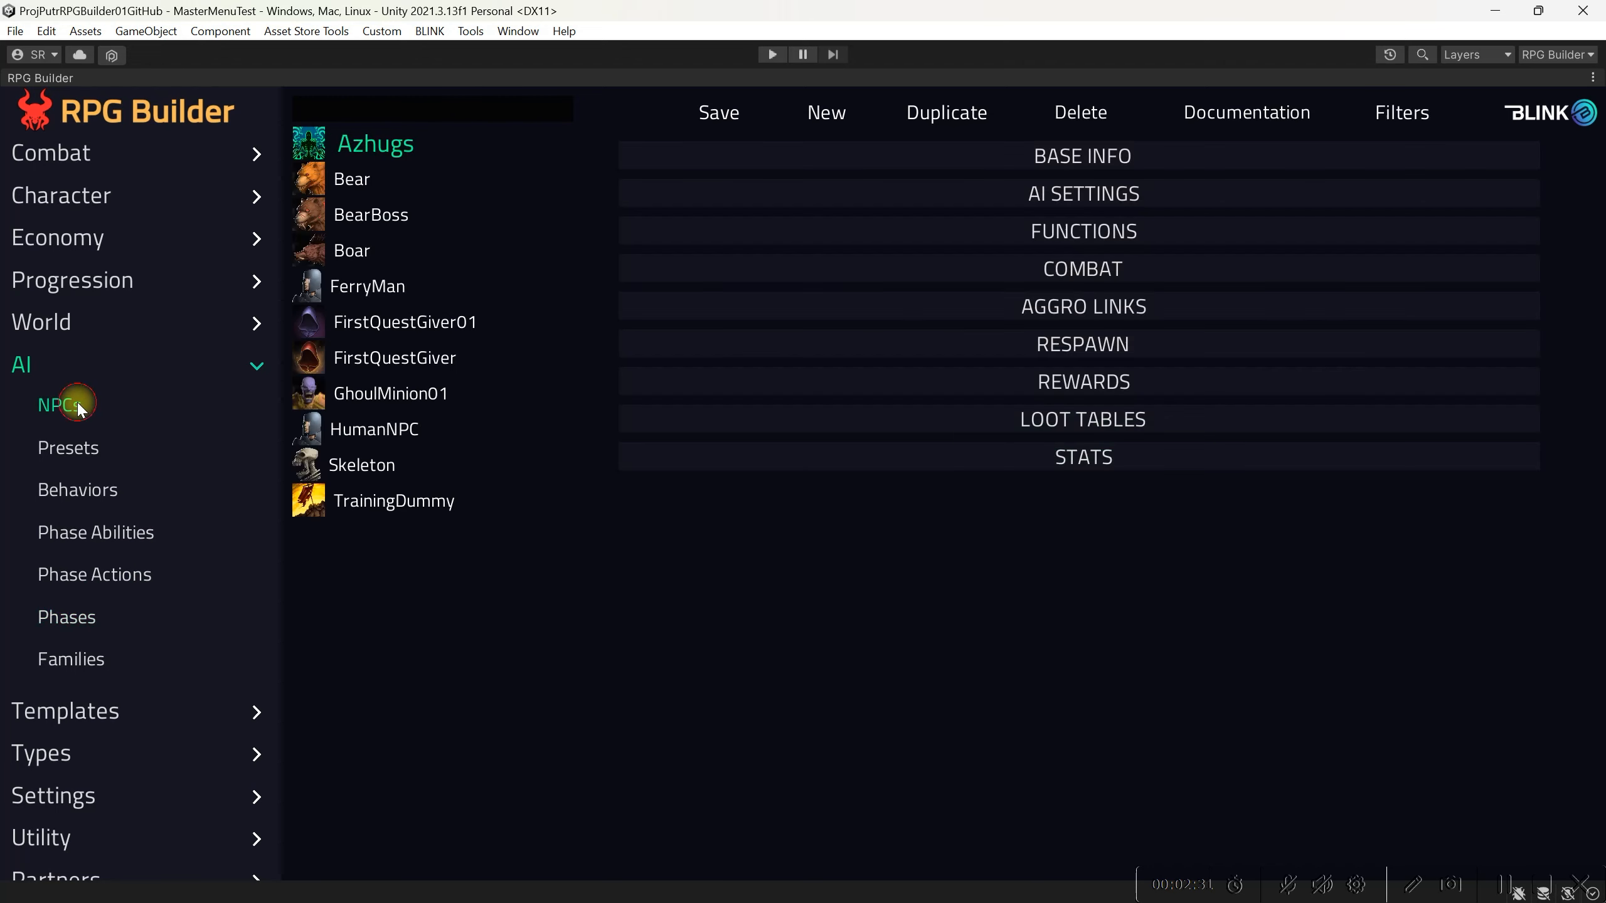